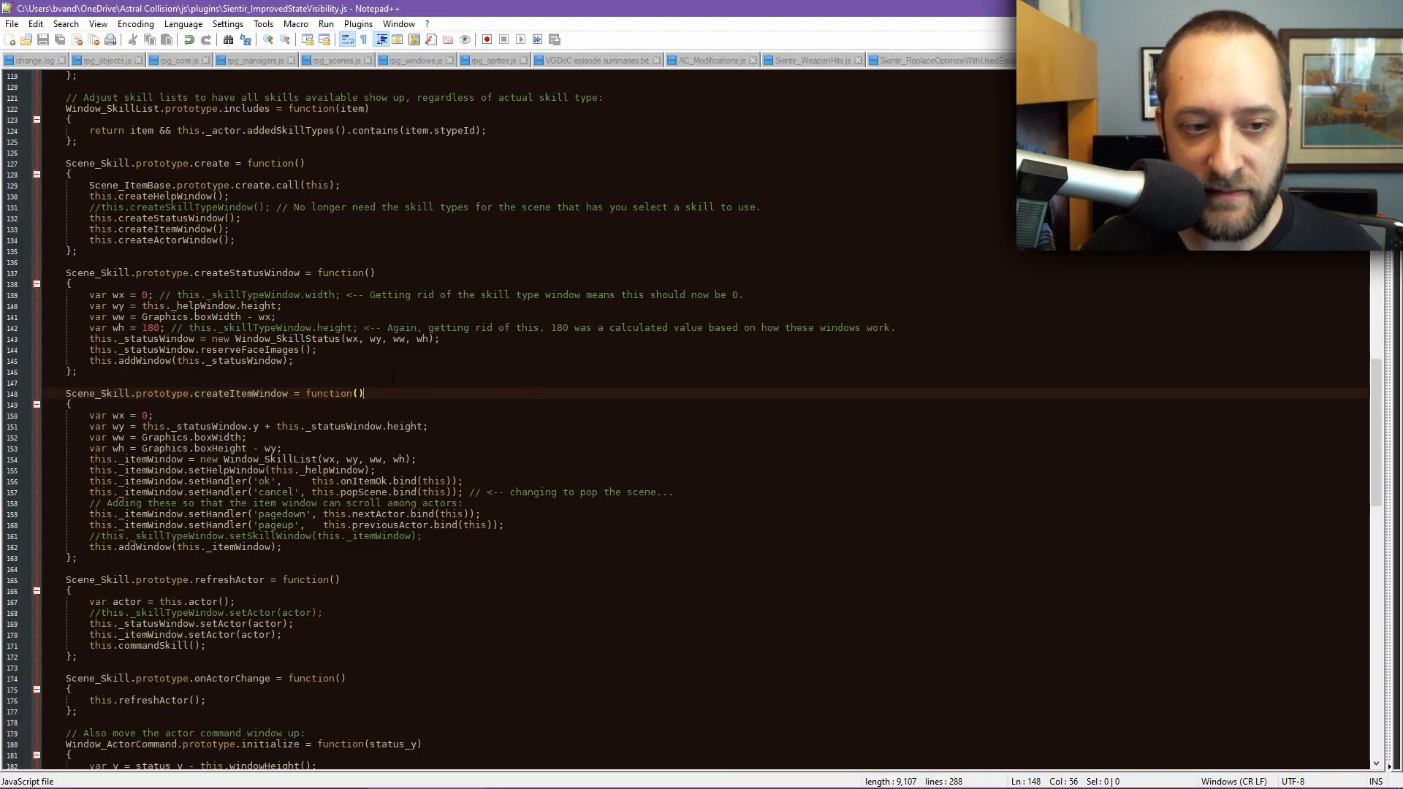
Enlarge the plugin code and examine the Window_ActorCommand and Window_SkillList overrides.
scroll(393, 378, up, 4)
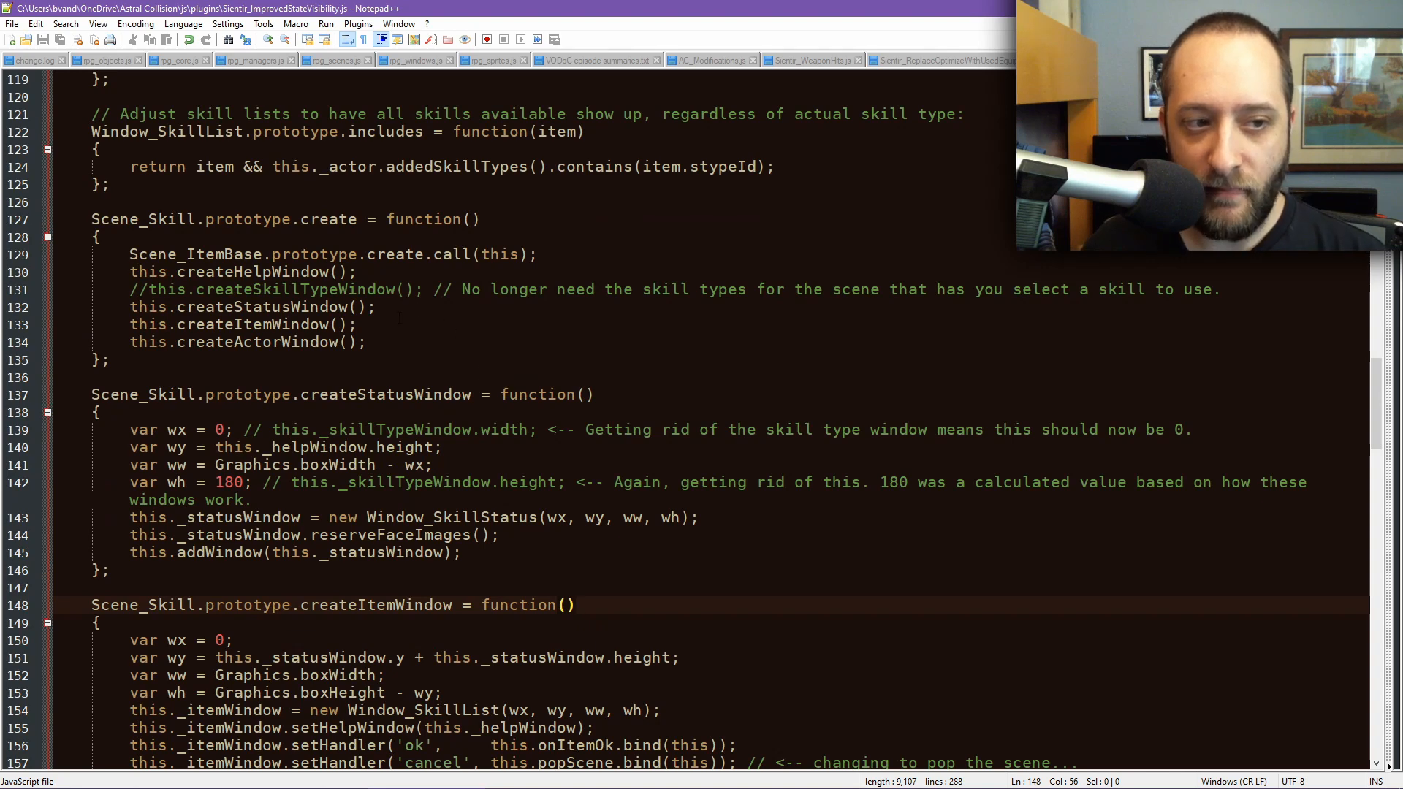
scroll(400, 318, up, 3)
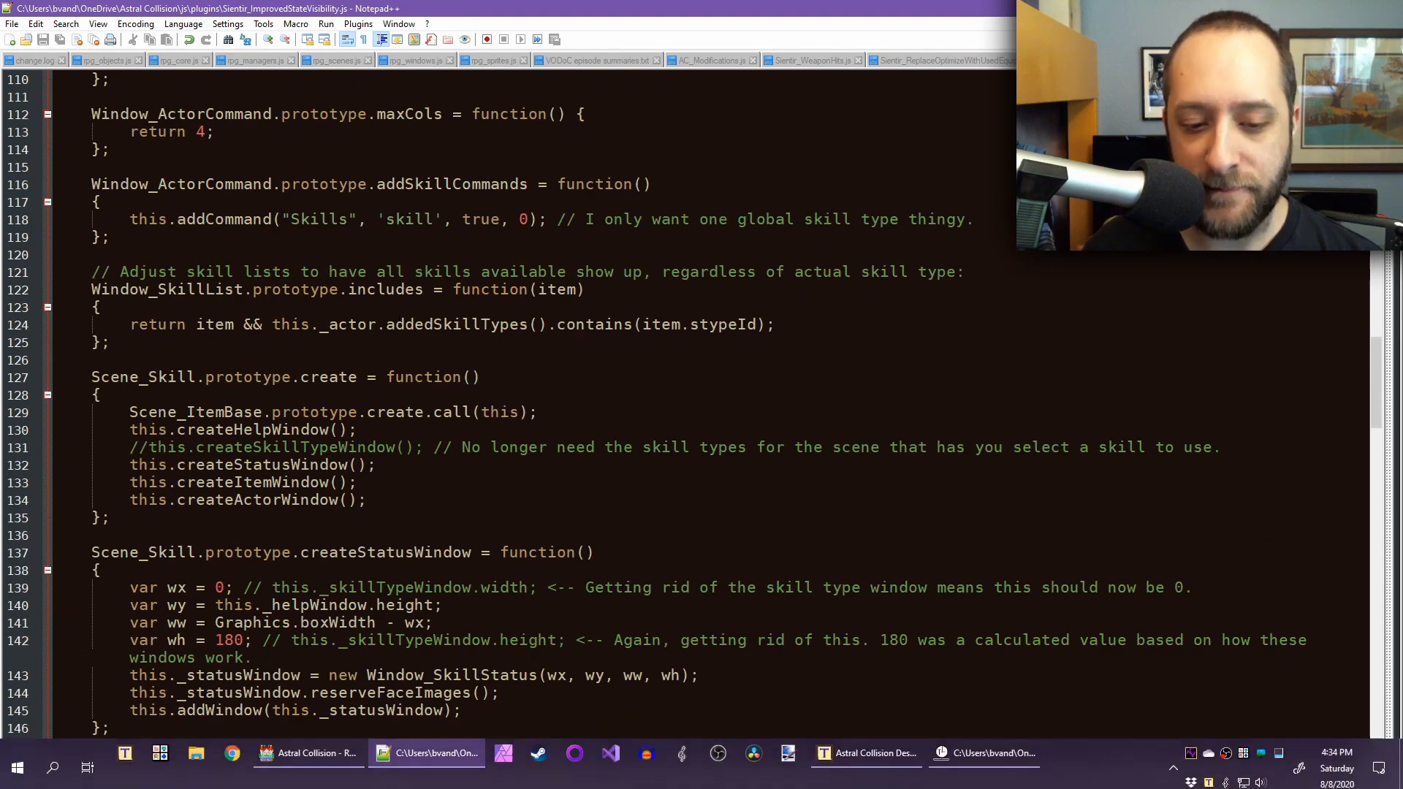
Switch to RPG Maker MV and load save File 17 in the Astral Collision playtest.
click(307, 744)
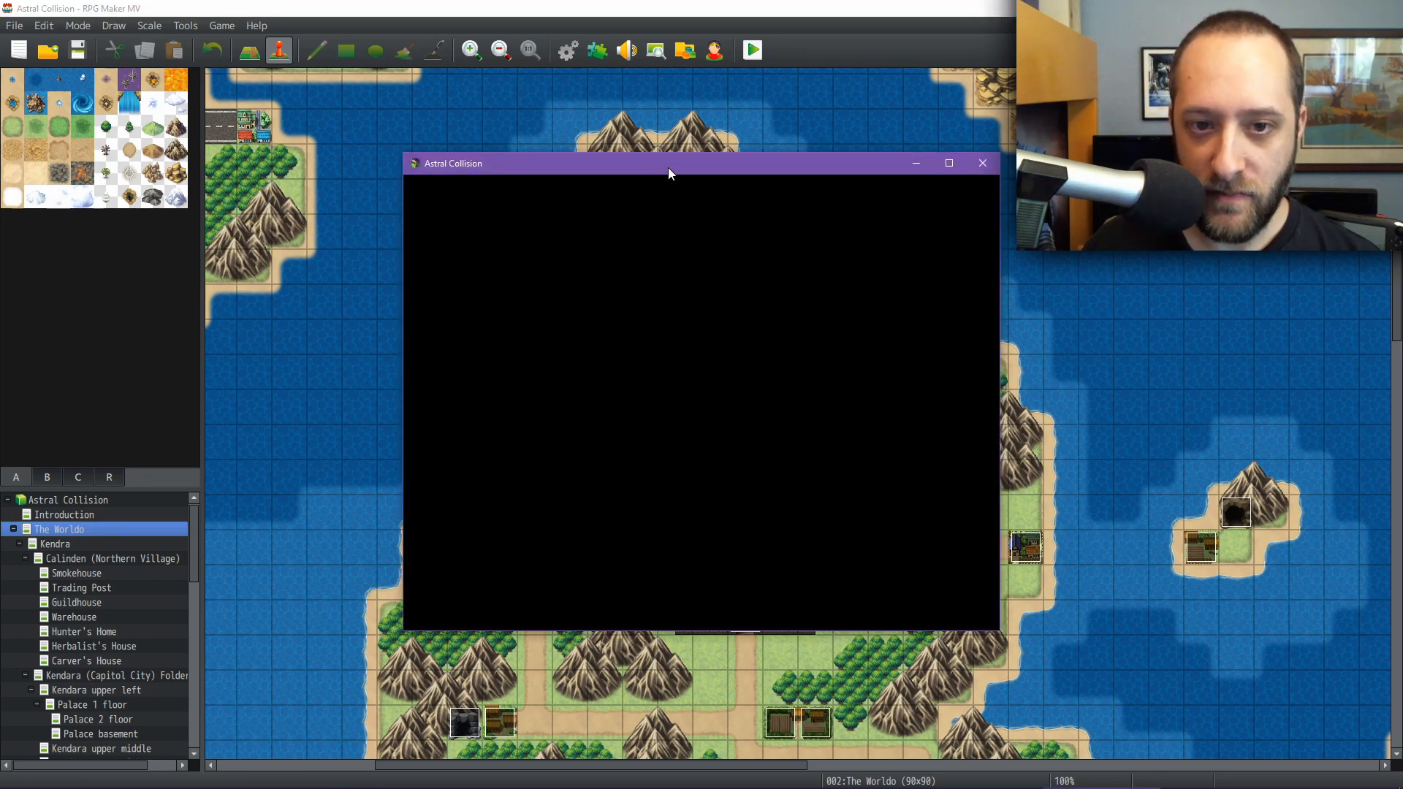
drag(668, 173, 587, 165)
key(Return)
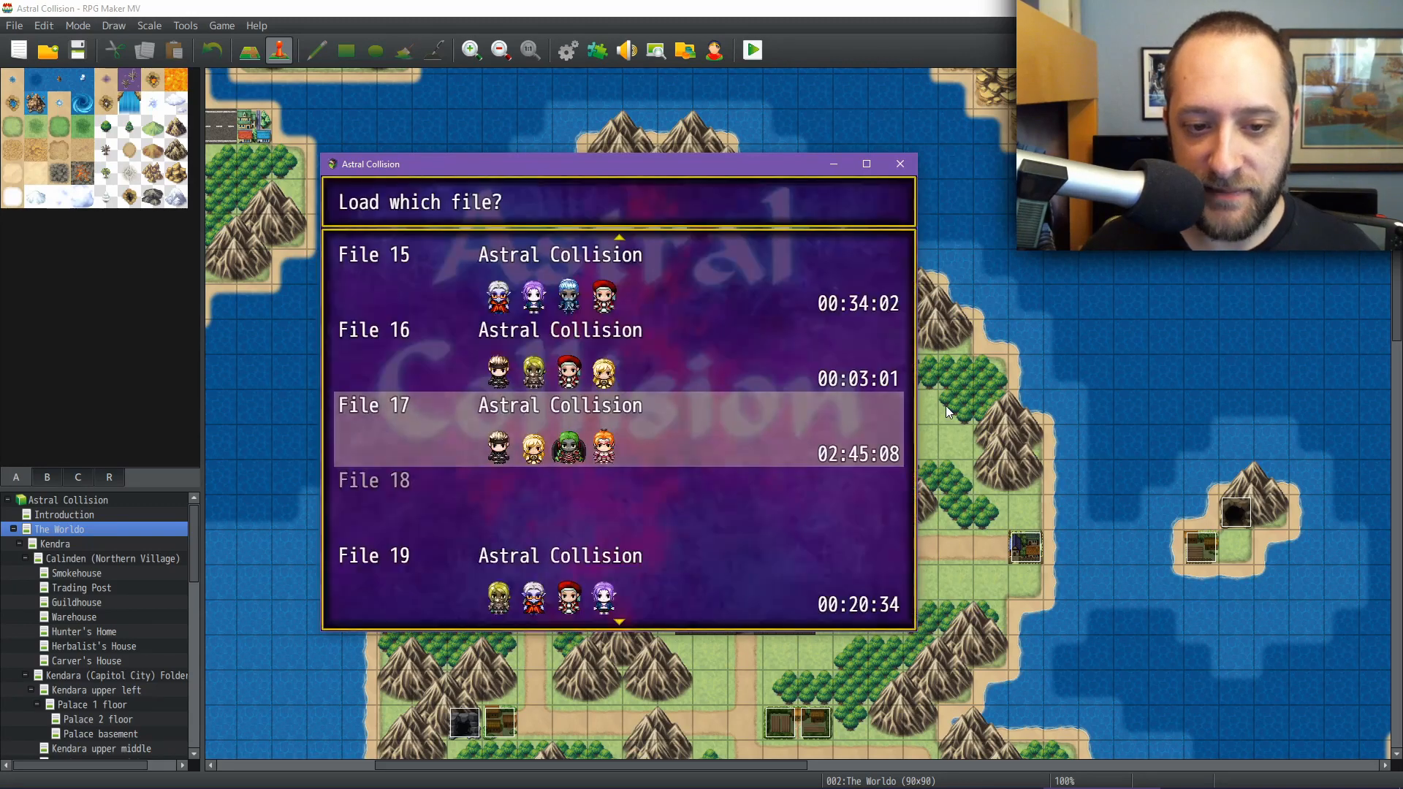
key(Return)
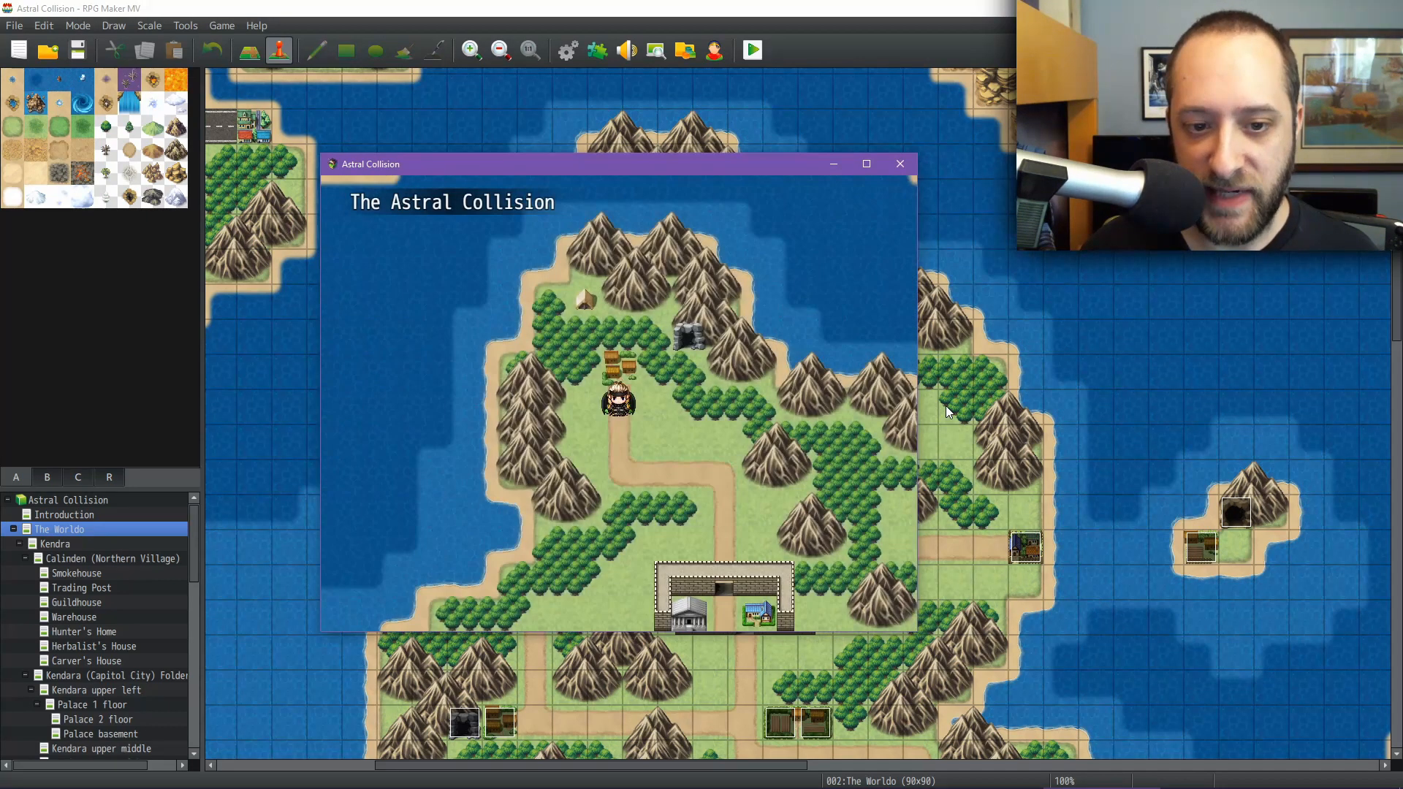
Walk the party right on the world map into a random battle and choose to fight.
key(Right)
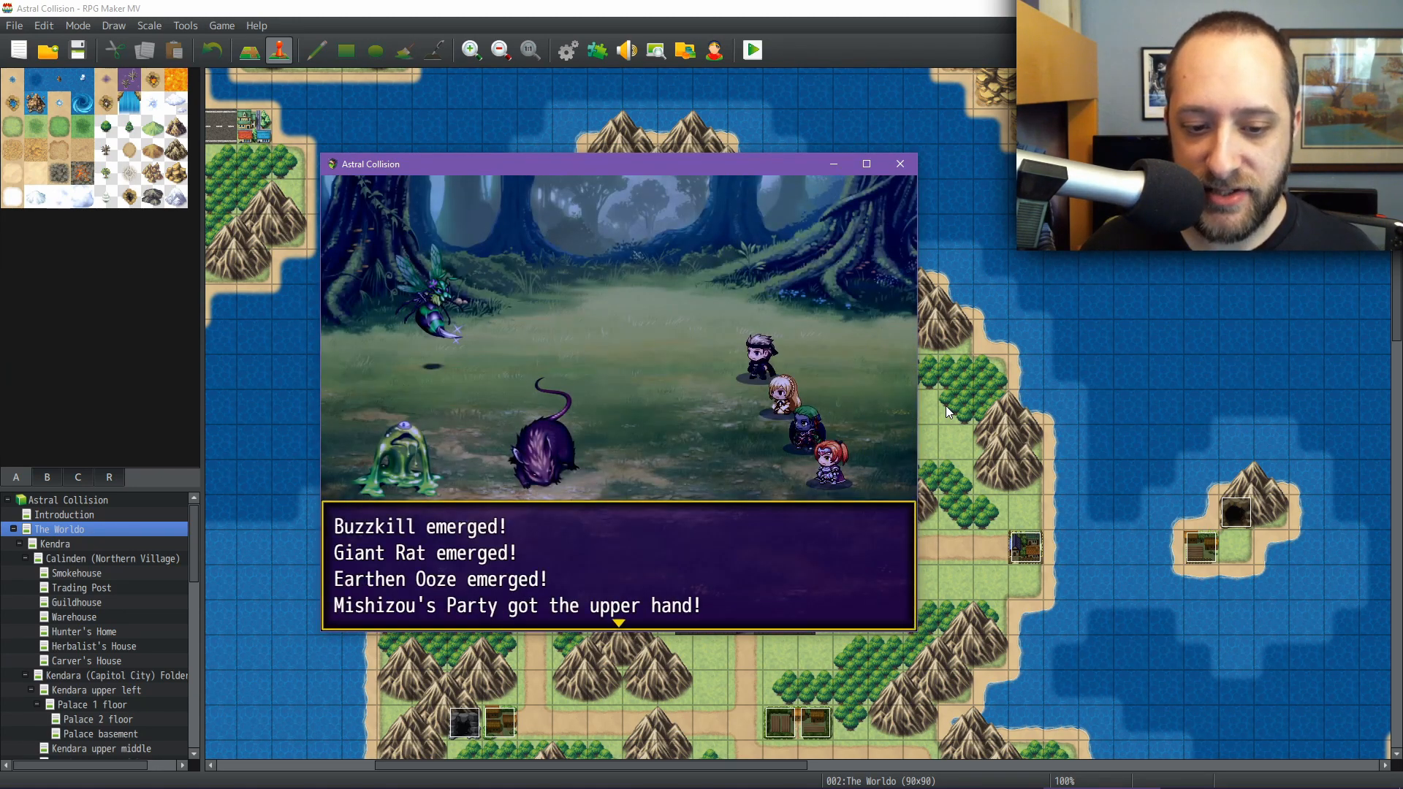
key(Return)
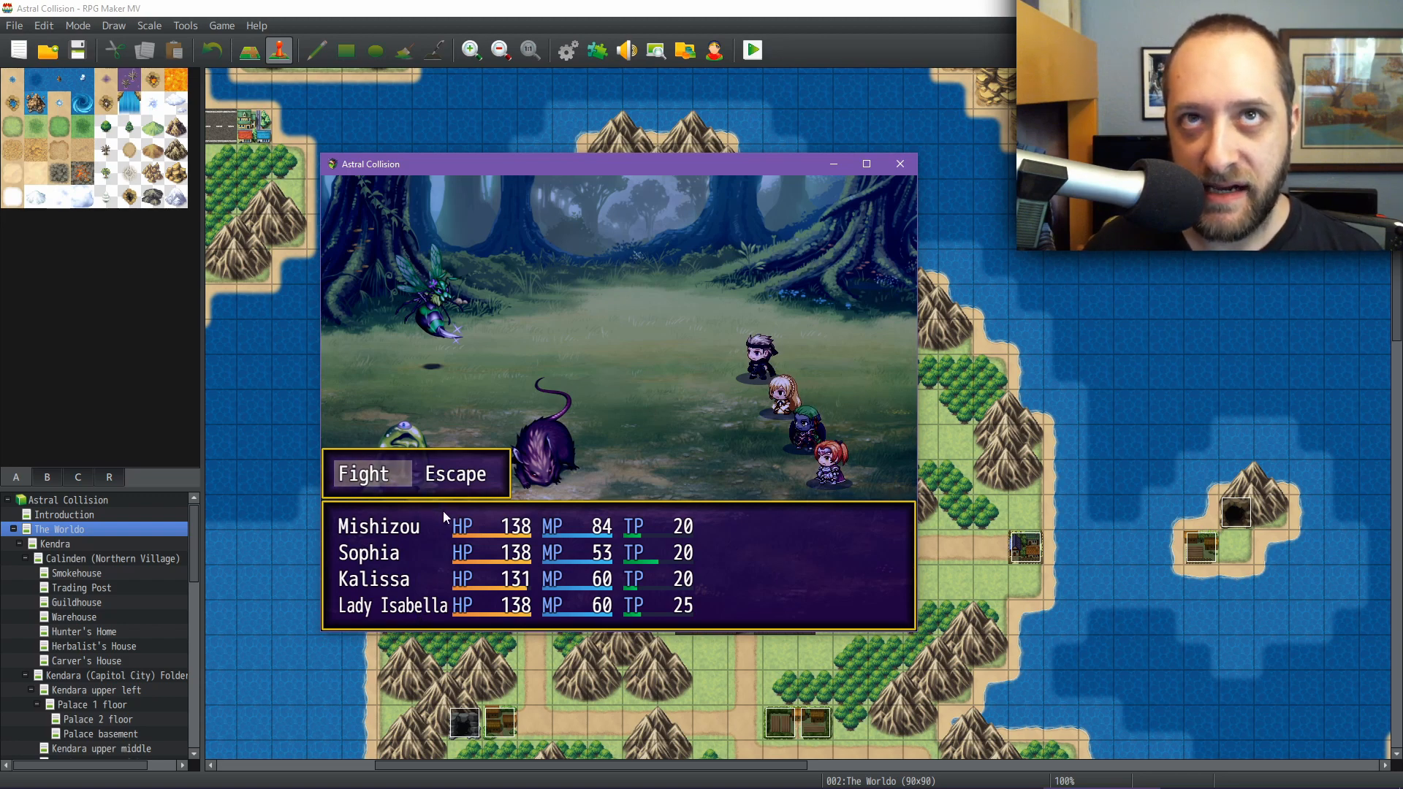
key(Return)
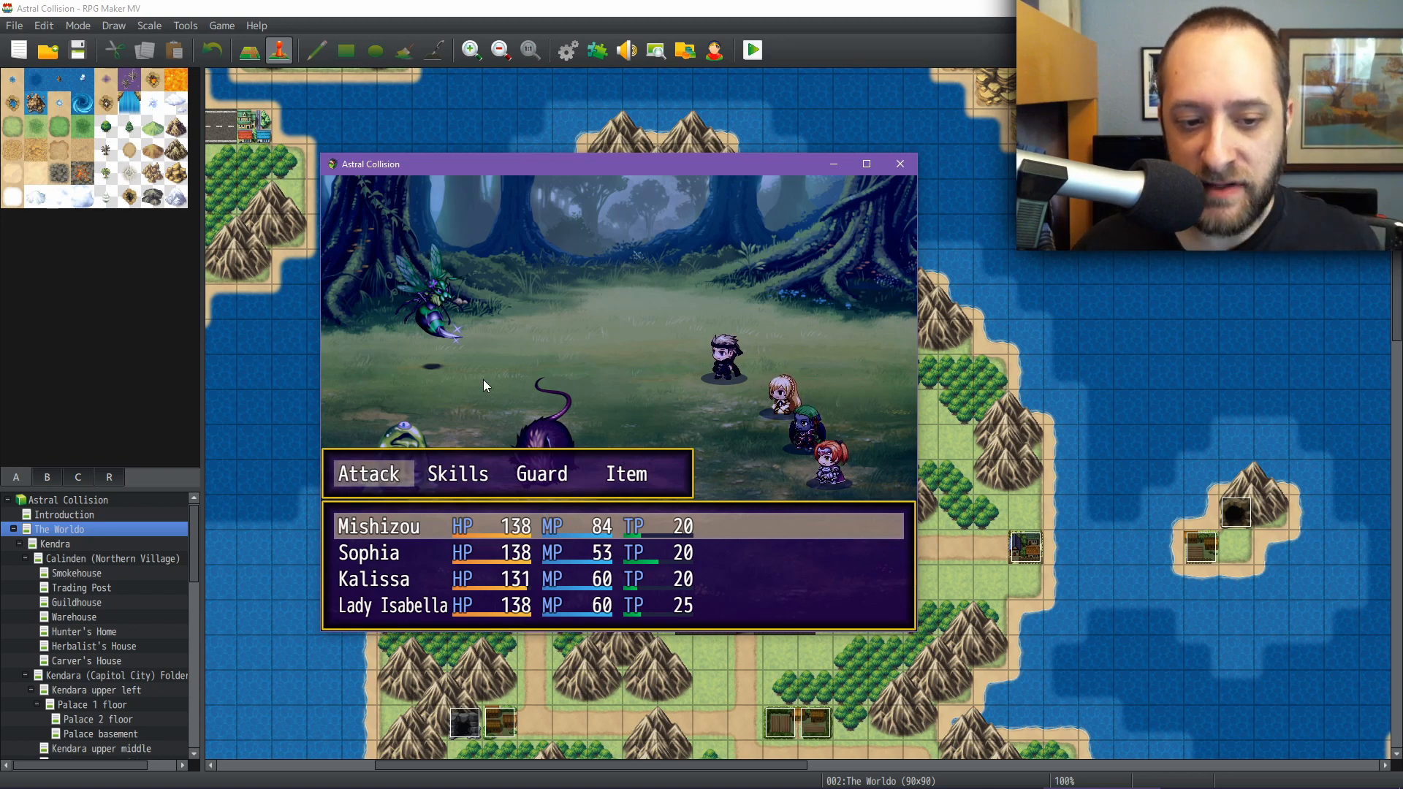
Open Mishizou's battle skill list and read the descriptions of Voltaic Smash, Borrow MP and Resurrect.
key(Right)
key(Return)
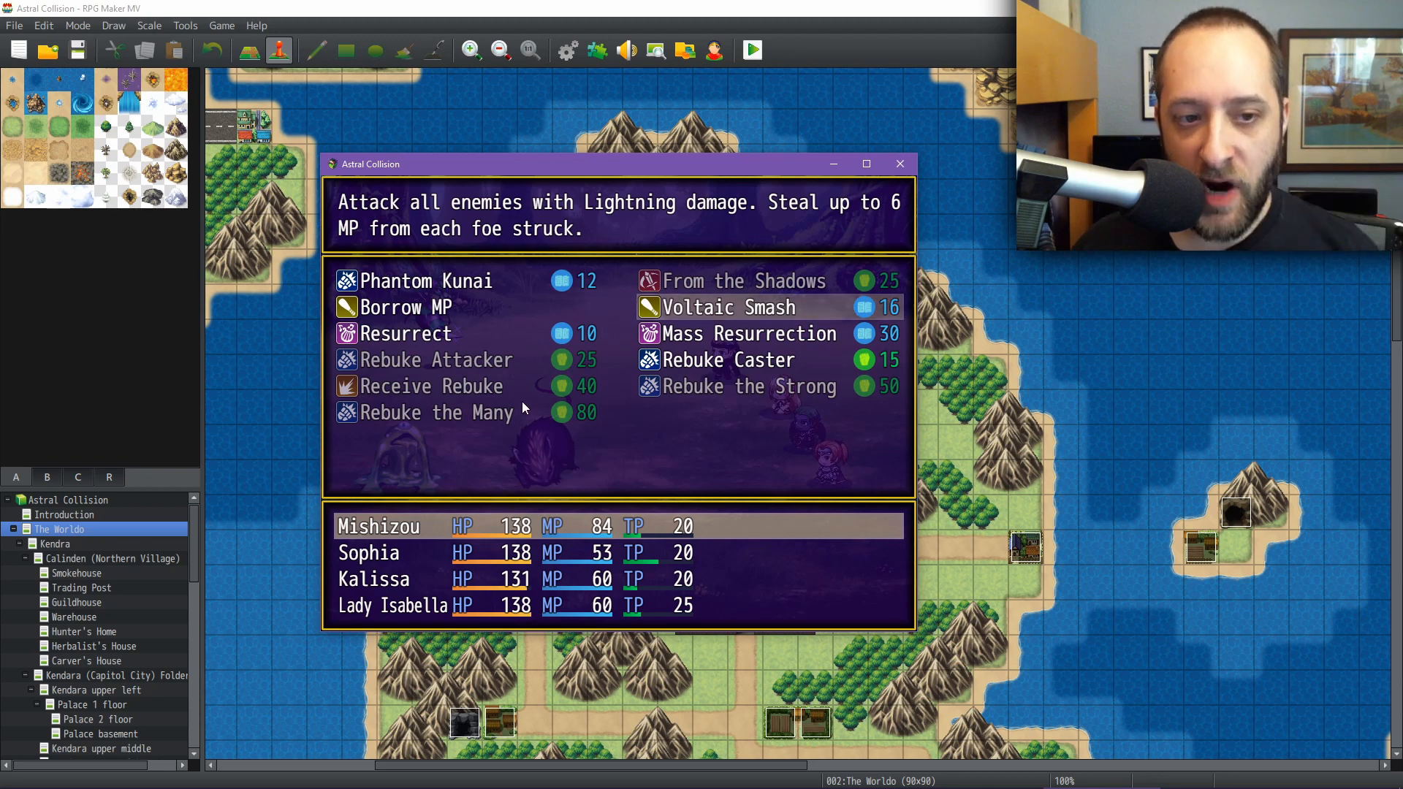
key(Left)
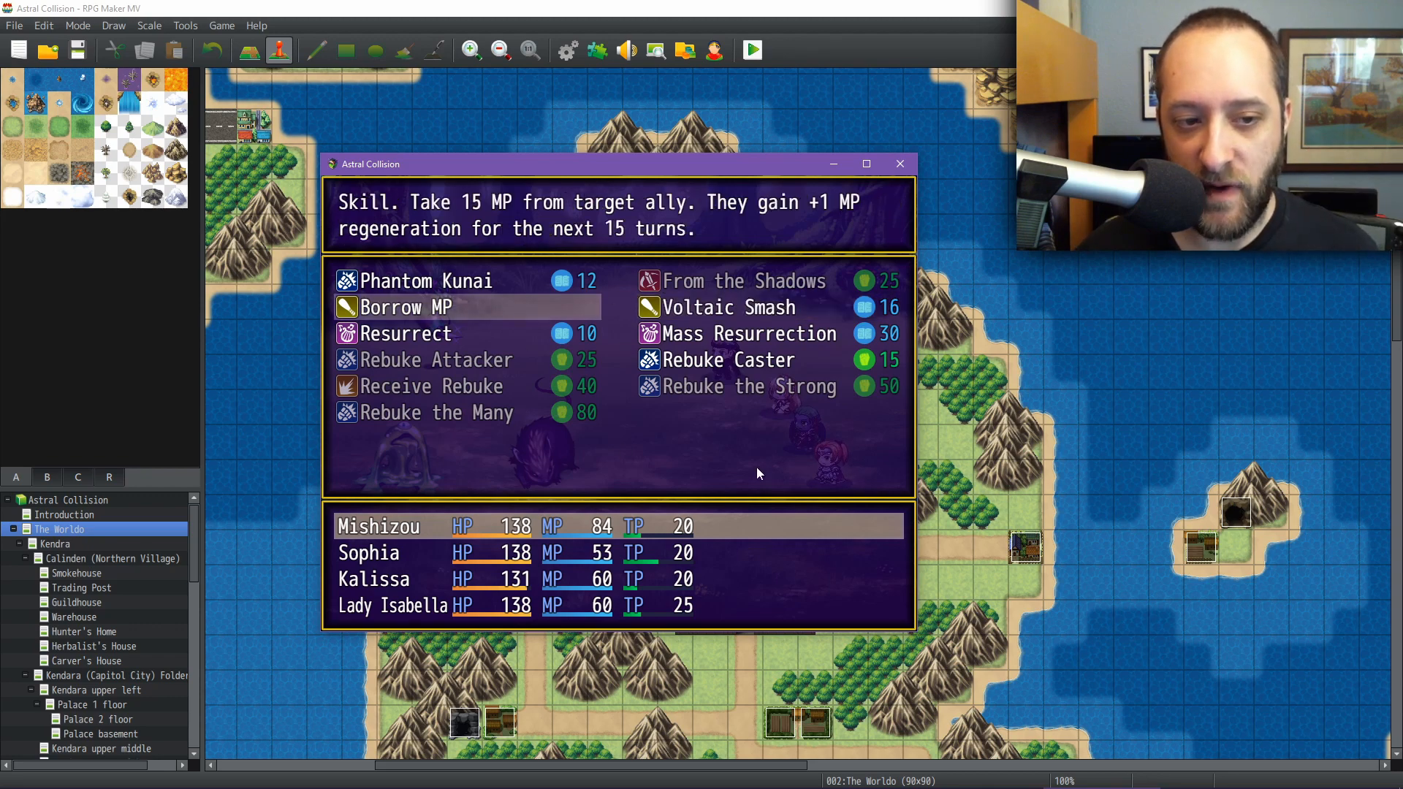
key(Up)
key(Down)
key(Down)
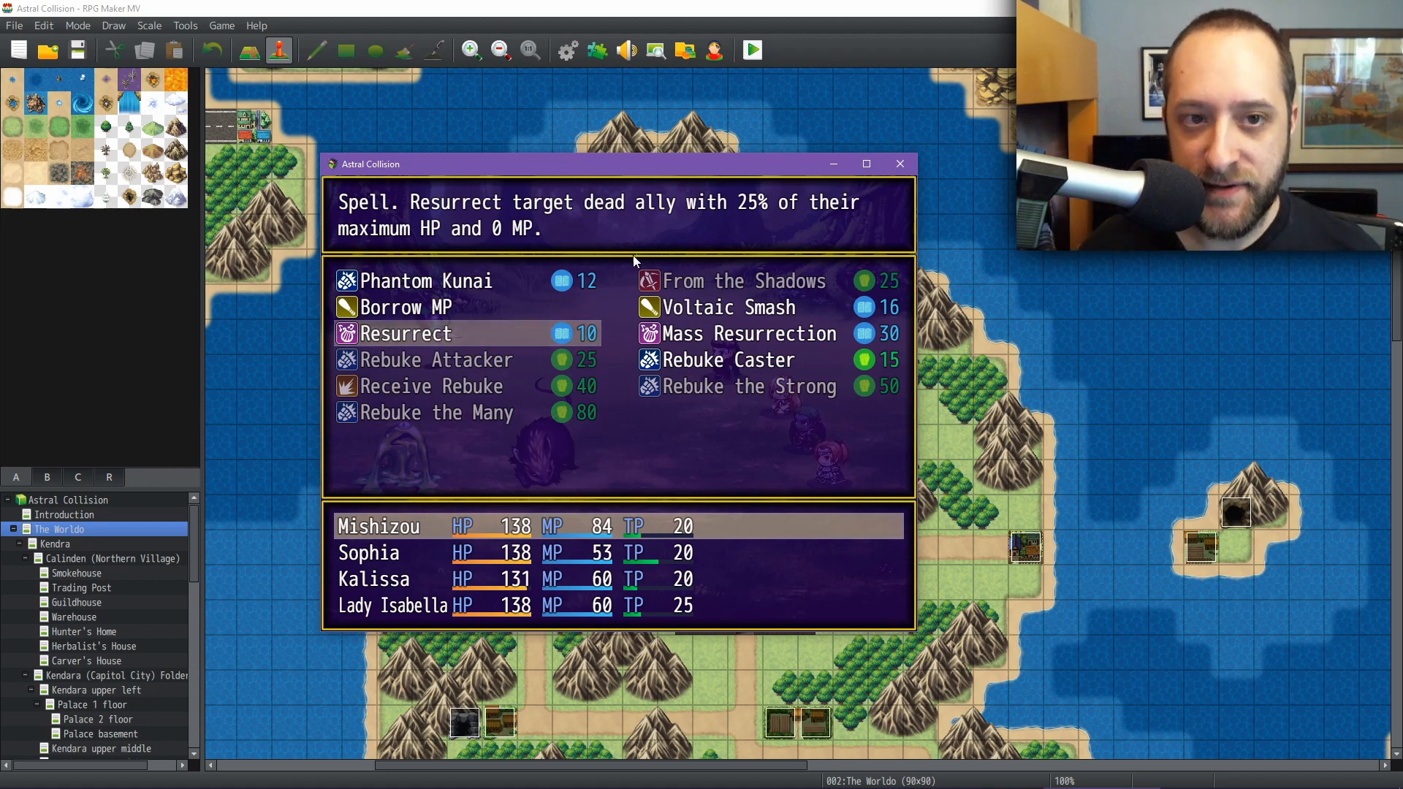
Examine the skill types in the project database's Types settings, and close the database without changes.
click(567, 48)
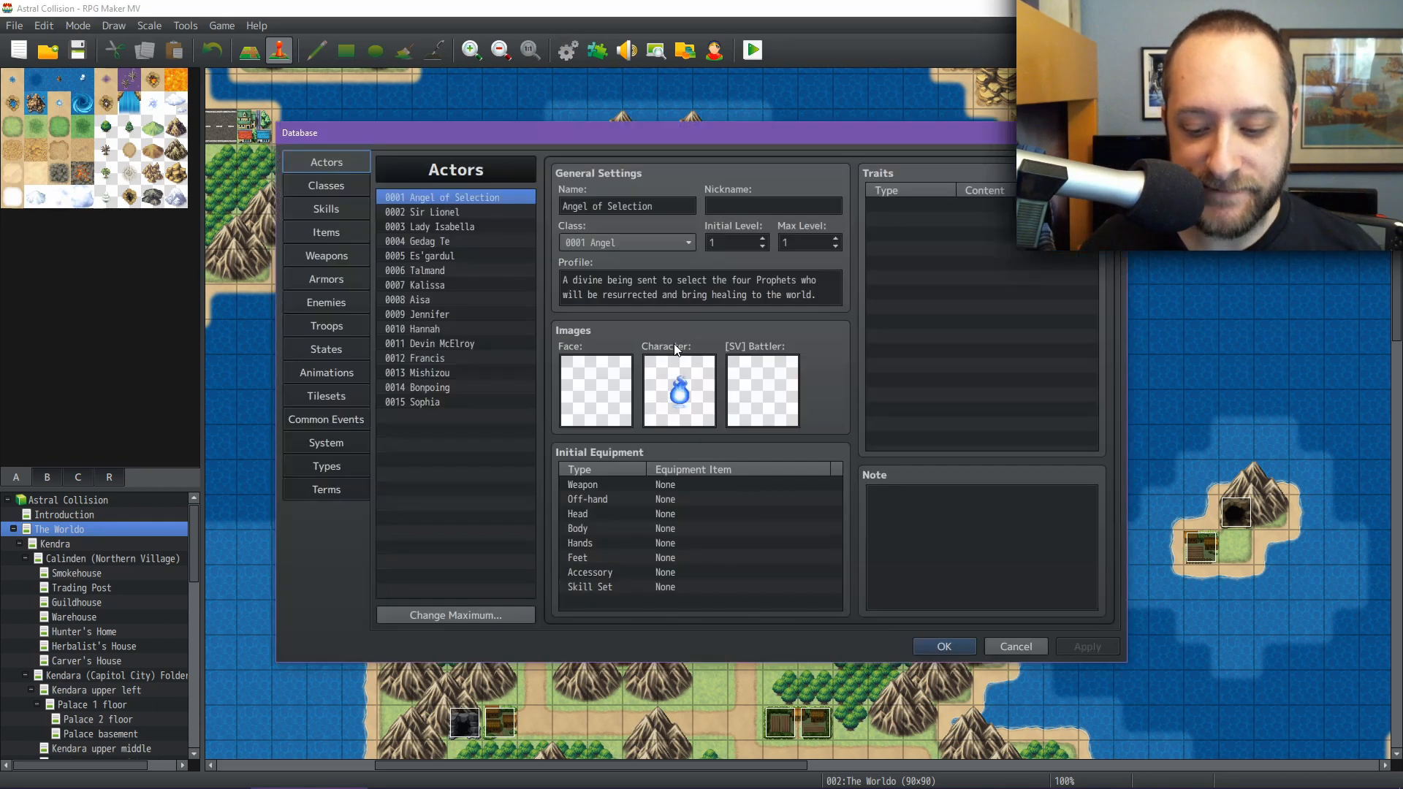
drag(605, 136, 414, 168)
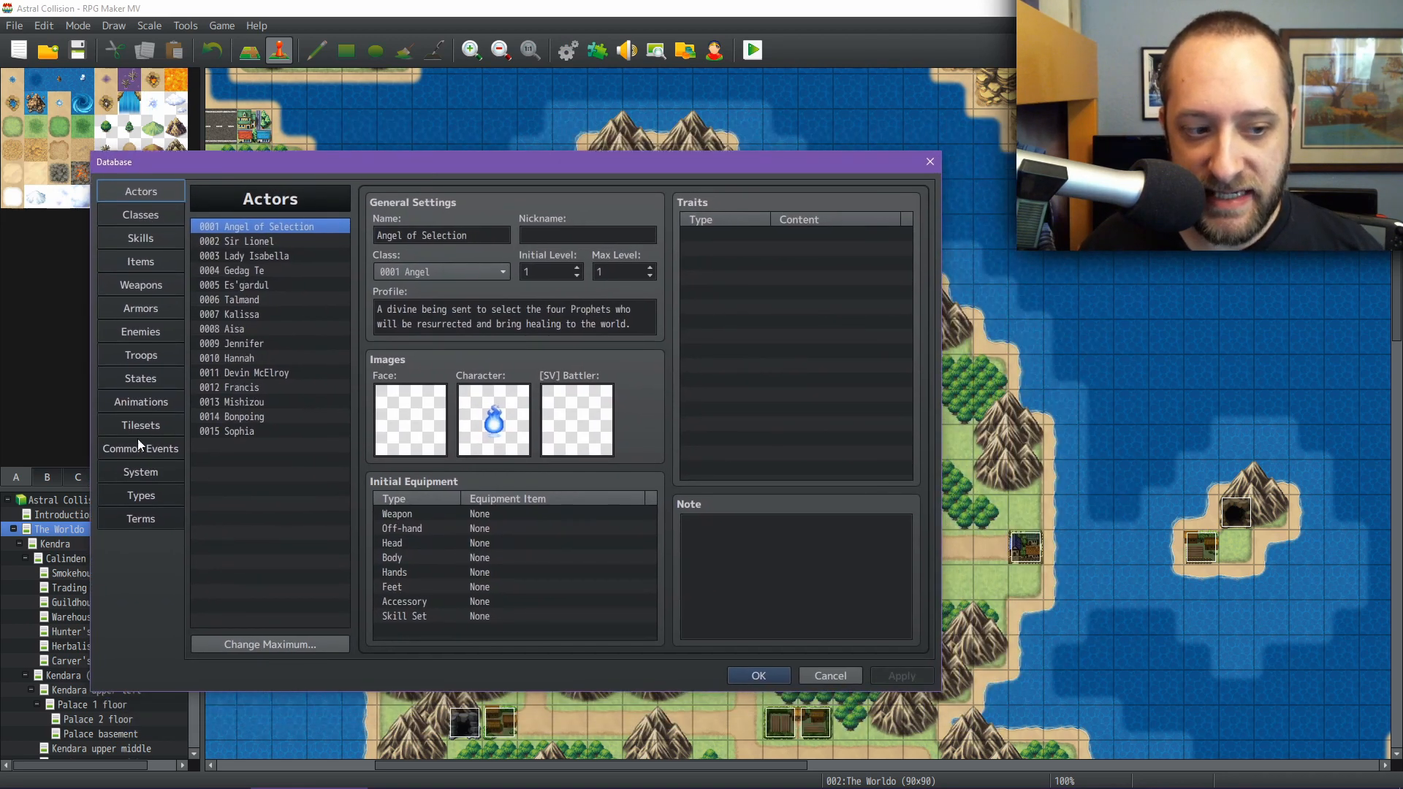
click(141, 495)
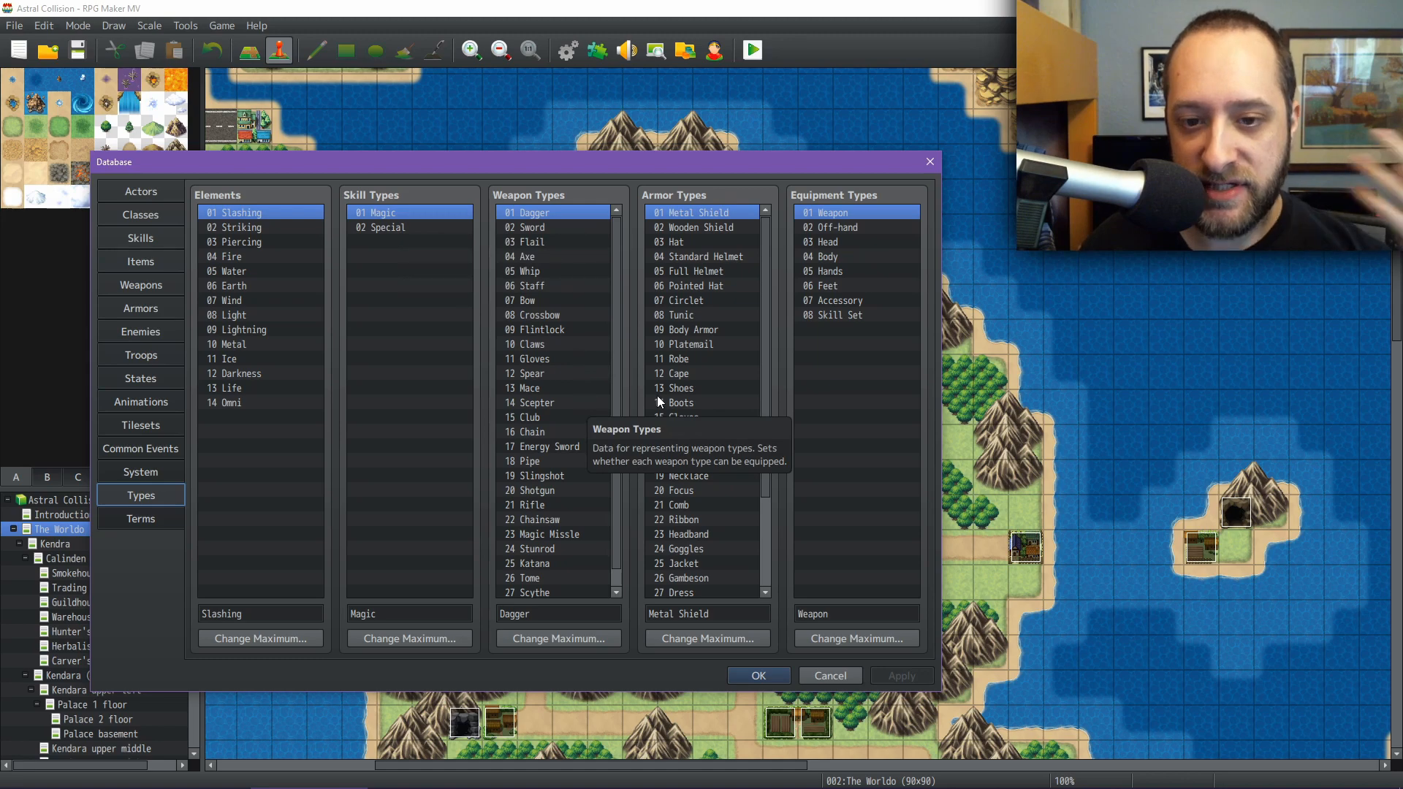
click(833, 676)
Return to the playtest and read through the descriptions in Mishizou's skill list, from Phantom Kunai to Rebuke Attacker.
mouse_move(732, 783)
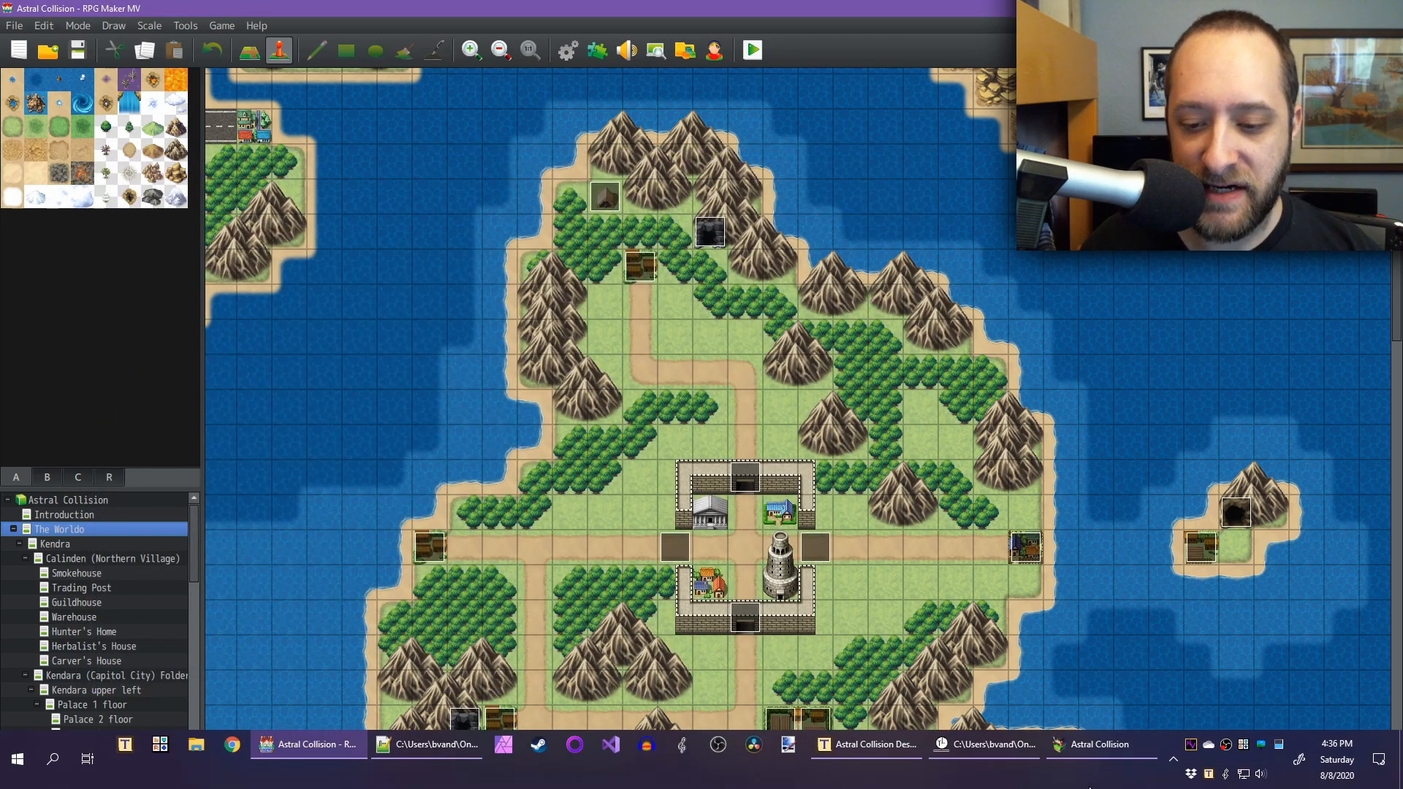
click(1103, 749)
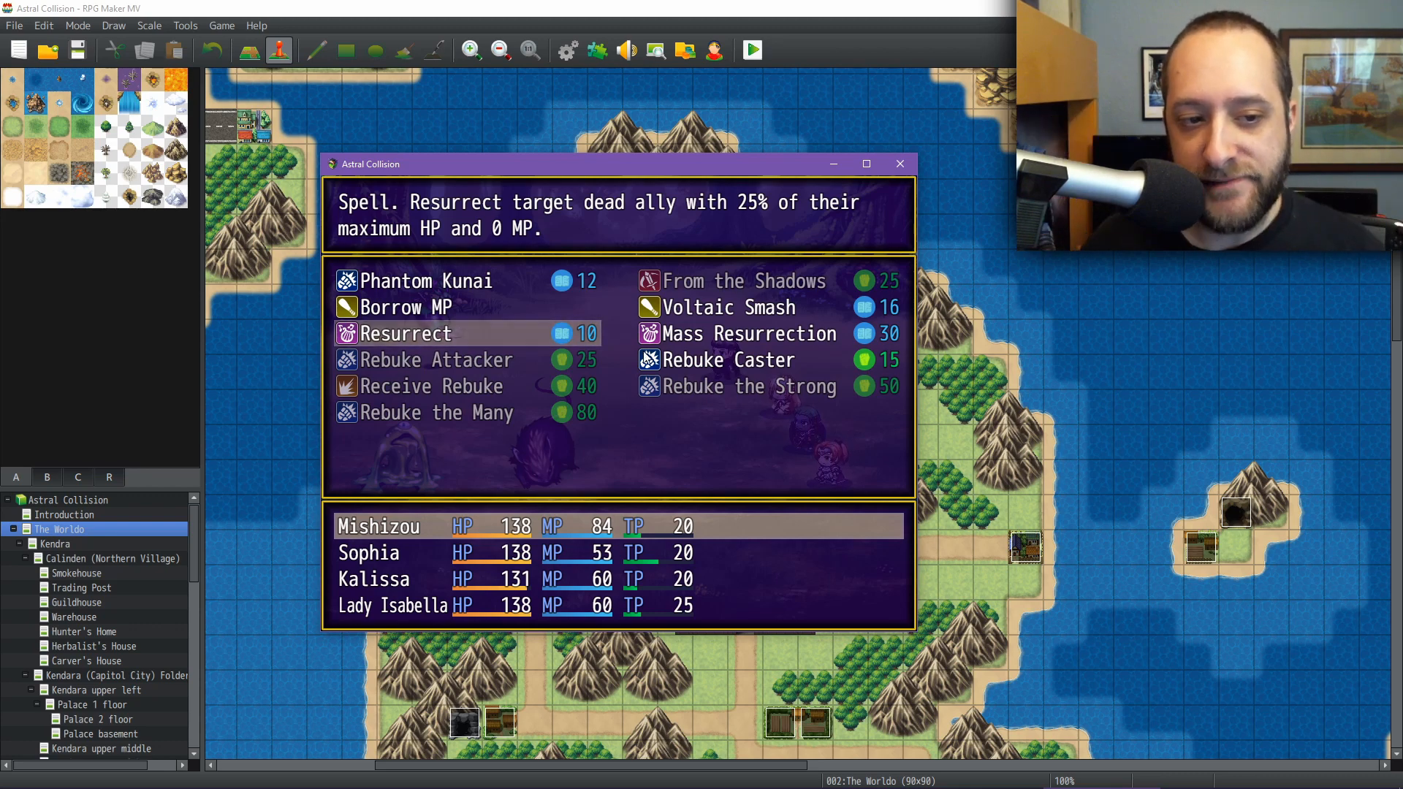
key(Up)
key(Up)
key(Right)
key(Left)
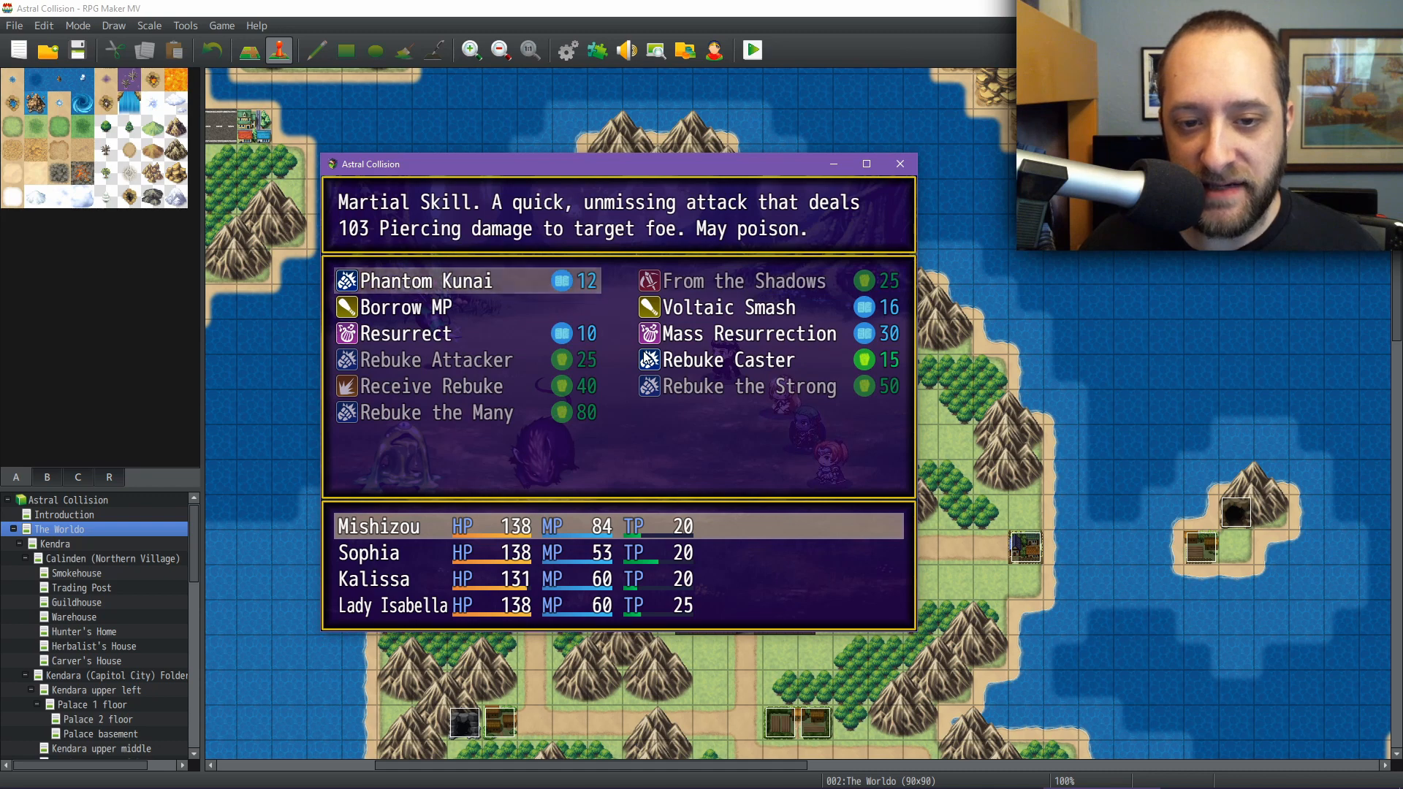
key(Right)
key(Down)
key(Down)
key(Down)
key(Left)
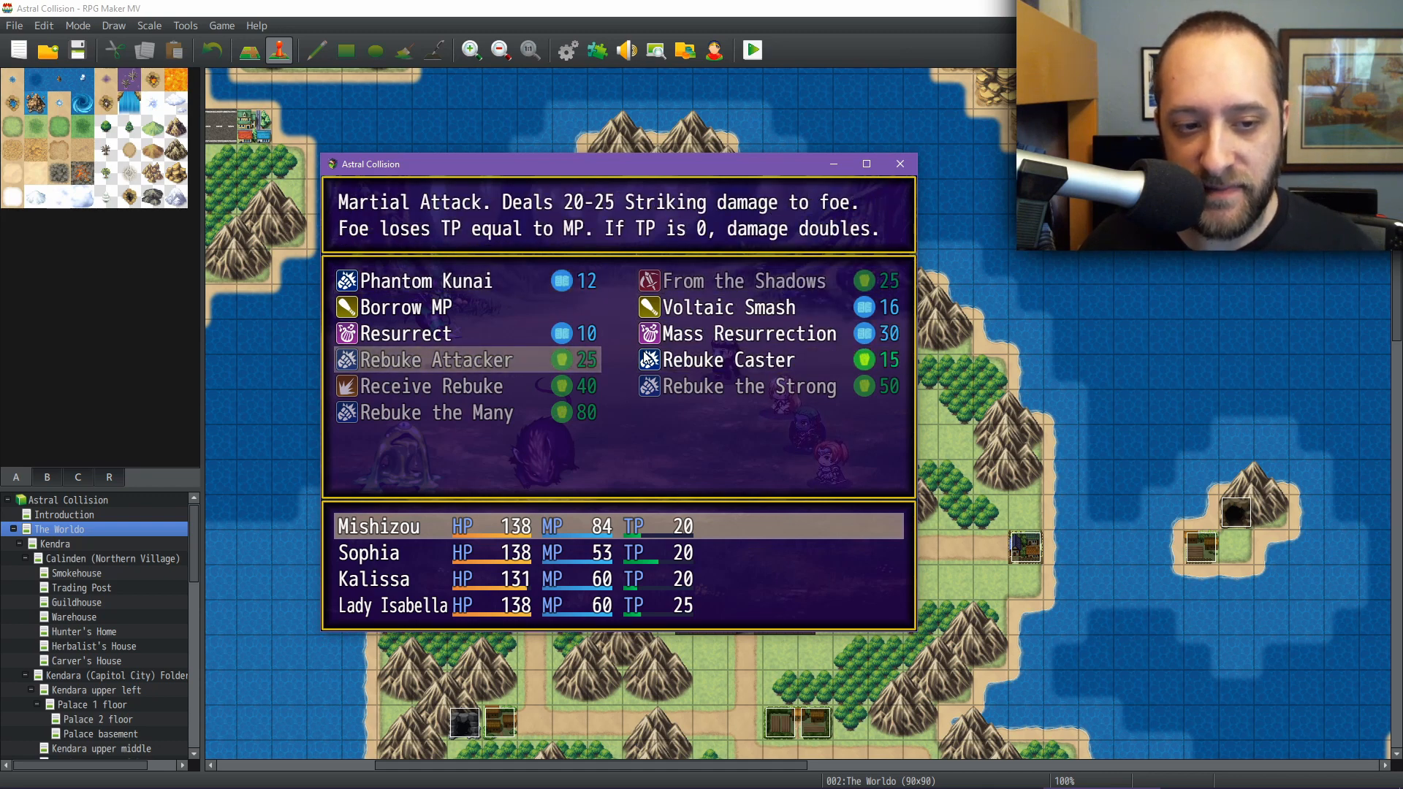
Choose Voltaic Smash as Mishizou's battle action.
key(Up)
key(Up)
key(Up)
key(Down)
key(Right)
key(Return)
Choose Champion's Gusto from Sophia's battle skills.
key(Right)
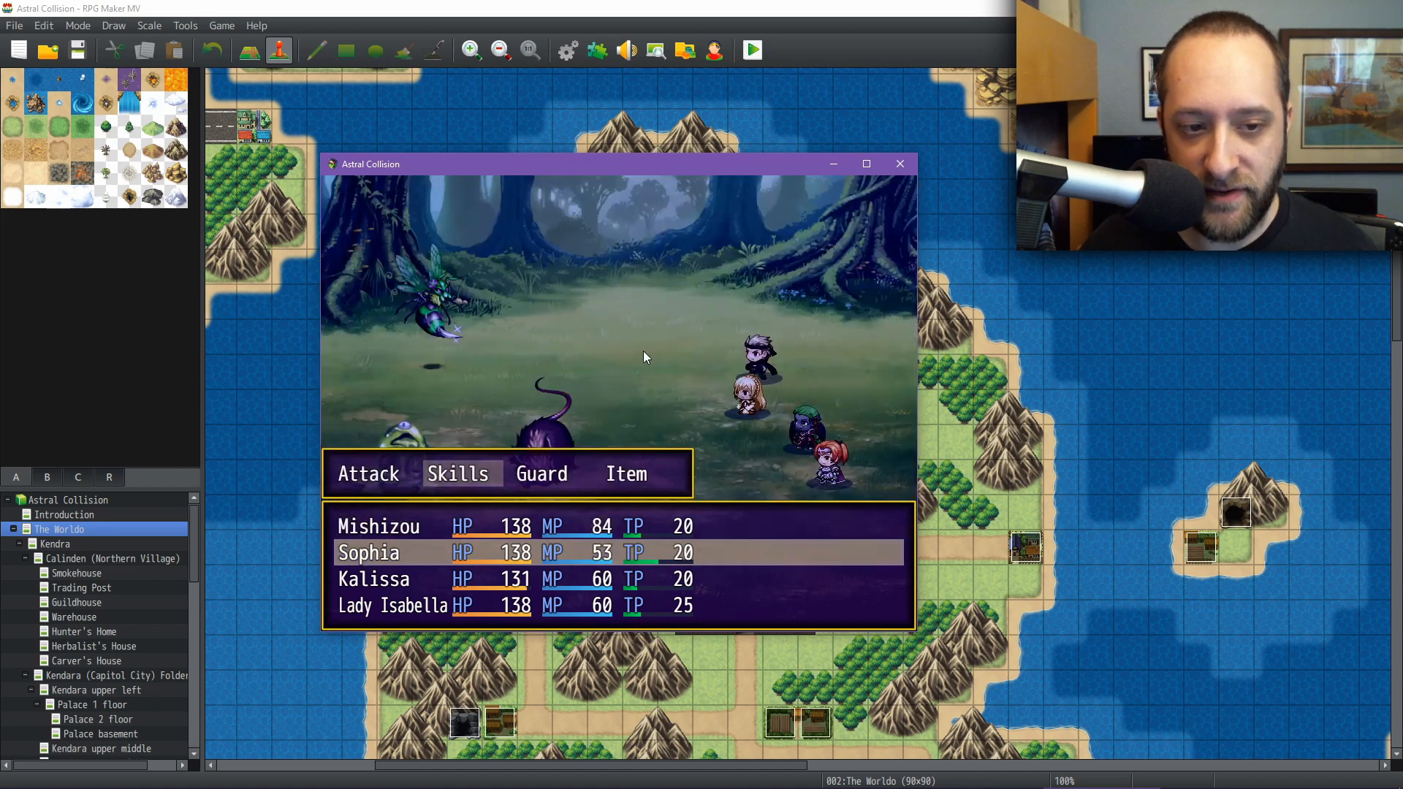
key(Return)
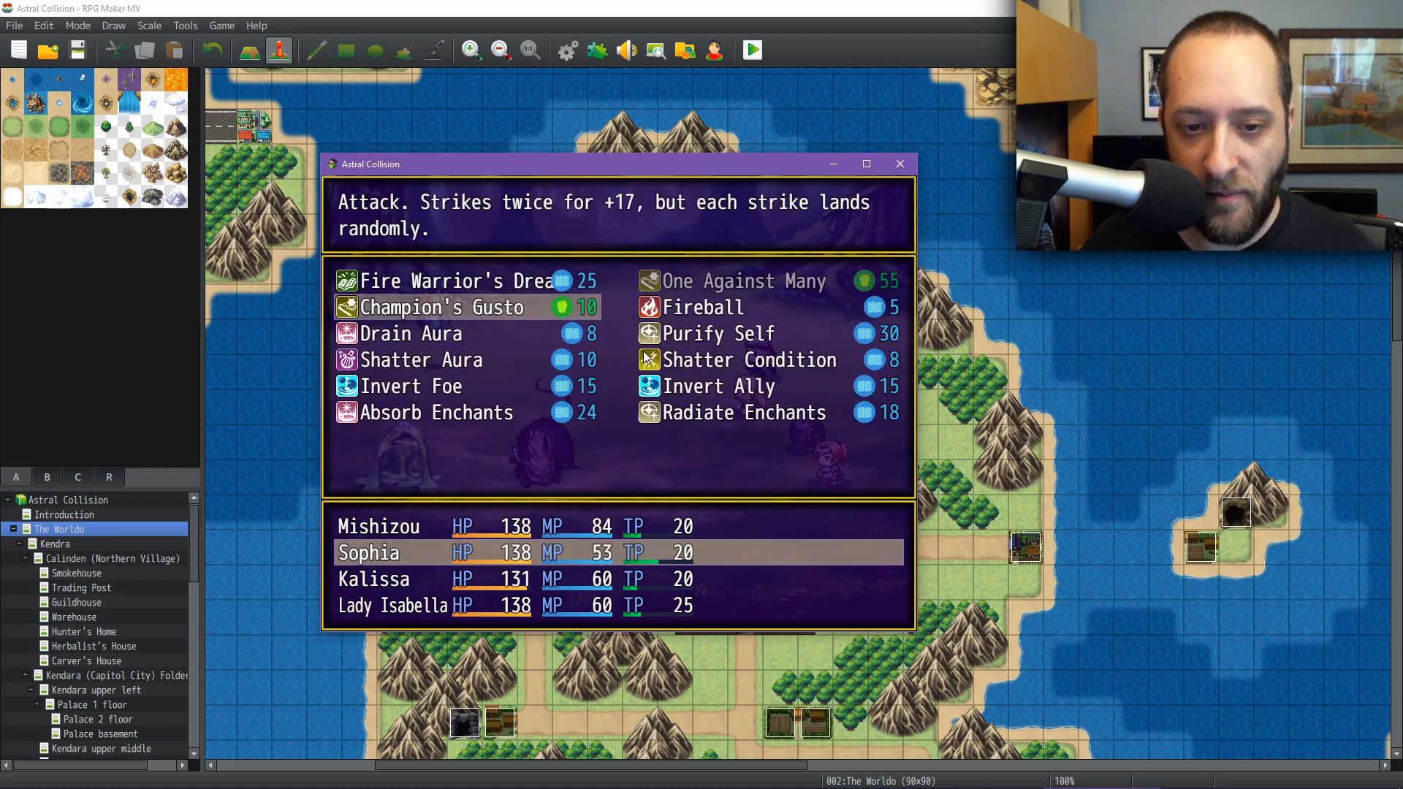
key(Return)
Choose Indignation from Kalissa's battle skills.
key(Right)
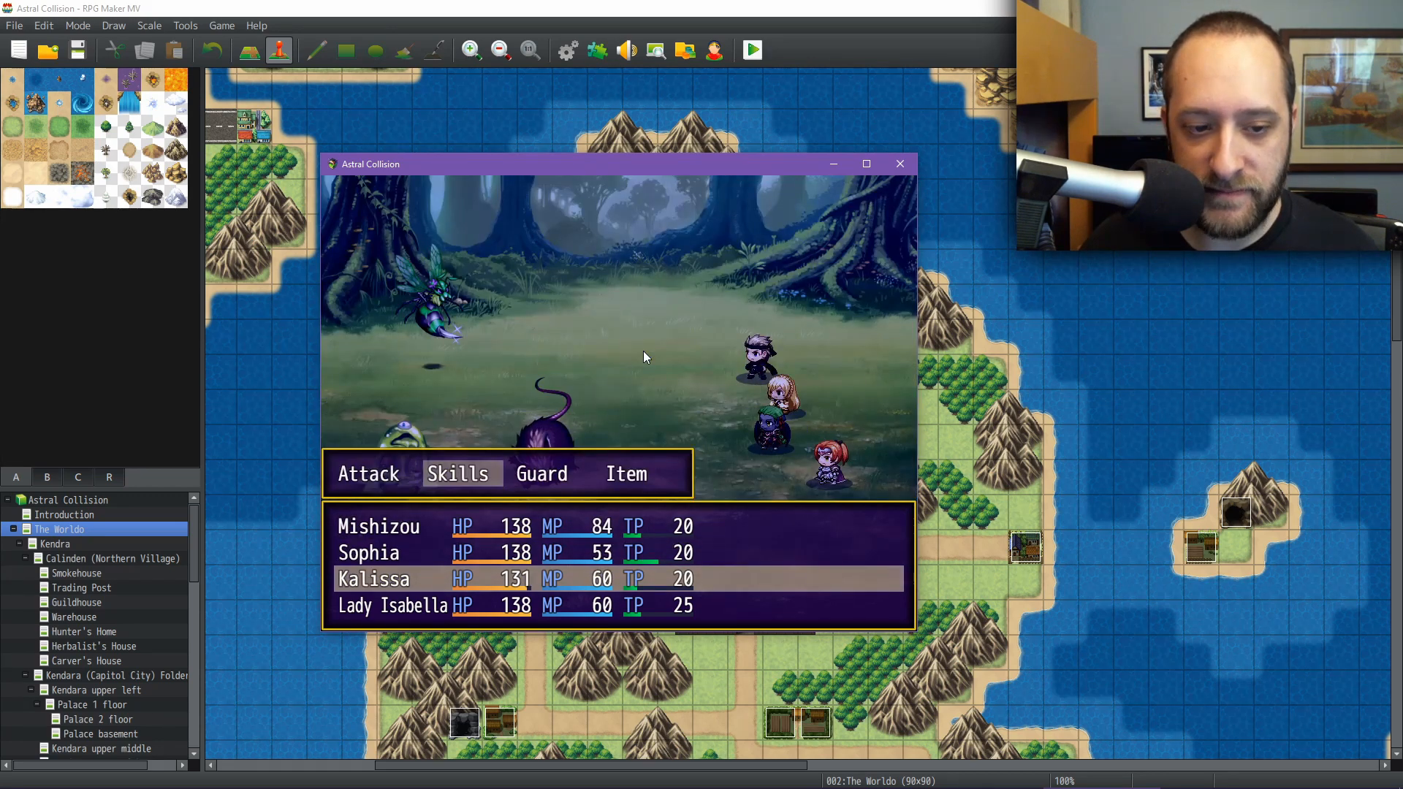
key(Return)
key(Down)
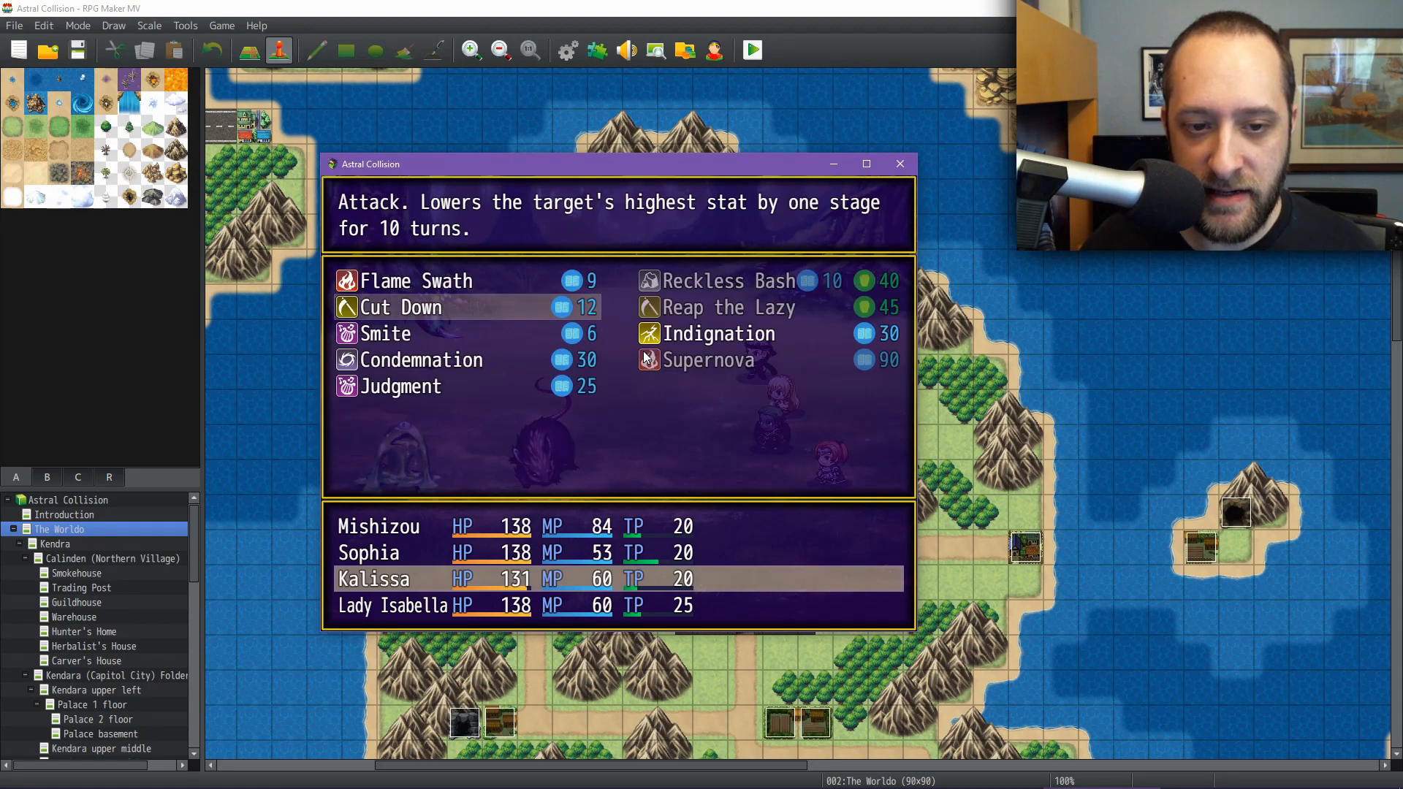
key(Right)
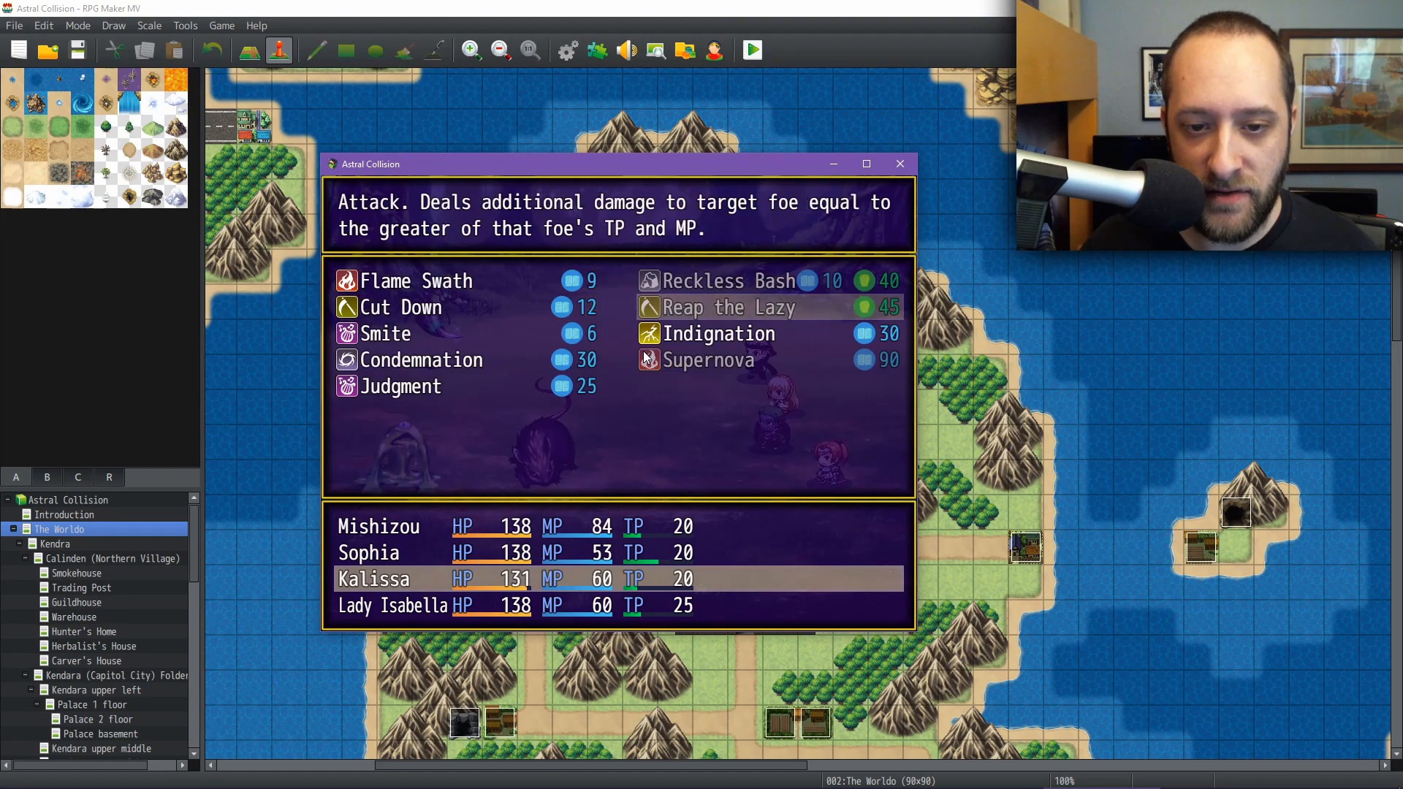
key(Down)
key(Return)
View Lady Isabella's skill list, back out of it, and have her attack Buzzkill instead.
key(Right)
key(Return)
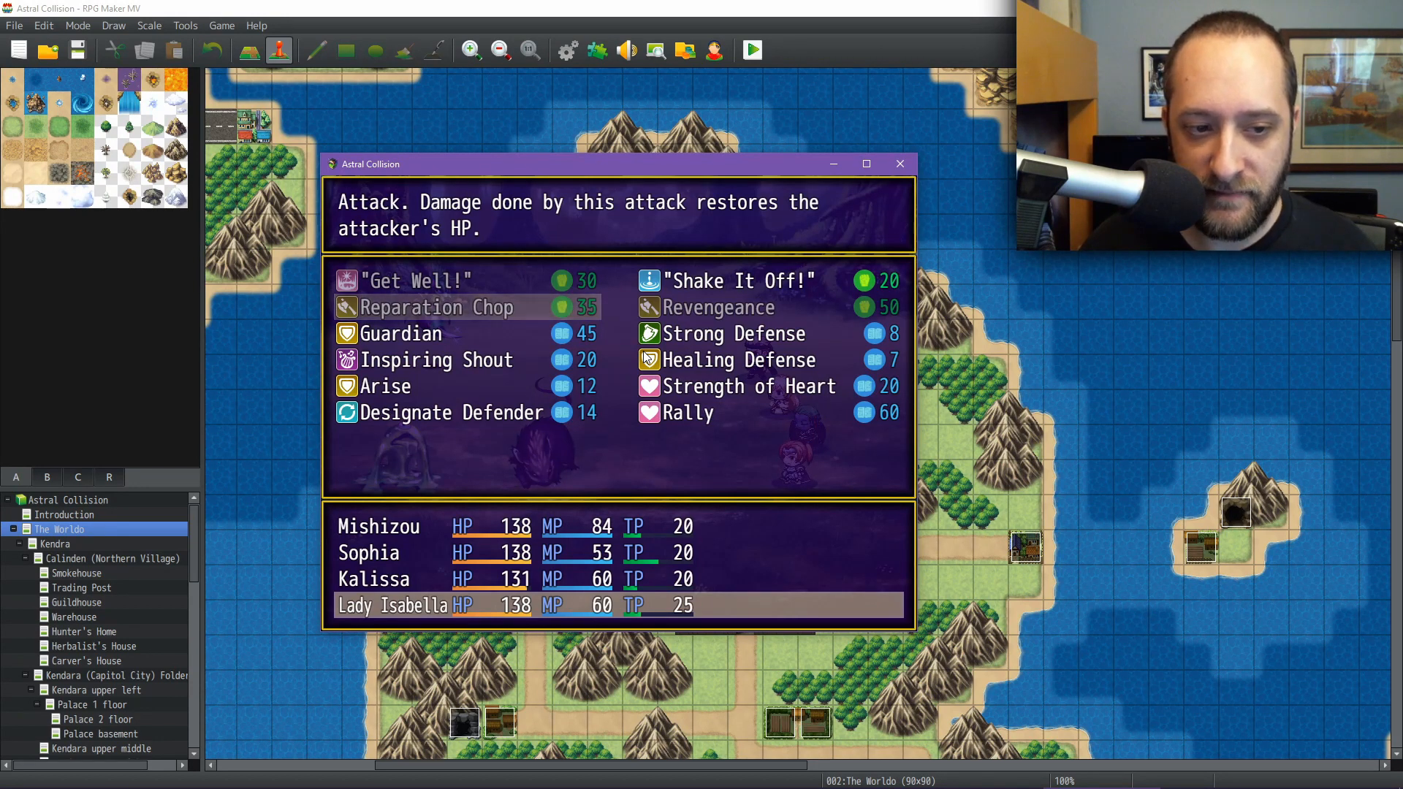
key(Escape)
key(Left)
key(Return)
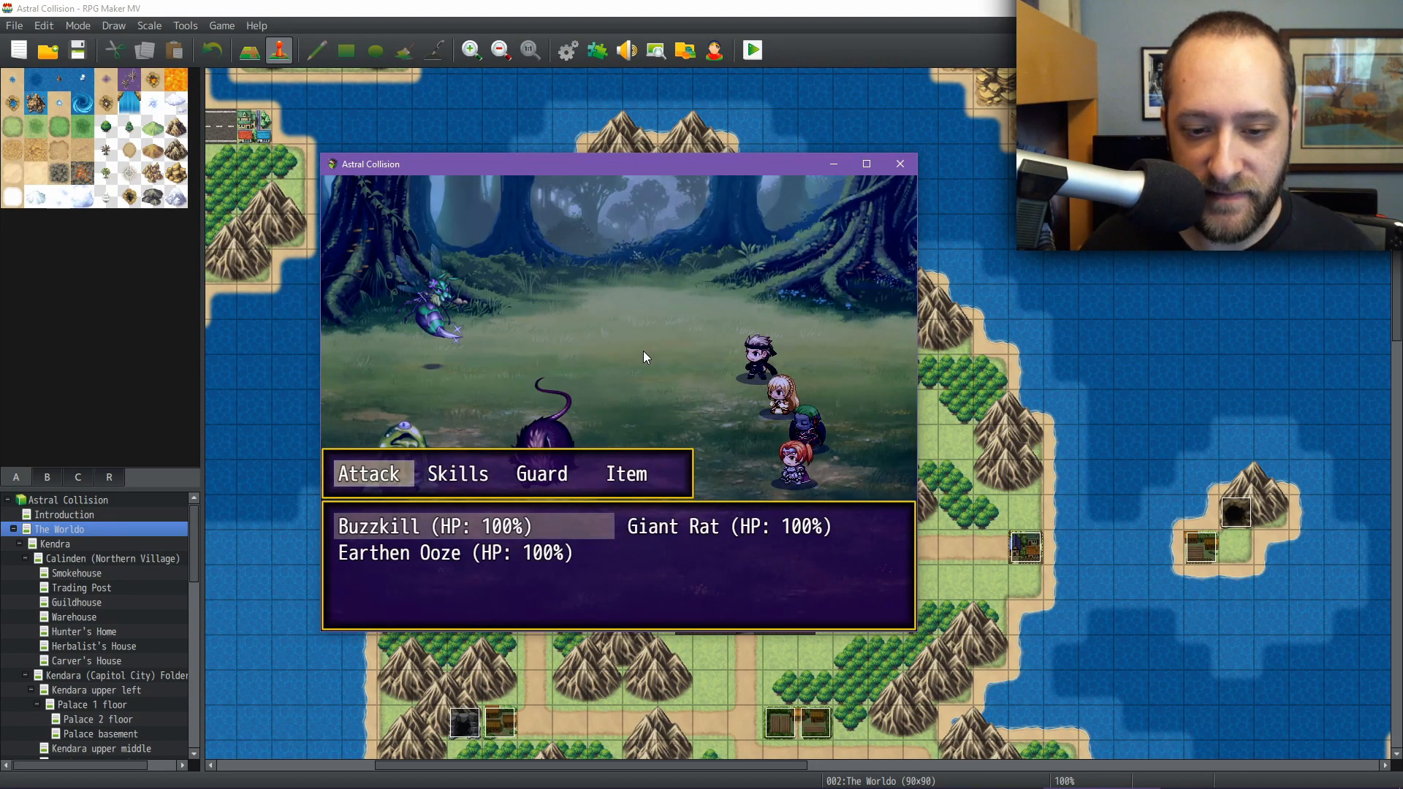
key(Return)
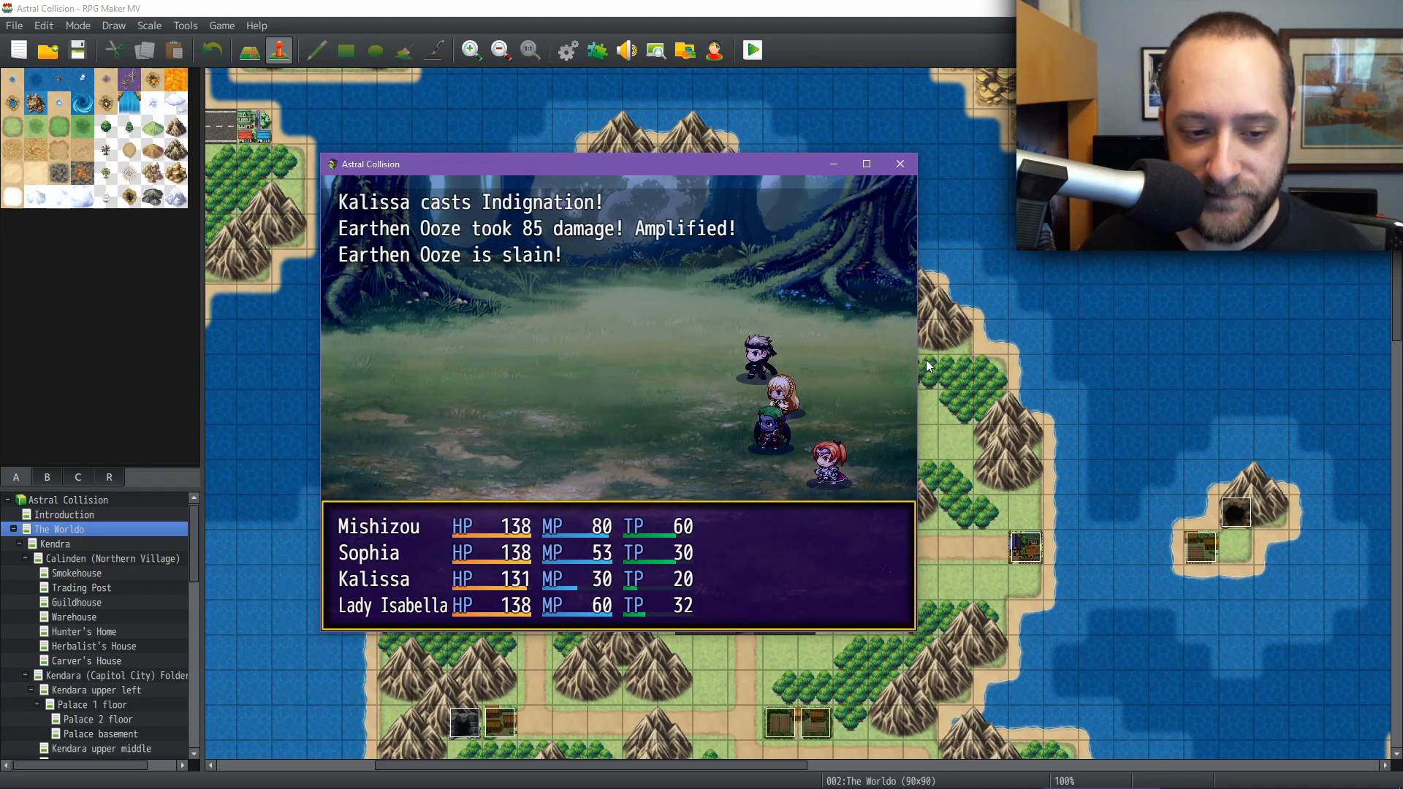
Advance through the battle's closing messages to return to the world map.
key(Return)
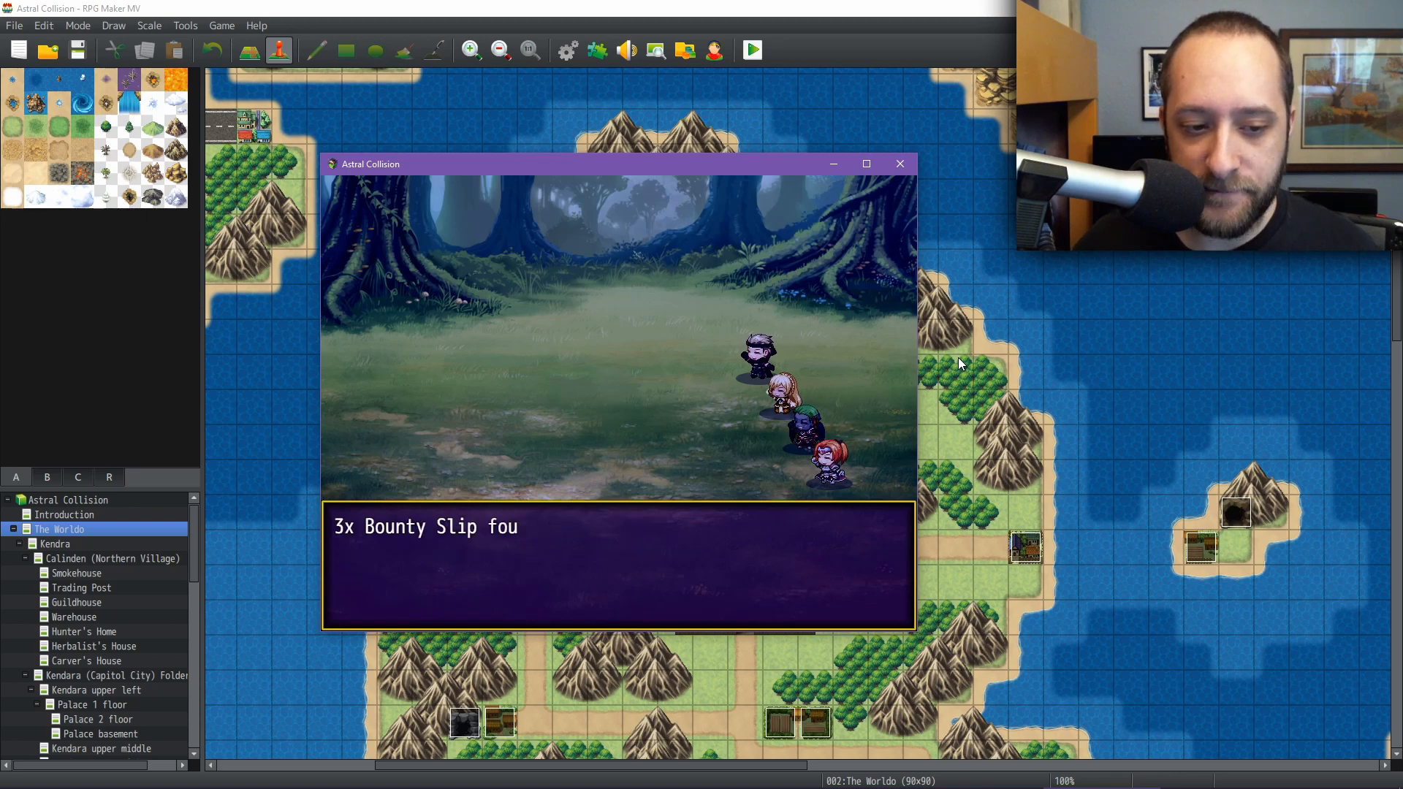
key(Return)
key(Return)
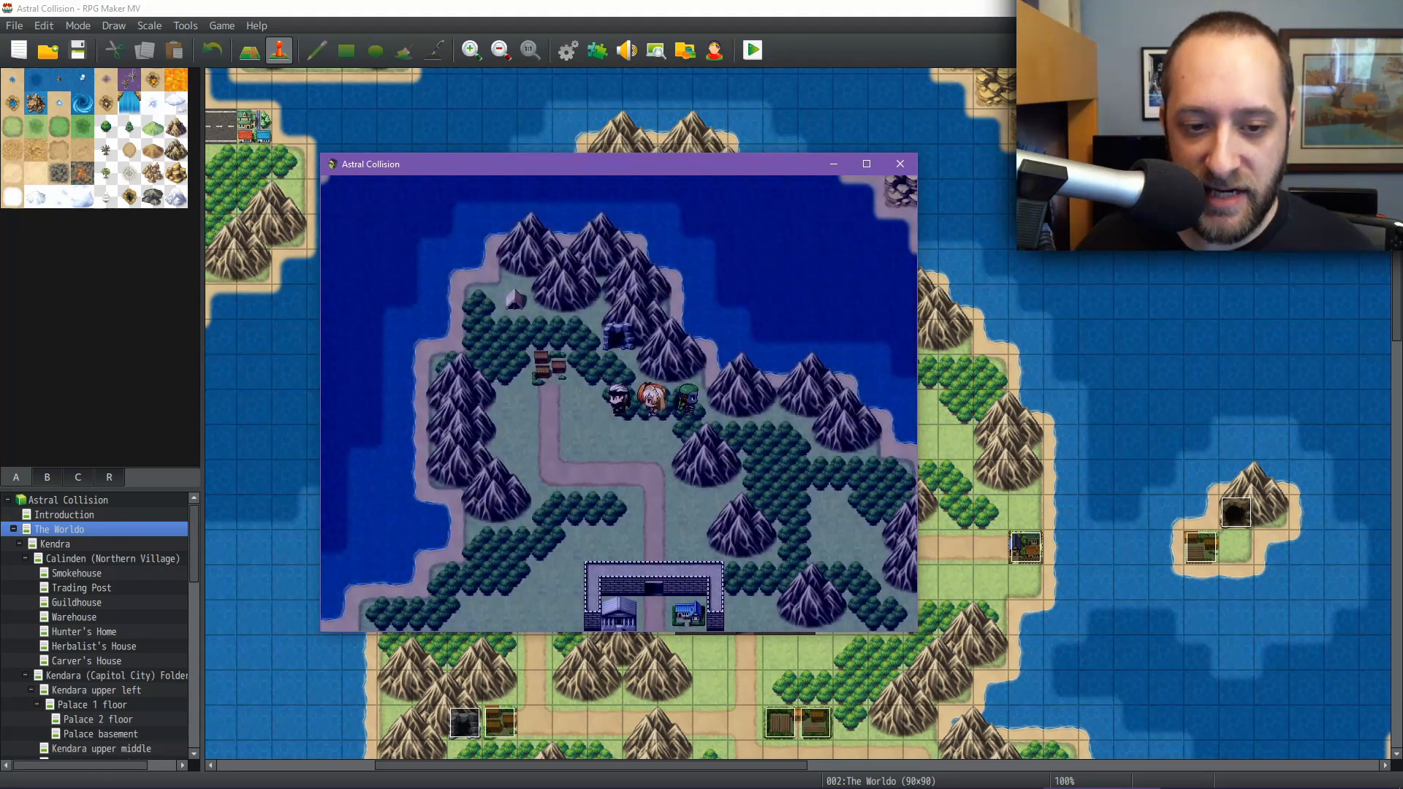
Switch to Notepad++ and examine the Window_SkillList includes override, highlighting item, addedSkillTypes and stypeId in its return line.
mouse_move(816, 781)
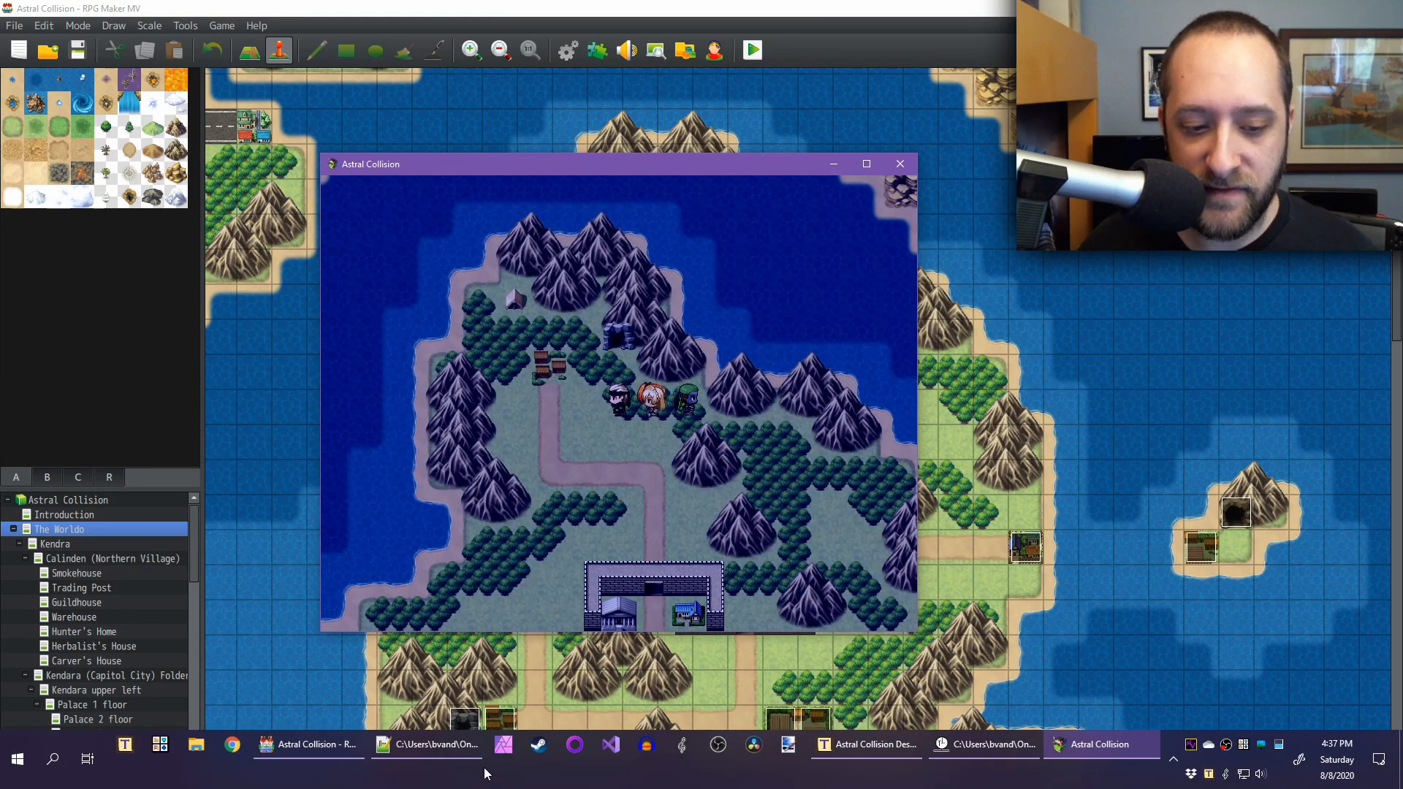
click(438, 753)
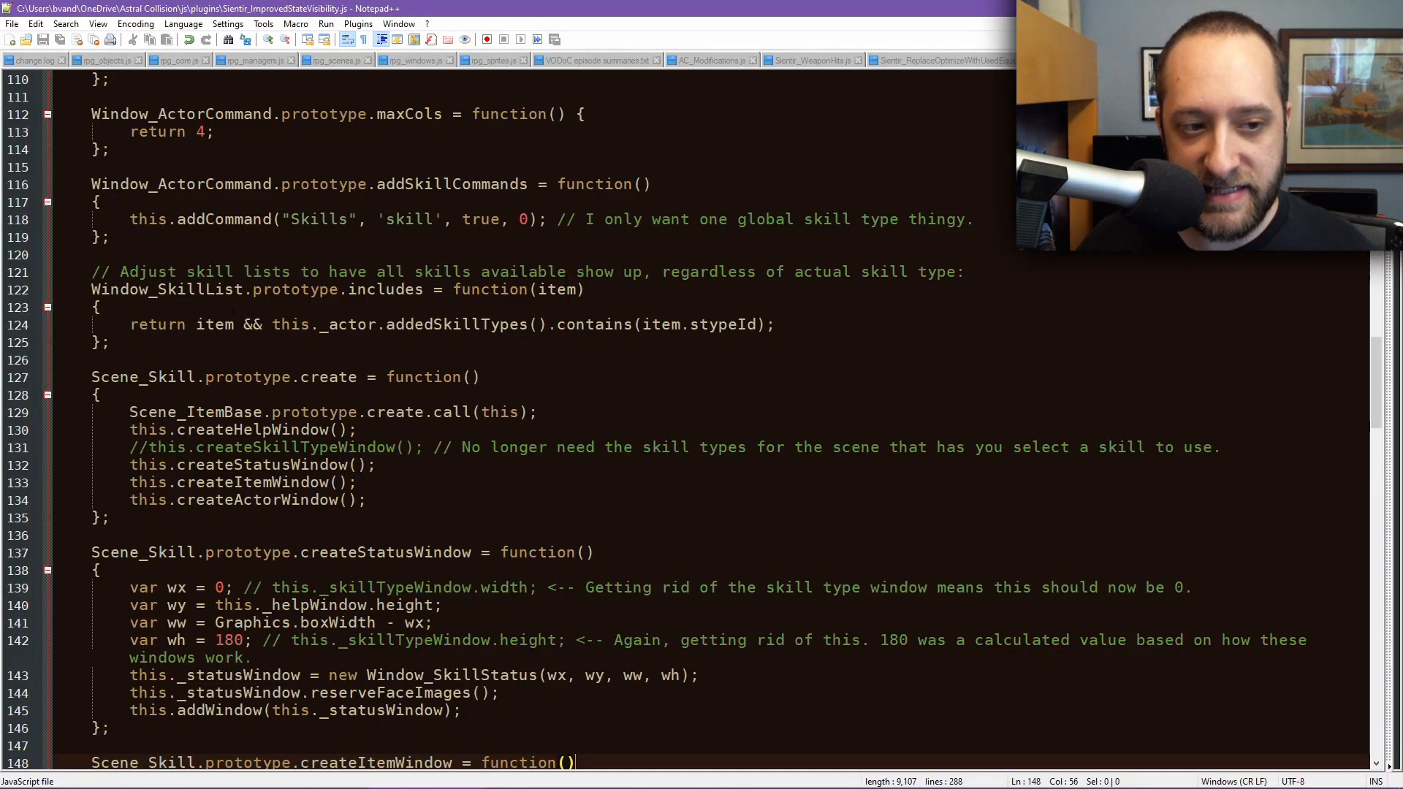
click(98, 290)
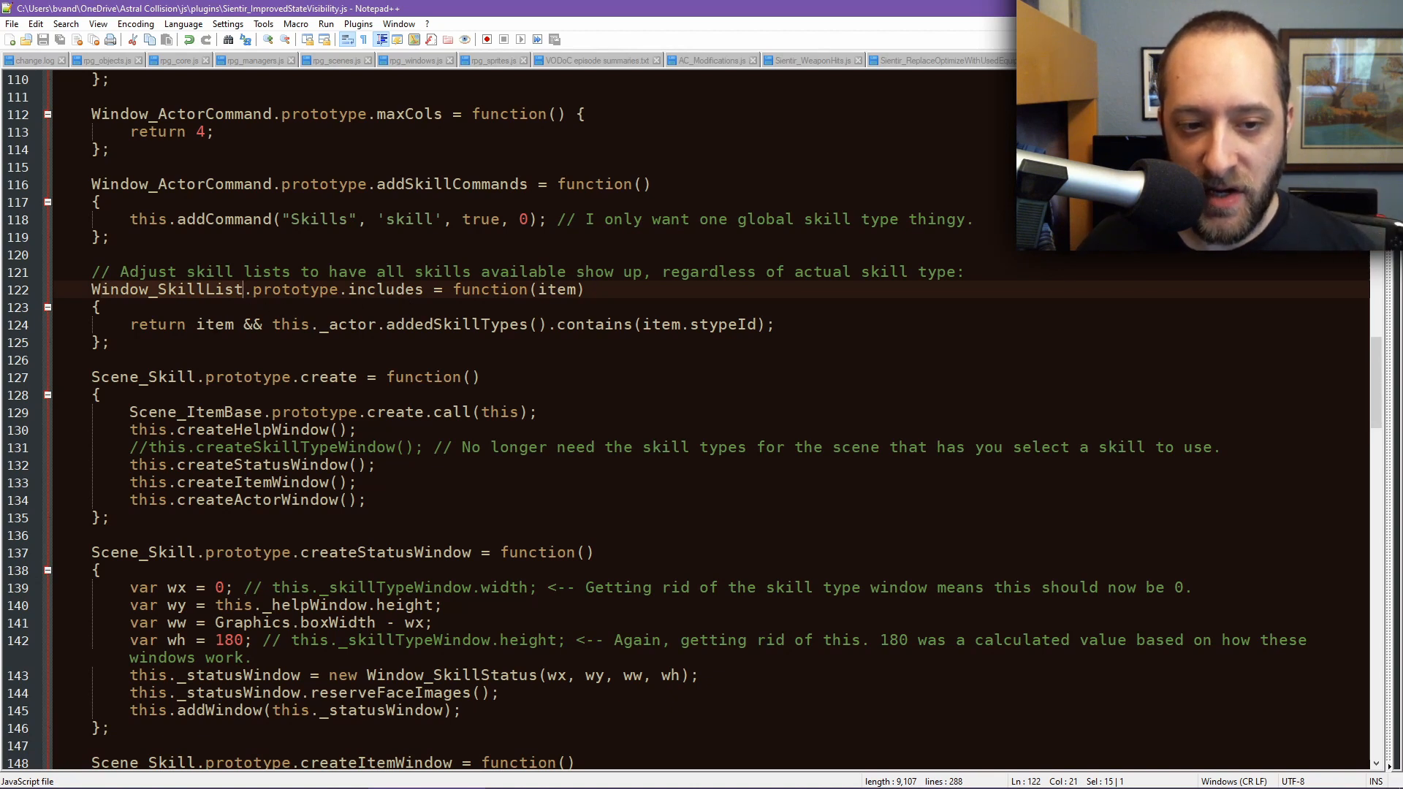
double_click(217, 325)
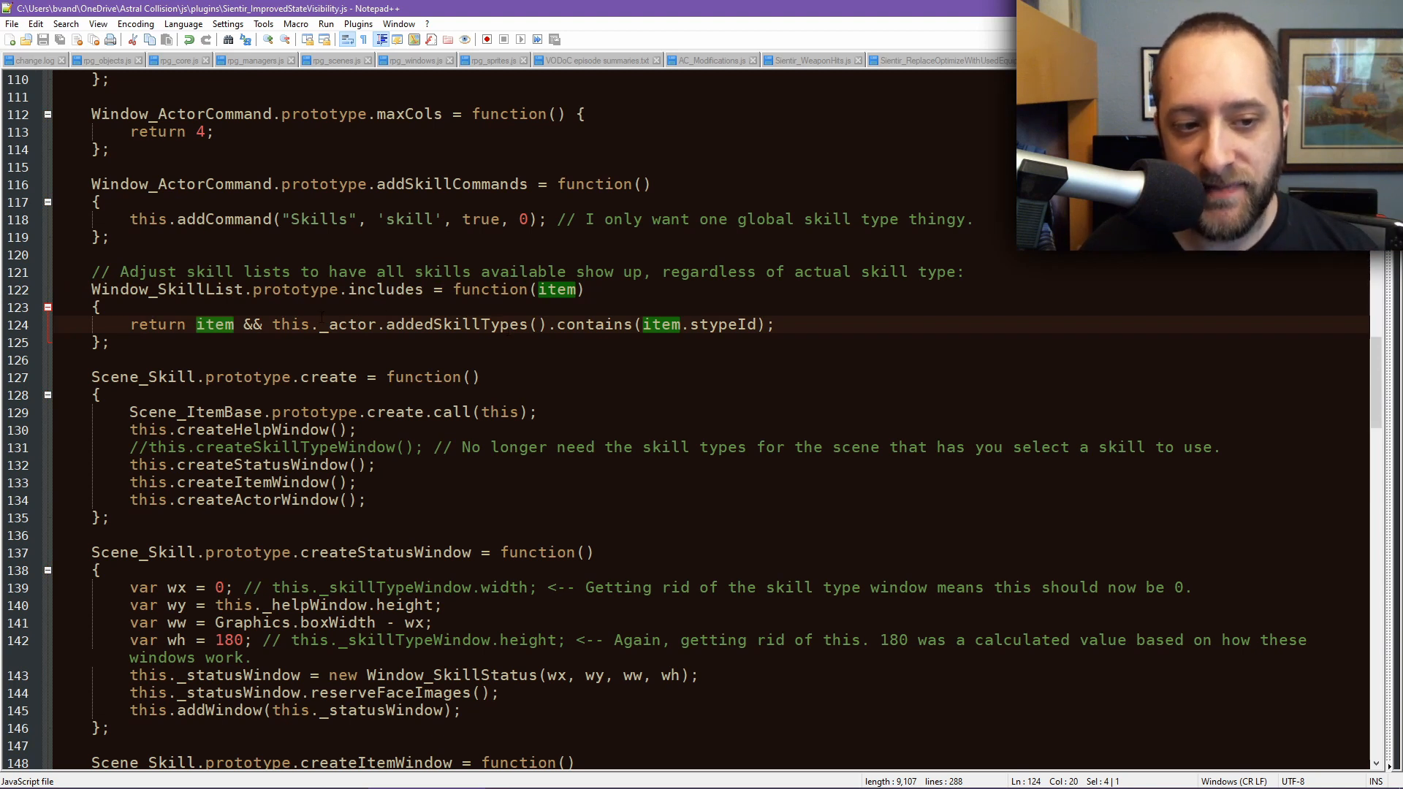
double_click(447, 325)
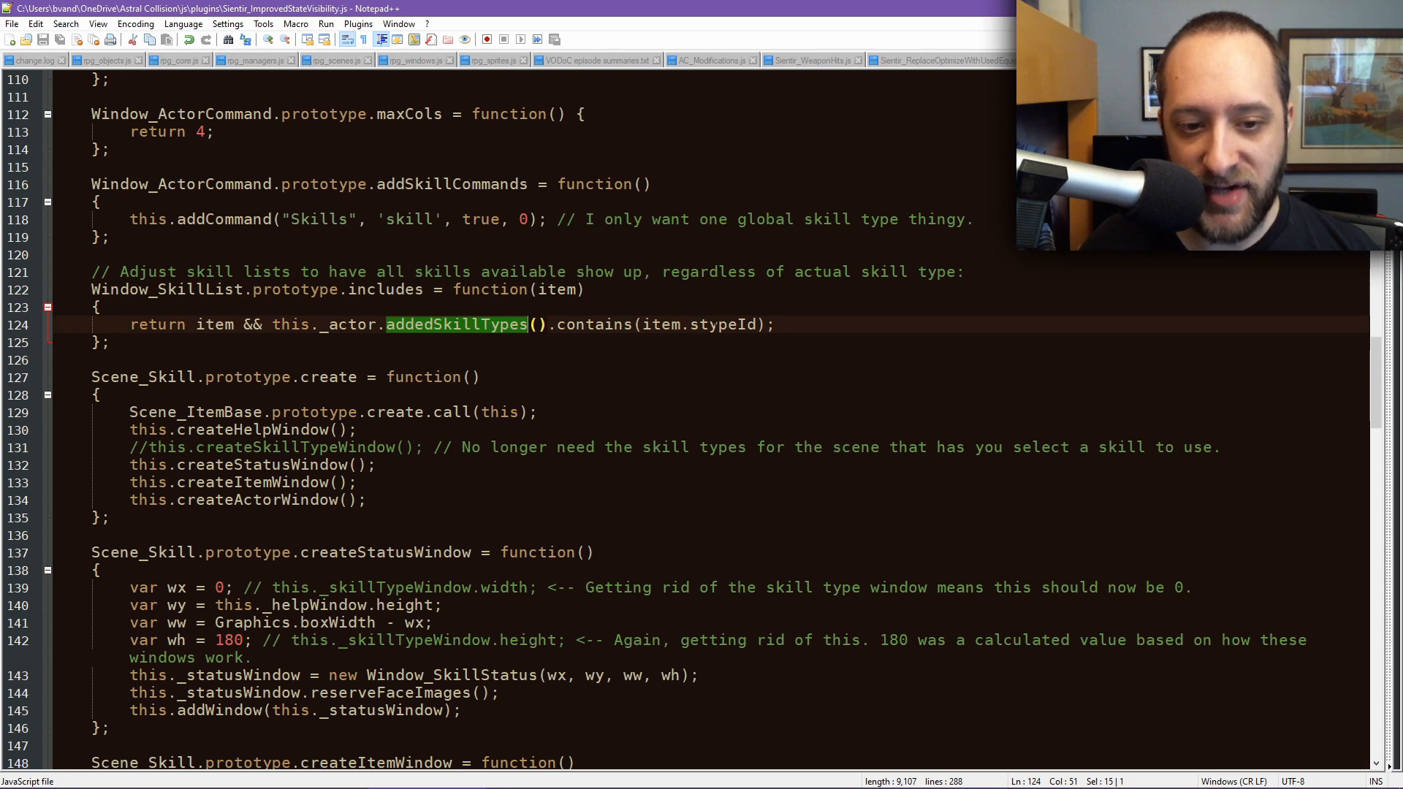
Switch to RPG Maker MV, open the database's Knight class, and highlight its Add Skill Type Magic trait.
mouse_move(704, 761)
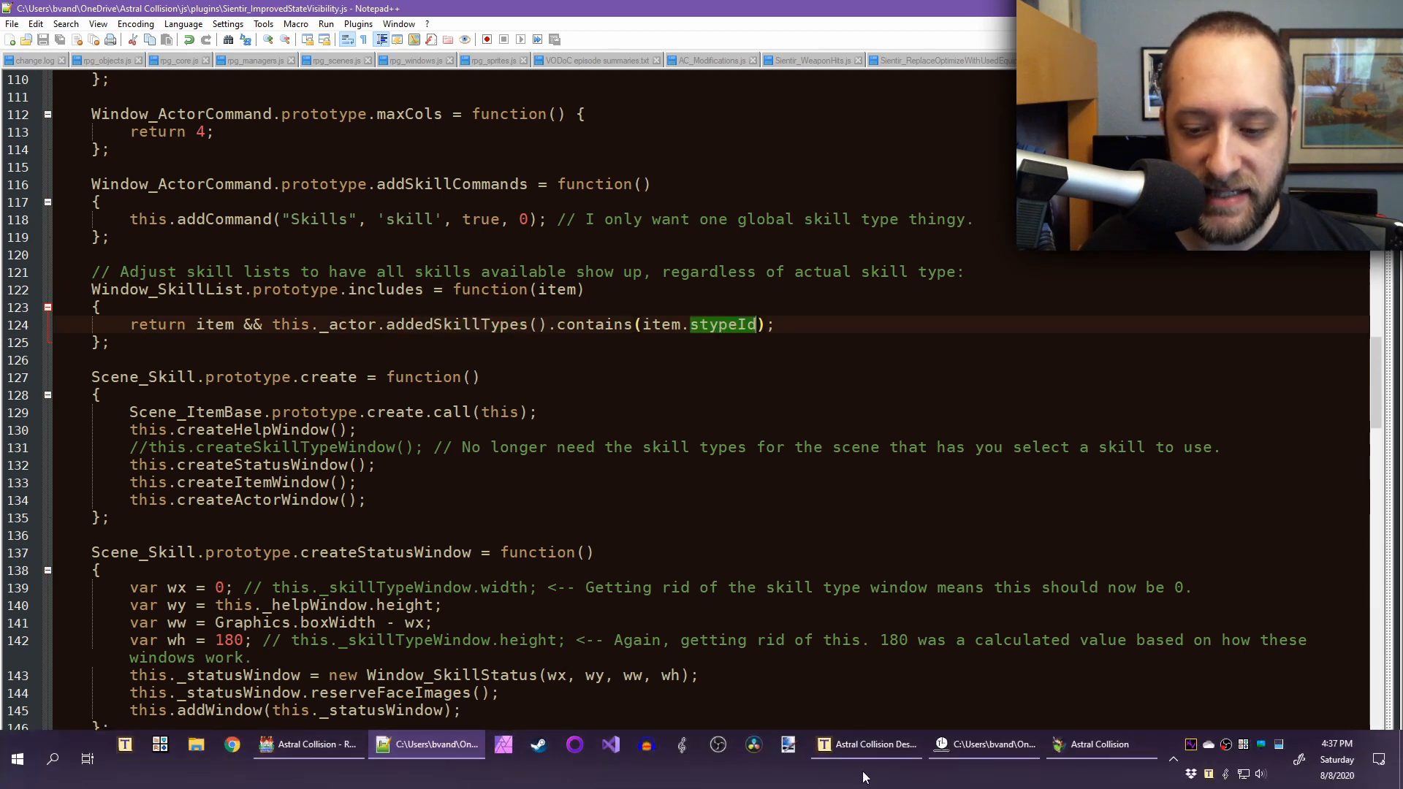
click(310, 747)
click(569, 51)
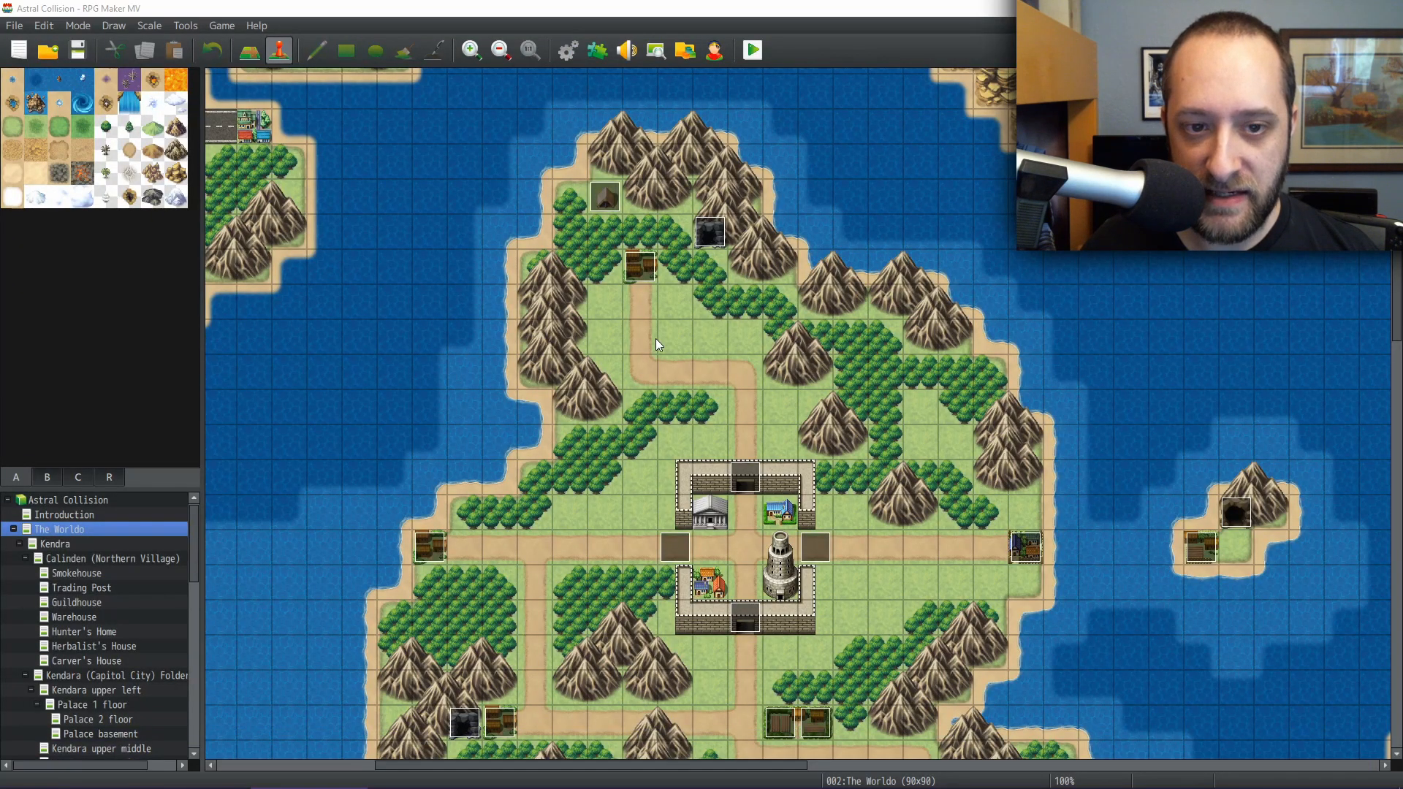
drag(626, 134, 384, 153)
click(89, 211)
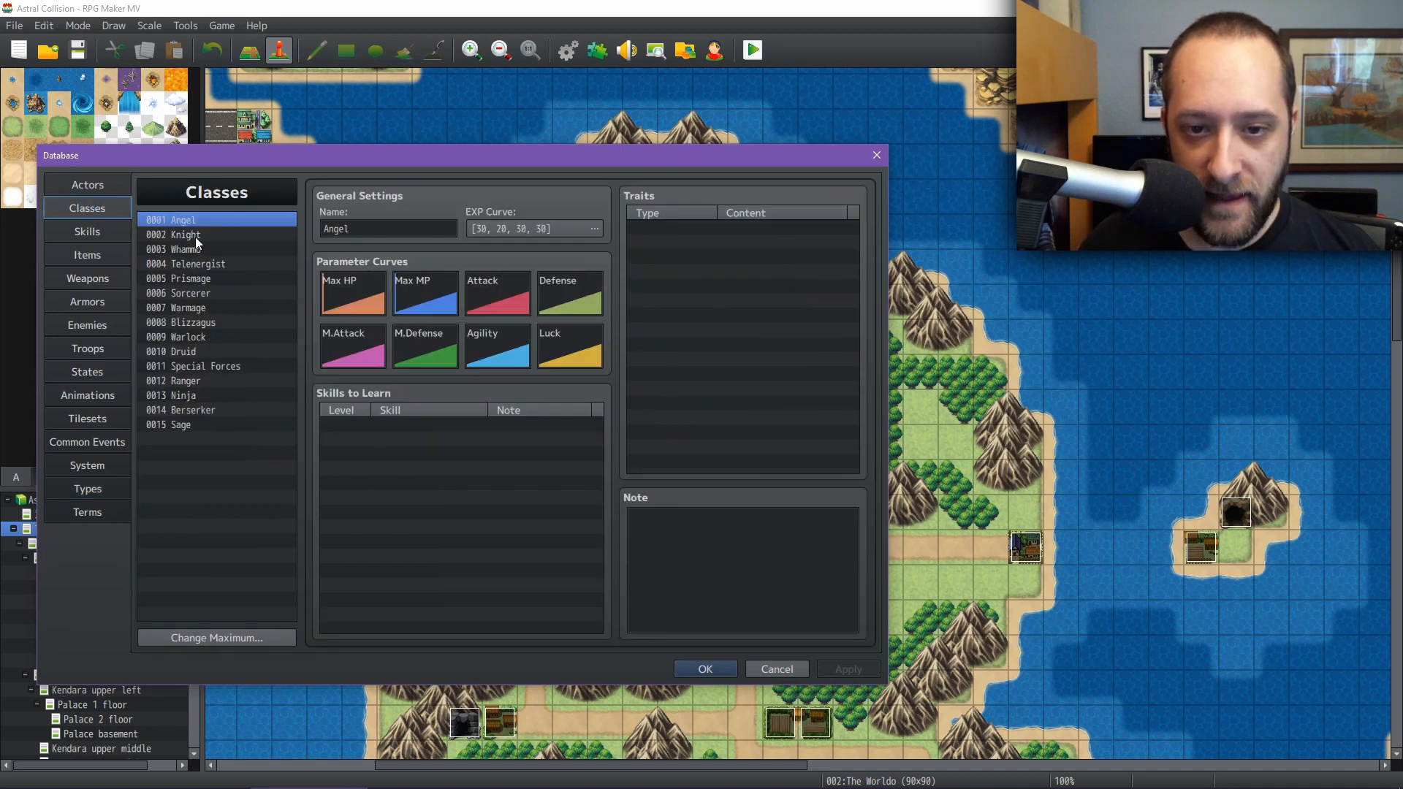
click(187, 235)
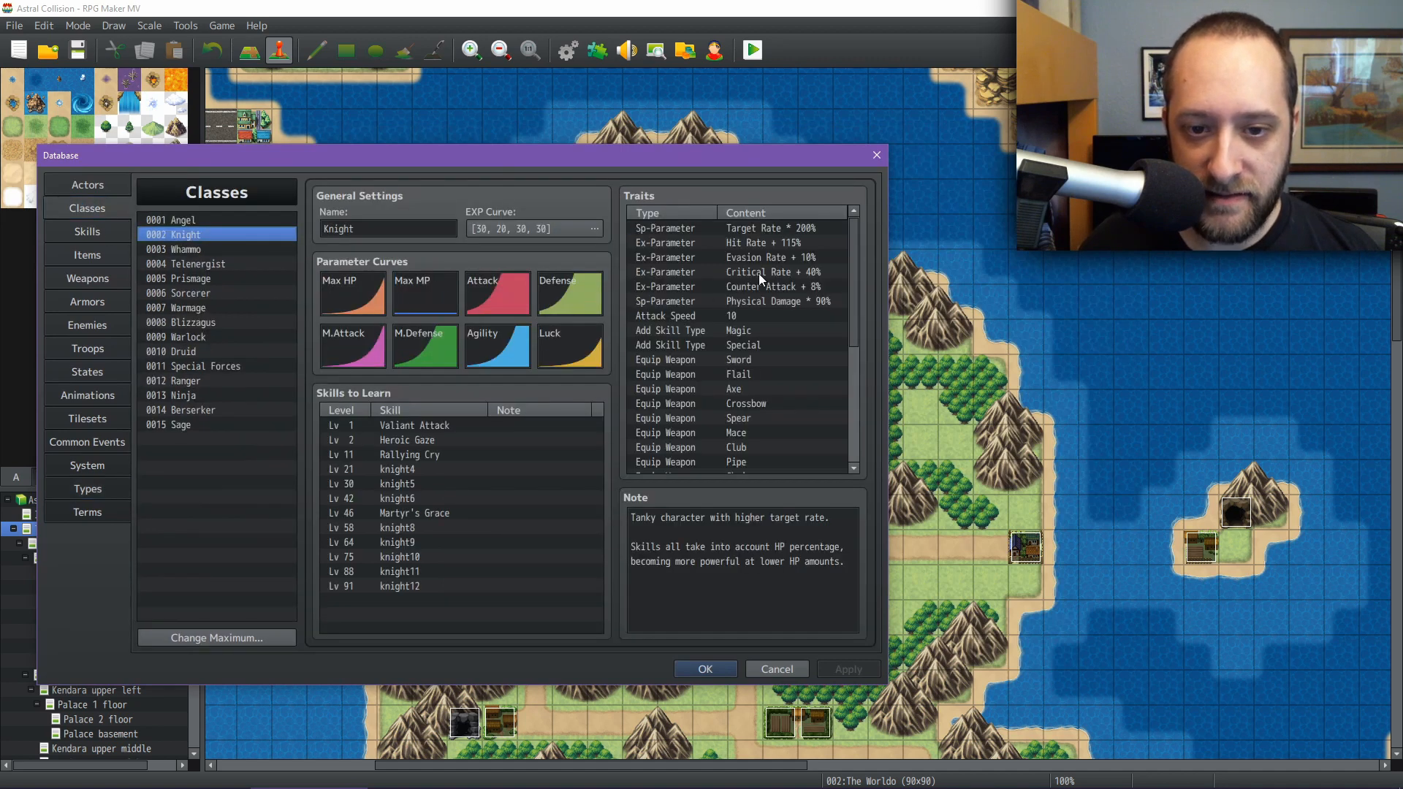
click(753, 343)
click(752, 329)
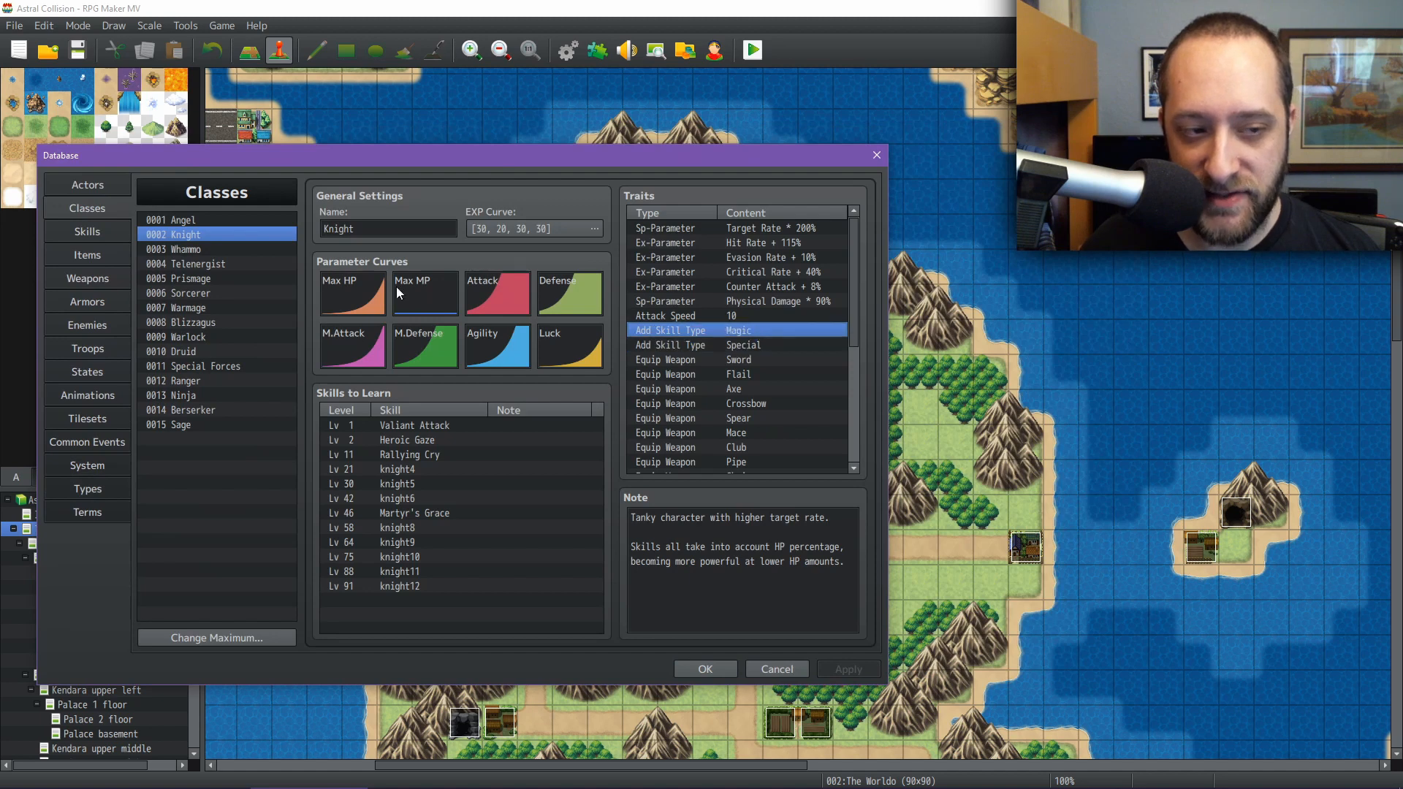
Check the Traits list of the actor Sir Lionel and close the database.
click(86, 185)
click(218, 234)
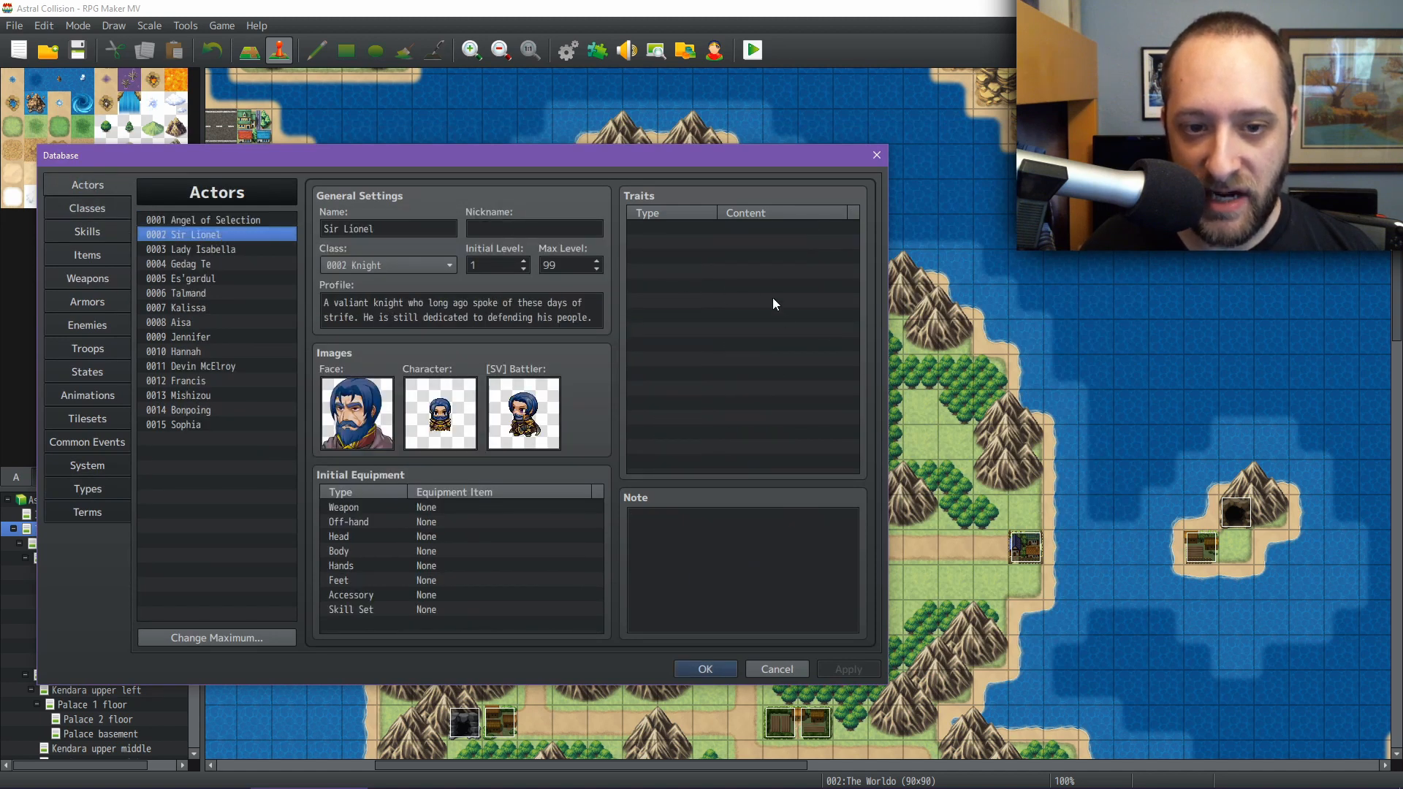
right_click(750, 242)
click(741, 235)
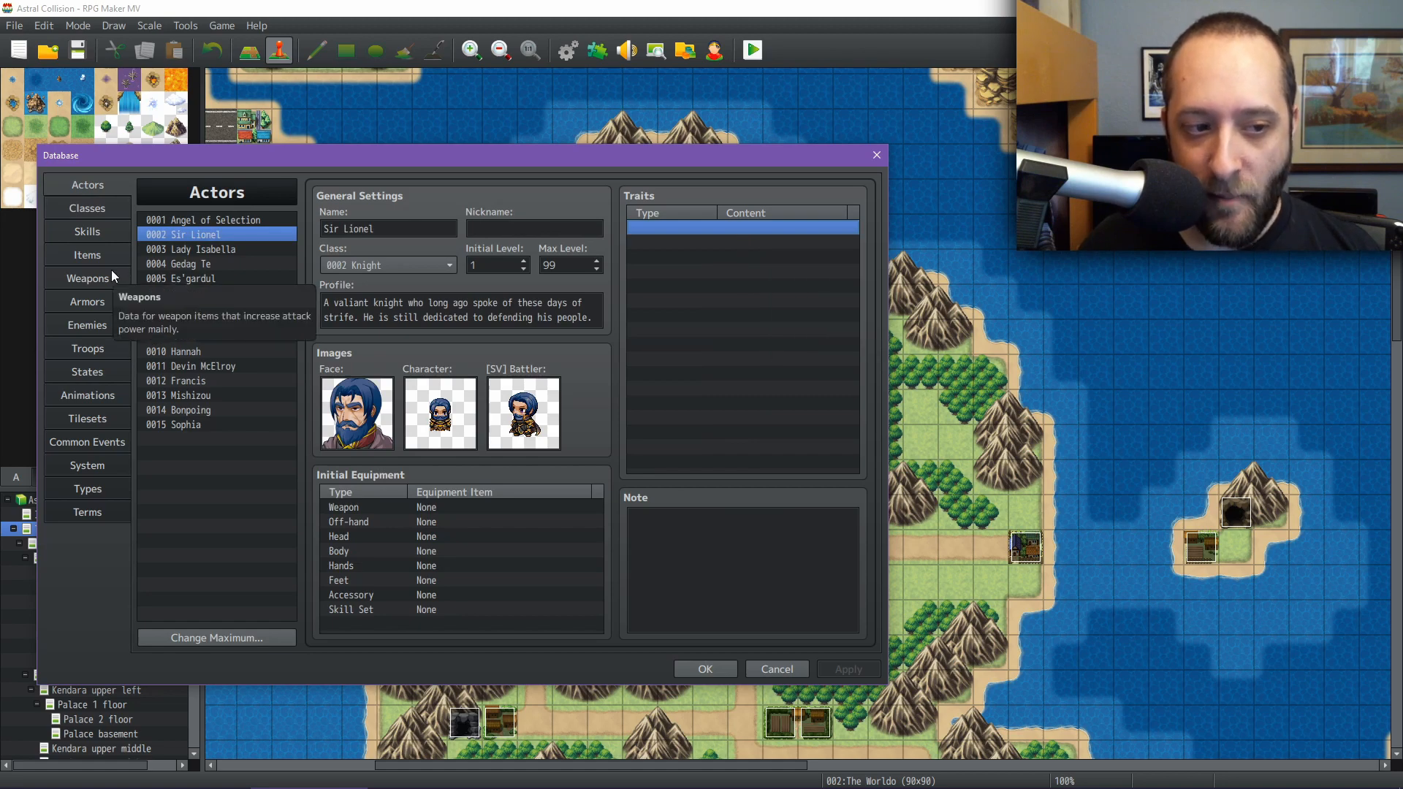
click(729, 668)
Return to Notepad++ and find the plugin's Window_SkillList.prototype.includes = function(item) line in rpg_windows.js.
mouse_move(744, 778)
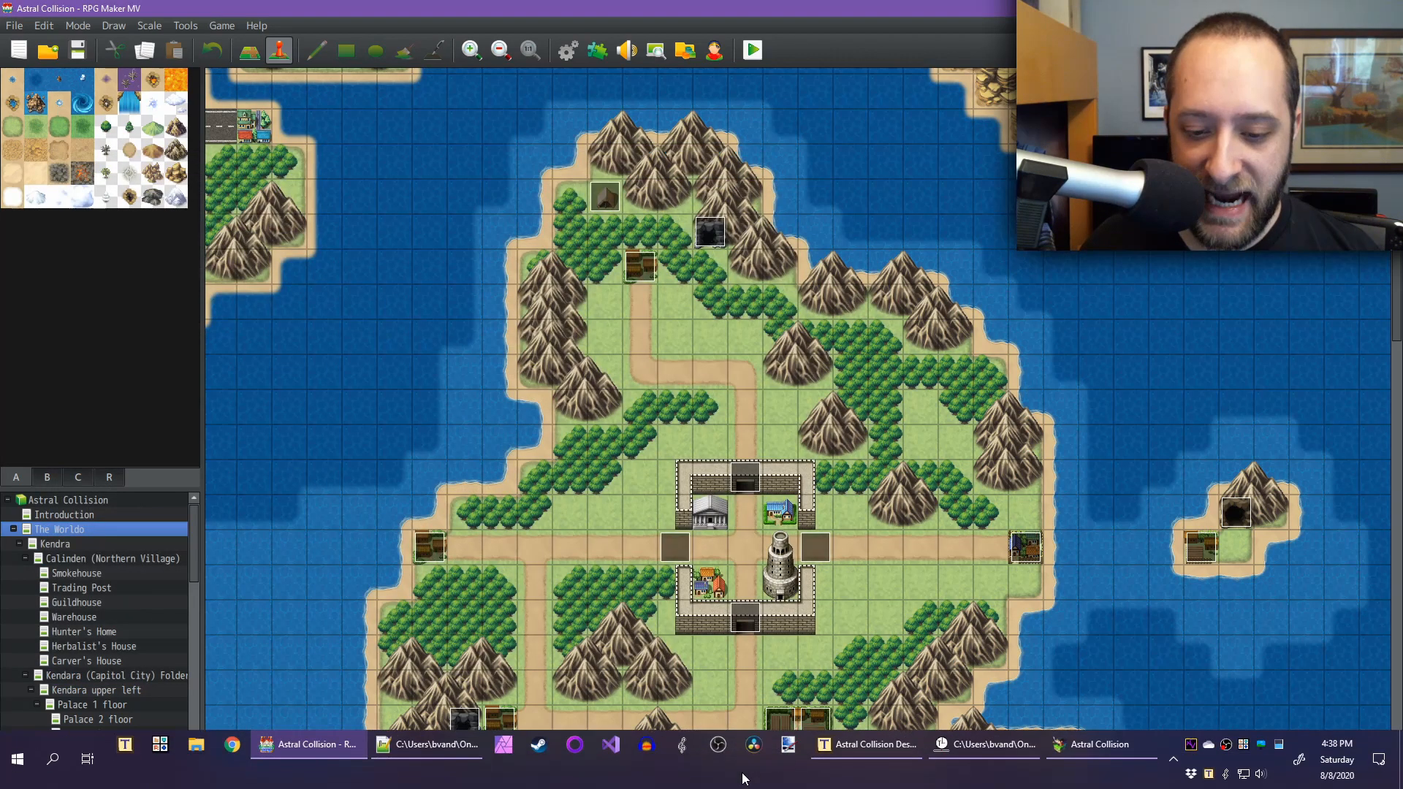
click(1097, 744)
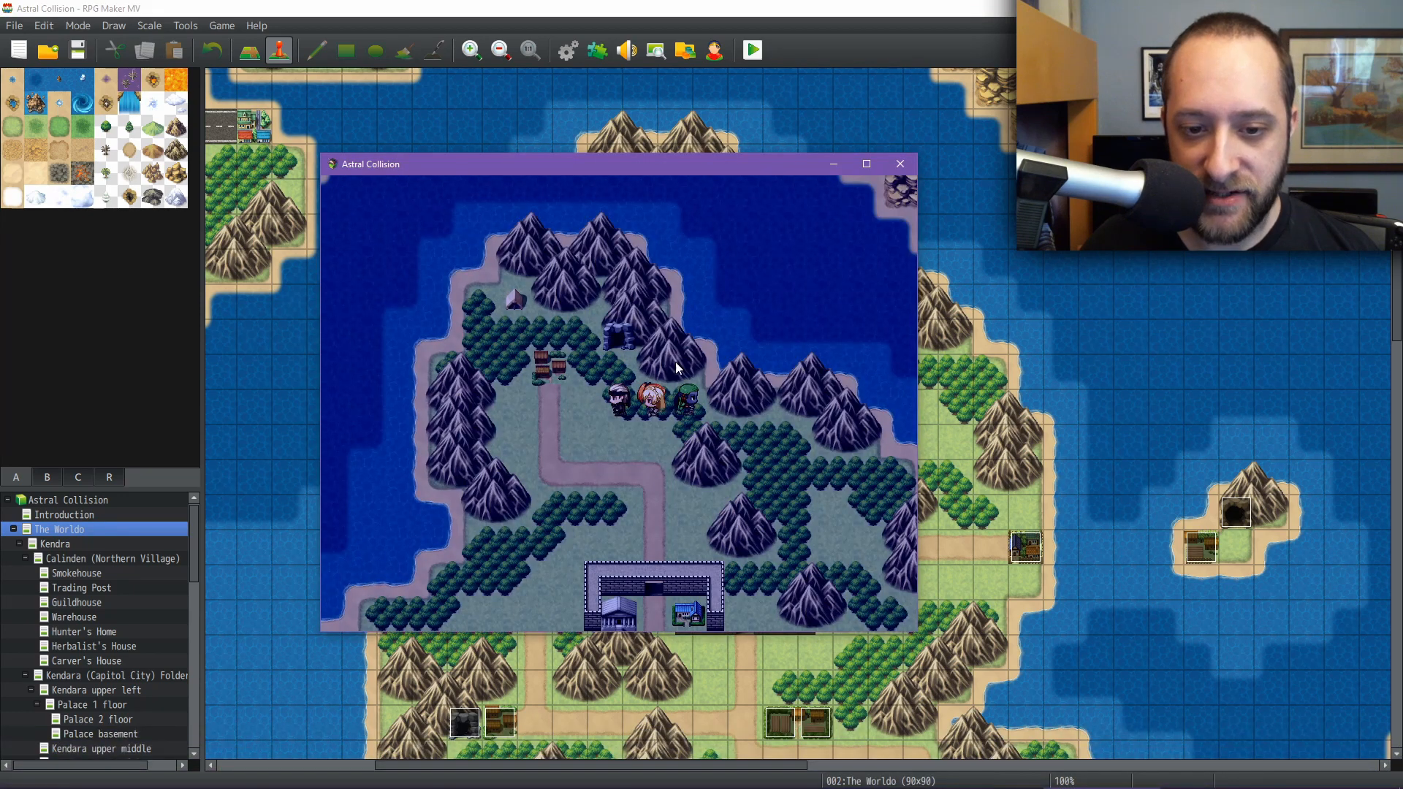
mouse_move(874, 785)
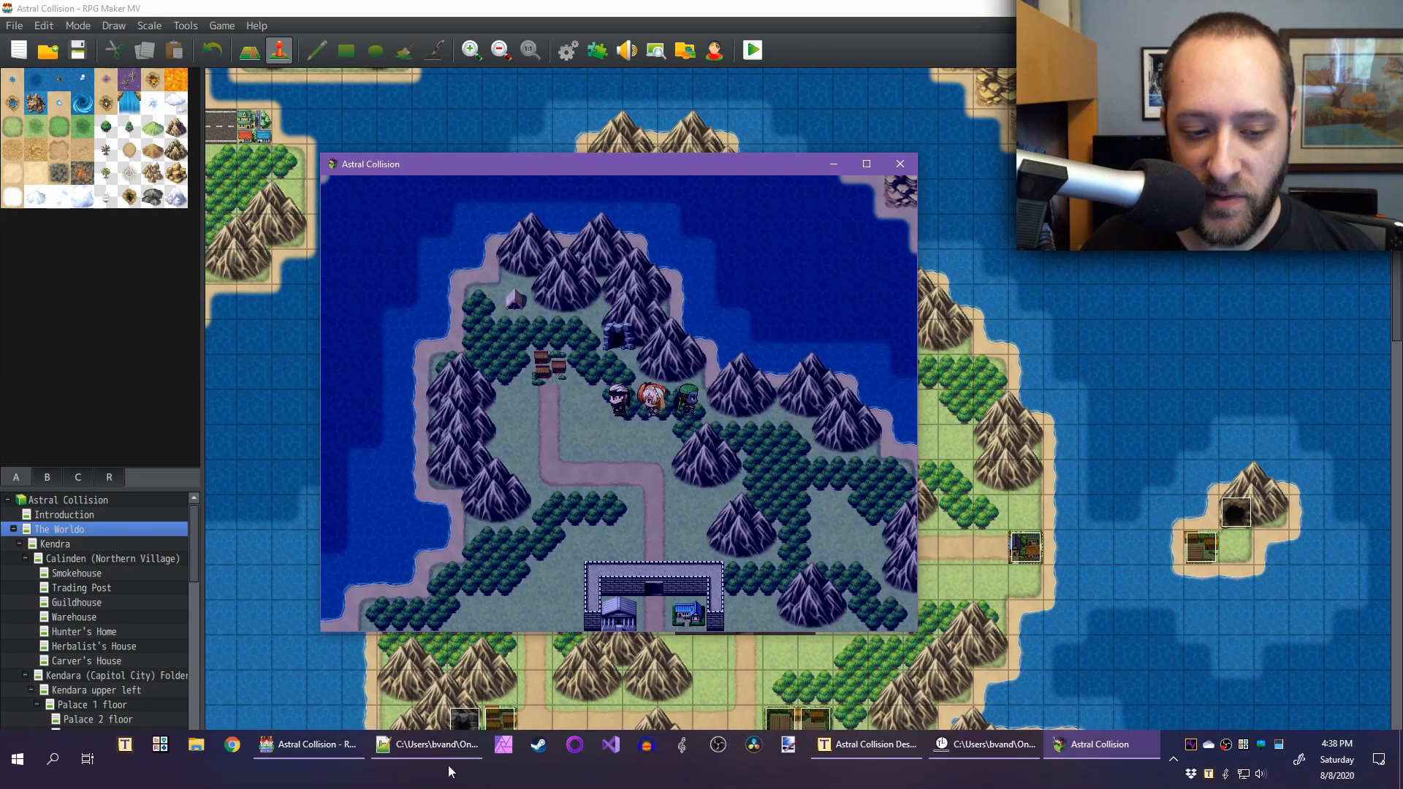
click(438, 753)
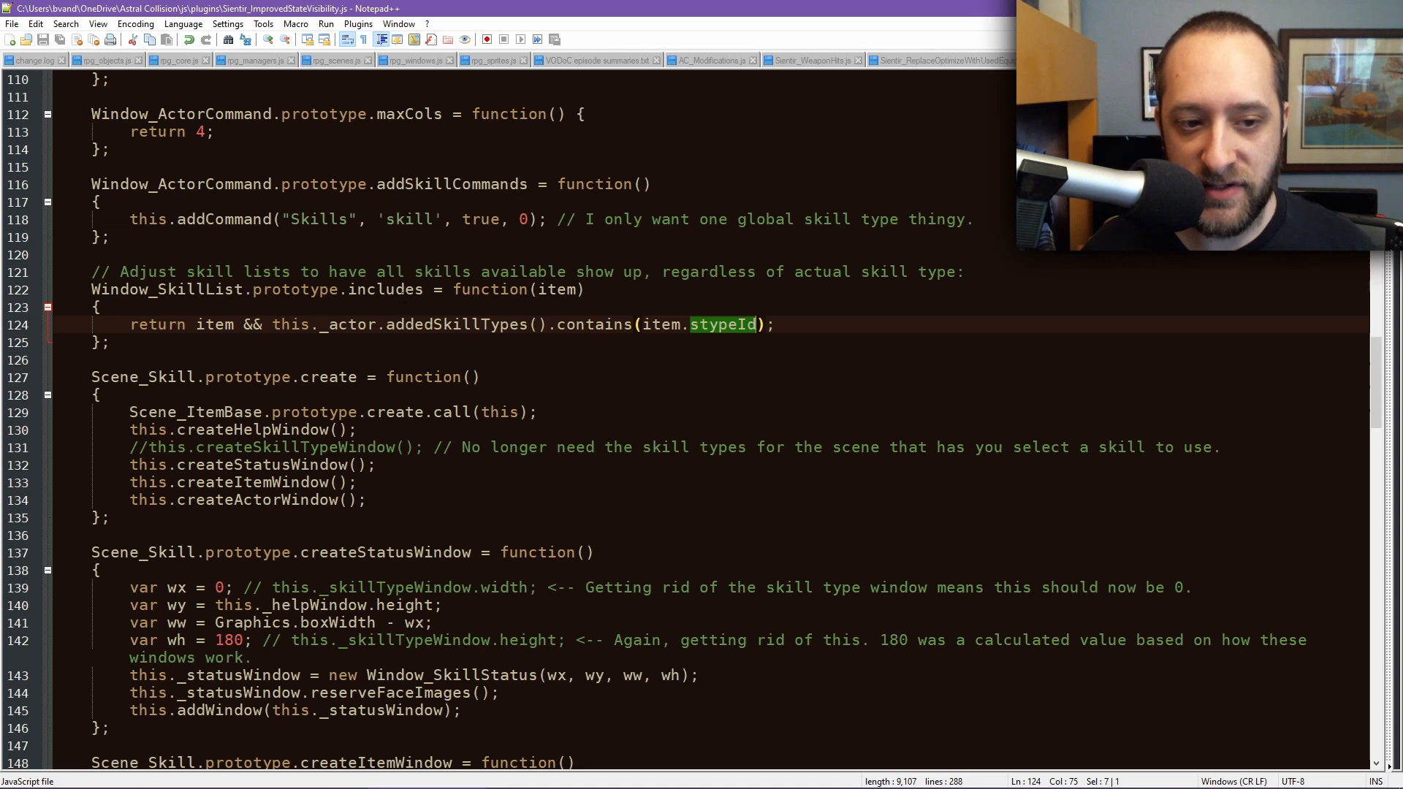
click(652, 288)
key(shift+Home)
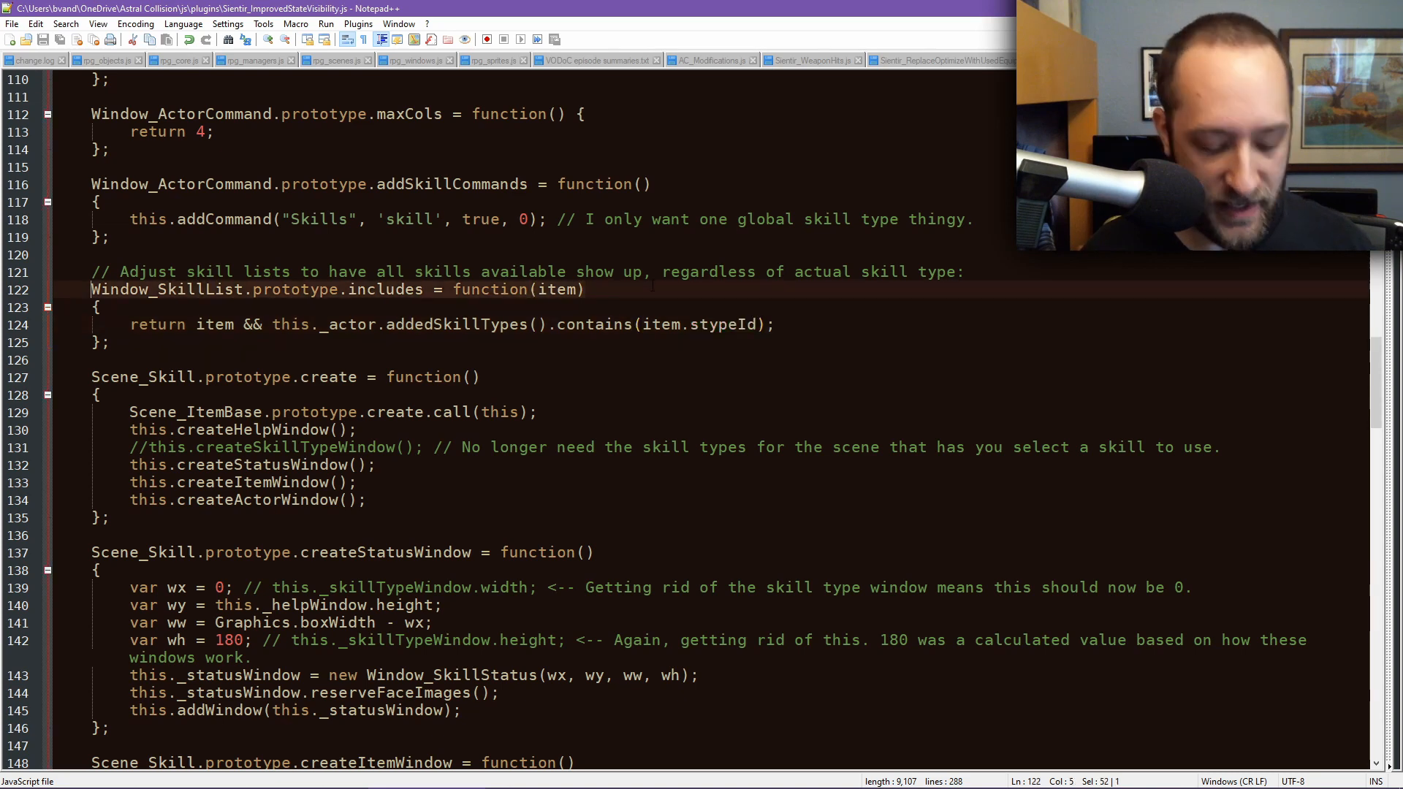
click(418, 61)
click(681, 325)
key(ctrl+f)
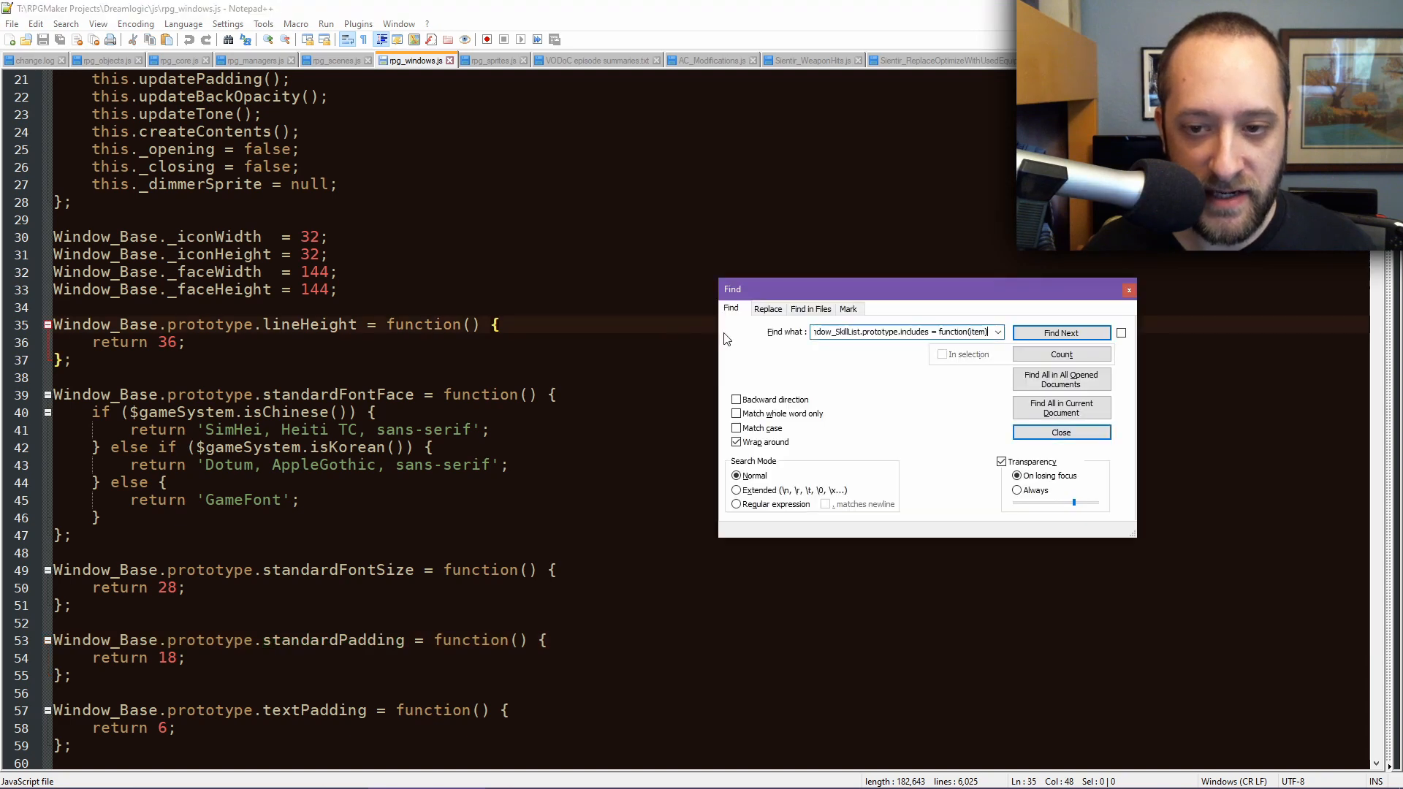
key(Return)
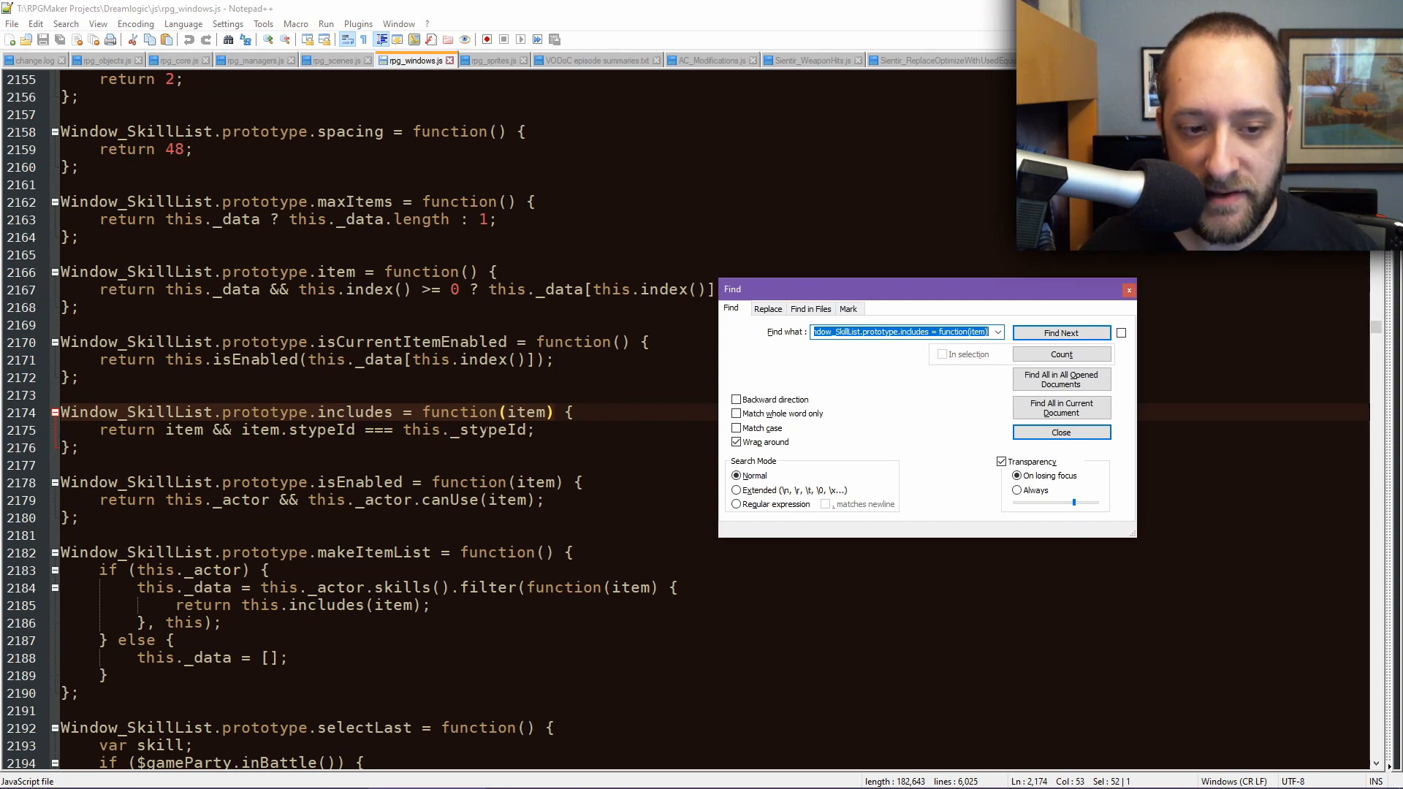
Examine the original includes function's comparison with this._stypeId and close the Find dialog.
double_click(423, 431)
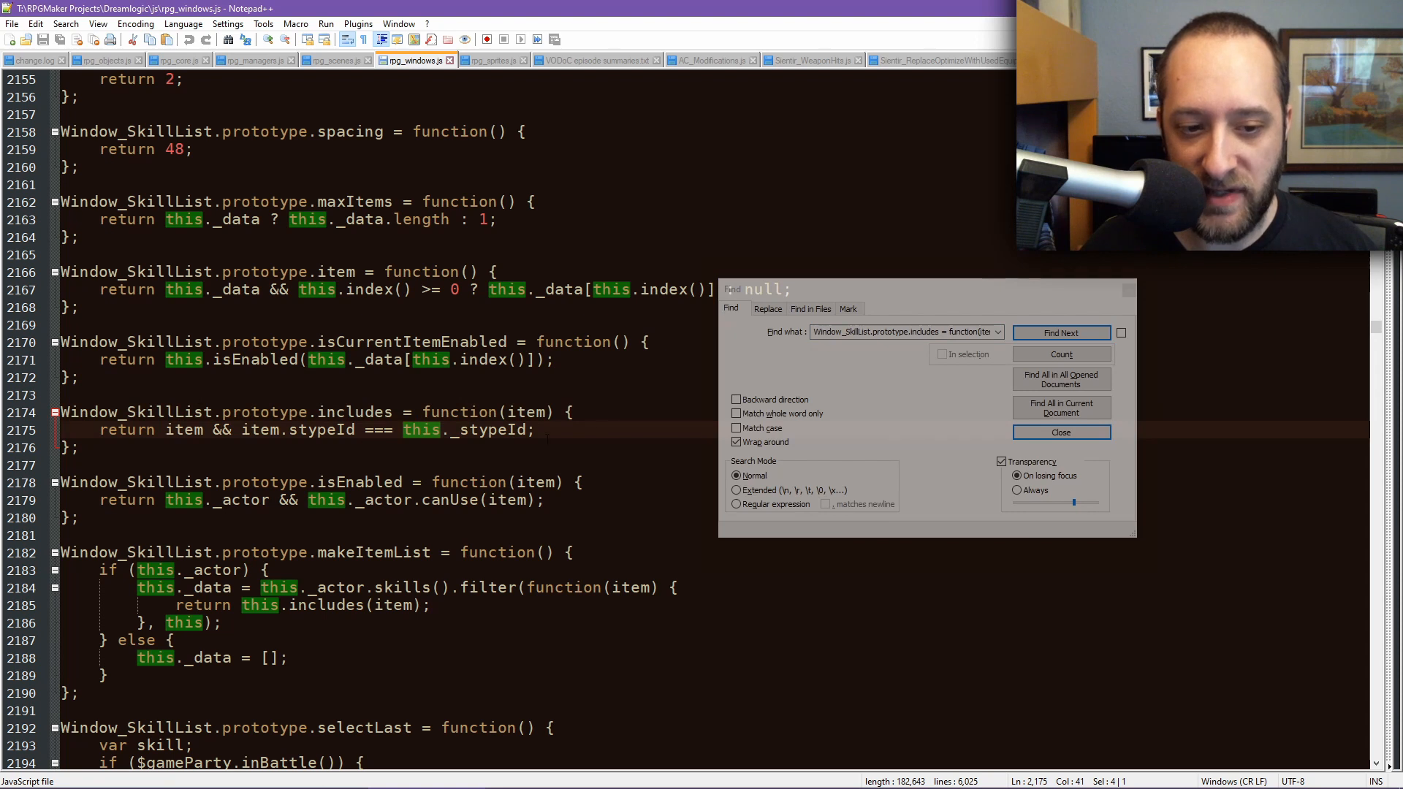
click(1061, 433)
click(572, 431)
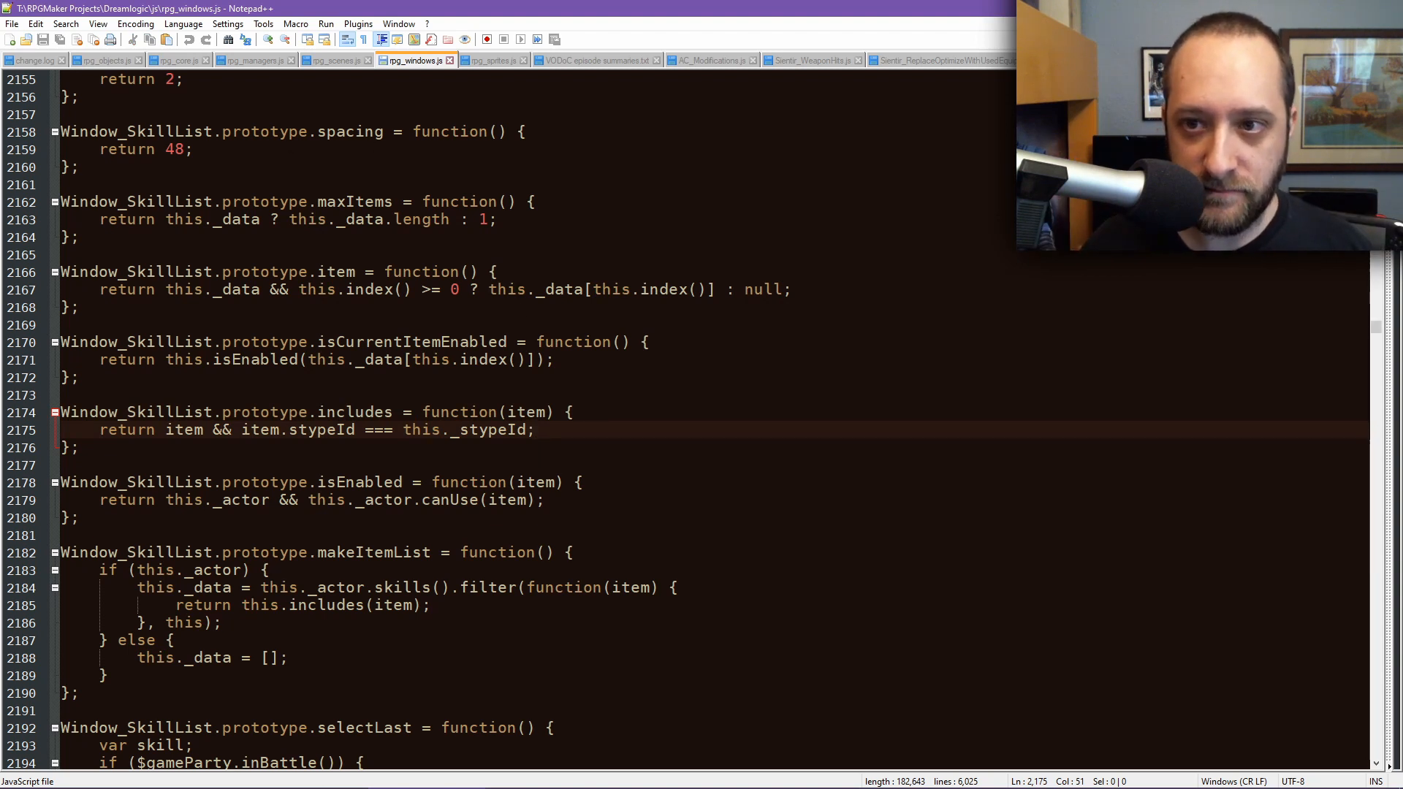
Return to Sientir_ImprovedStateVisibility.js and highlight the addSkillCommands override and the addedSkillTypes check in the includes return line.
key(ctrl+Tab)
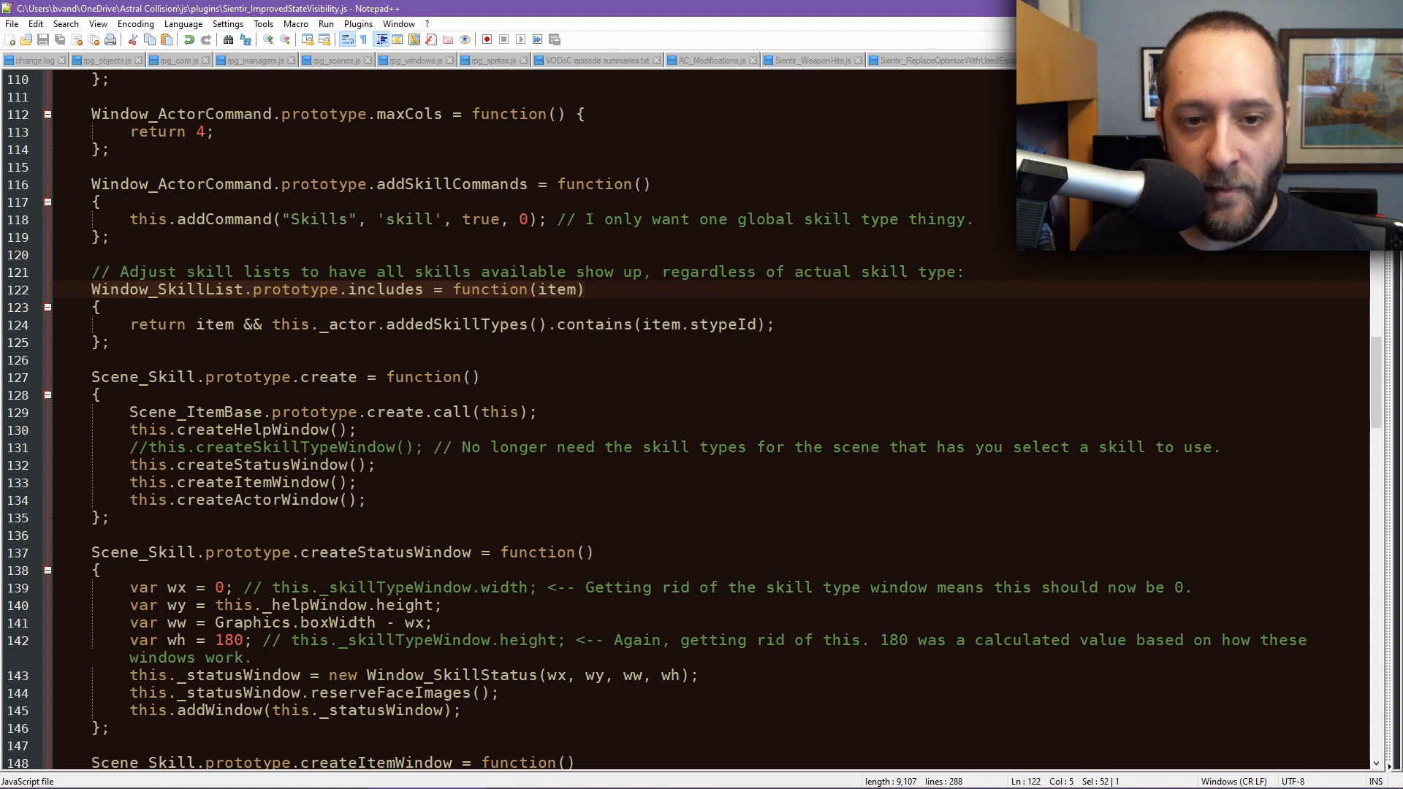
drag(976, 220, 567, 219)
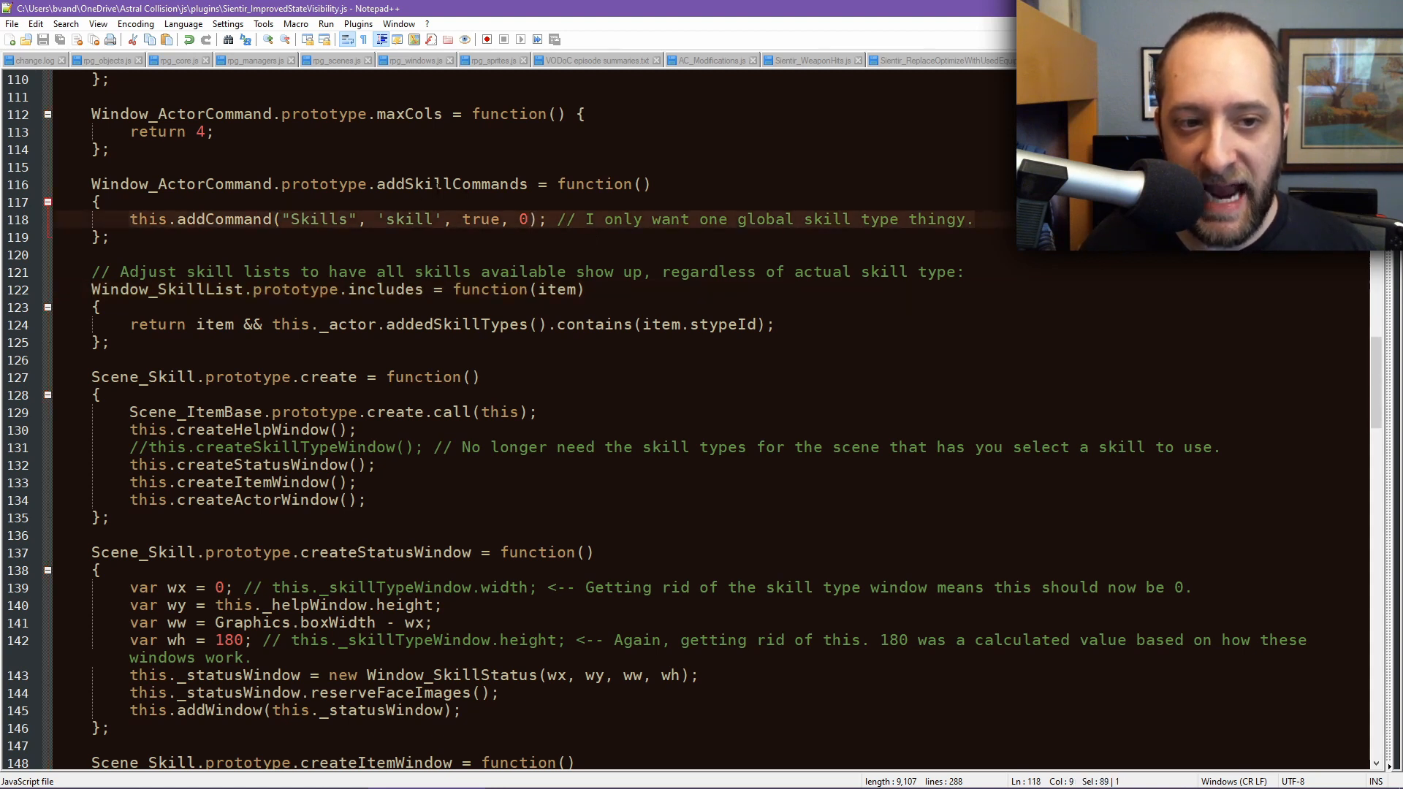
double_click(439, 185)
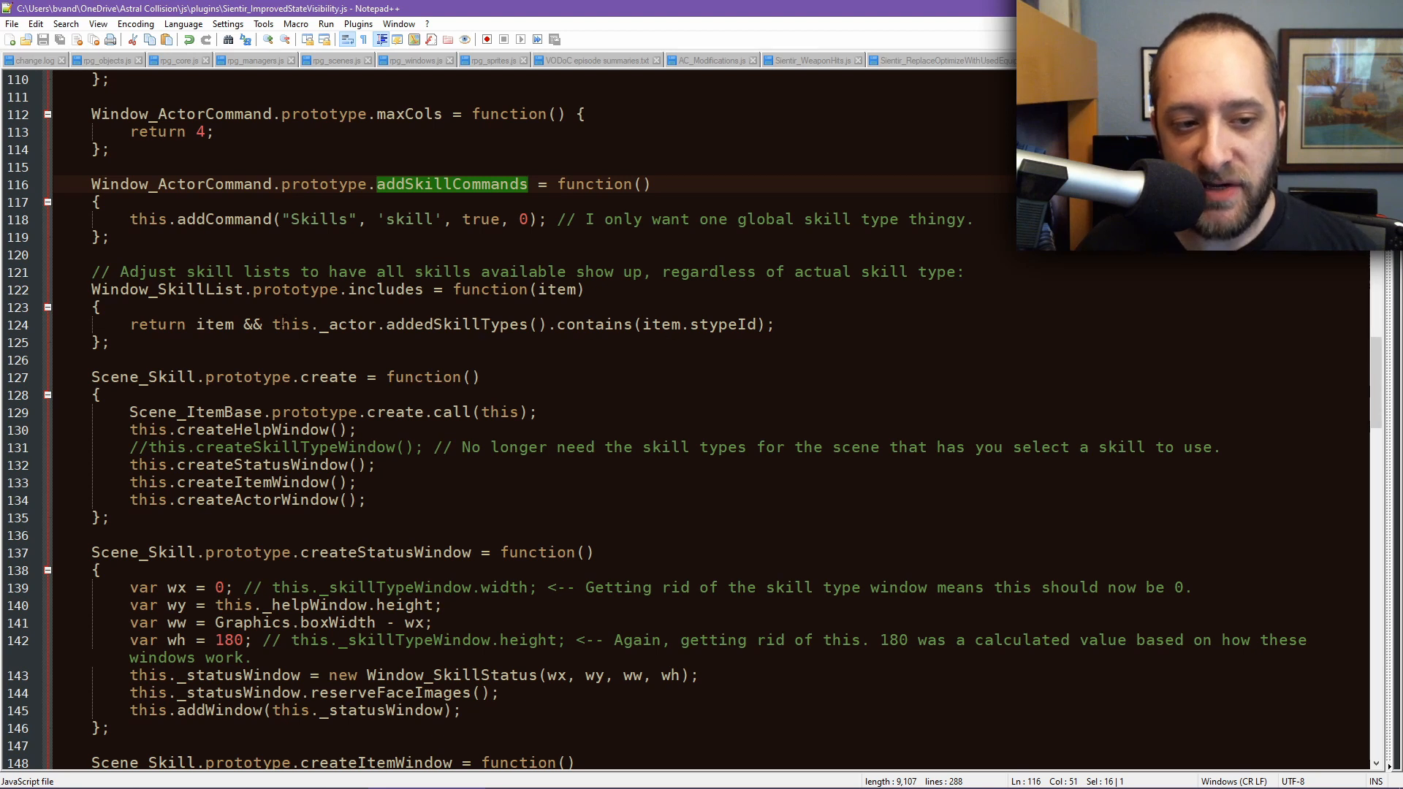
drag(273, 325, 818, 327)
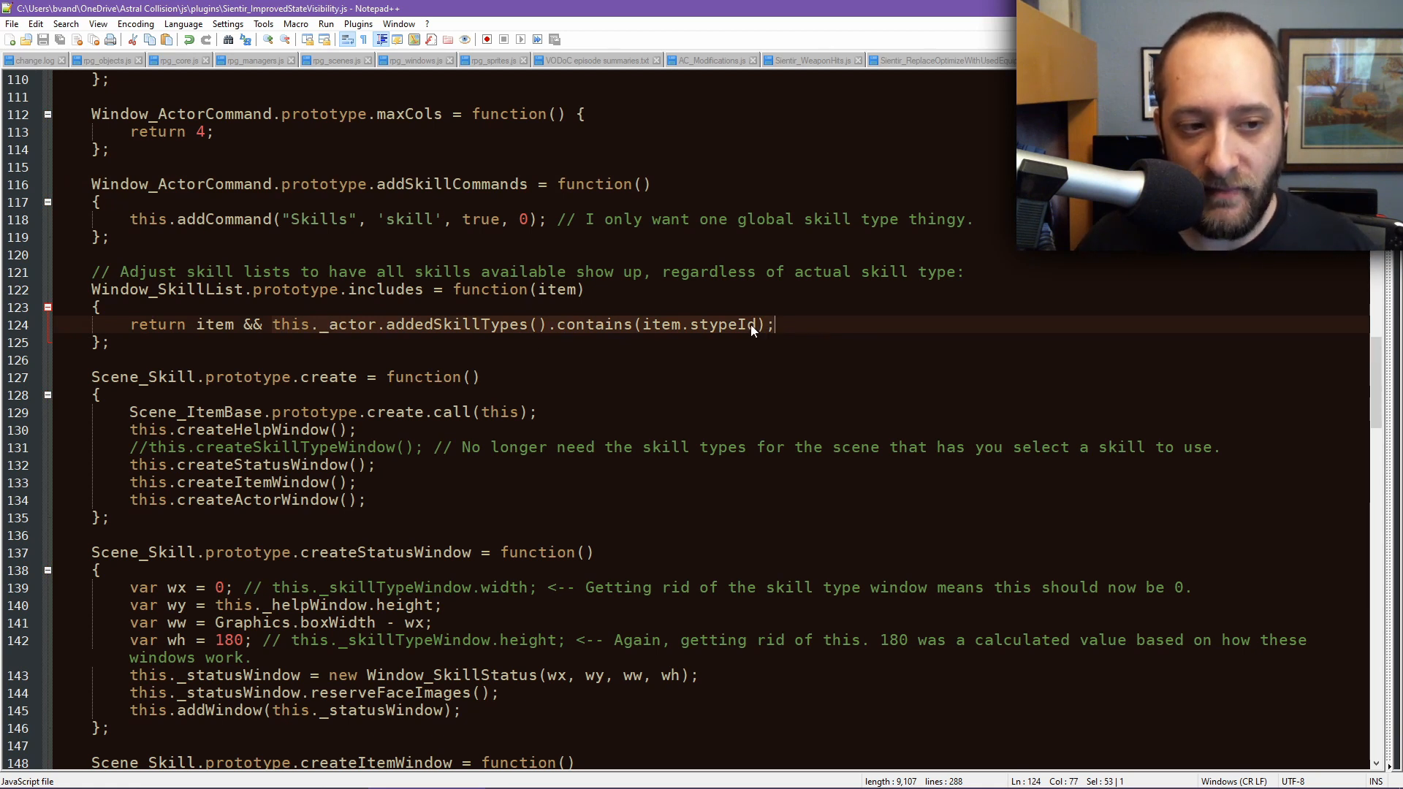
double_click(724, 325)
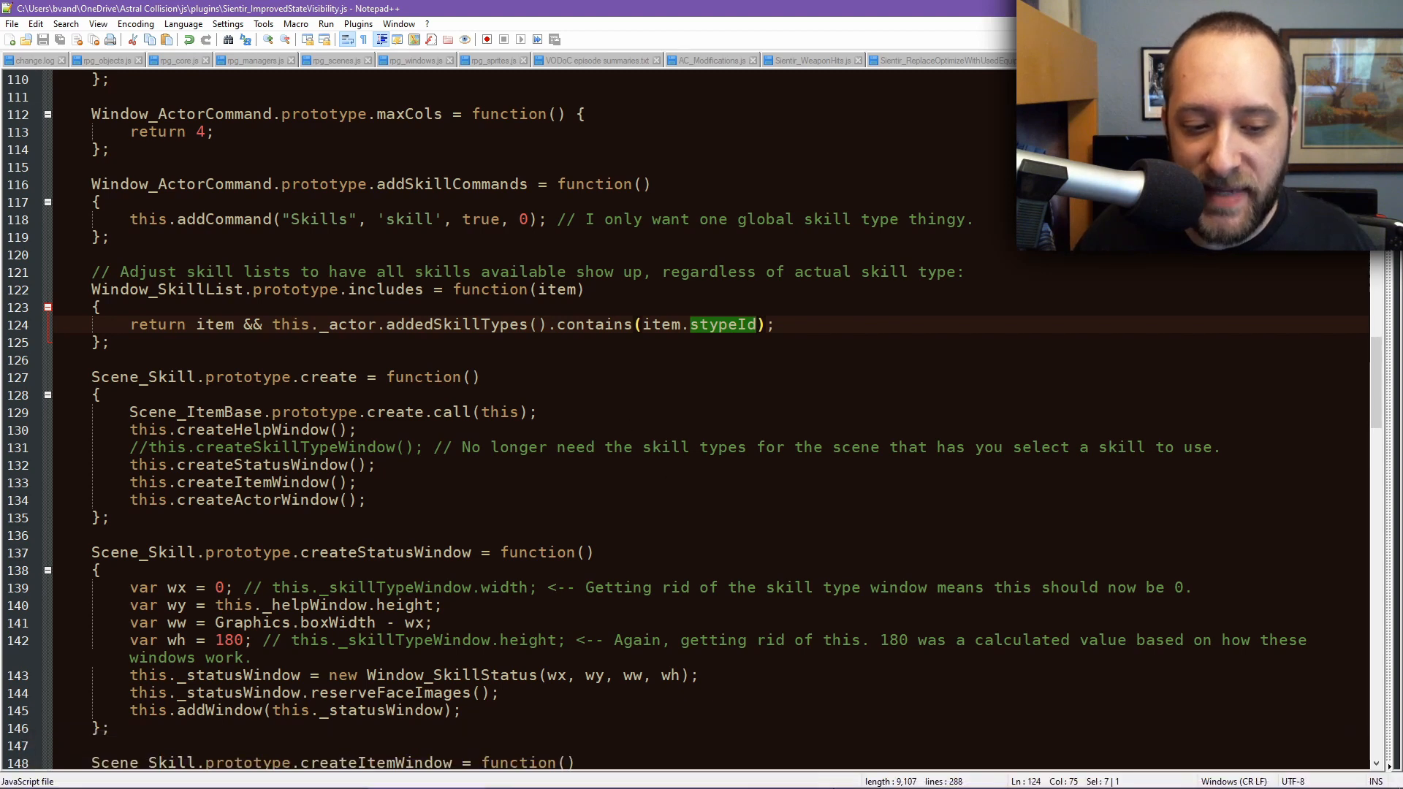
Switch to the running Astral Collision game and open Kalissa's skill list from the main menu.
click(1094, 758)
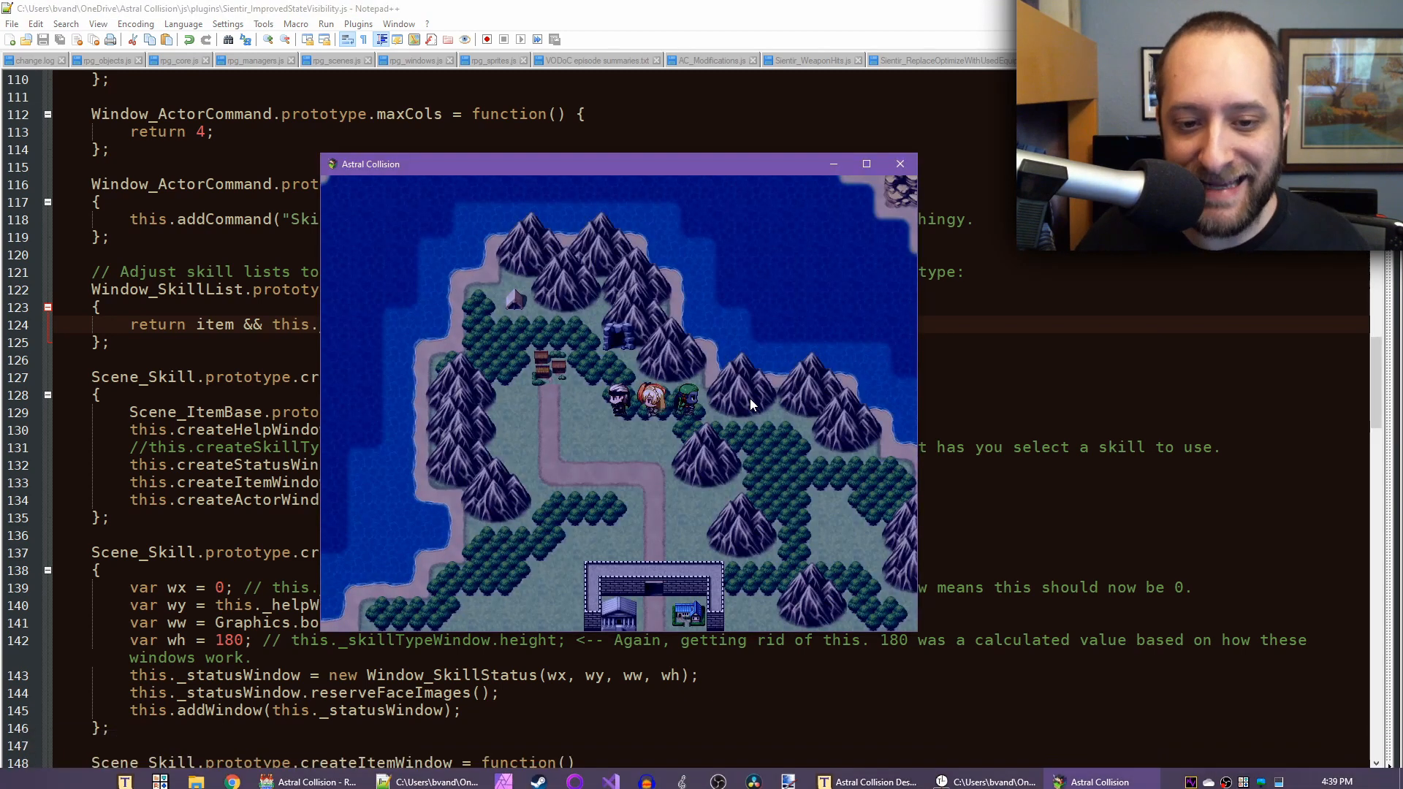
key(Escape)
key(Down)
key(Return)
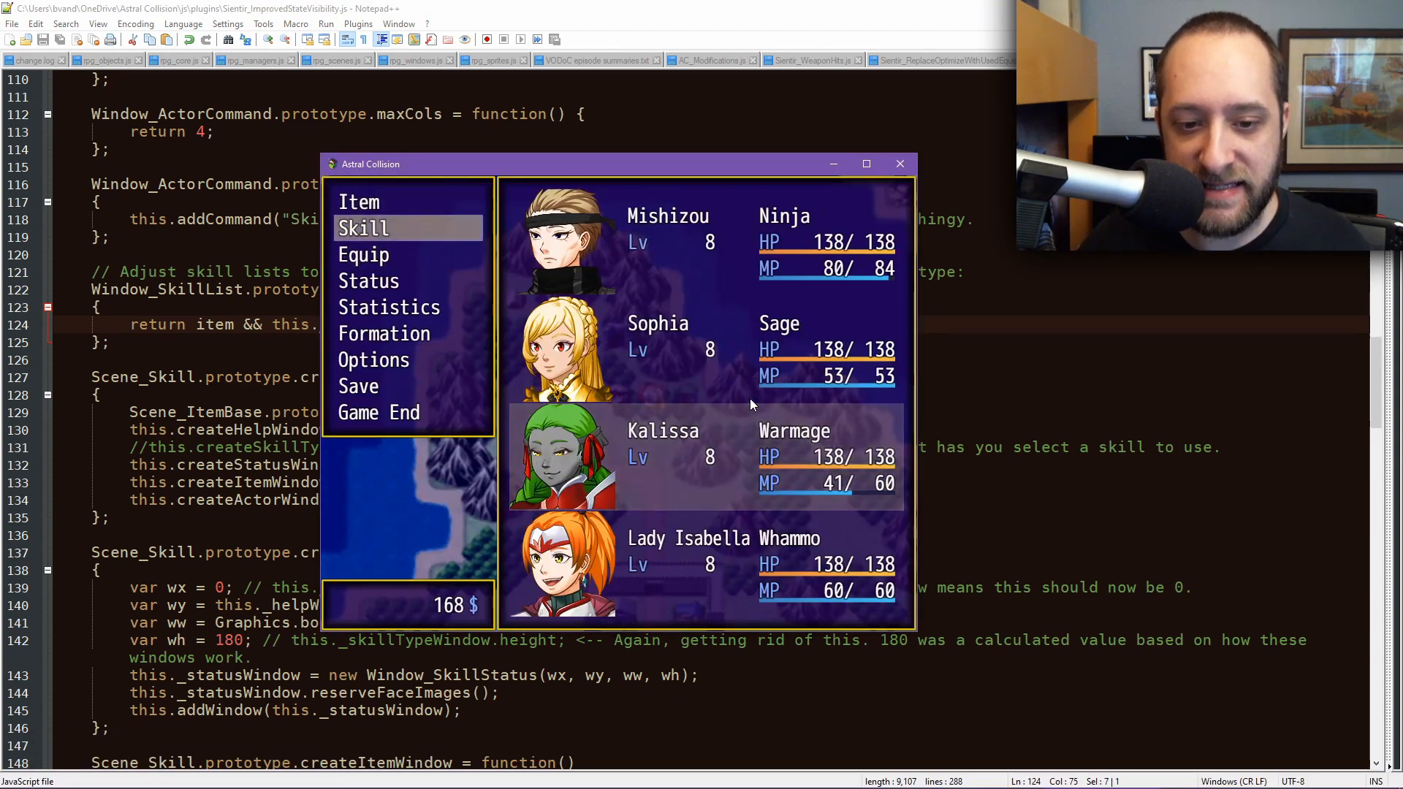
click(750, 399)
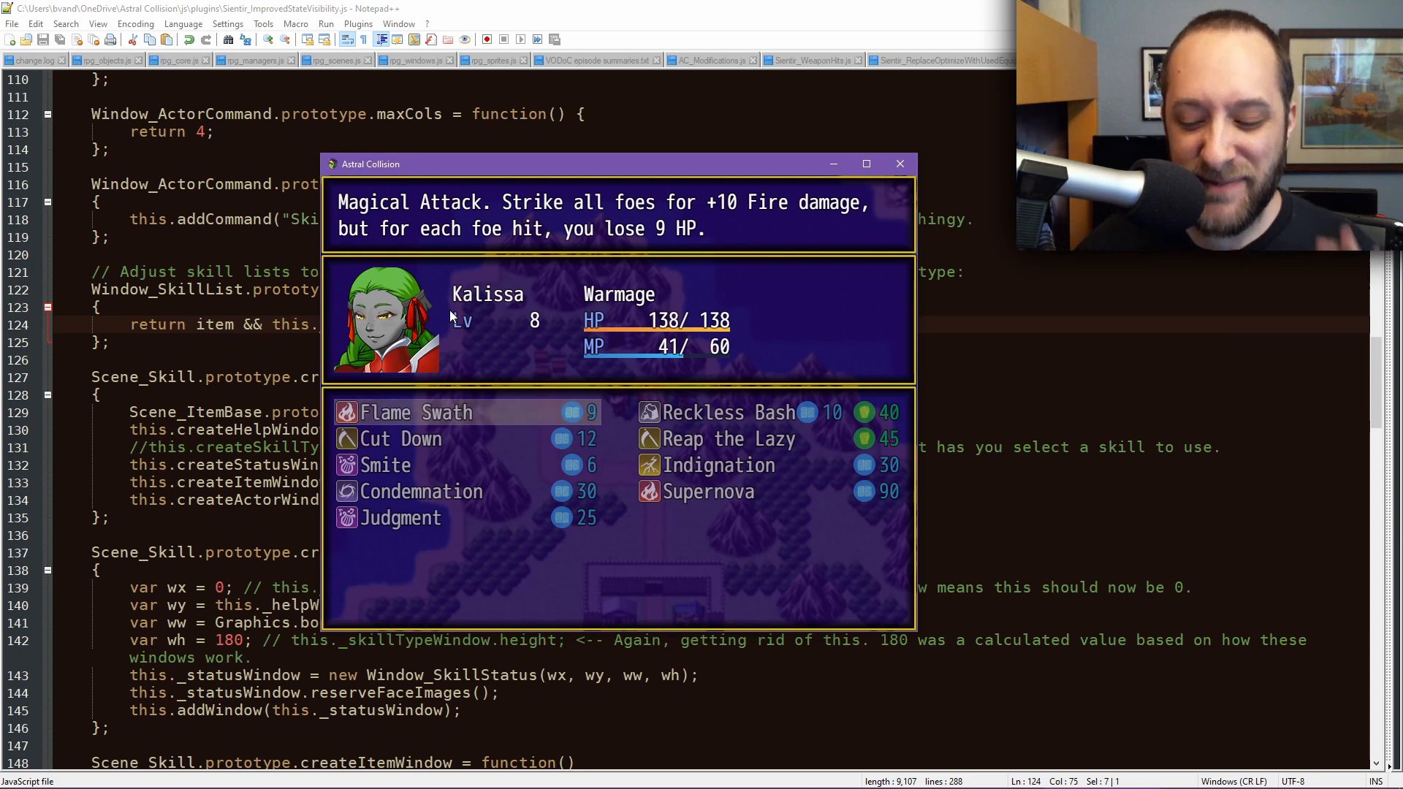
Page through the party members' combined skill lists, comparing those of Sophia, Kalissa, Lady Isabella and Mishizou.
key(w)
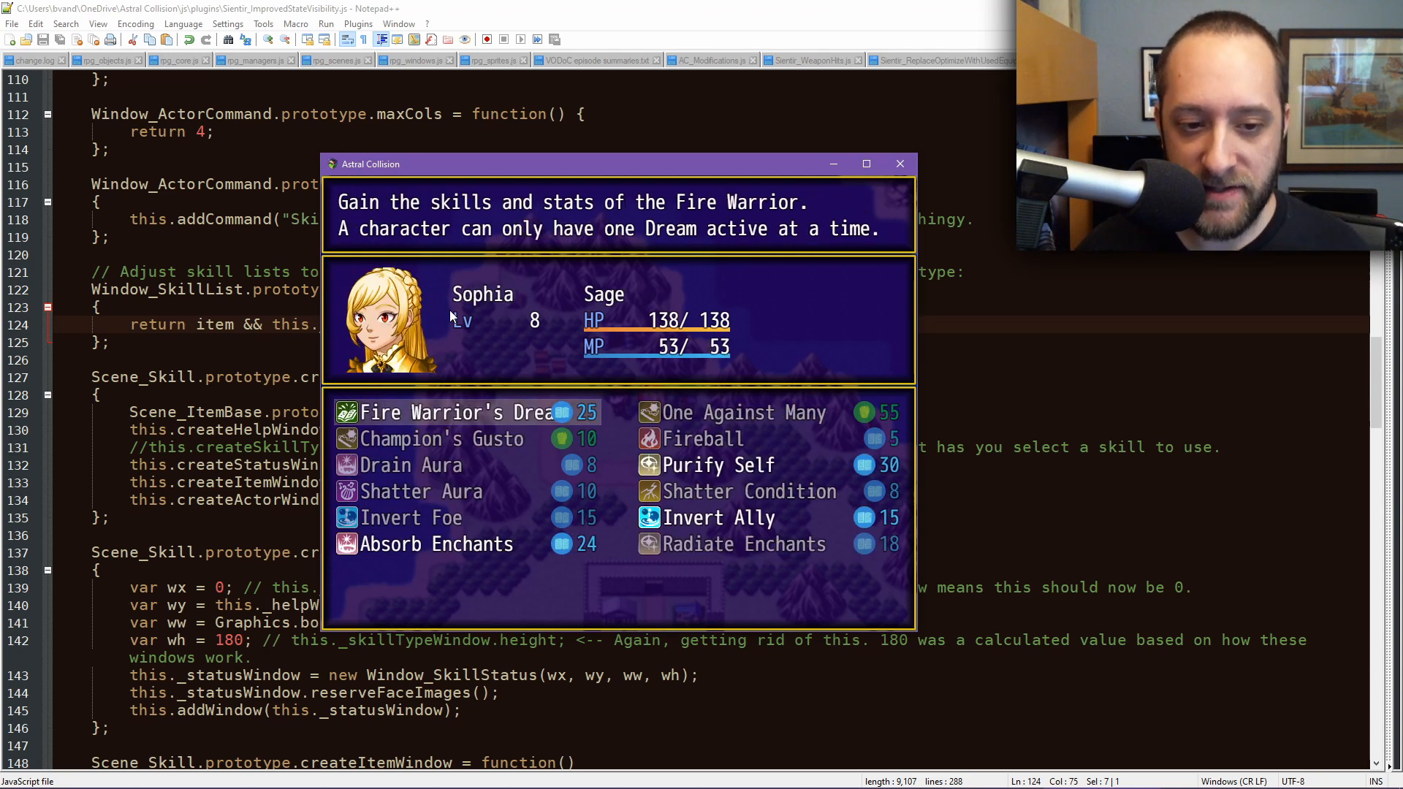
key(w)
key(w)
key(w)
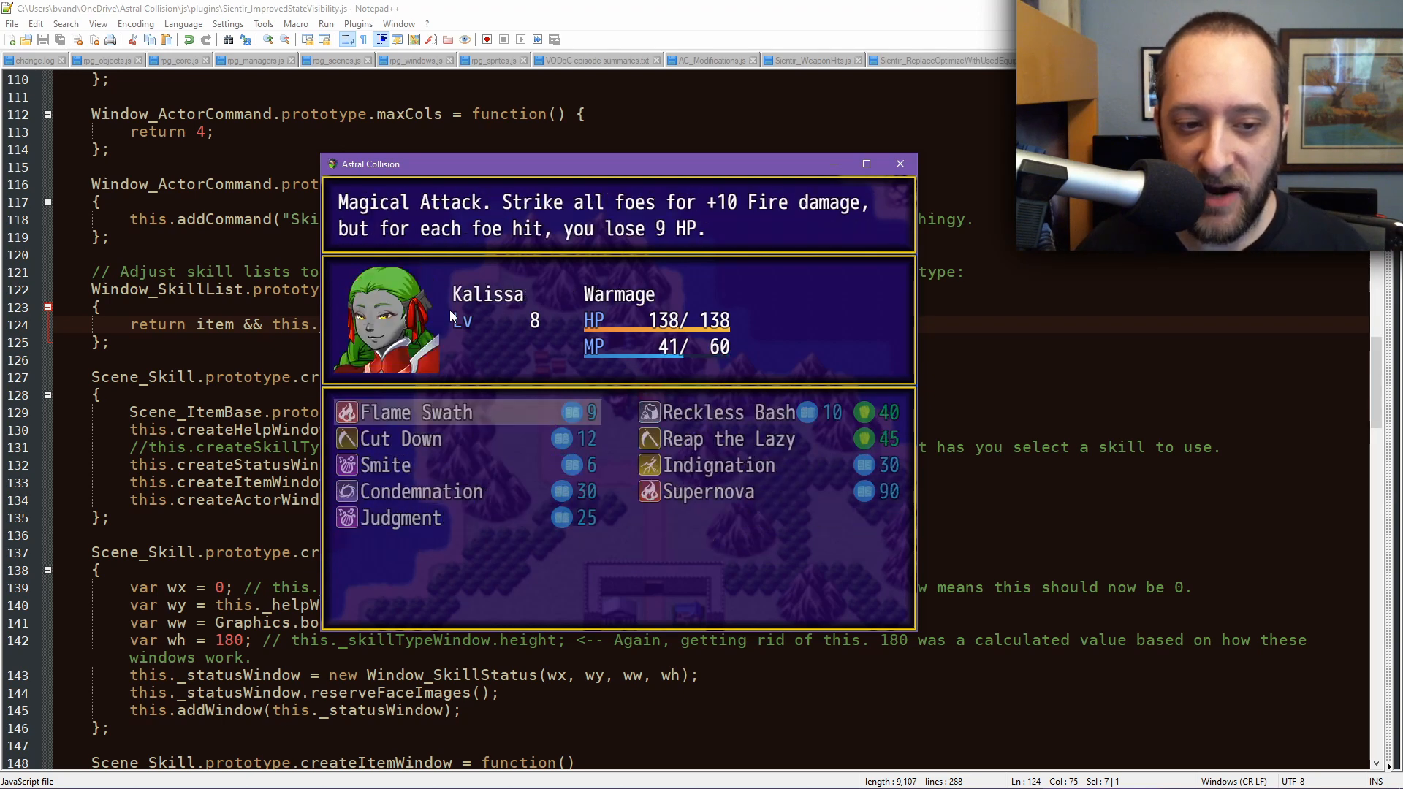
key(w)
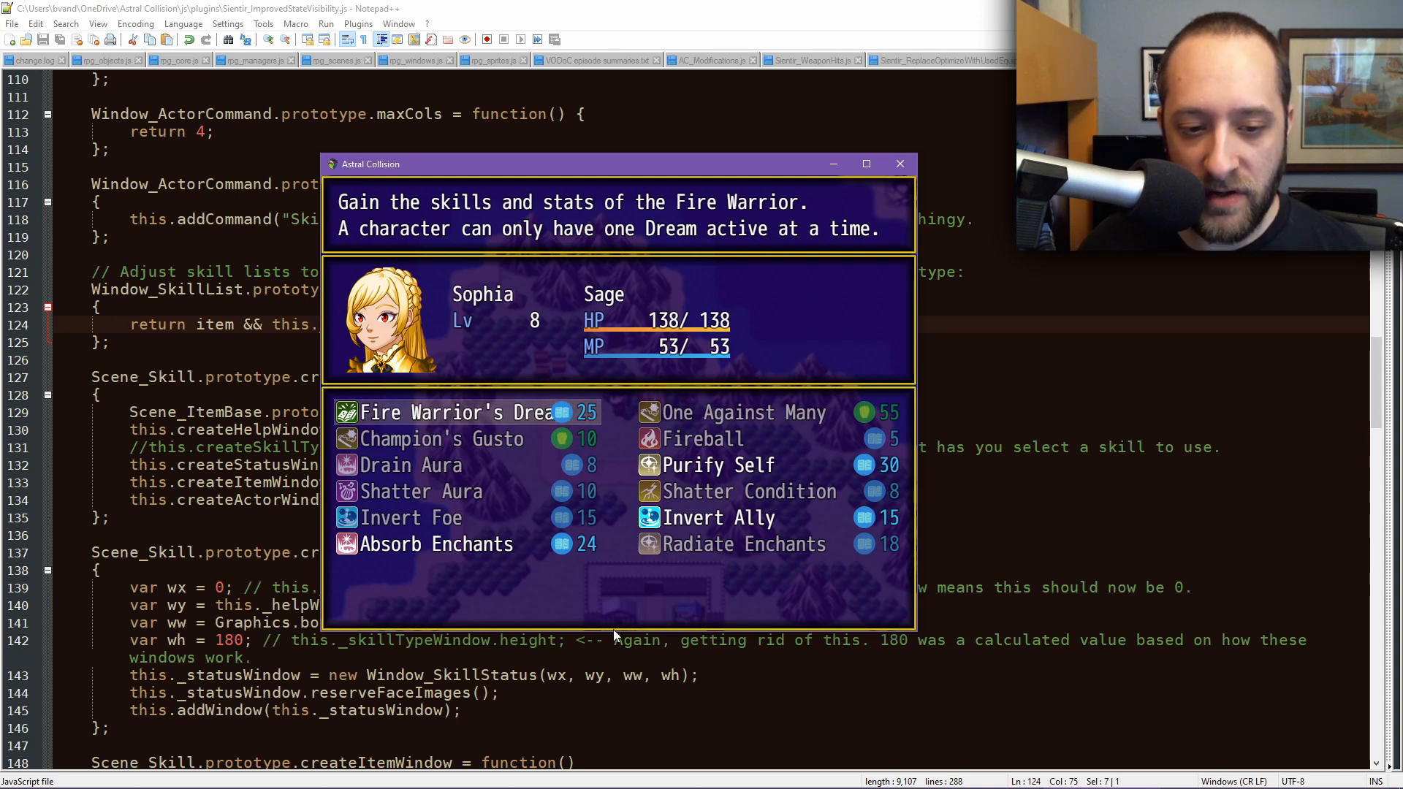
key(w)
key(w)
key(w)
key(w)
key(w)
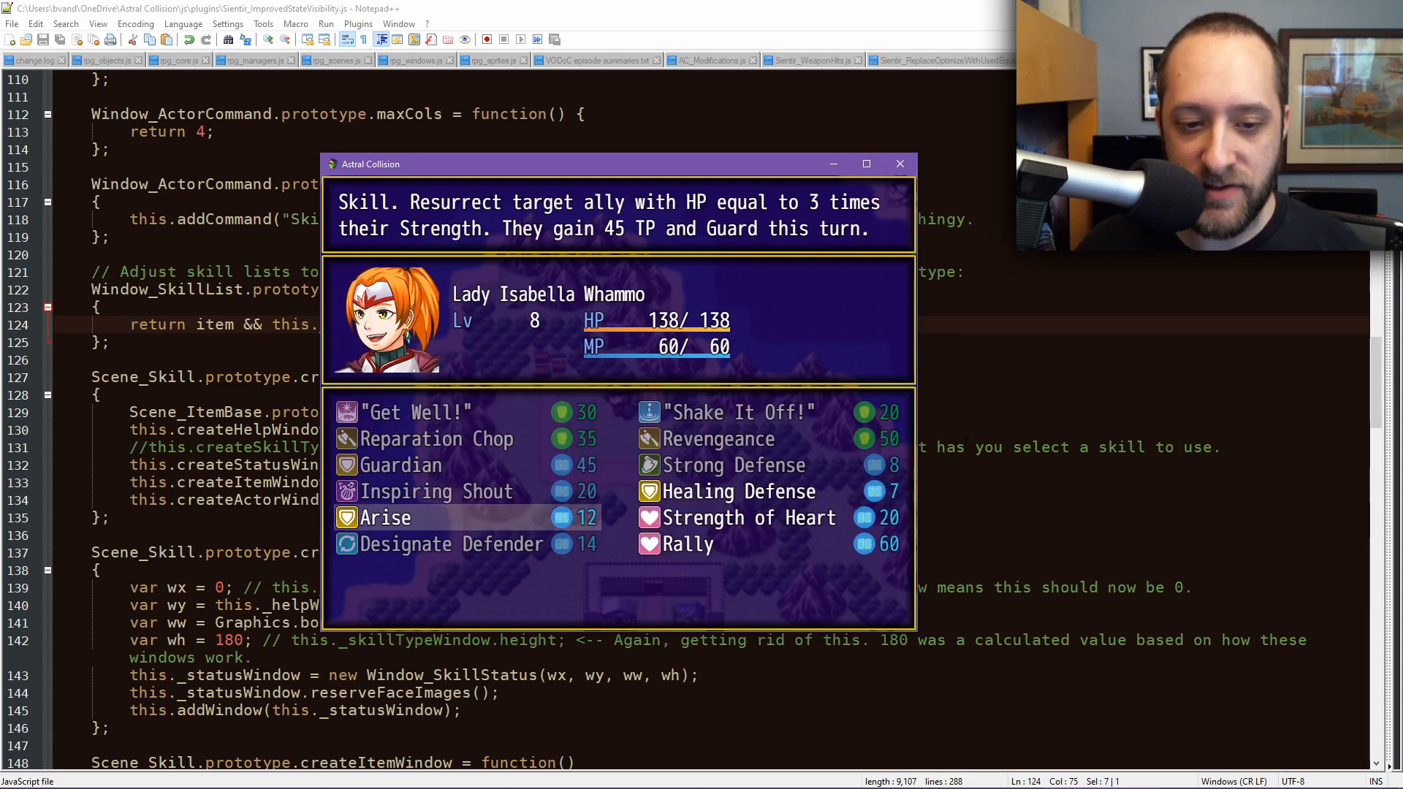
key(w)
key(w)
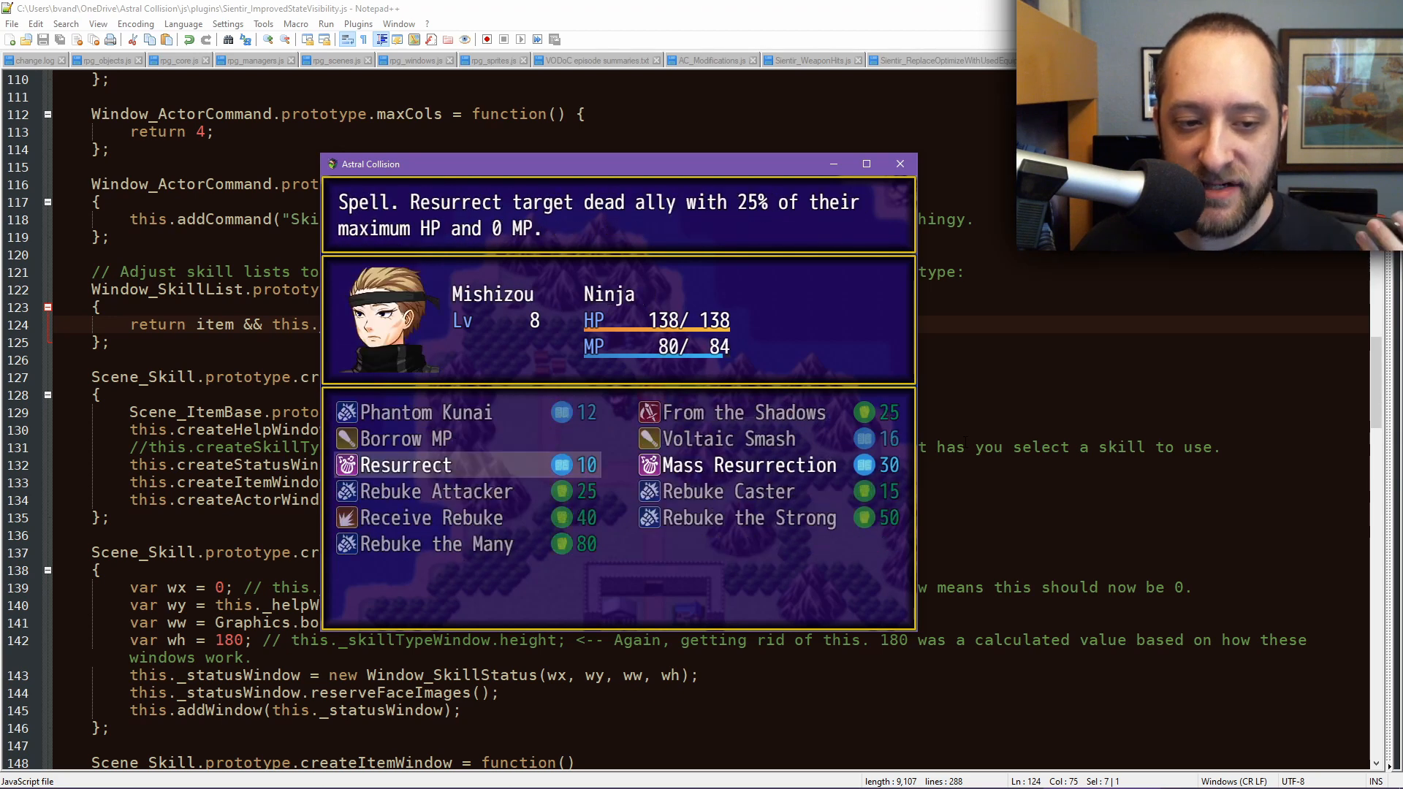
Have Lady Isabella use Healing Defense on Kalissa from her skill list.
key(Down)
key(w)
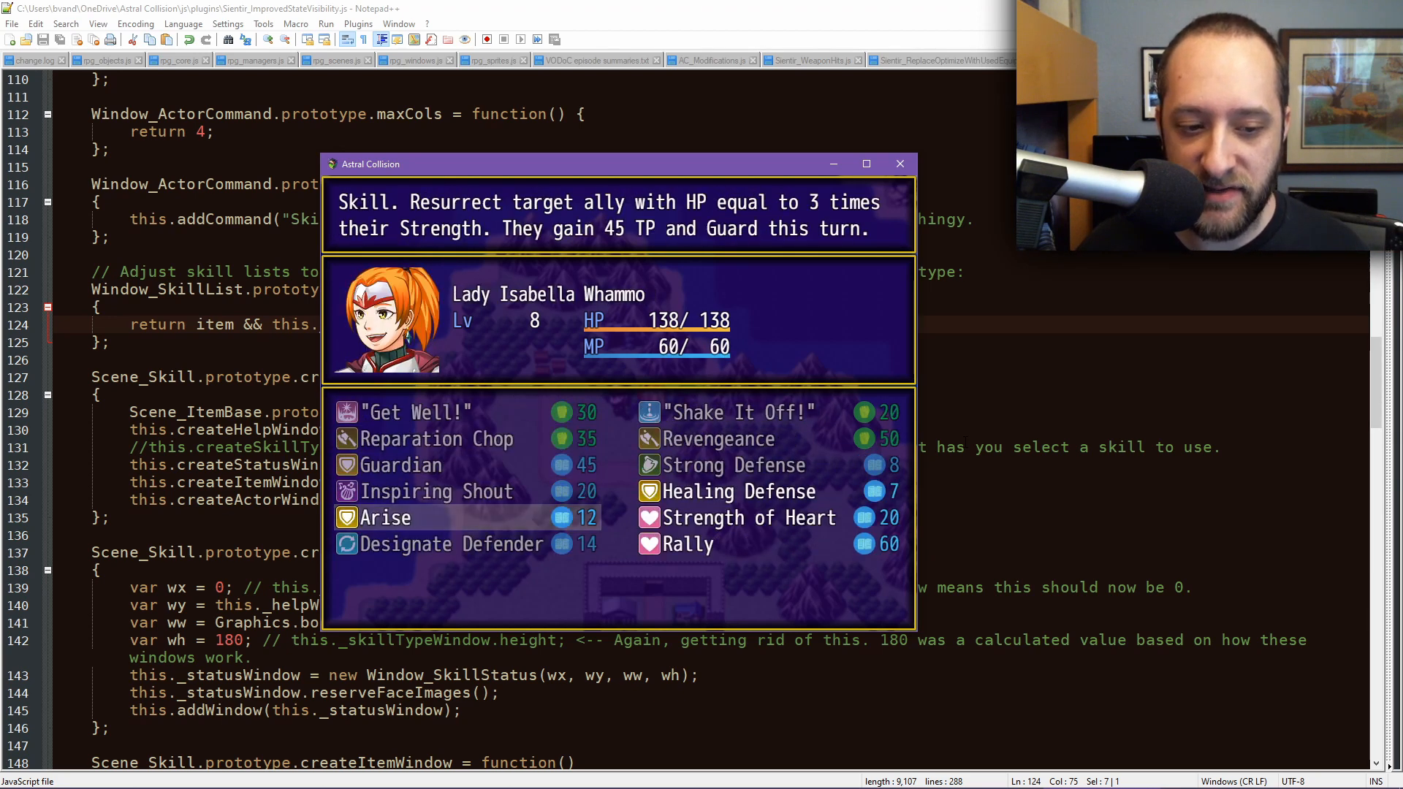
key(Right)
key(Up)
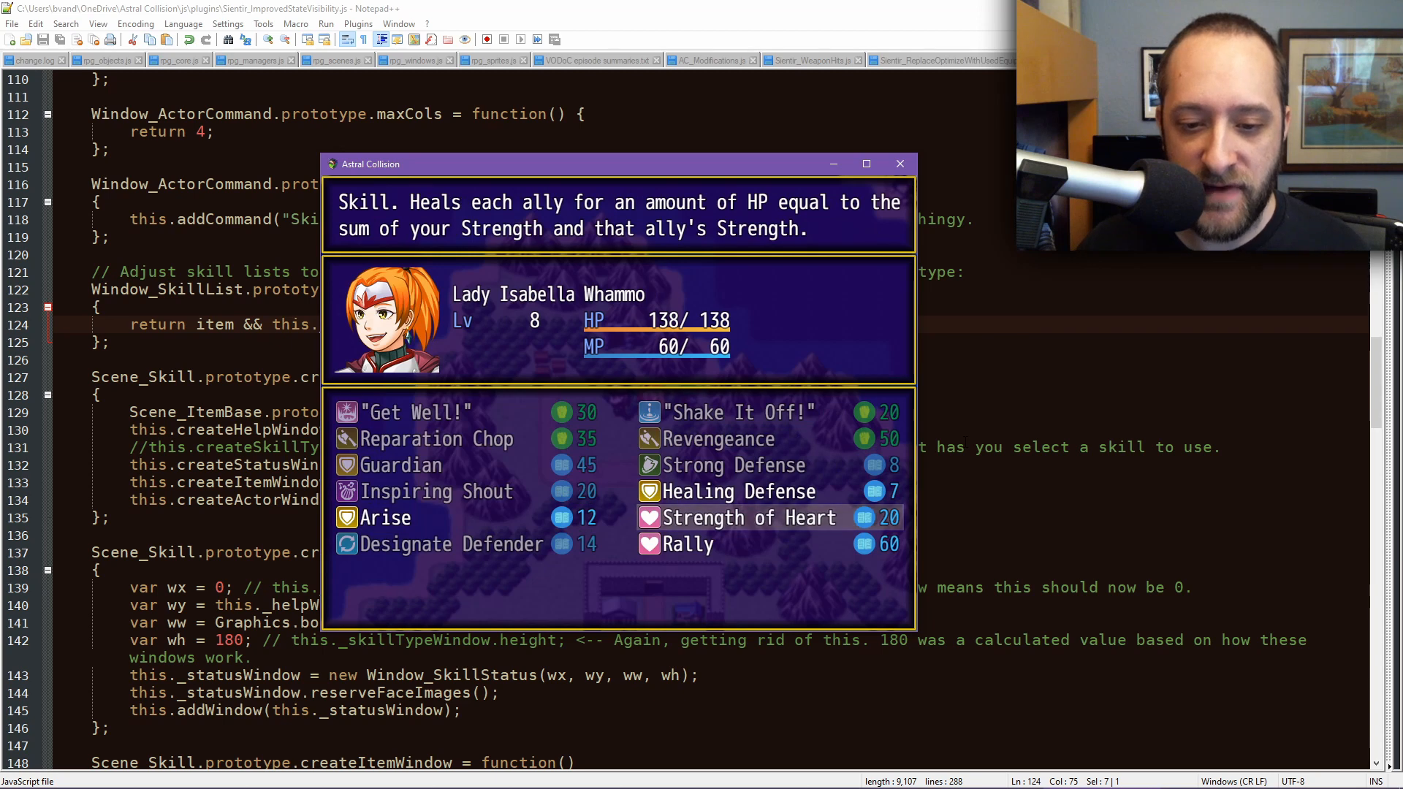
key(Return)
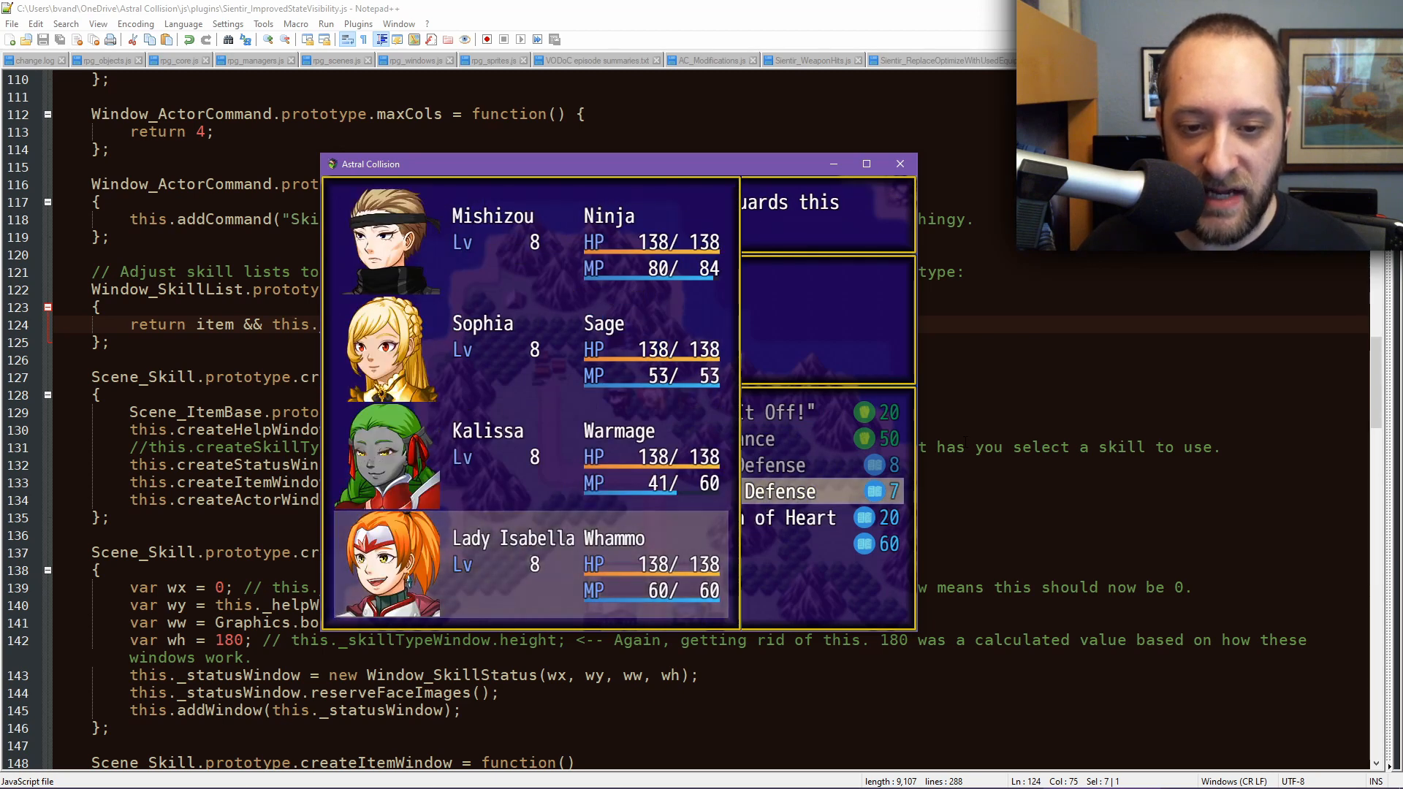
key(Up)
key(Return)
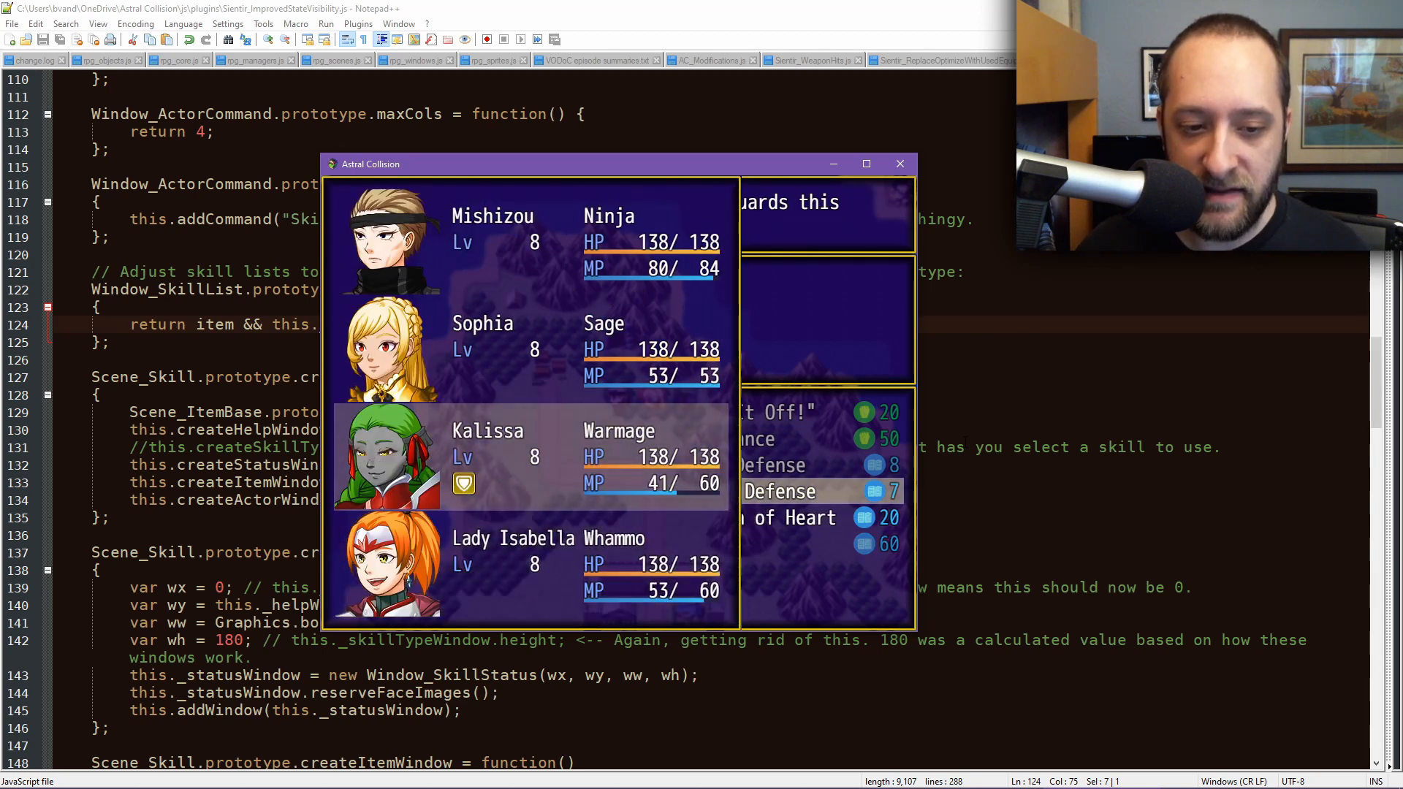
Leave the target selection, highlight Lady Isabella's Arise skill, and page to Mishizou's skill list.
key(Escape)
key(Down)
key(Left)
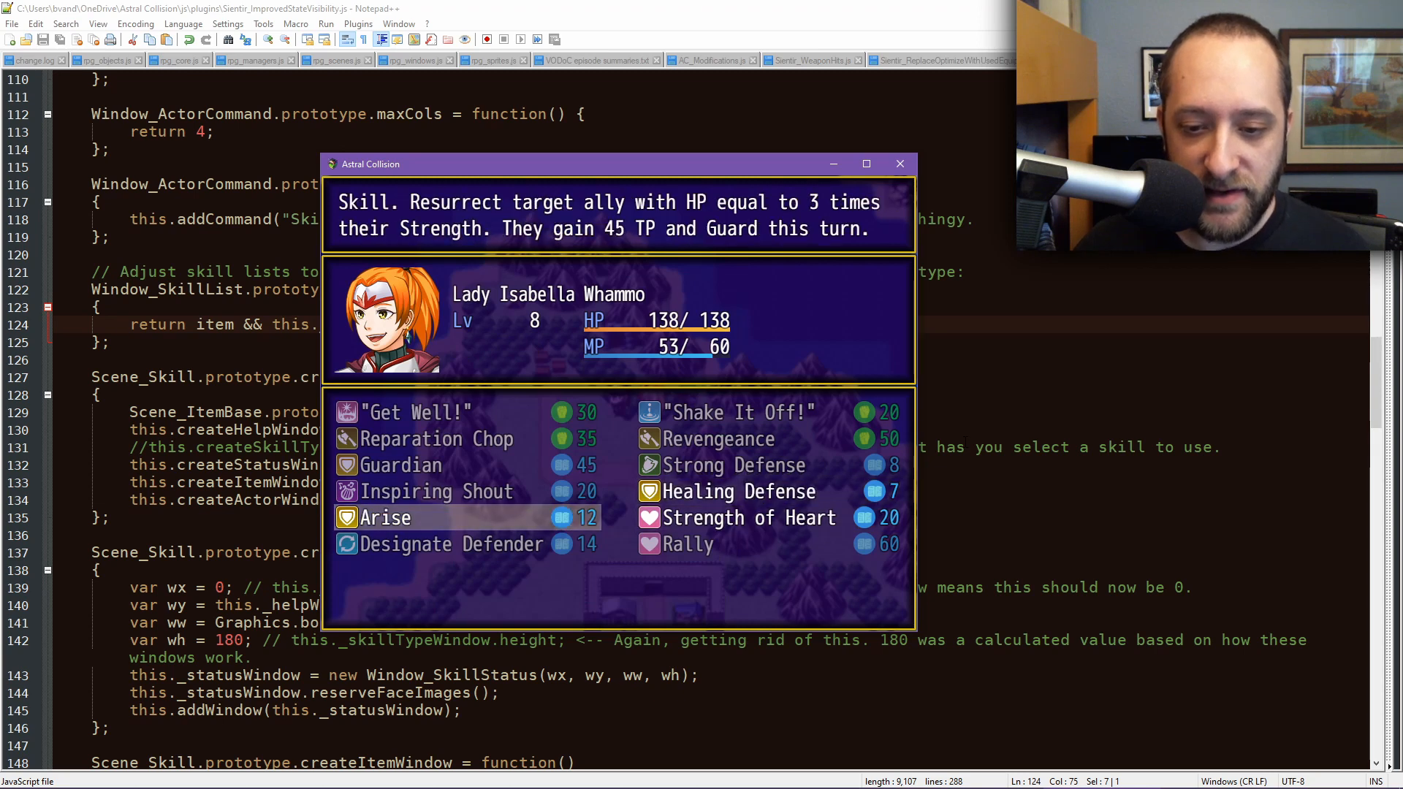
key(Right)
key(Left)
key(w)
key(w)
key(w)
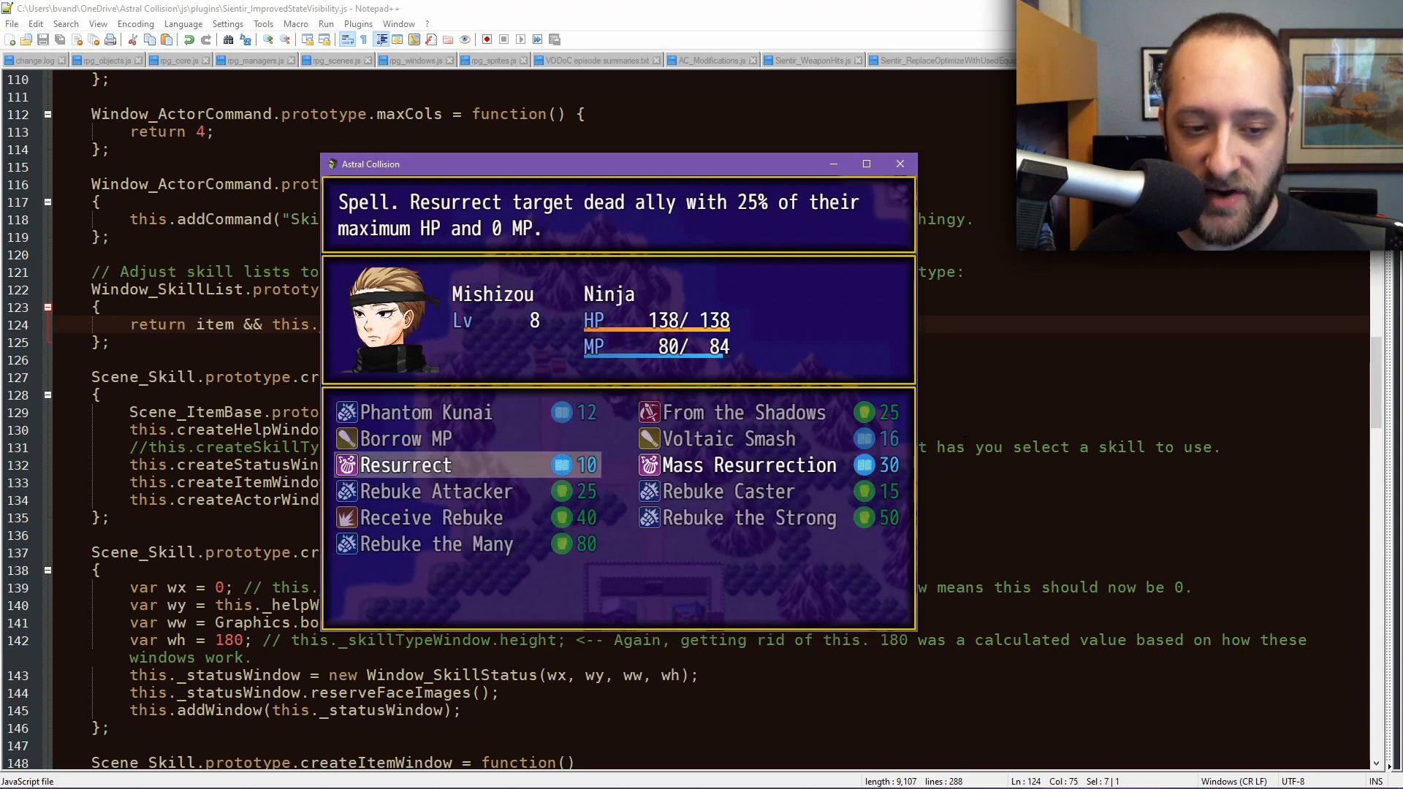
Page back to Lady Isabella's skill list, then return to the party selection and choose Kalissa.
key(w)
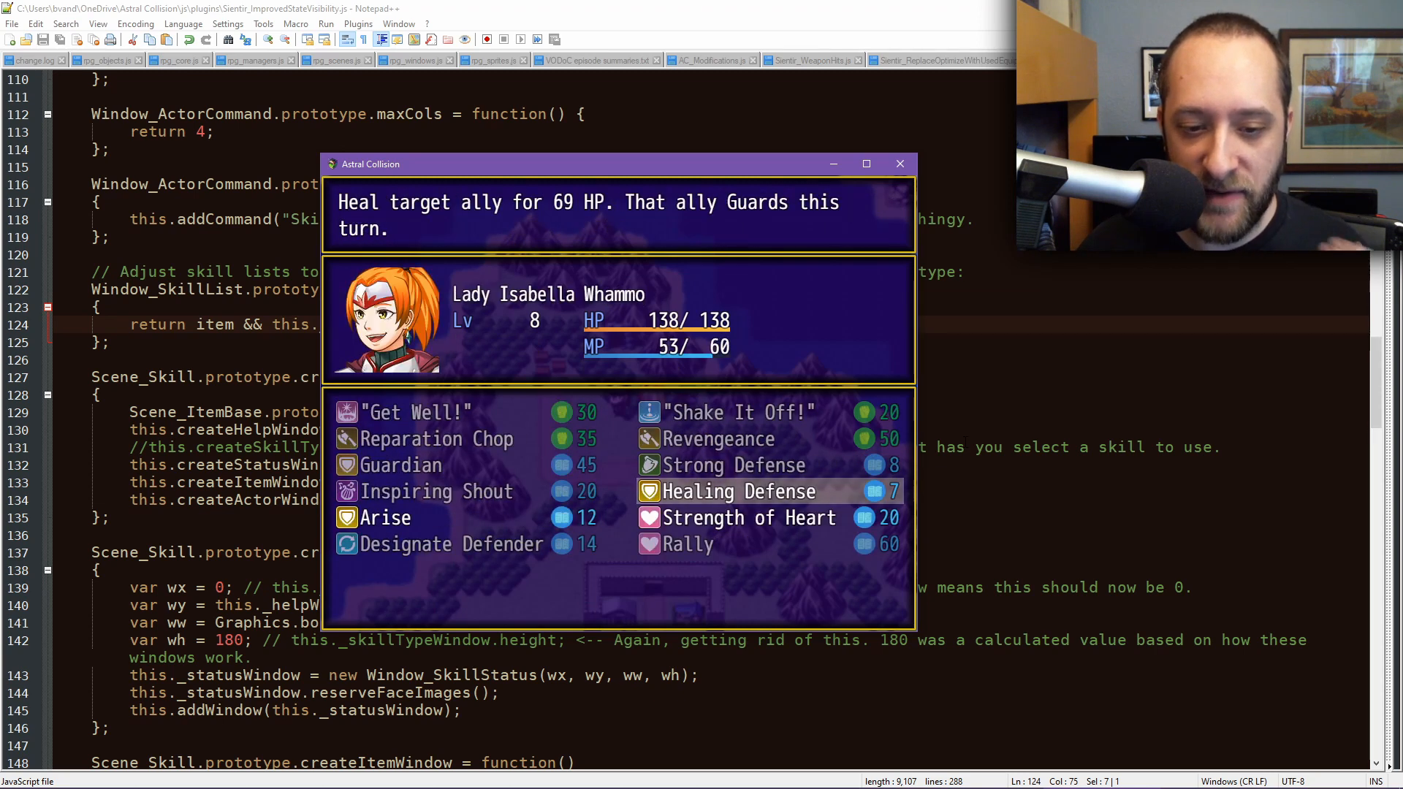
key(Escape)
key(Return)
key(Up)
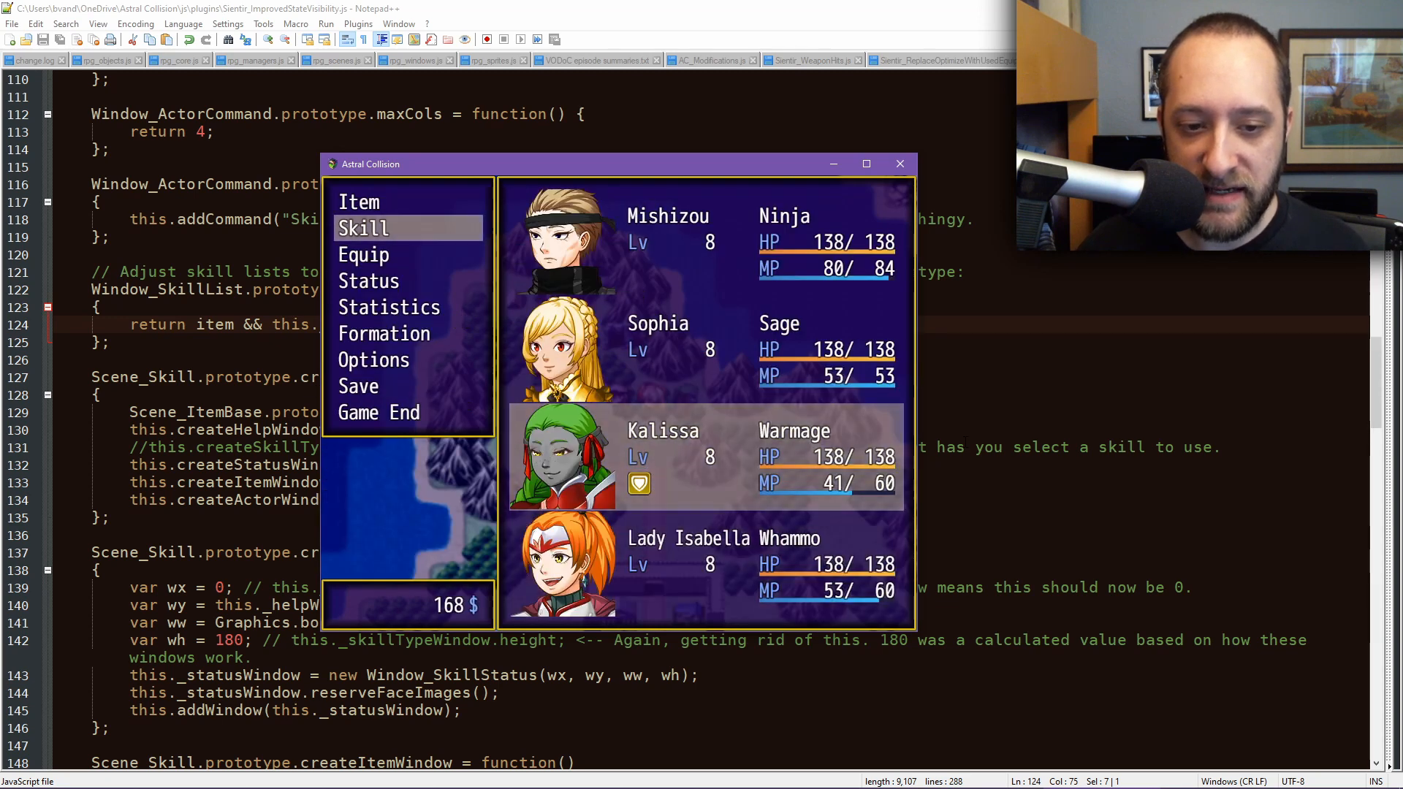
Open Kalissa's skill list, move through her skills to Condemnation, and close the Astral Collision game.
key(Return)
key(Right)
key(Right)
key(Right)
key(Right)
key(Right)
key(Right)
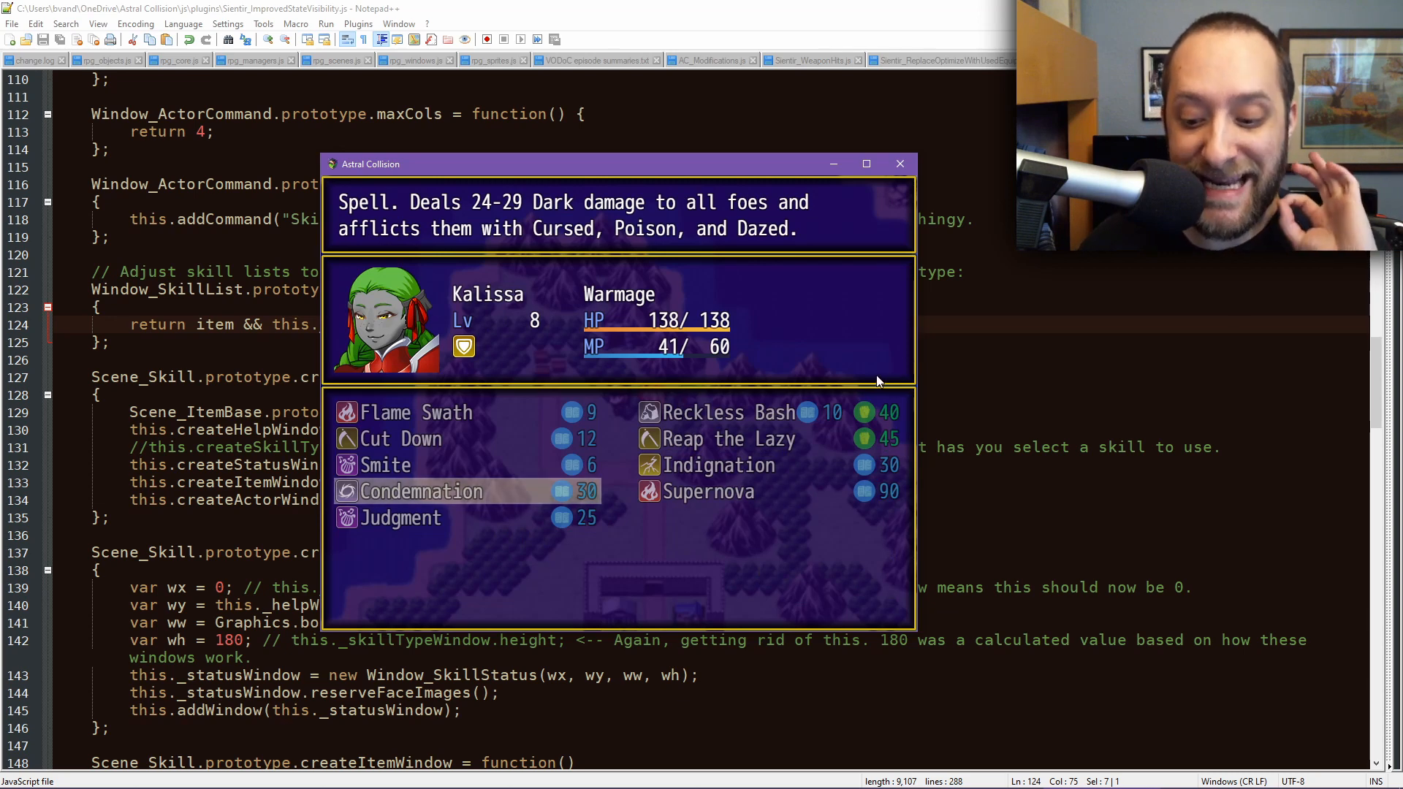
click(898, 170)
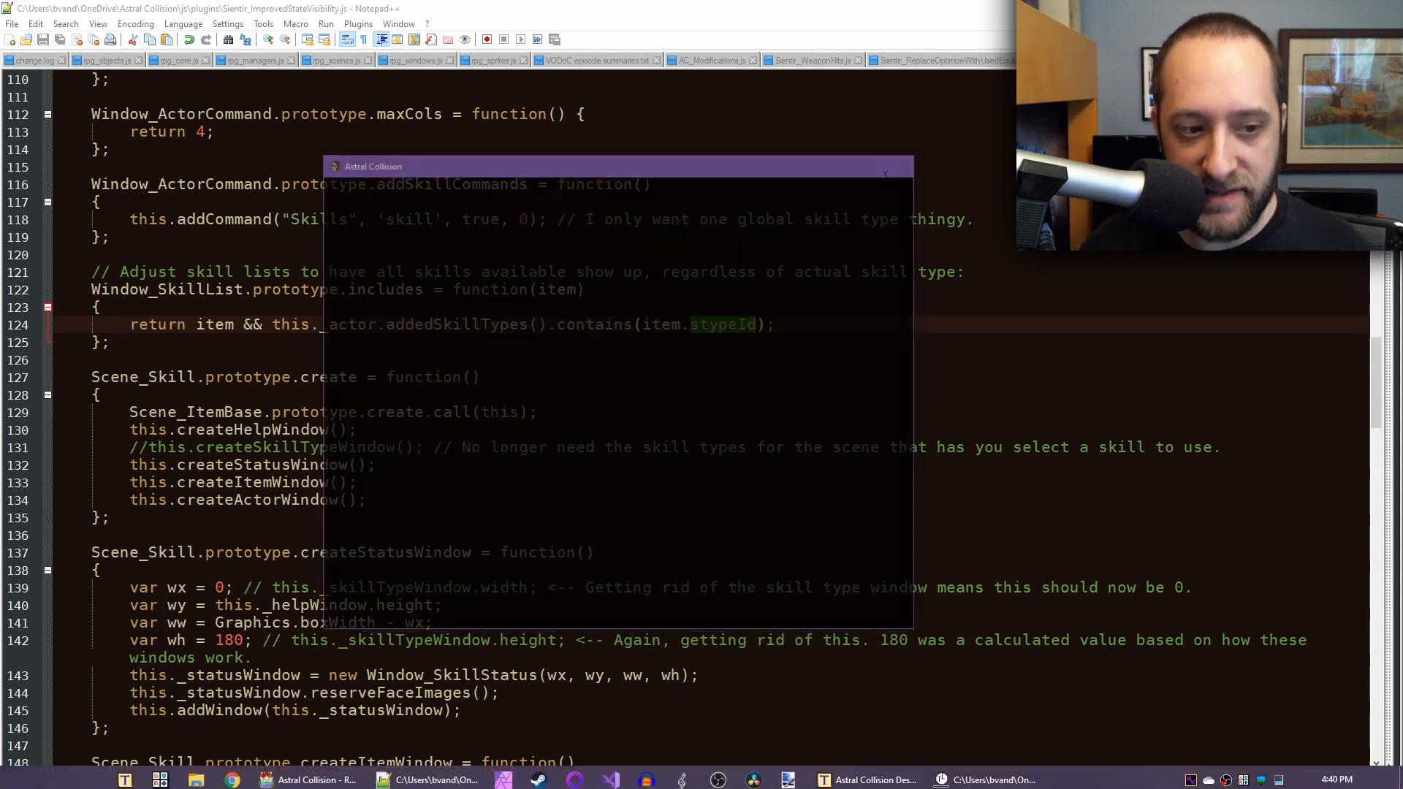
Examine the Scene_Skill create override, highlighting the class name, the create function and the commented-out createSkillTypeWindow call.
click(499, 379)
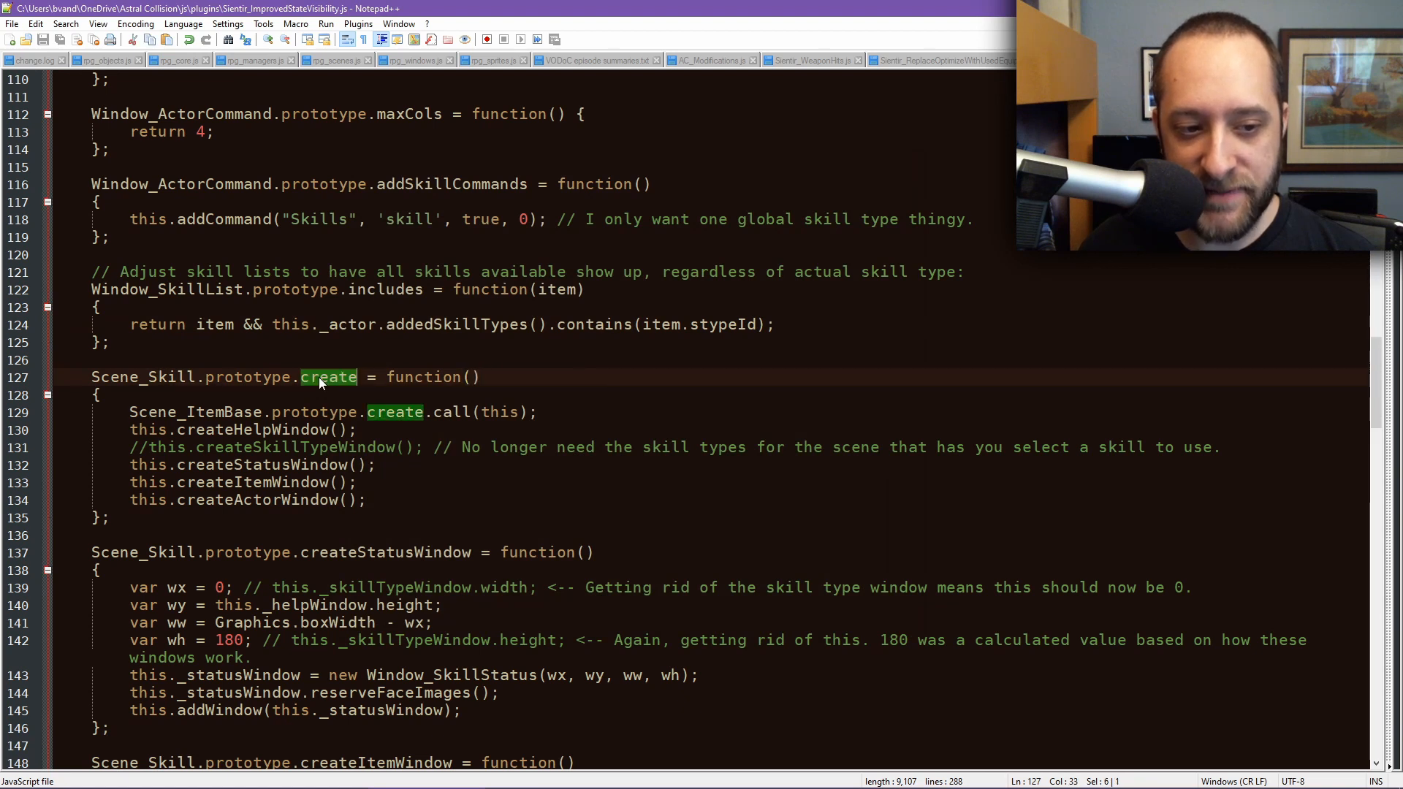
double_click(229, 449)
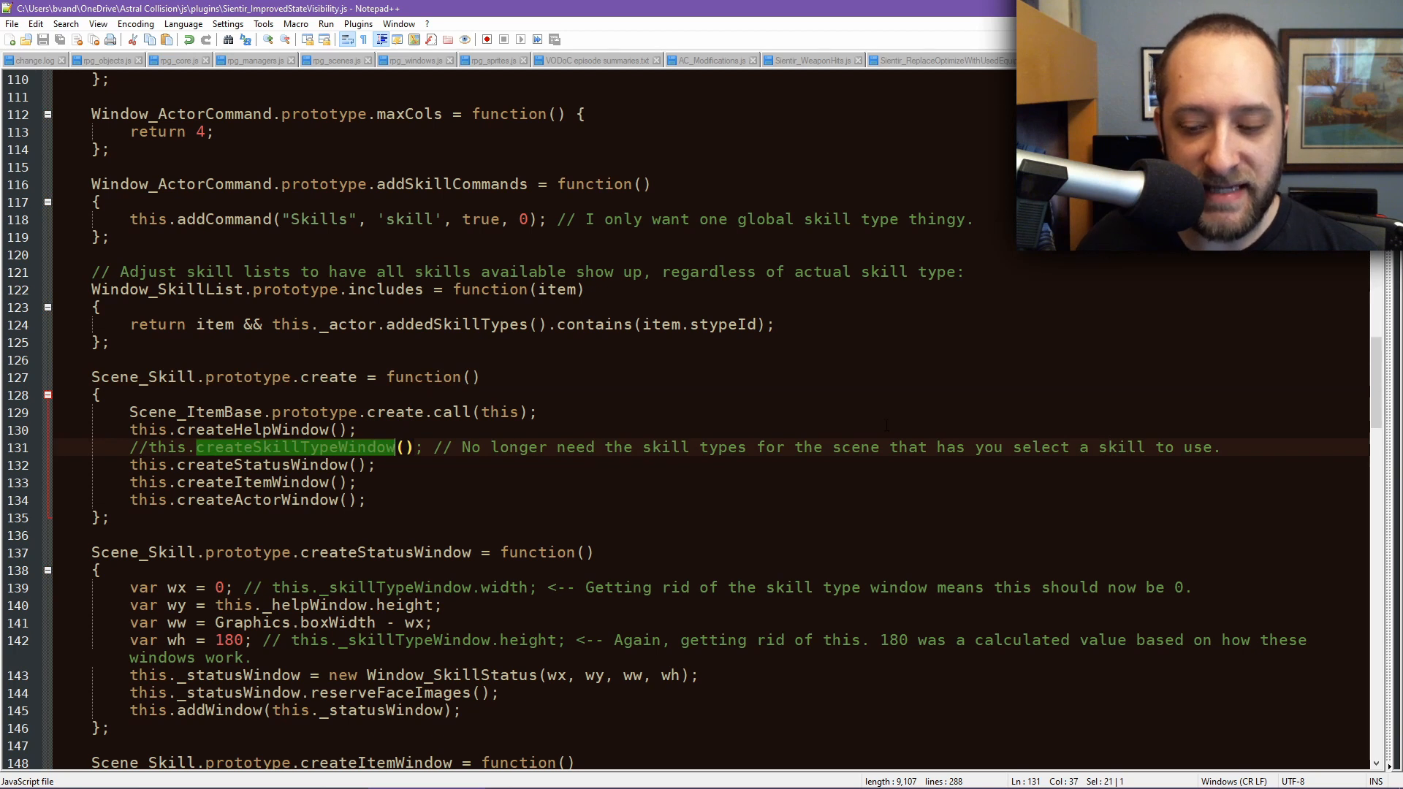
click(633, 394)
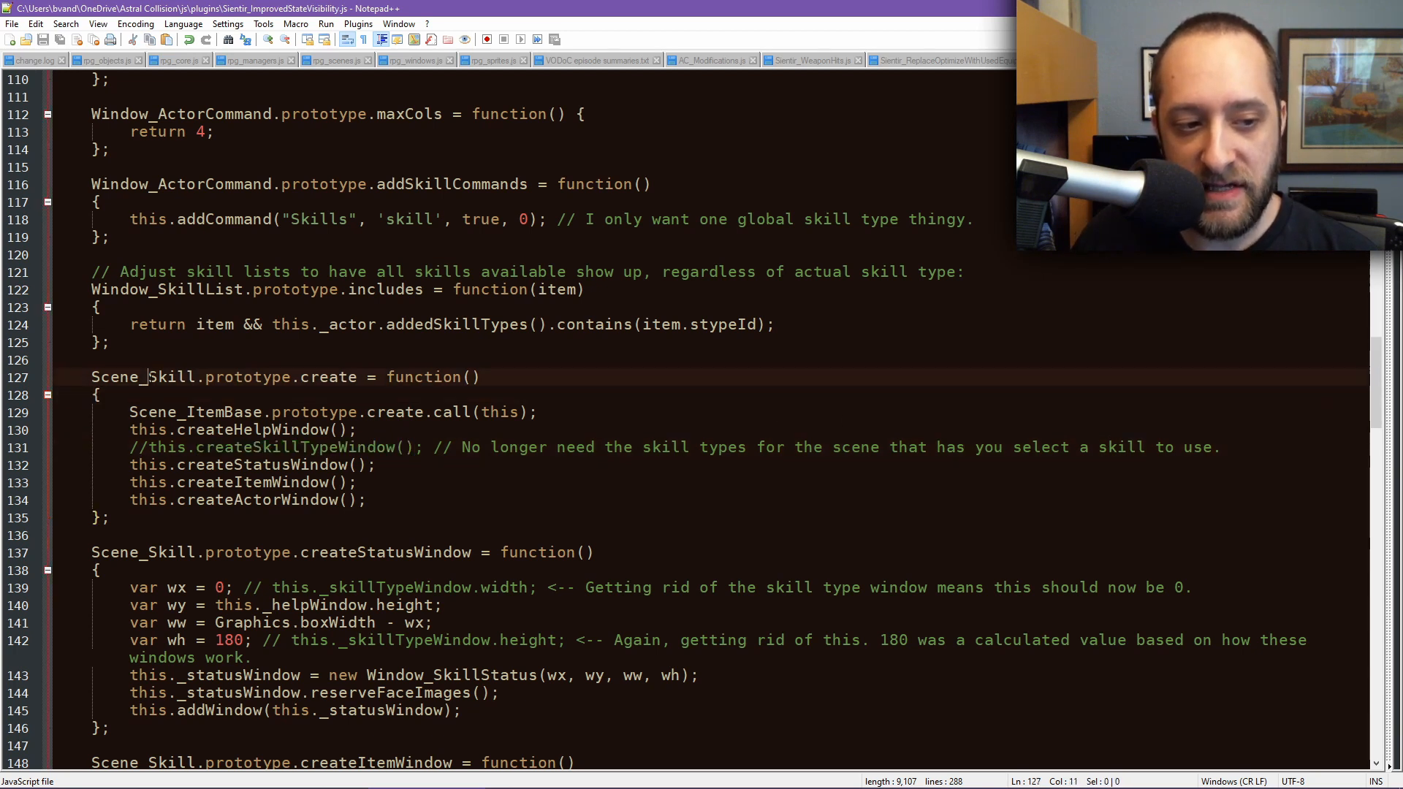
double_click(150, 378)
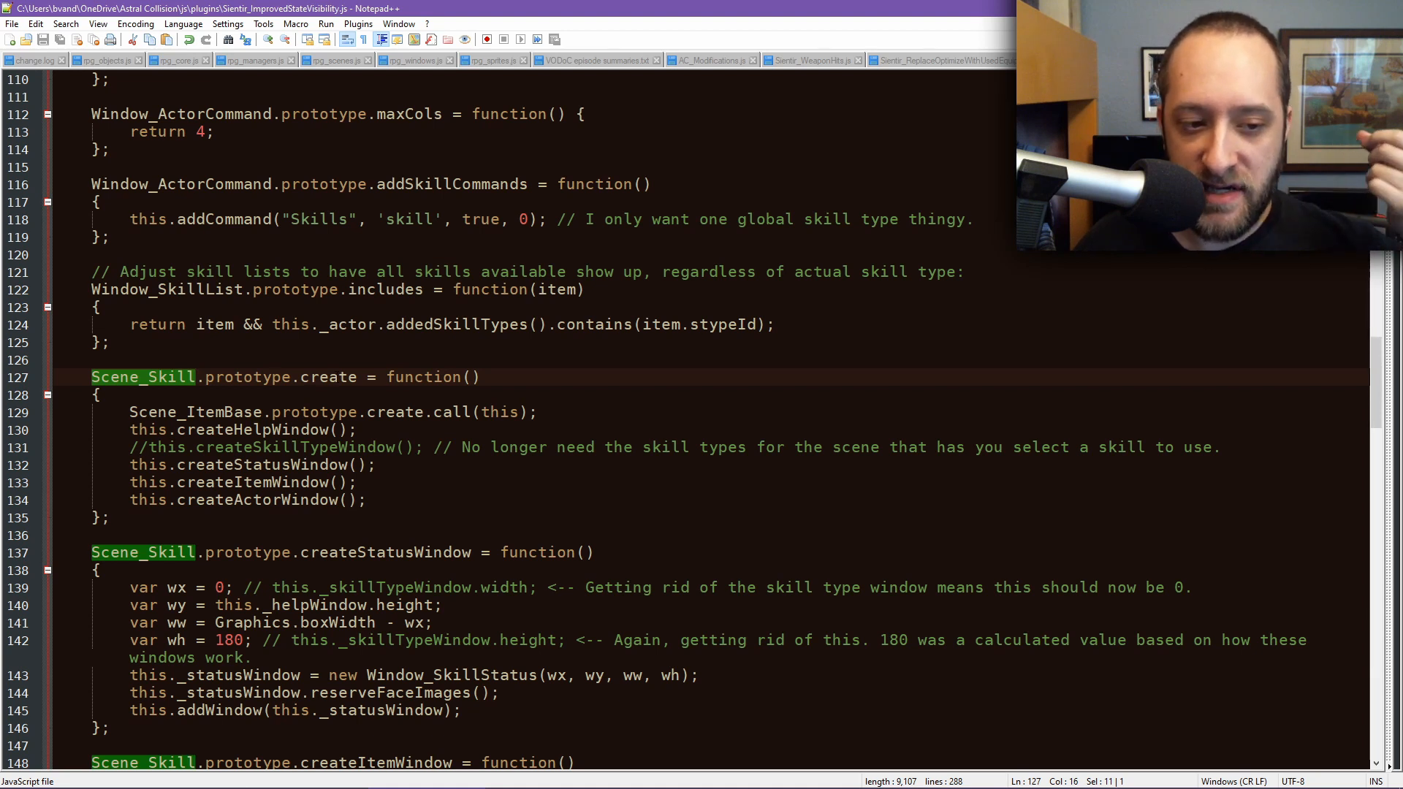
double_click(329, 378)
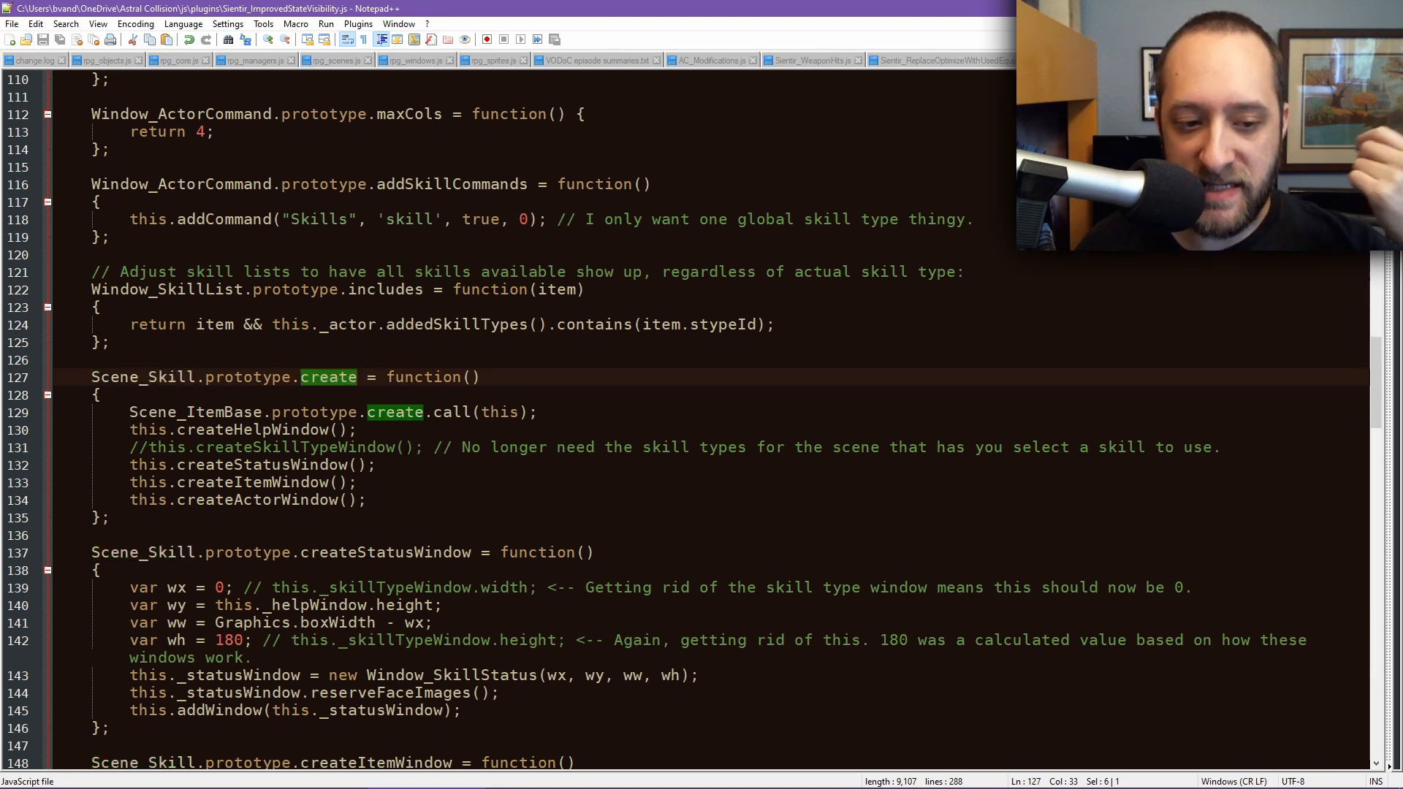
double_click(291, 448)
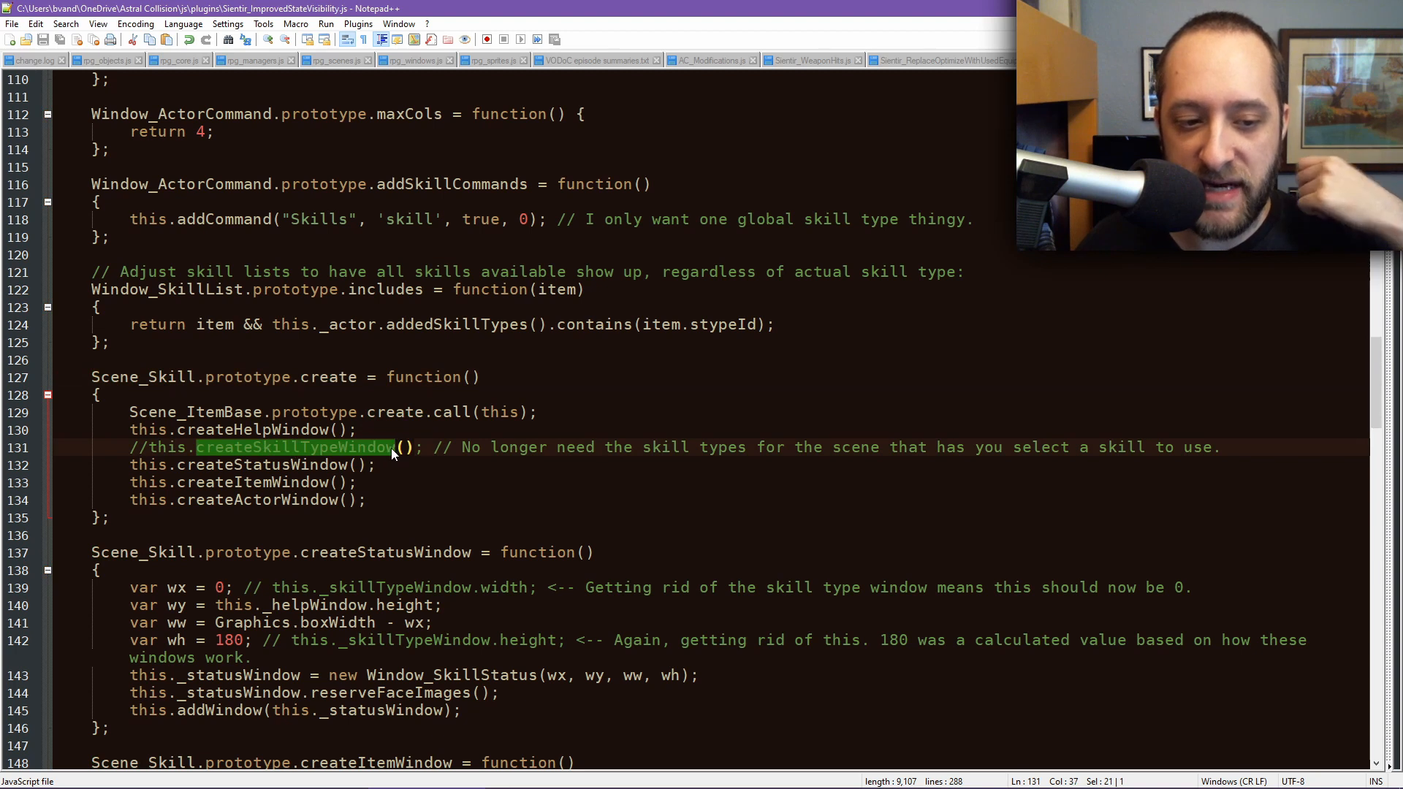
double_click(144, 377)
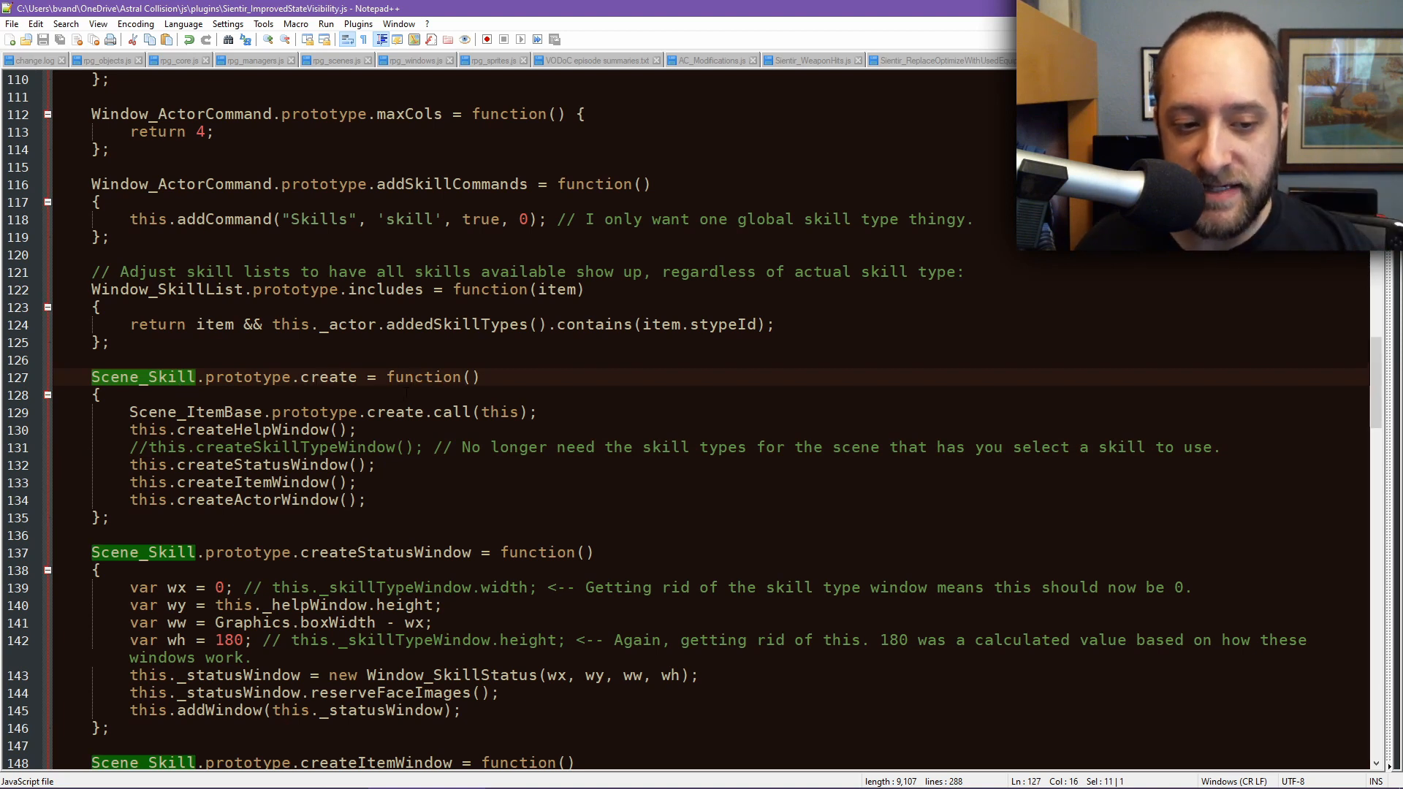
double_click(317, 448)
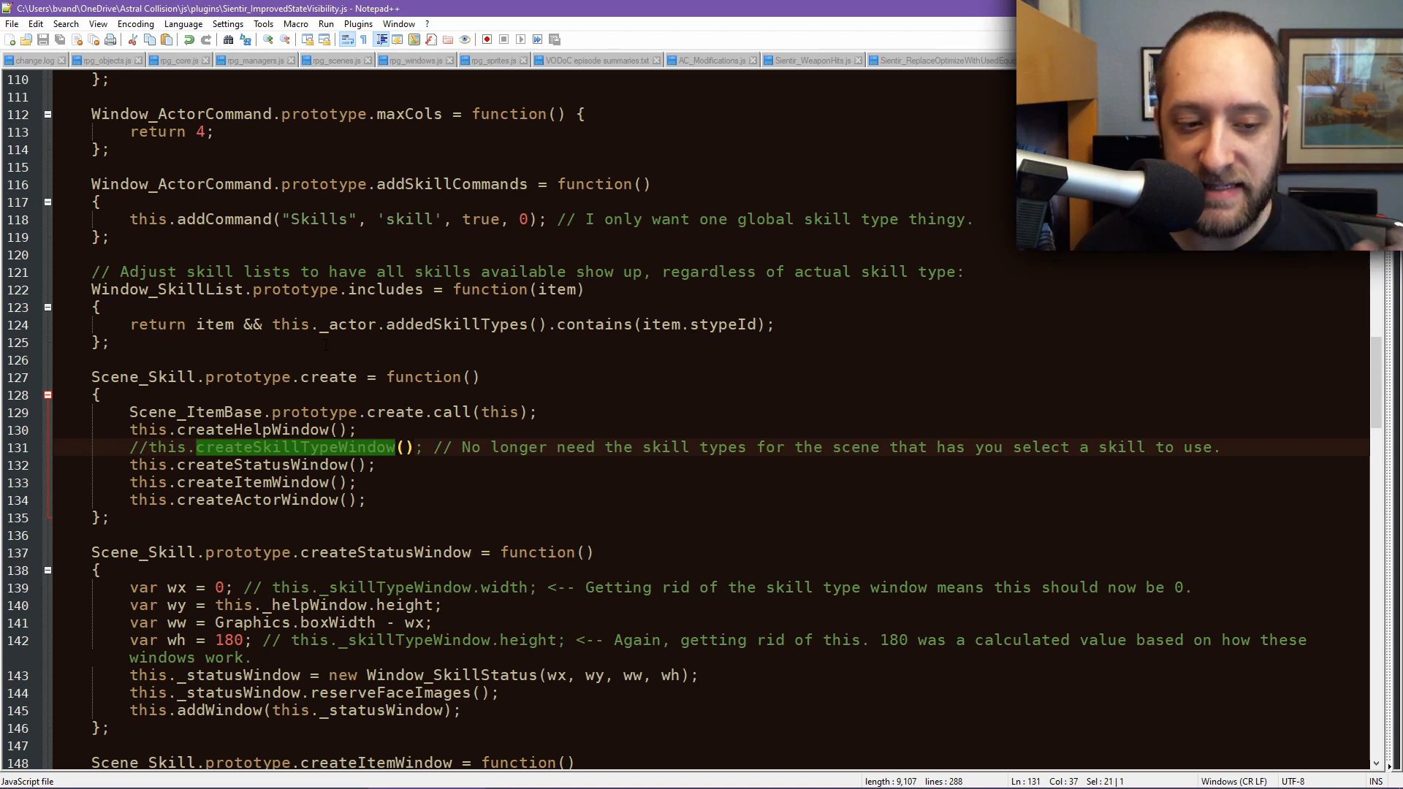
Review the createStatusWindow override, highlighting reserveFaceImages, the commented _skillTypeWindow references and the replacement values 0 for wx and 180 for wh.
scroll(326, 344, down, 4)
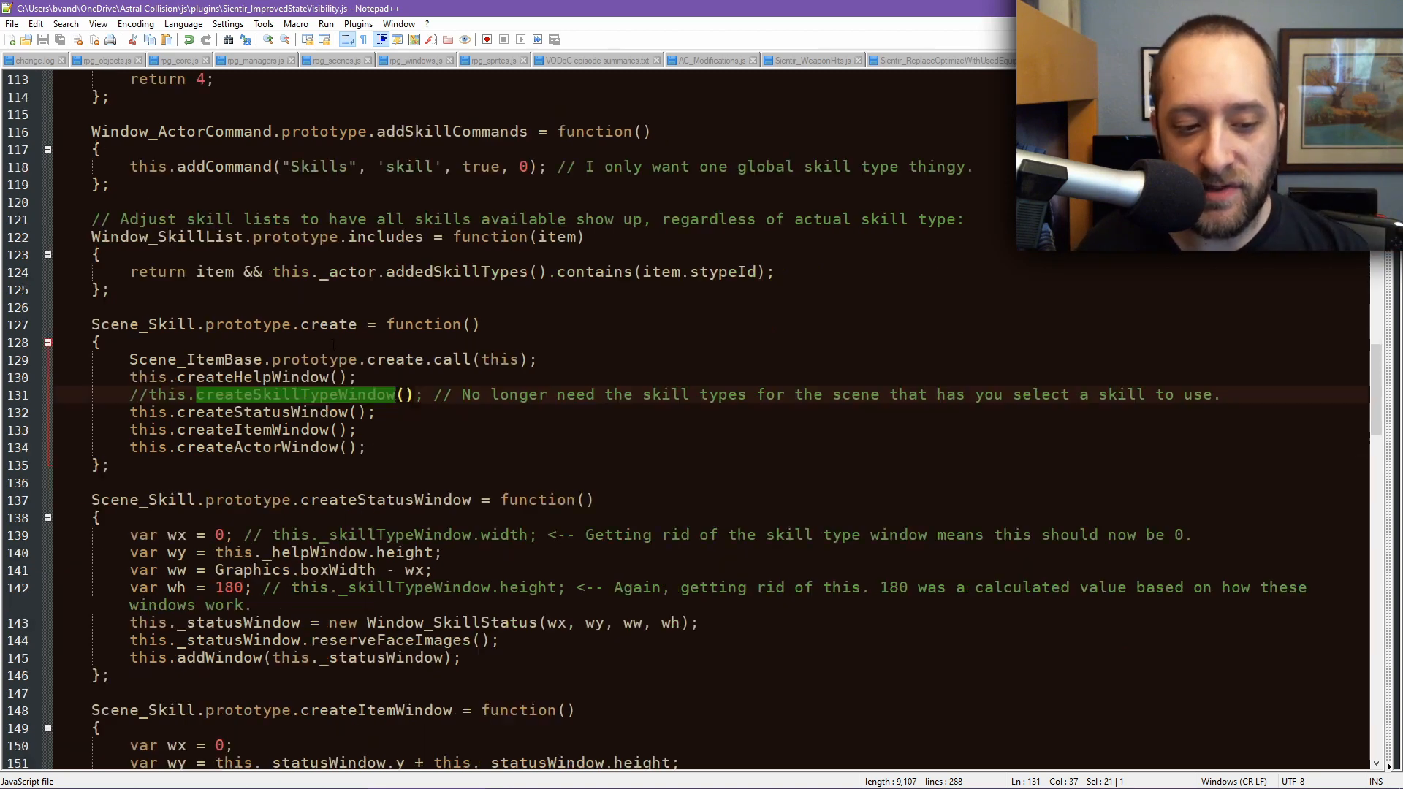
double_click(351, 340)
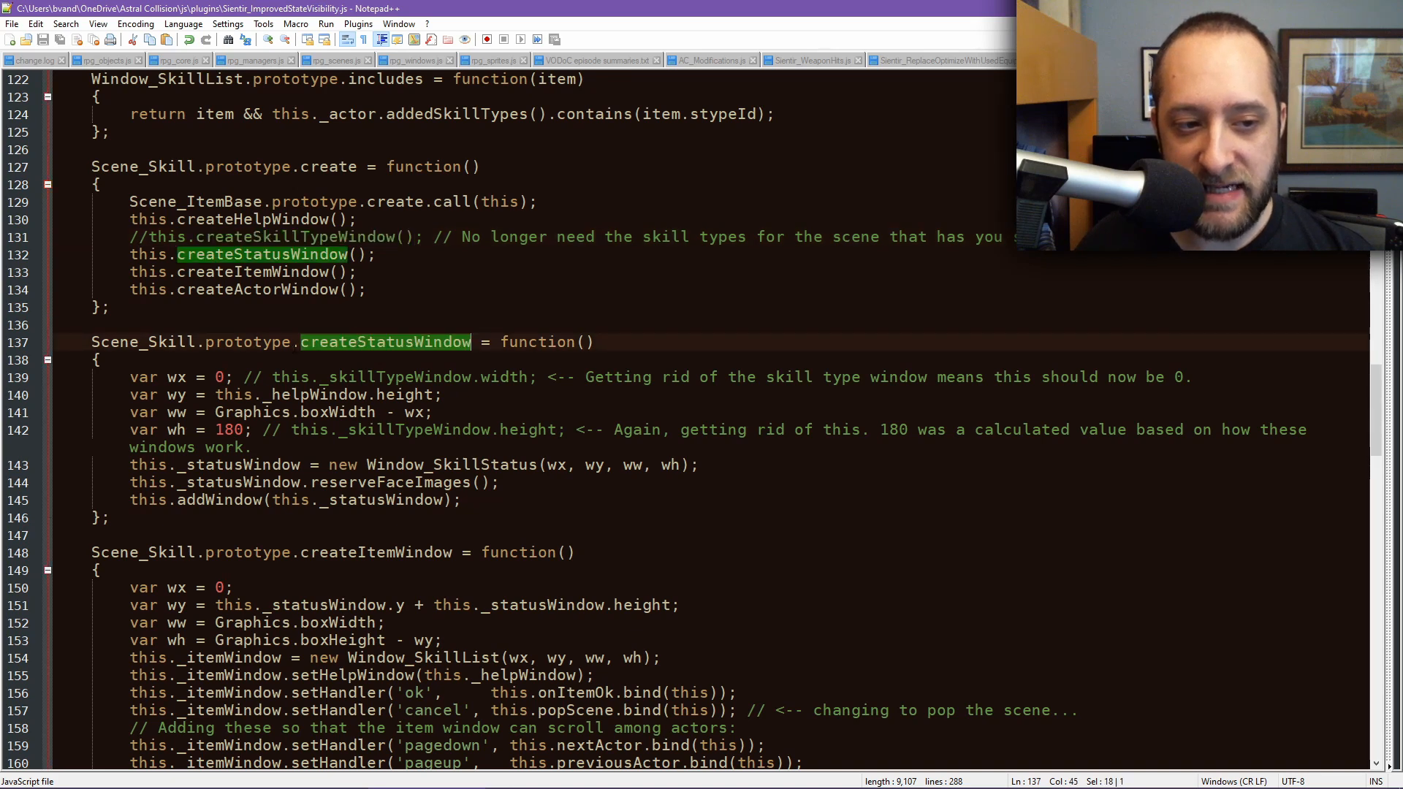
scroll(419, 339, down, 1)
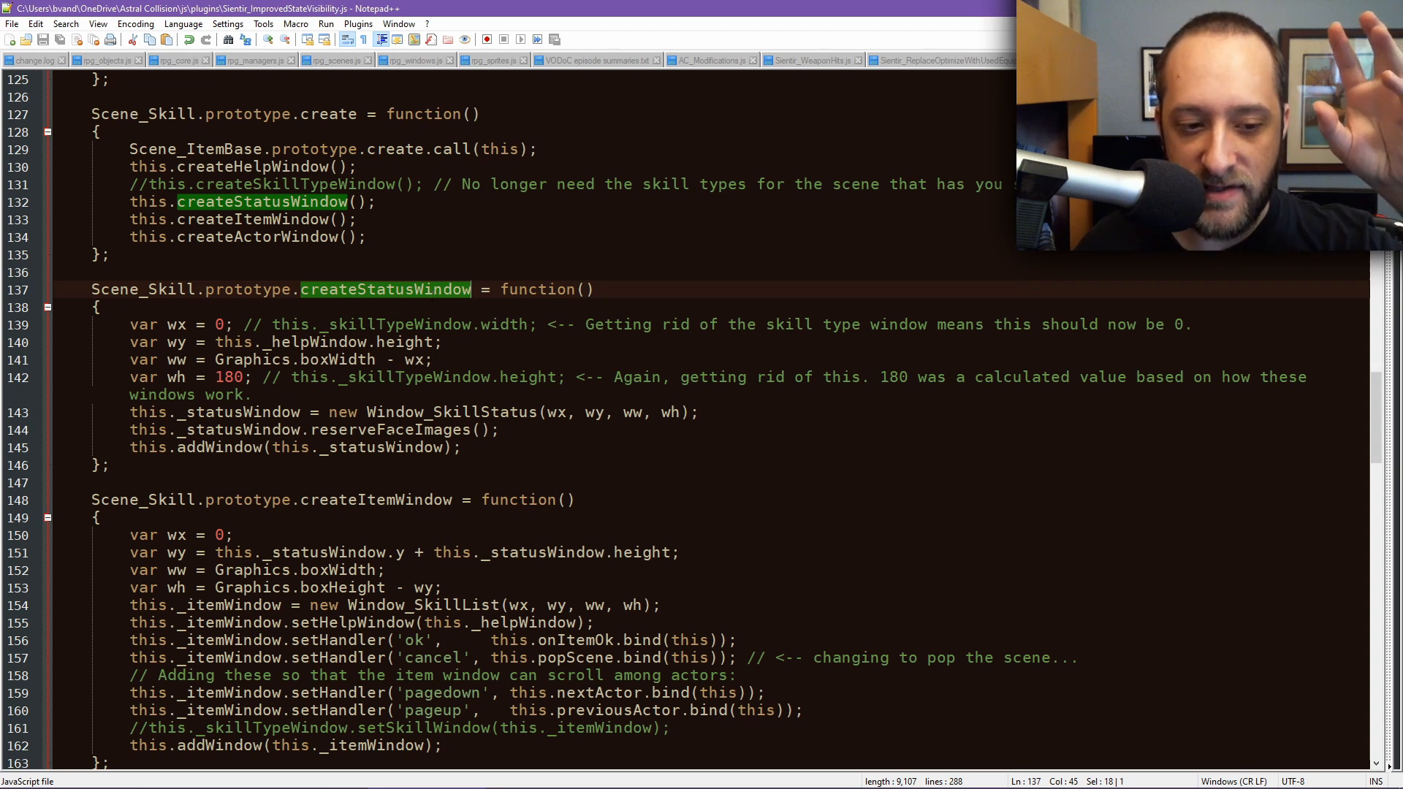
double_click(386, 448)
double_click(391, 429)
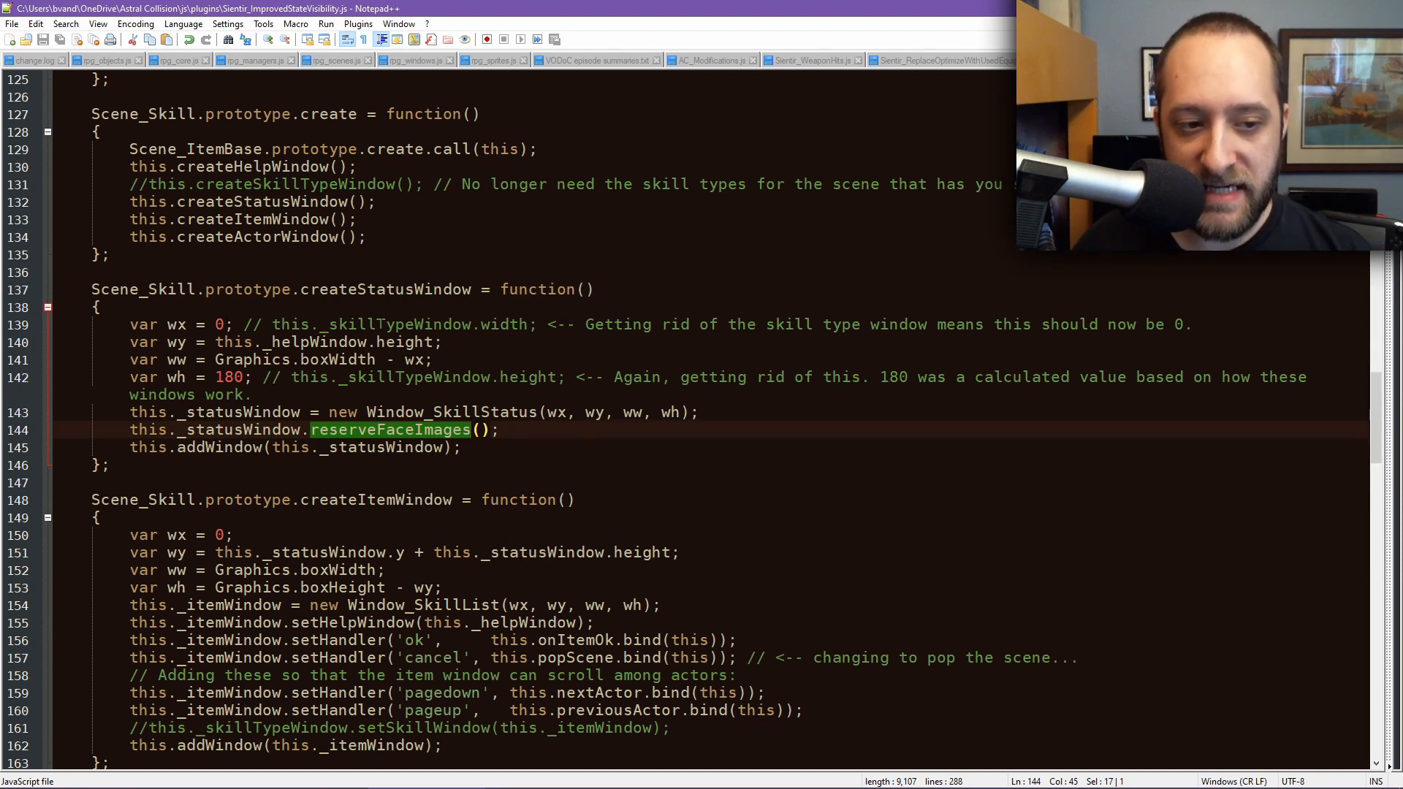
double_click(402, 323)
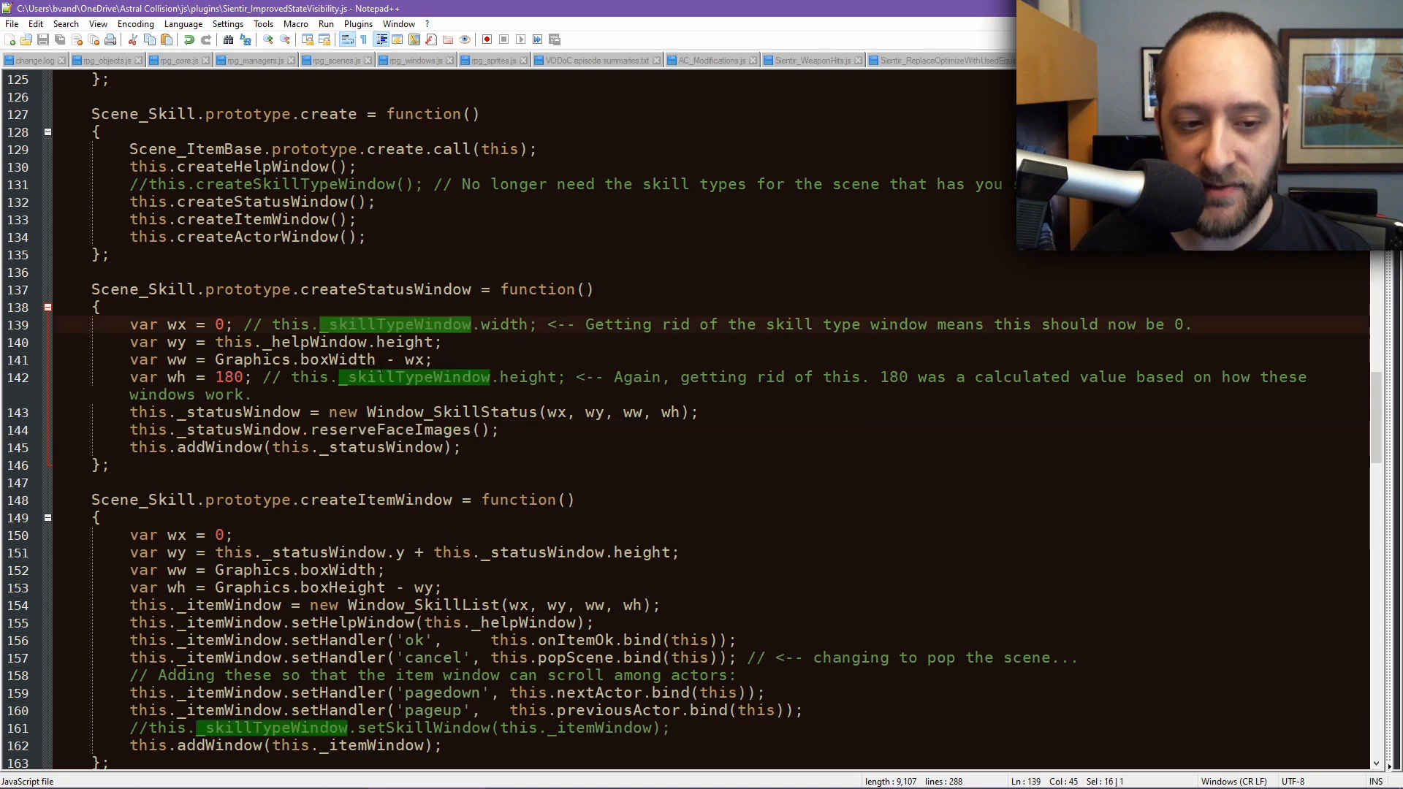
double_click(410, 379)
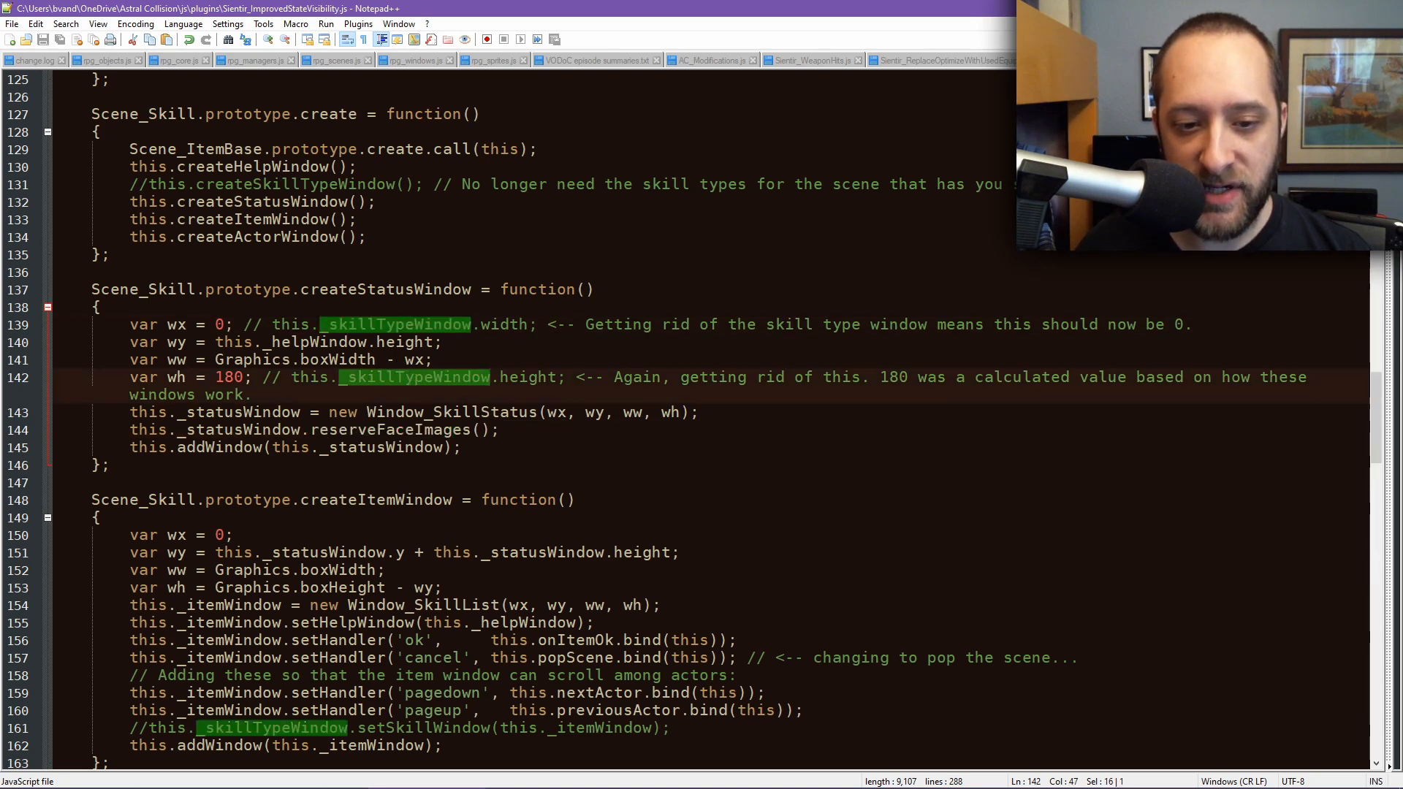
double_click(219, 325)
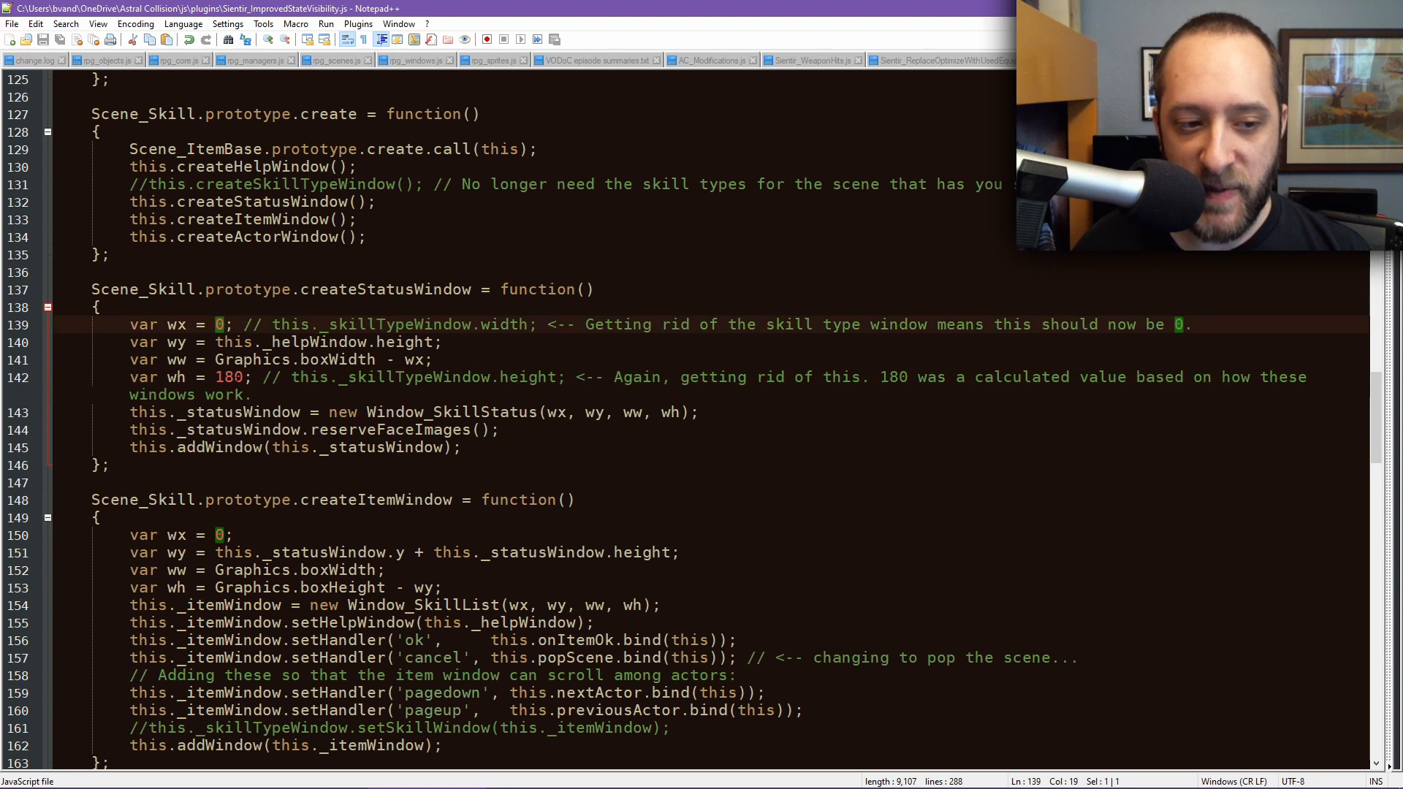
double_click(230, 378)
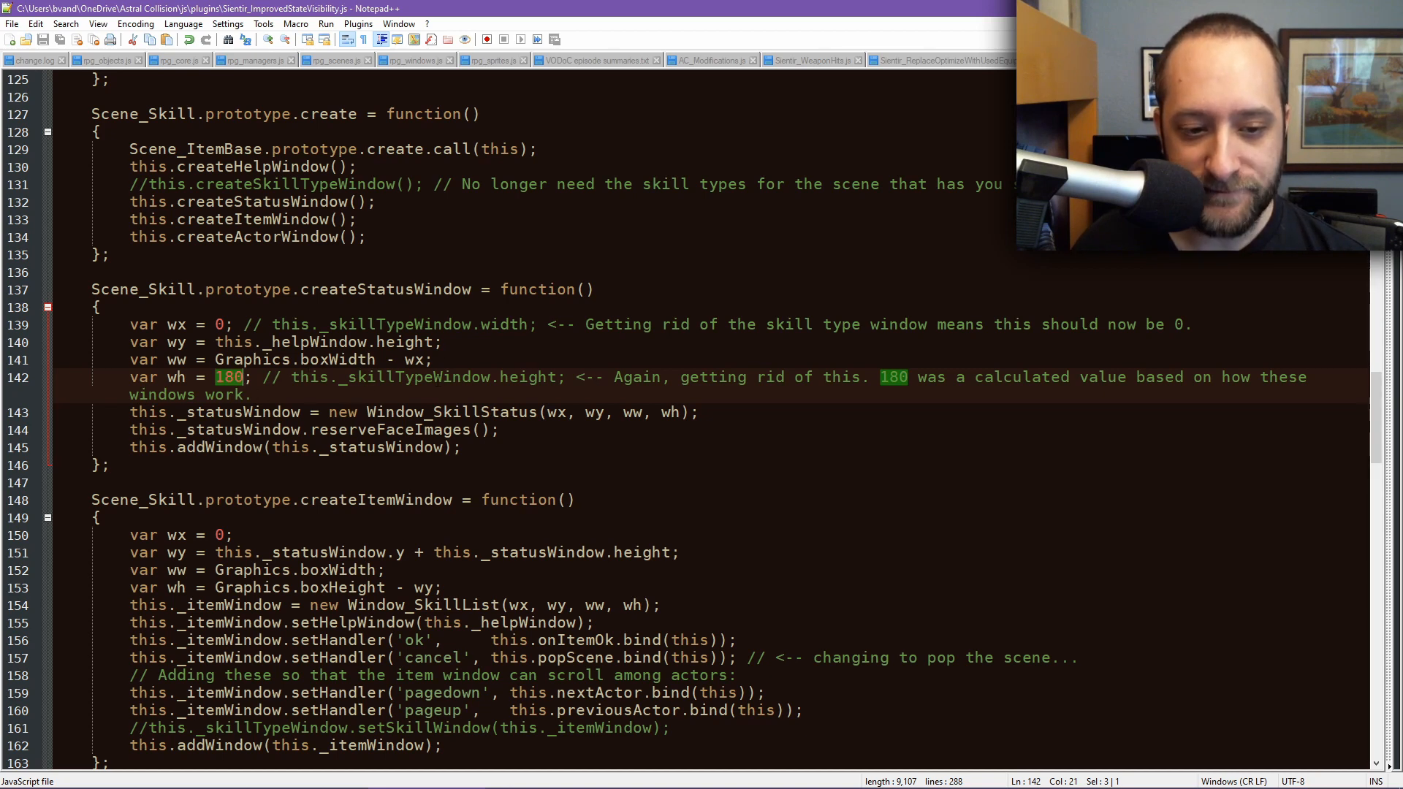
Review the createItemWindow override, highlighting the cancel handler's this.popScene.bind(this) and the pagedown and pageup handler lines.
scroll(392, 399, down, 2)
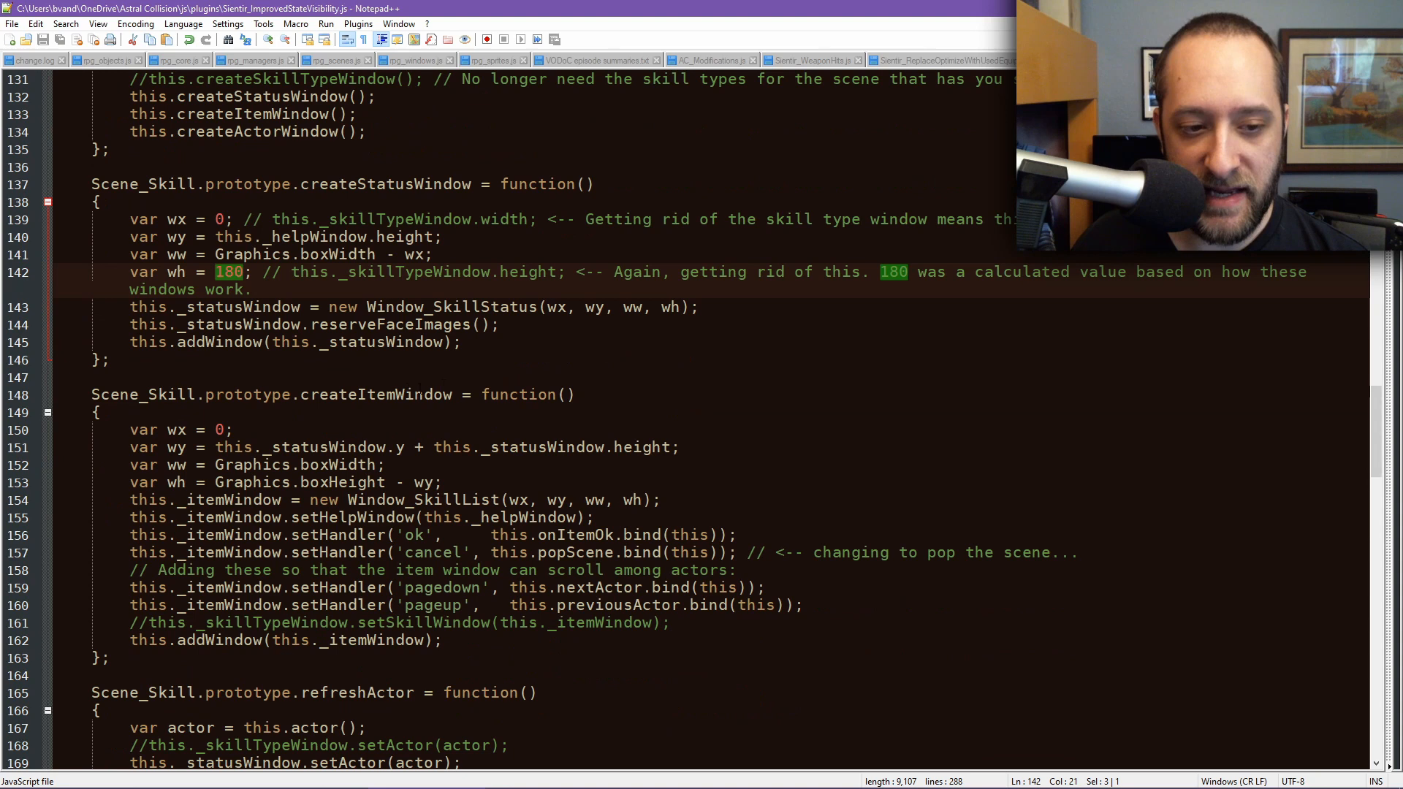
double_click(387, 396)
scroll(561, 409, down, 2)
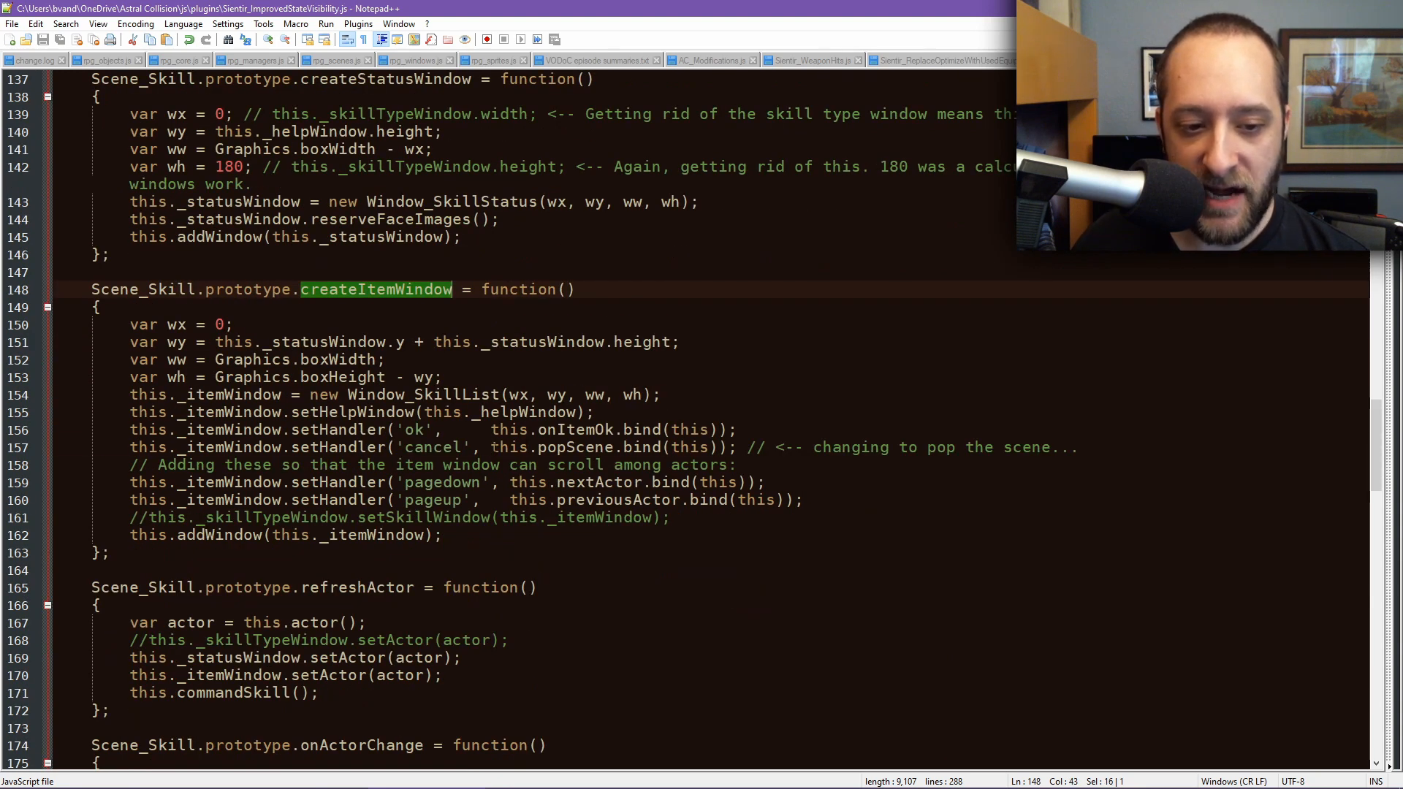
drag(492, 447, 717, 447)
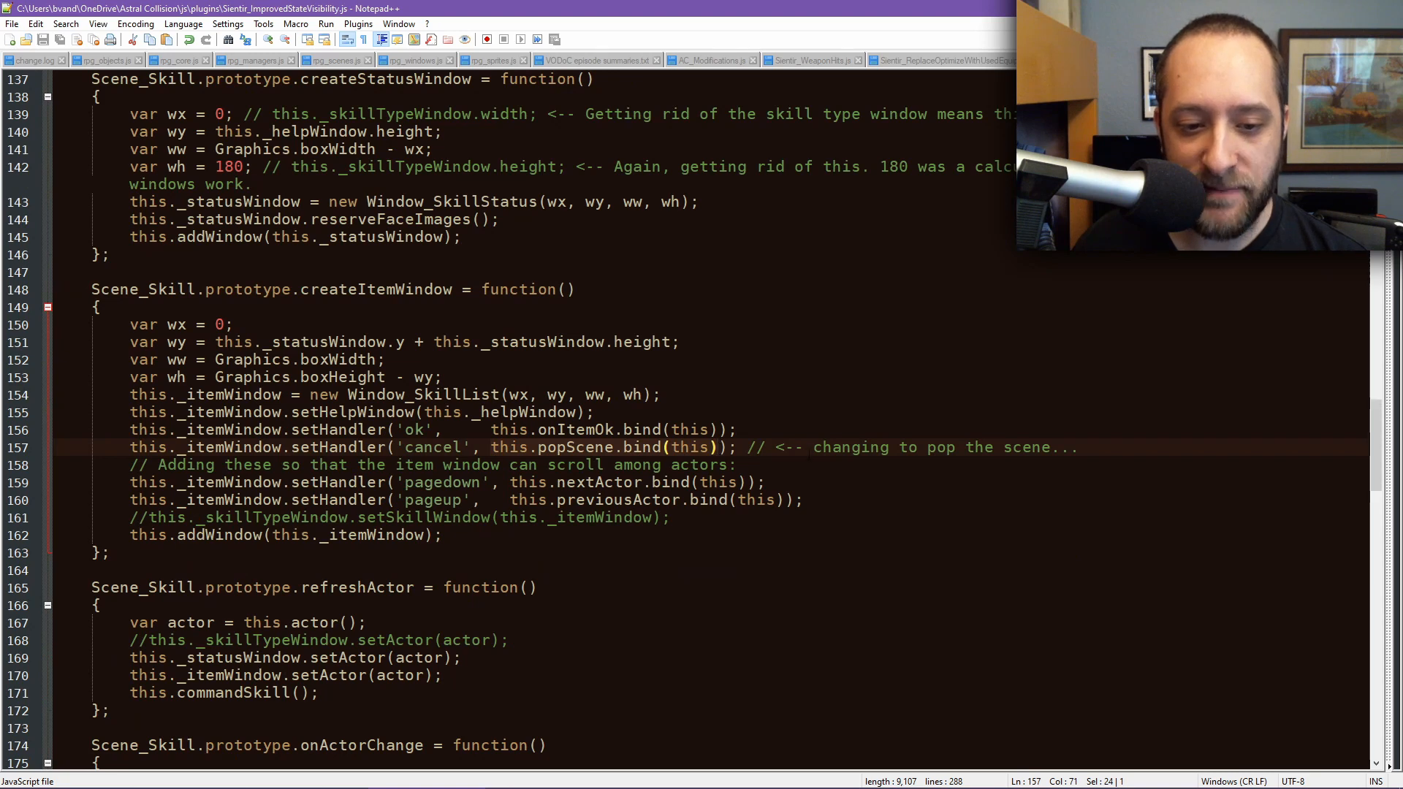
scroll(809, 457, up, 2)
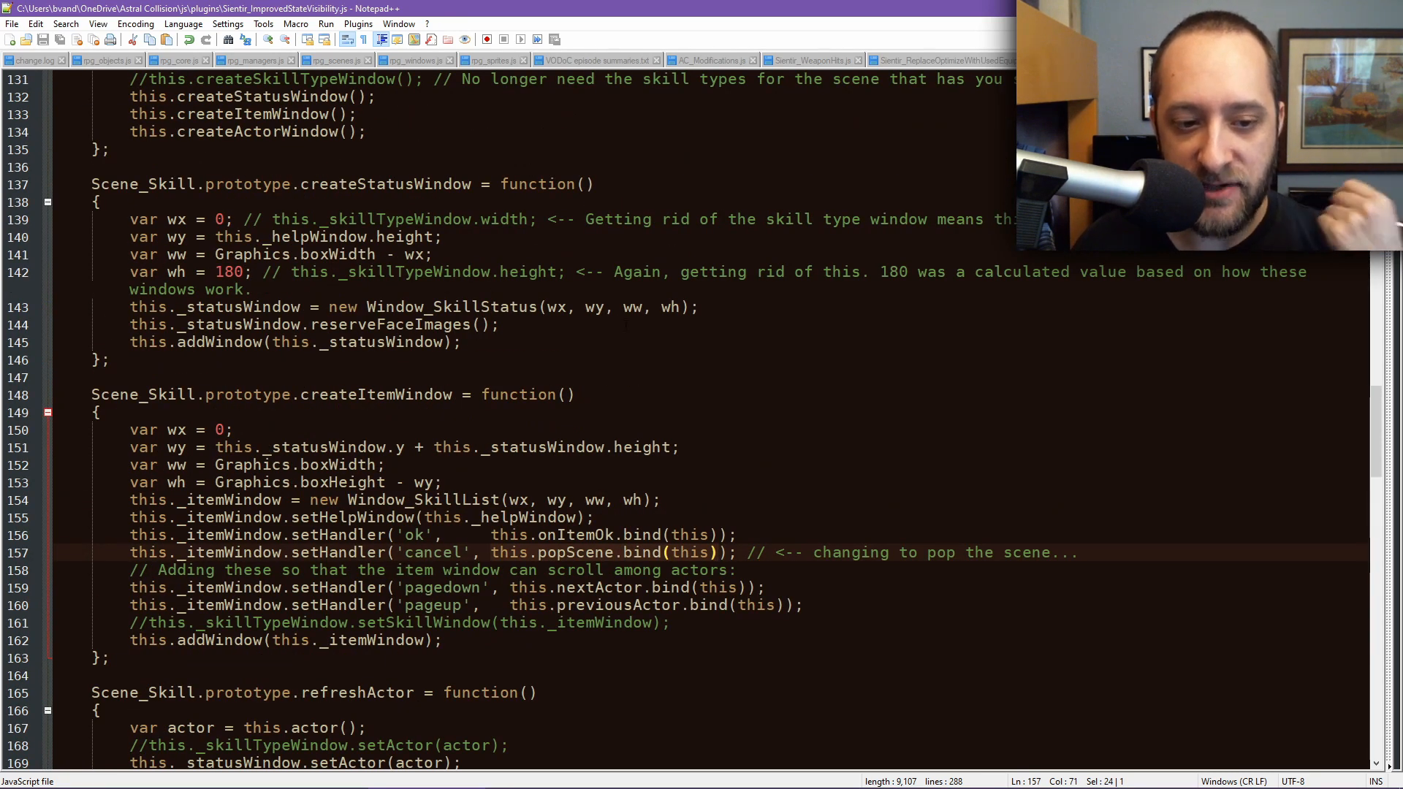
scroll(627, 324, down, 2)
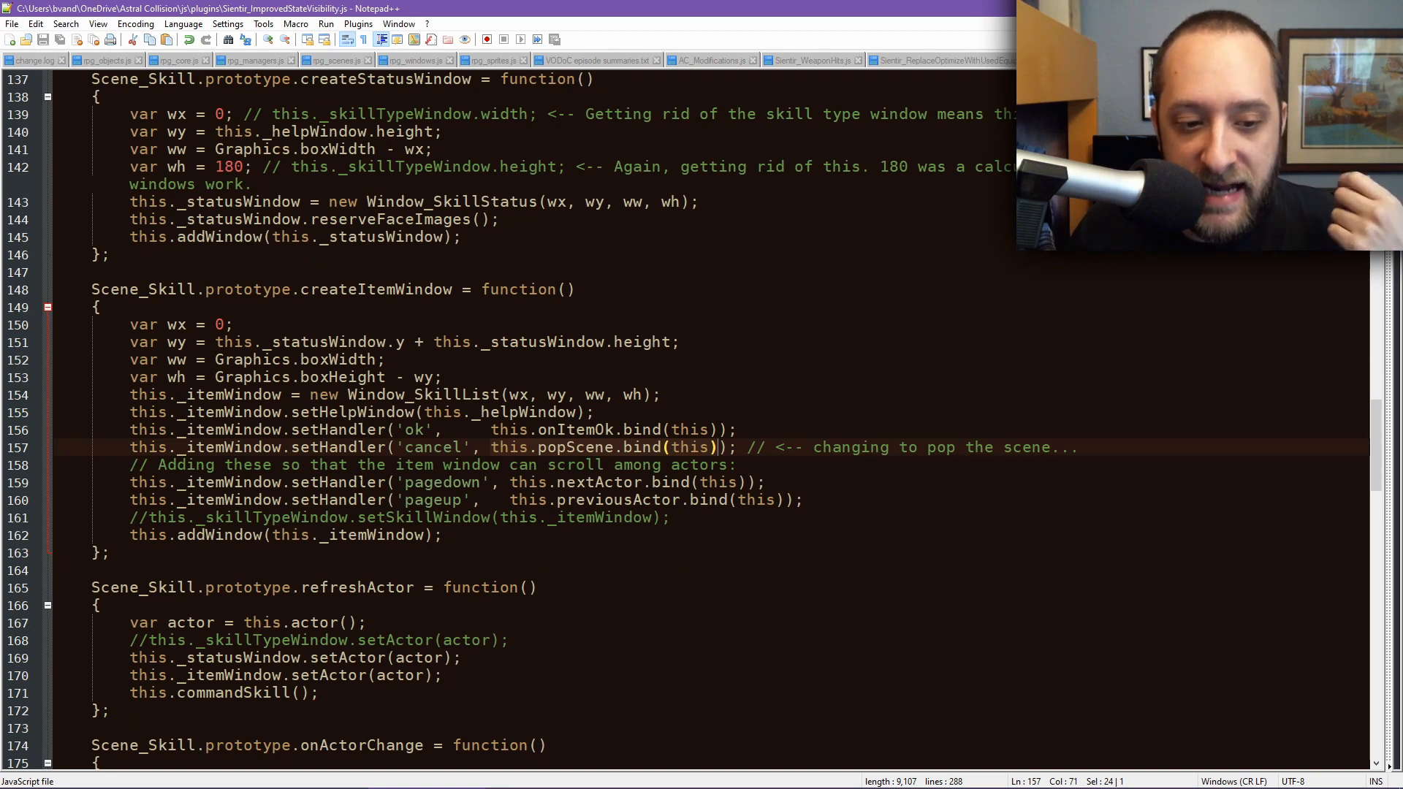
drag(873, 501, 129, 483)
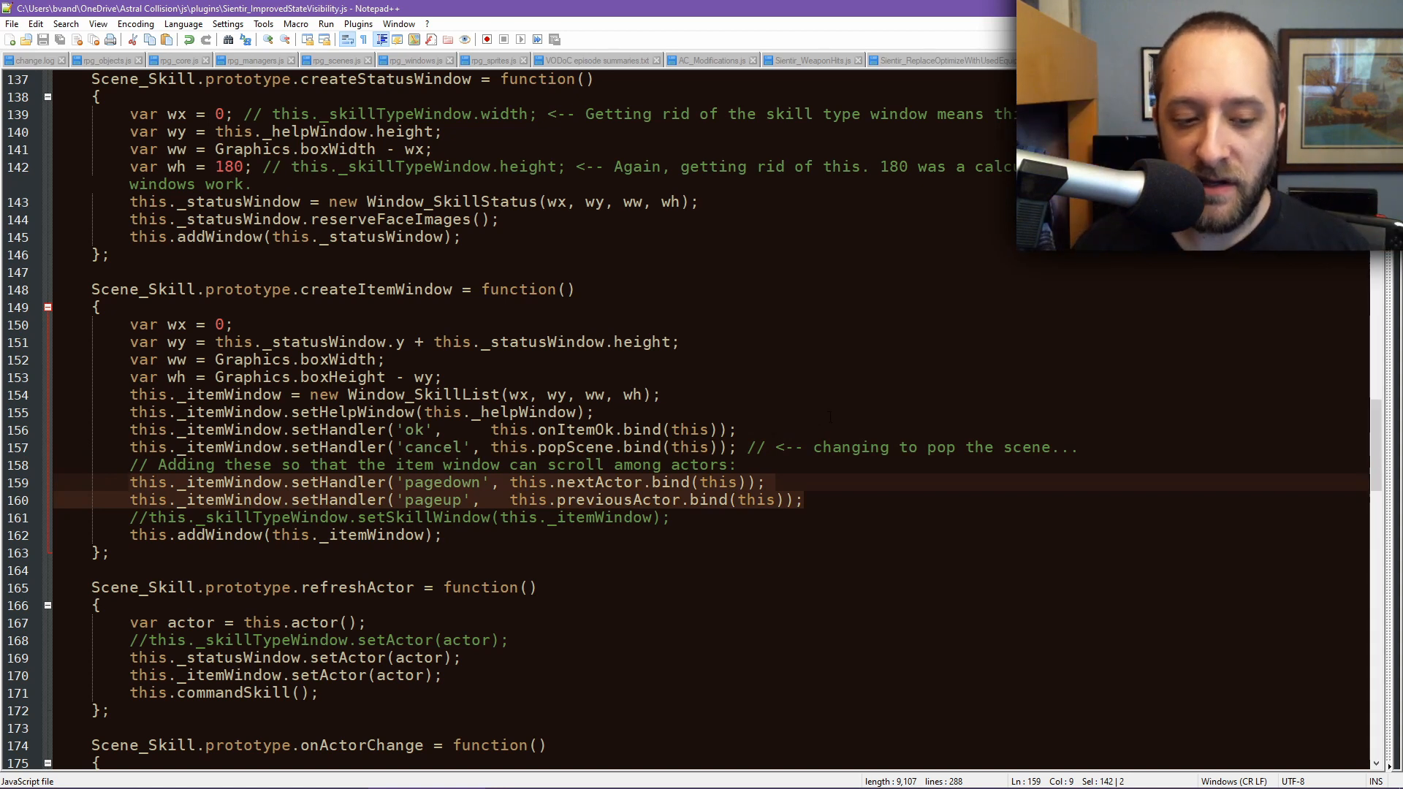
Examine the refreshActor and onActorChange overrides, highlighting the this.commandSkill() line and the refreshActor call.
scroll(731, 458, down, 3)
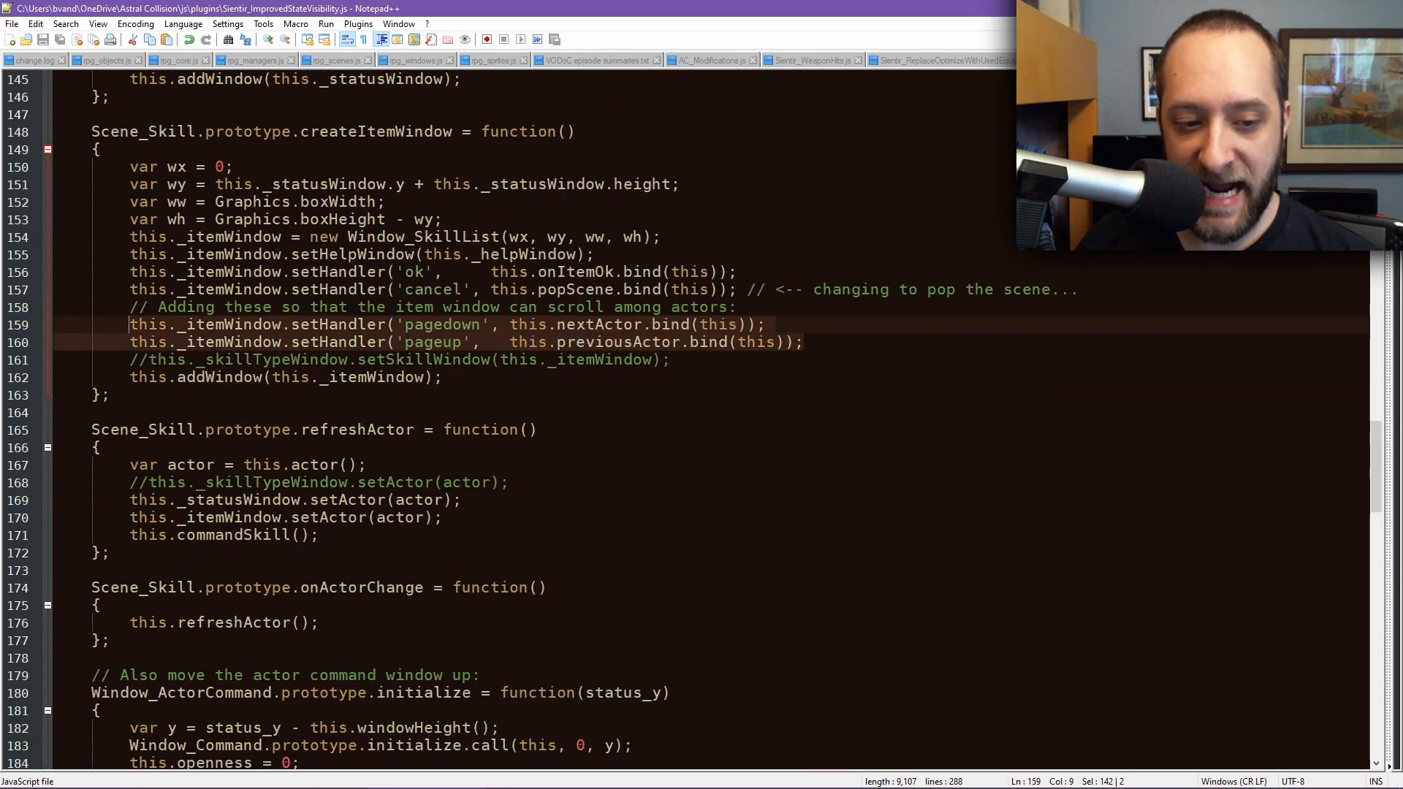
drag(344, 538, 129, 536)
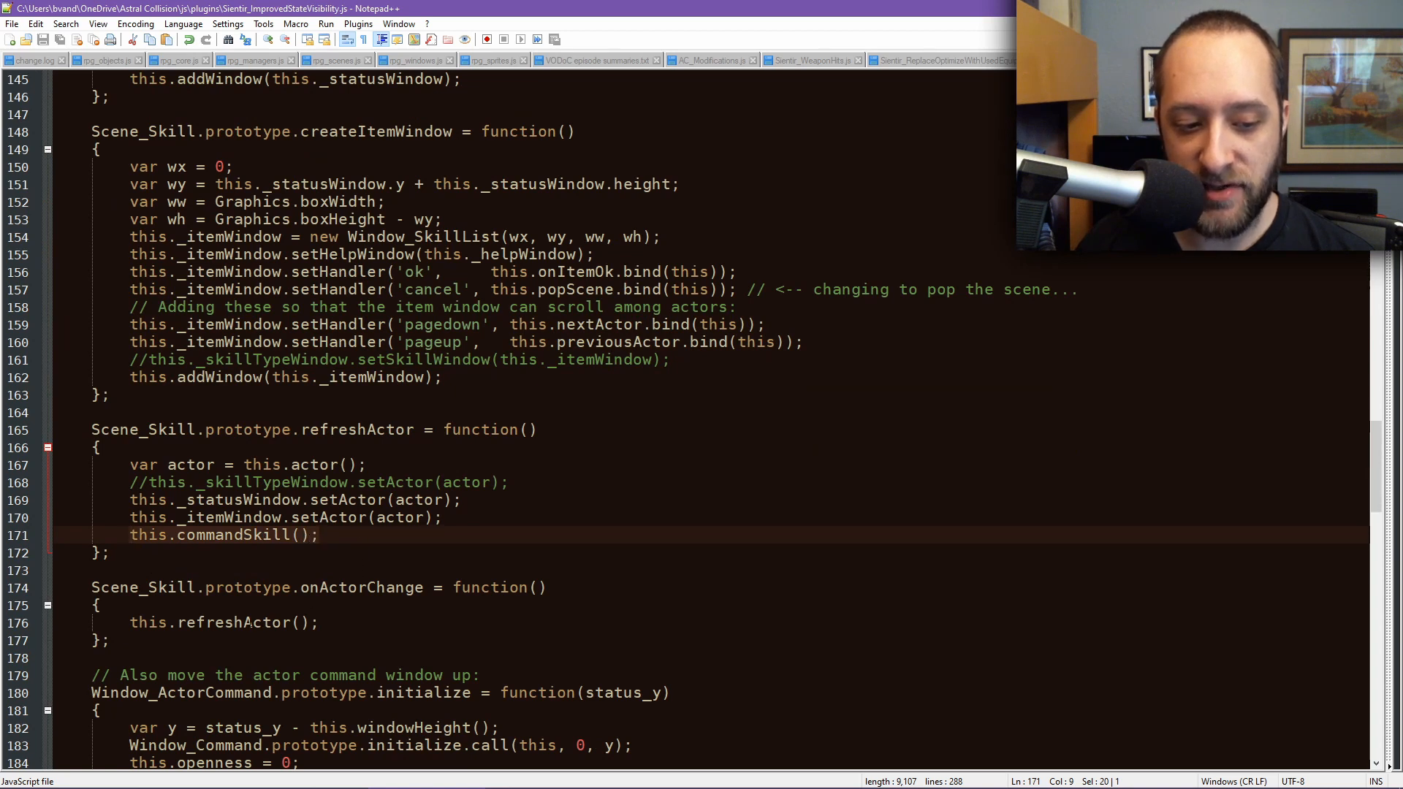
double_click(249, 623)
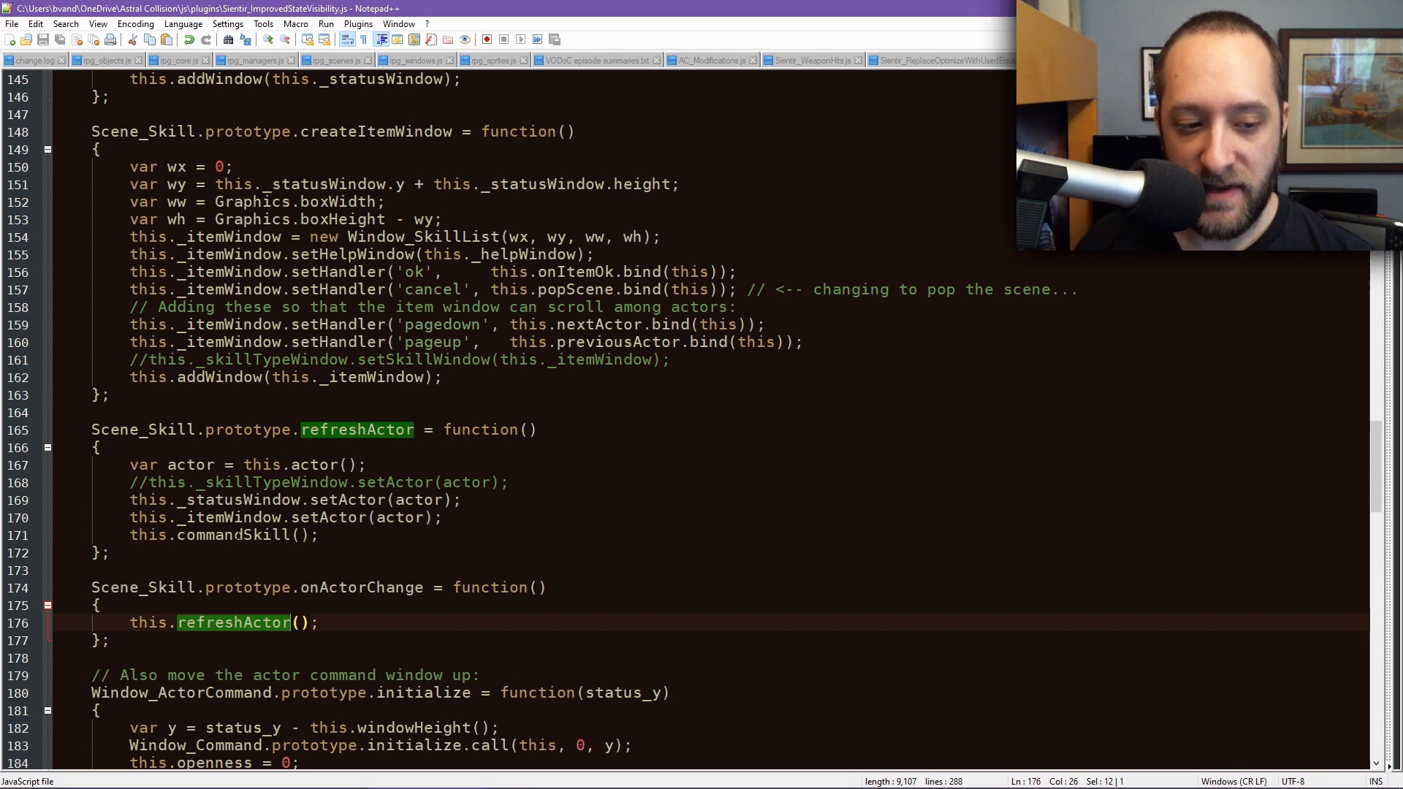
double_click(240, 535)
scroll(547, 547, down, 7)
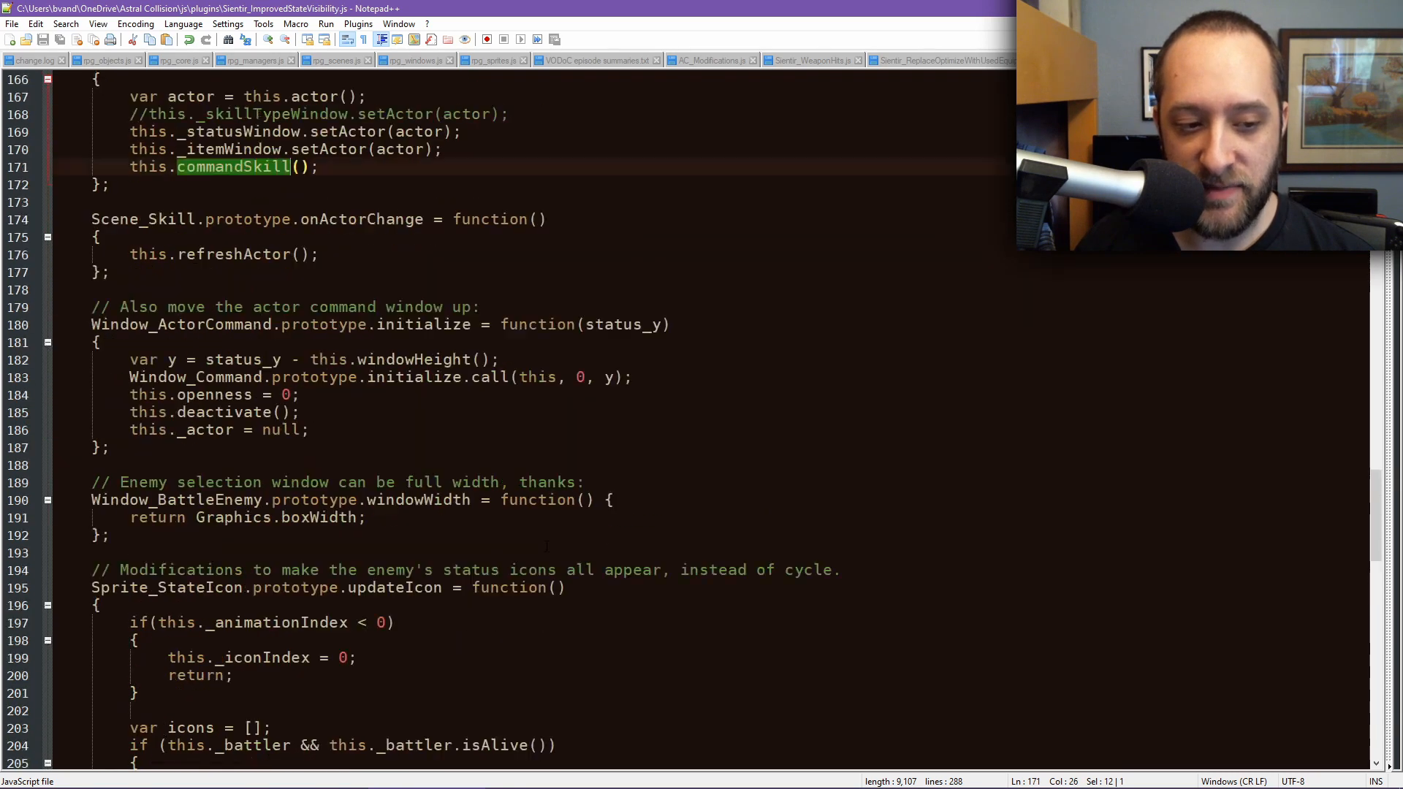
scroll(547, 546, up, 2)
scroll(578, 387, up, 1)
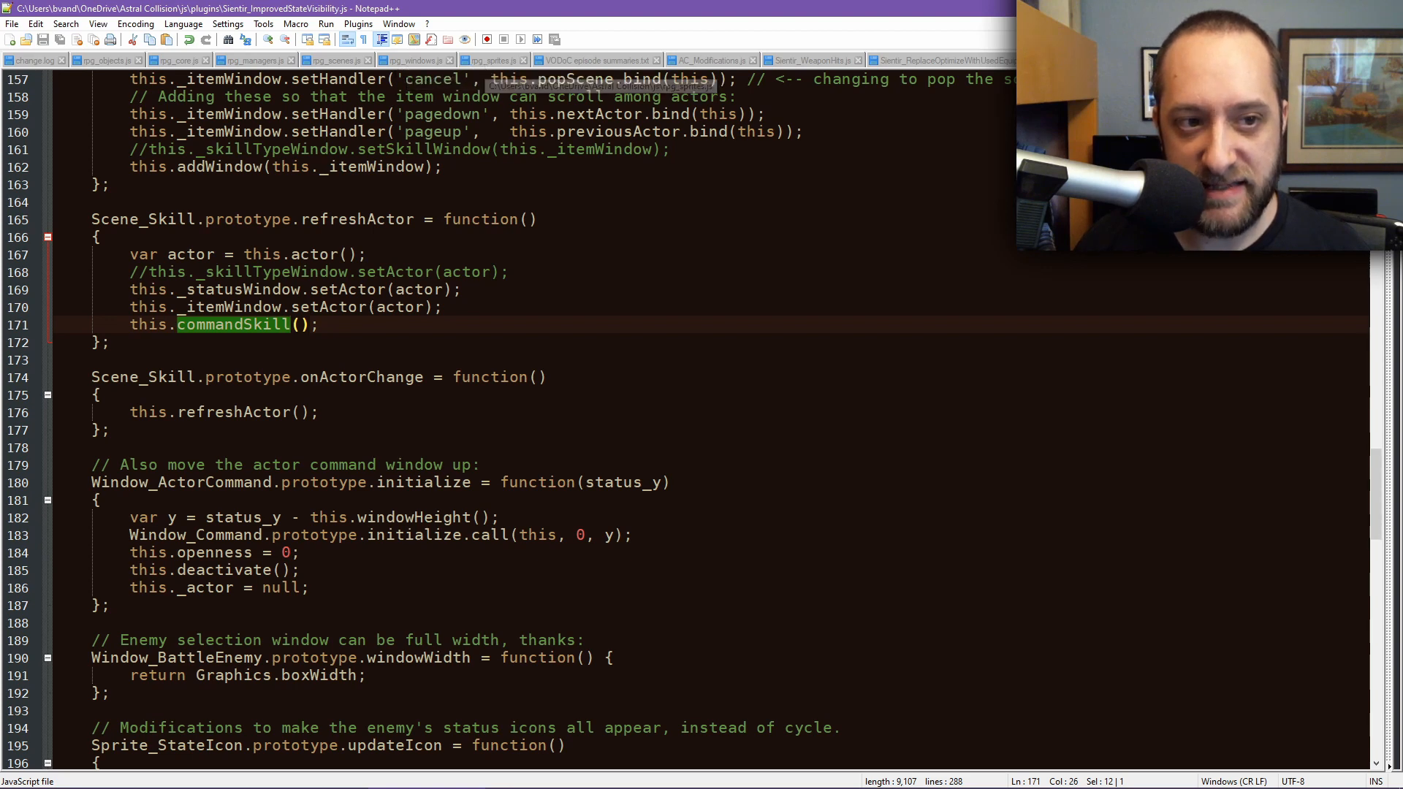
Switch to rpg_scenes.js and examine Scene_Skill's default commandSkill function, highlighting its activate and selectLast calls.
click(334, 60)
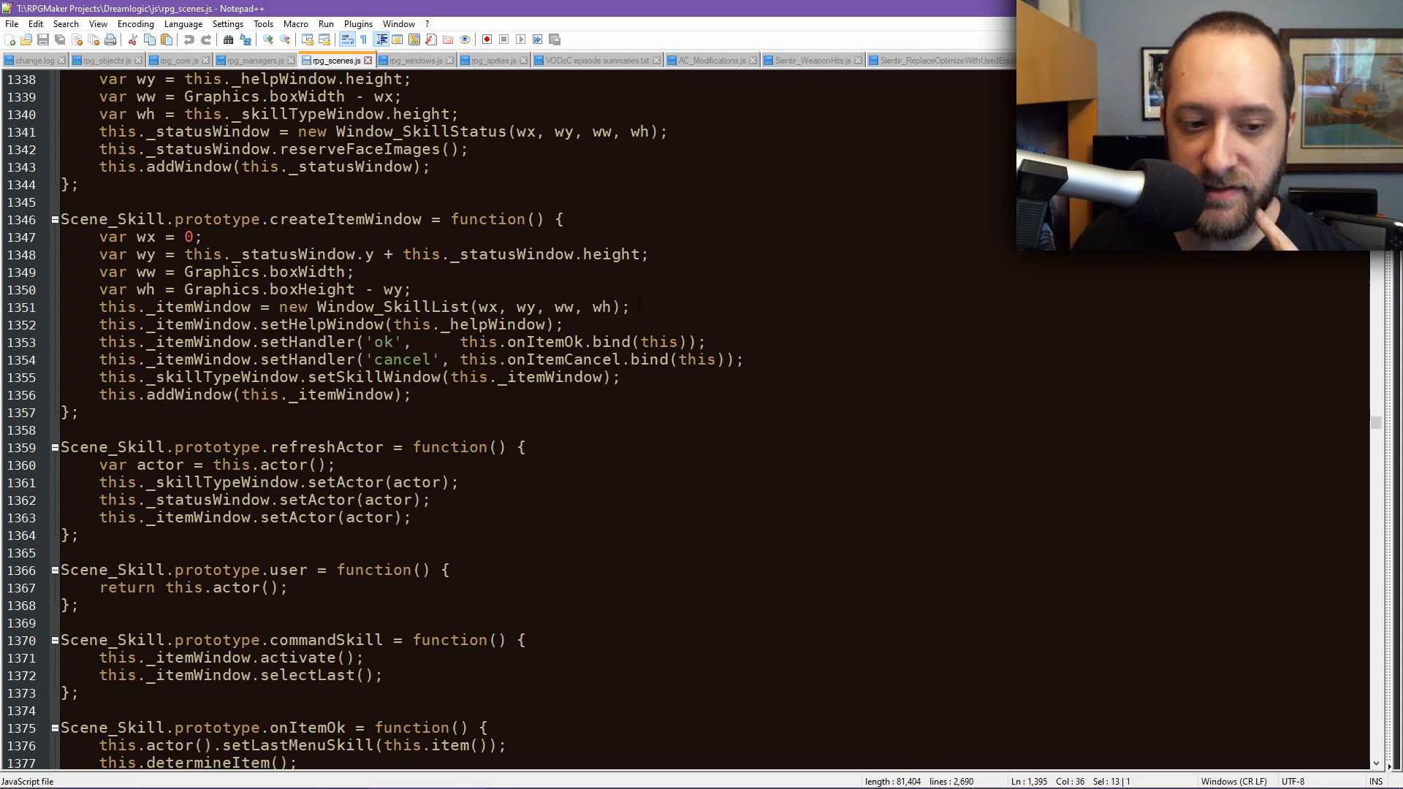
scroll(567, 308, down, 1)
scroll(567, 308, down, 2)
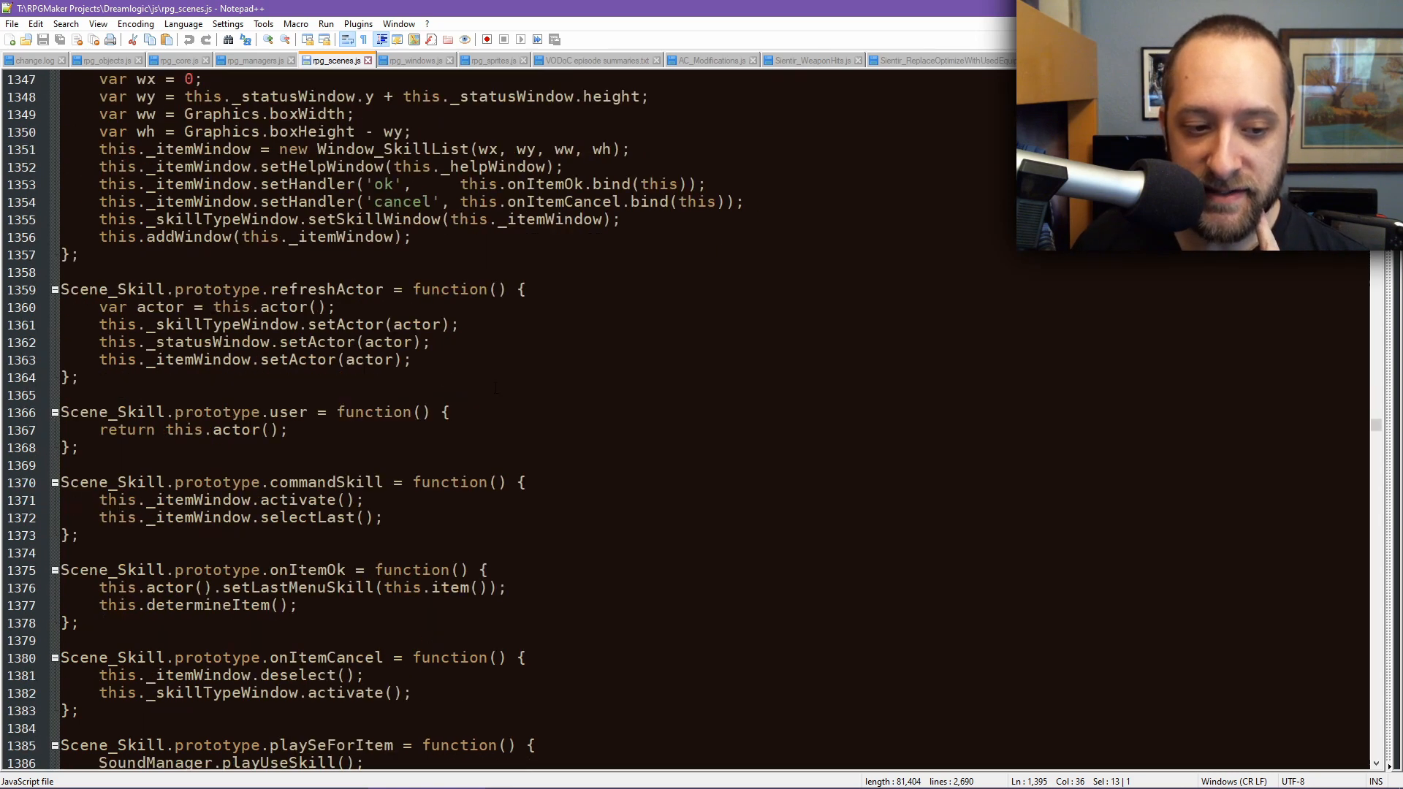
double_click(356, 482)
double_click(300, 500)
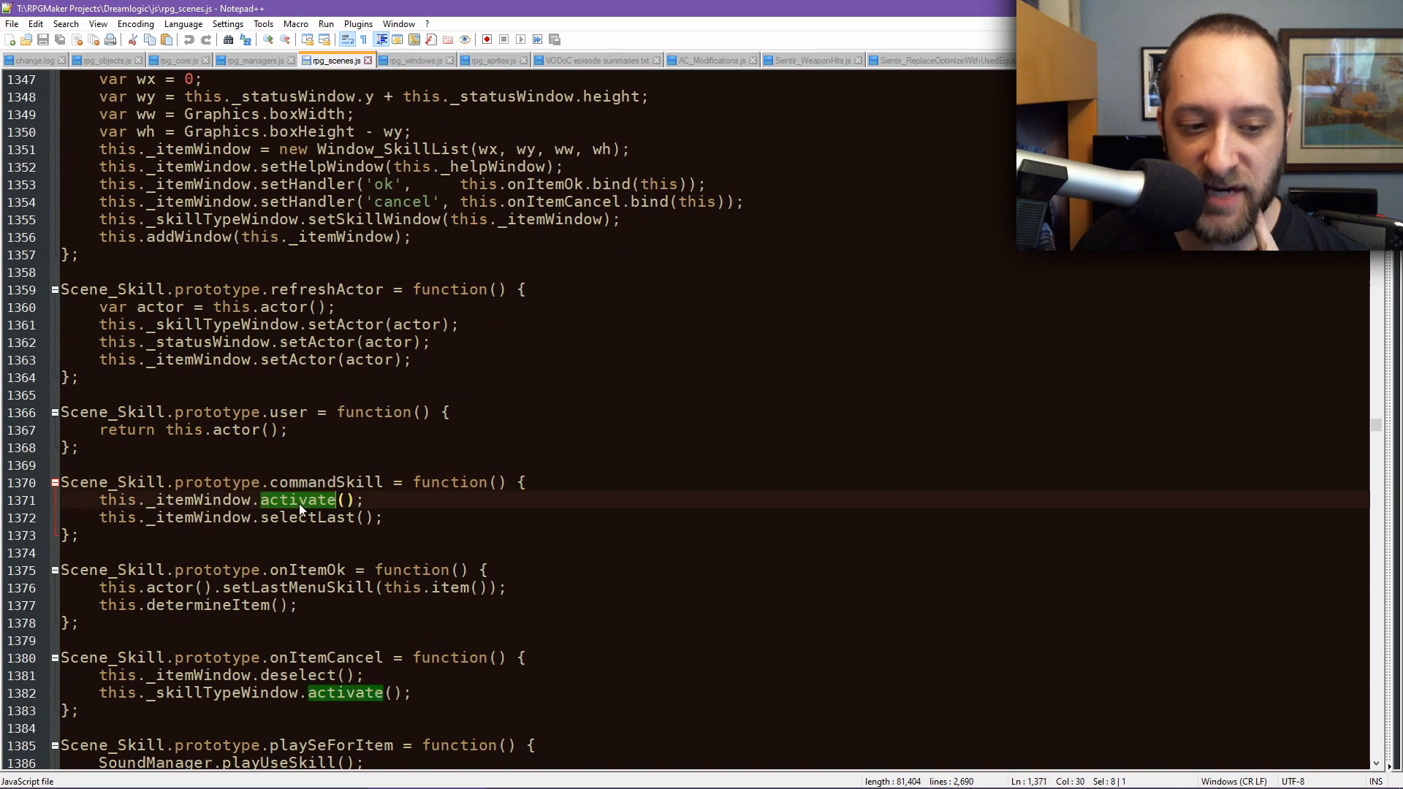
double_click(344, 517)
scroll(494, 552, down, 3)
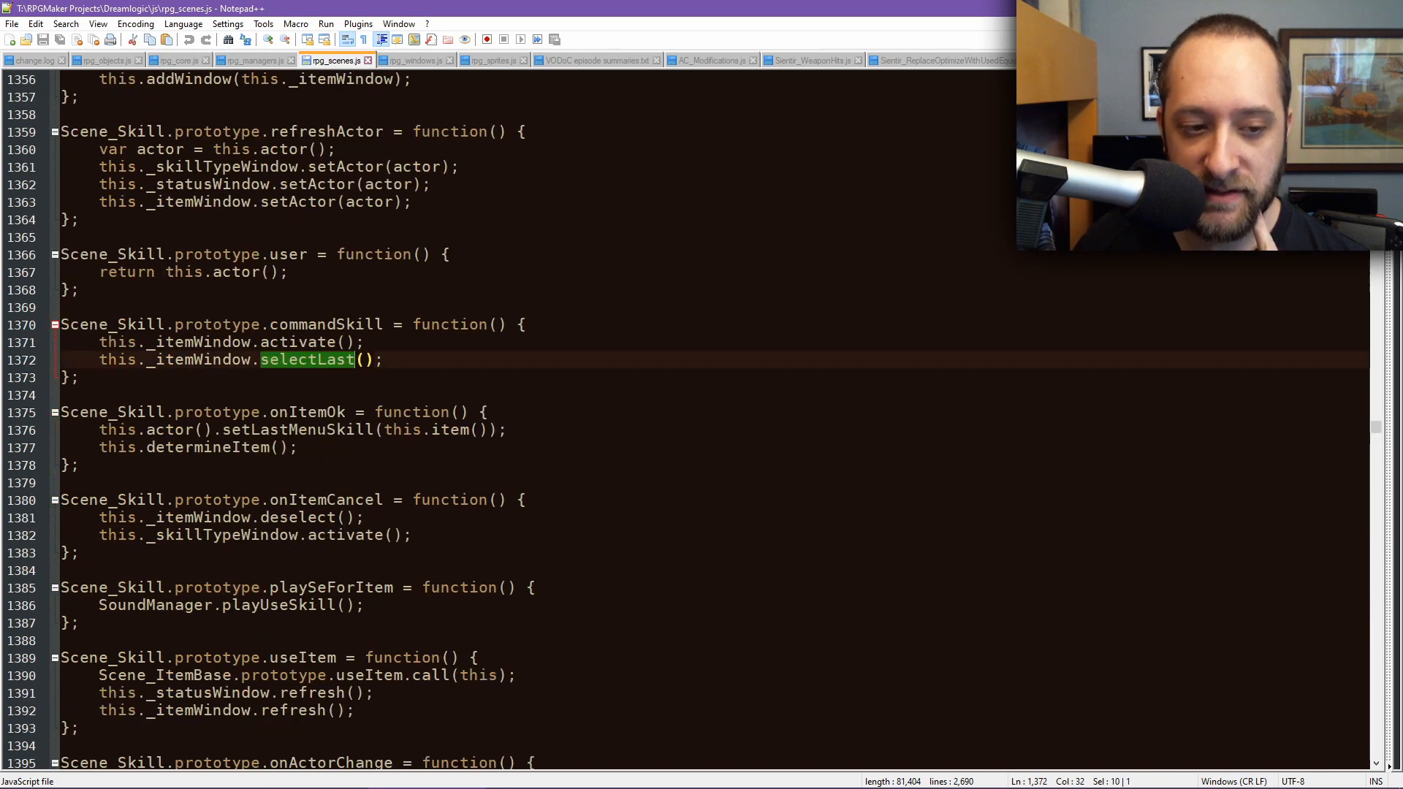
Examine Scene_Skill's default onActorChange function in rpg_scenes.js, highlighting its refreshActor and _skillTypeWindow activate calls.
scroll(319, 412, down, 4)
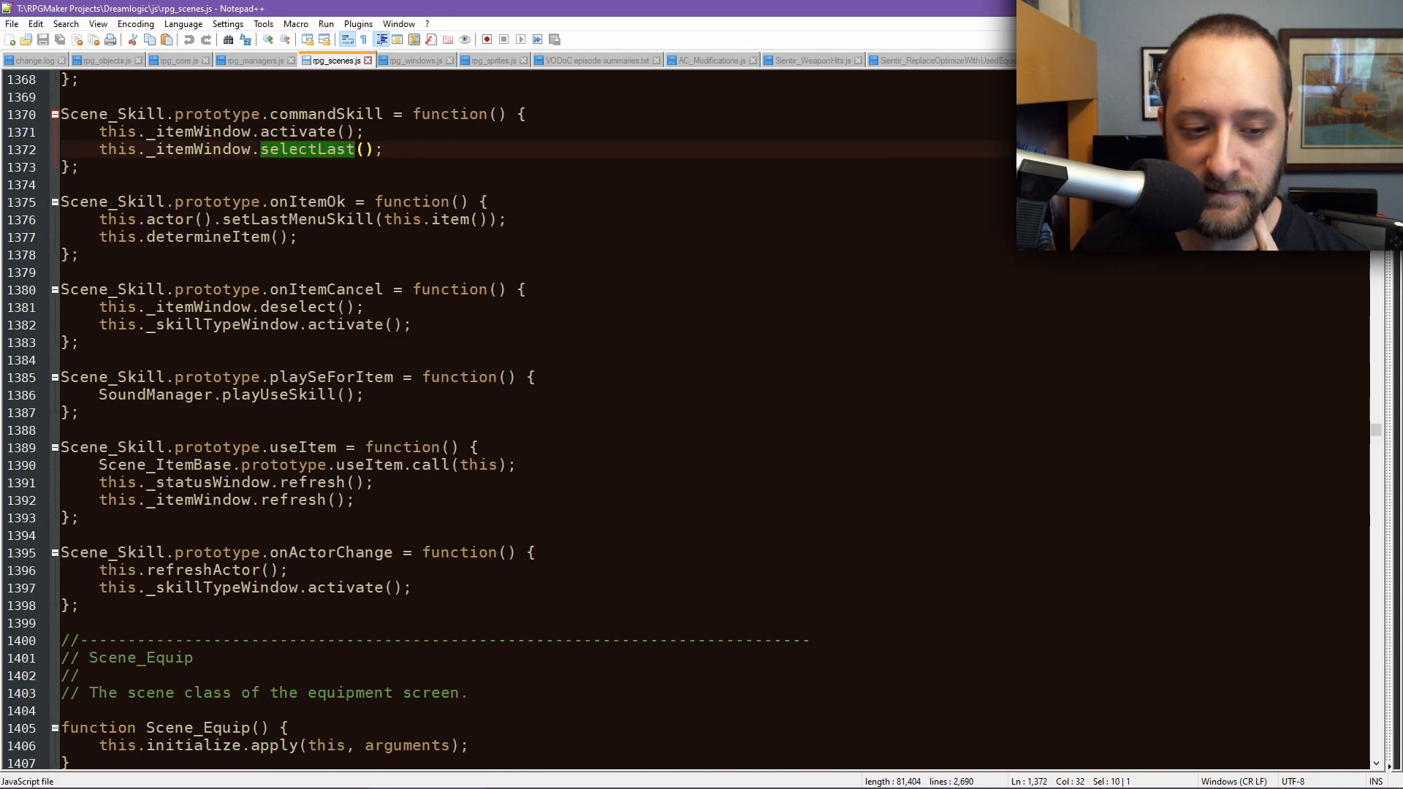
double_click(205, 570)
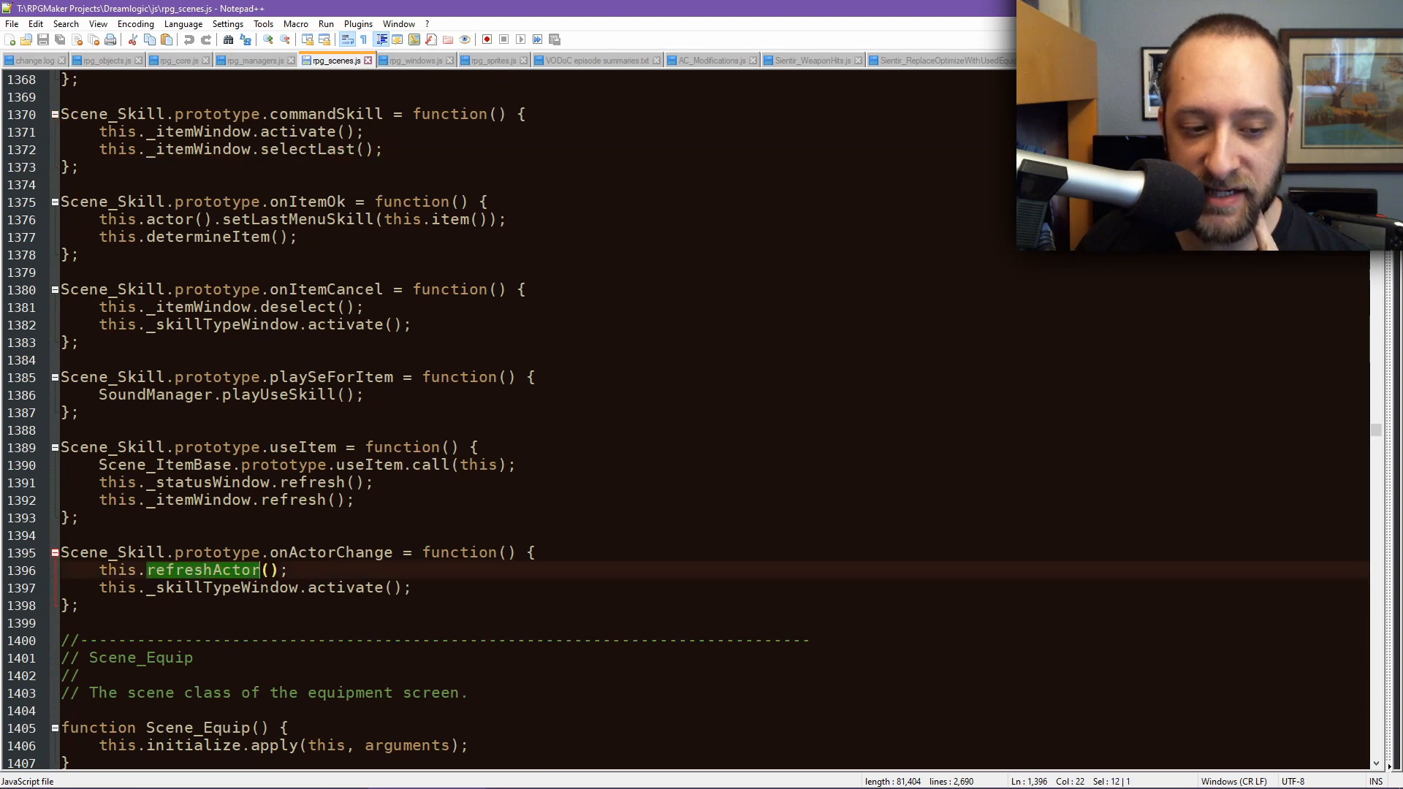
double_click(344, 587)
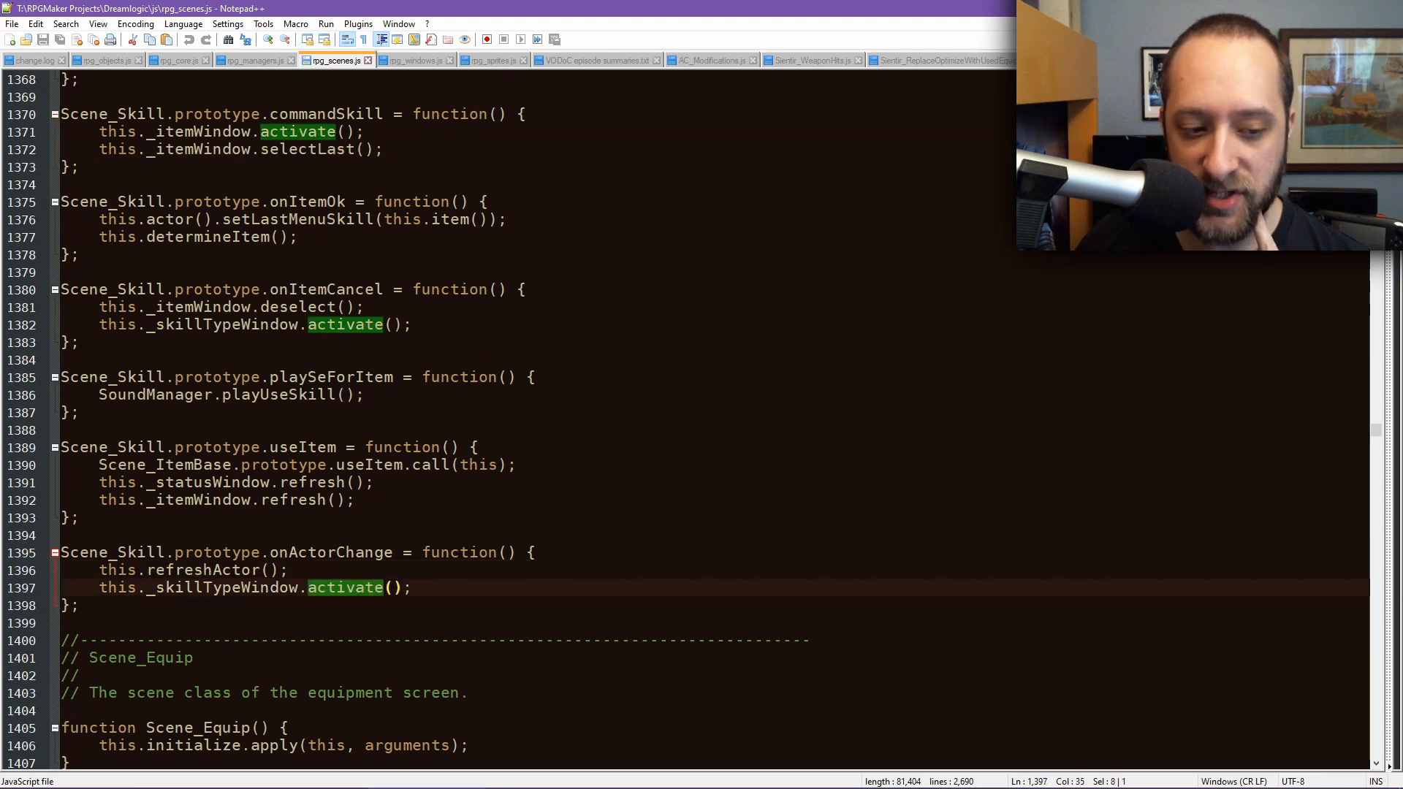
double_click(256, 571)
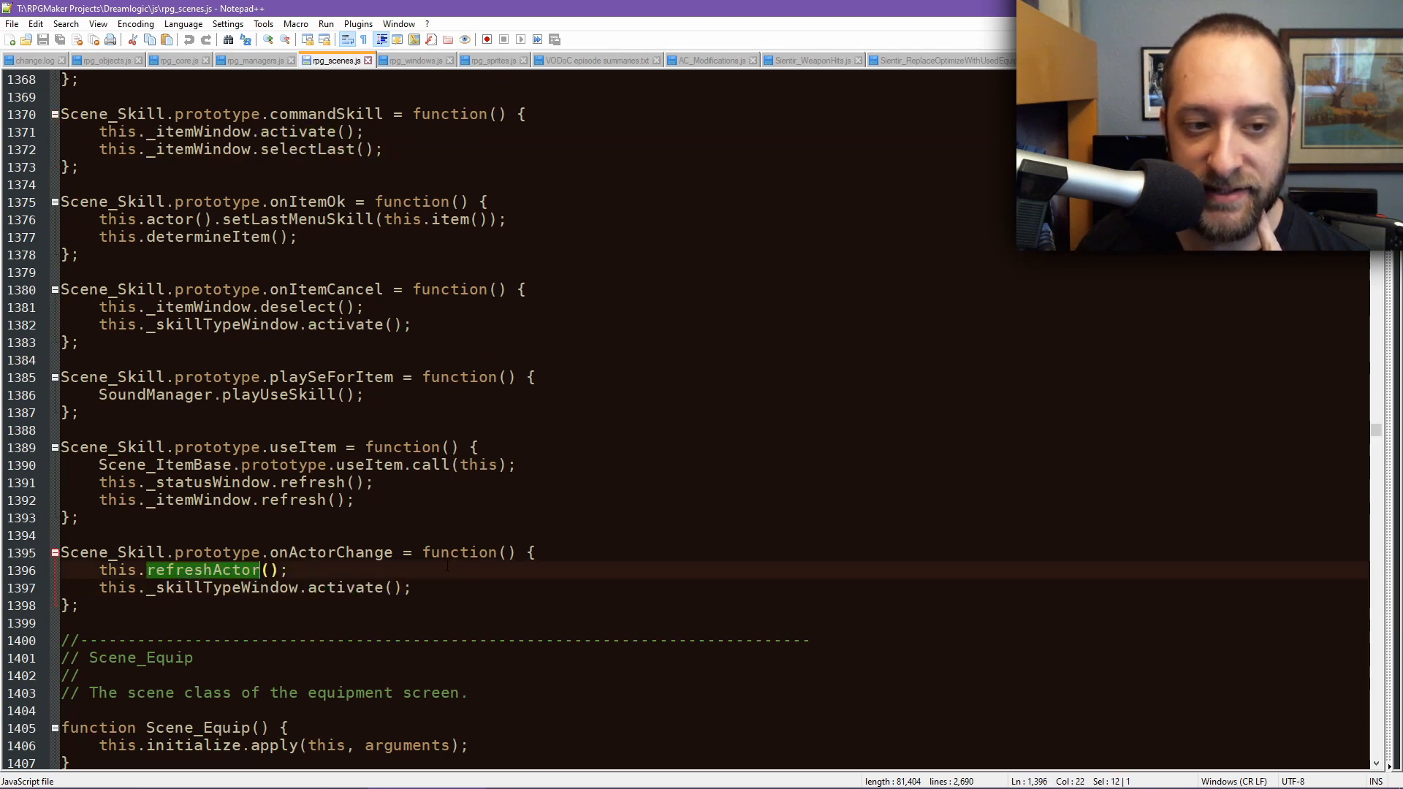
Compare it with the default commandSkill function, highlighting its activate call, and review refreshActor, createItemWindow and createStatusWindow.
scroll(440, 537, up, 2)
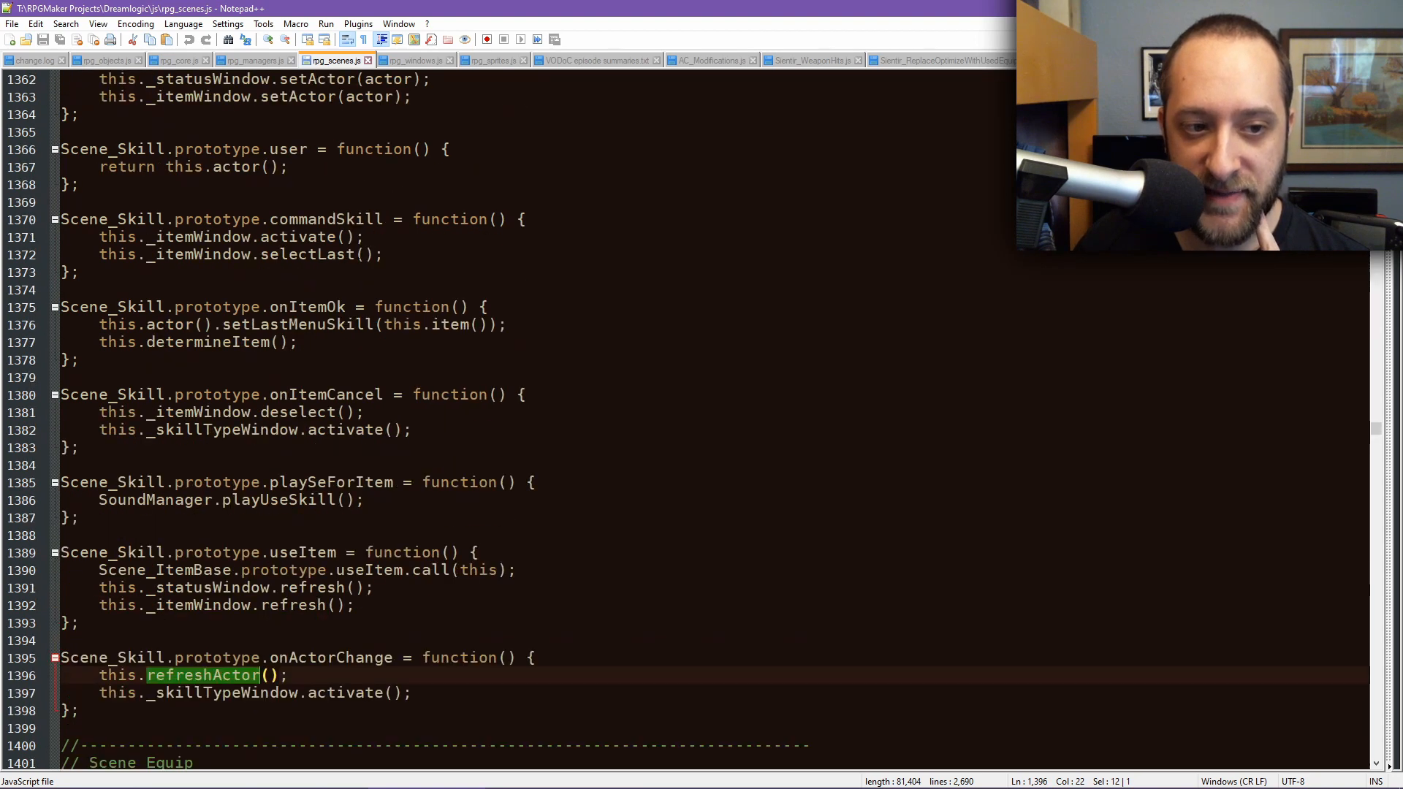
double_click(308, 252)
double_click(298, 236)
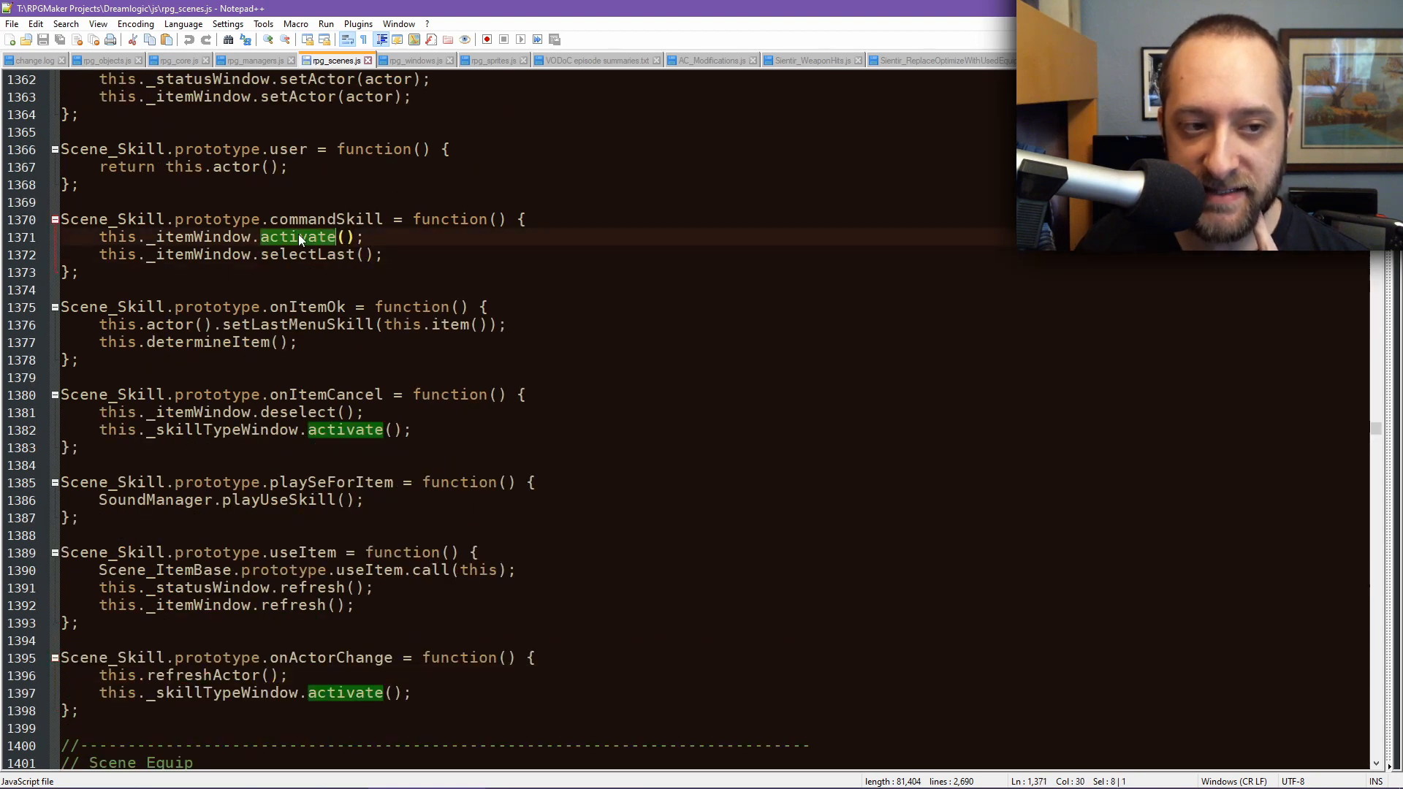
scroll(299, 234, up, 5)
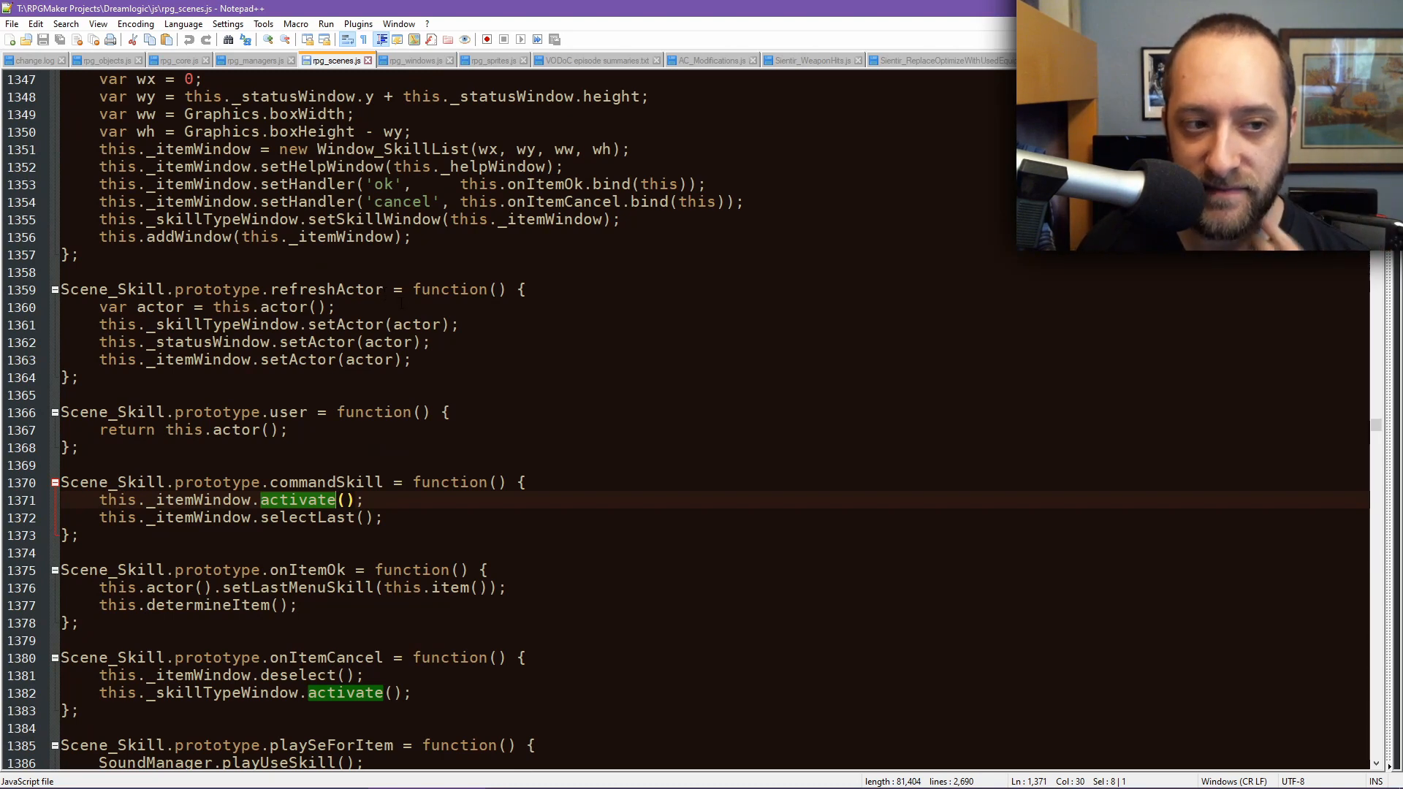
scroll(359, 325, up, 5)
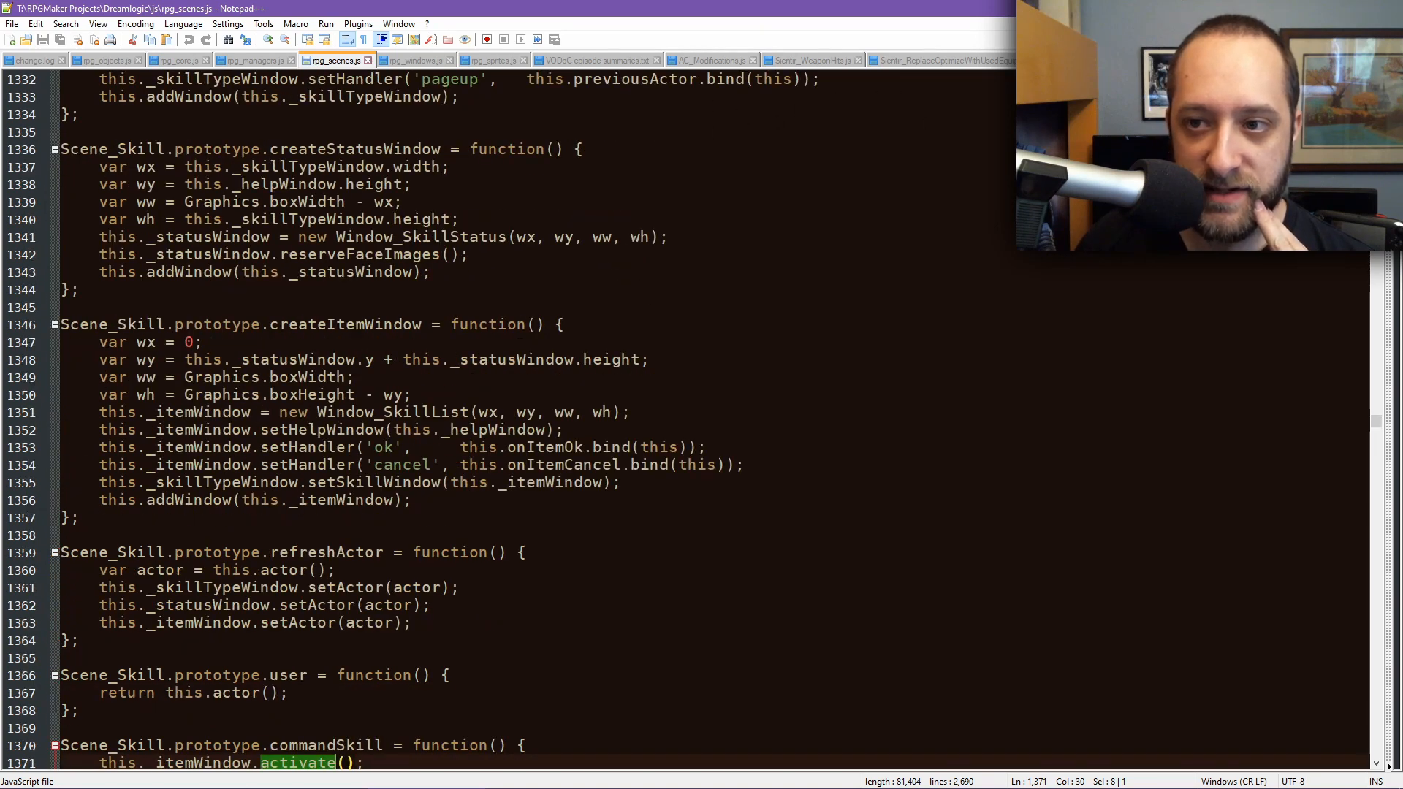
Return to the ImprovedStateVisibility plugin file and skim its remaining code, from the onActorChange override through the Sprite_StateIcon and Sprite_Enemy functions.
key(ctrl+Tab)
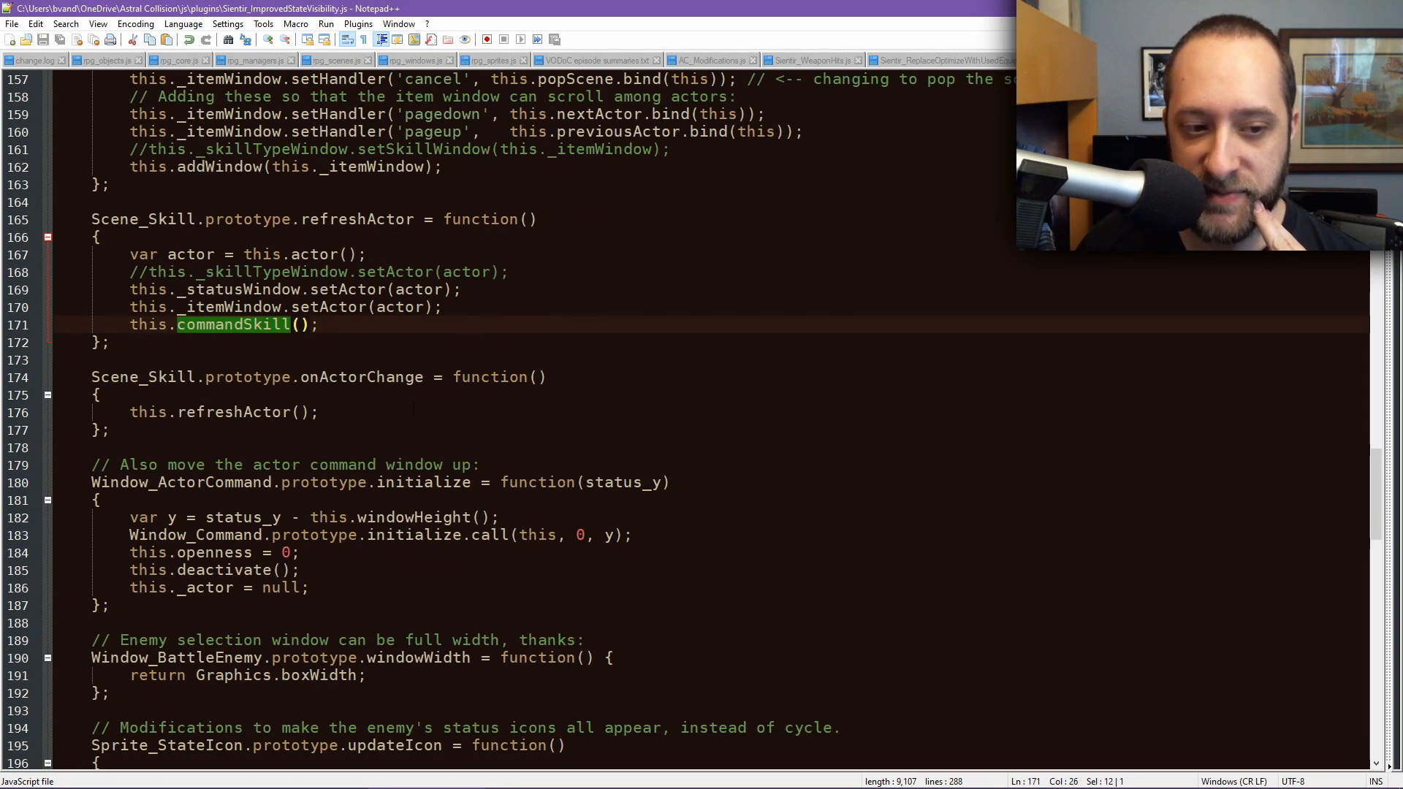
click(414, 407)
scroll(413, 408, down, 6)
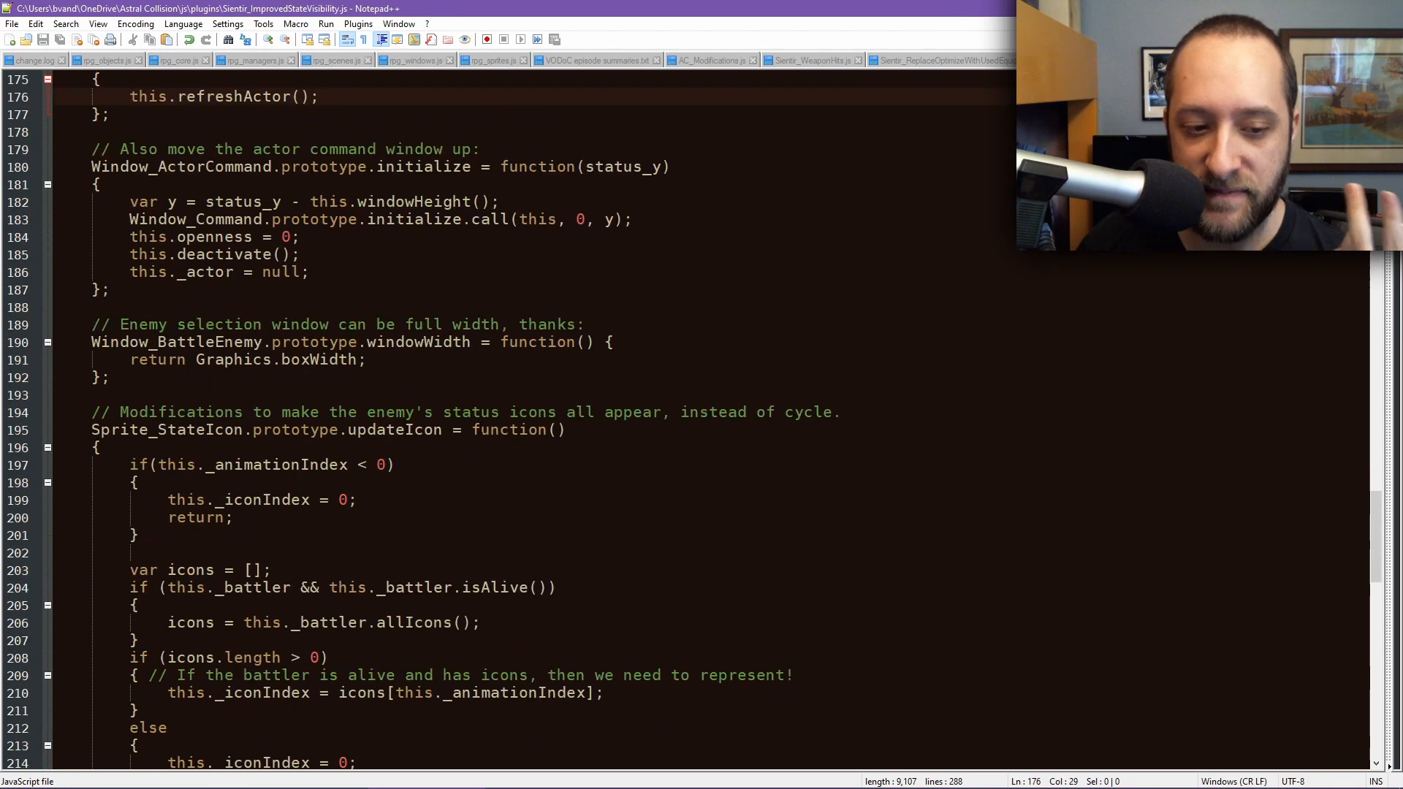
scroll(480, 428, down, 15)
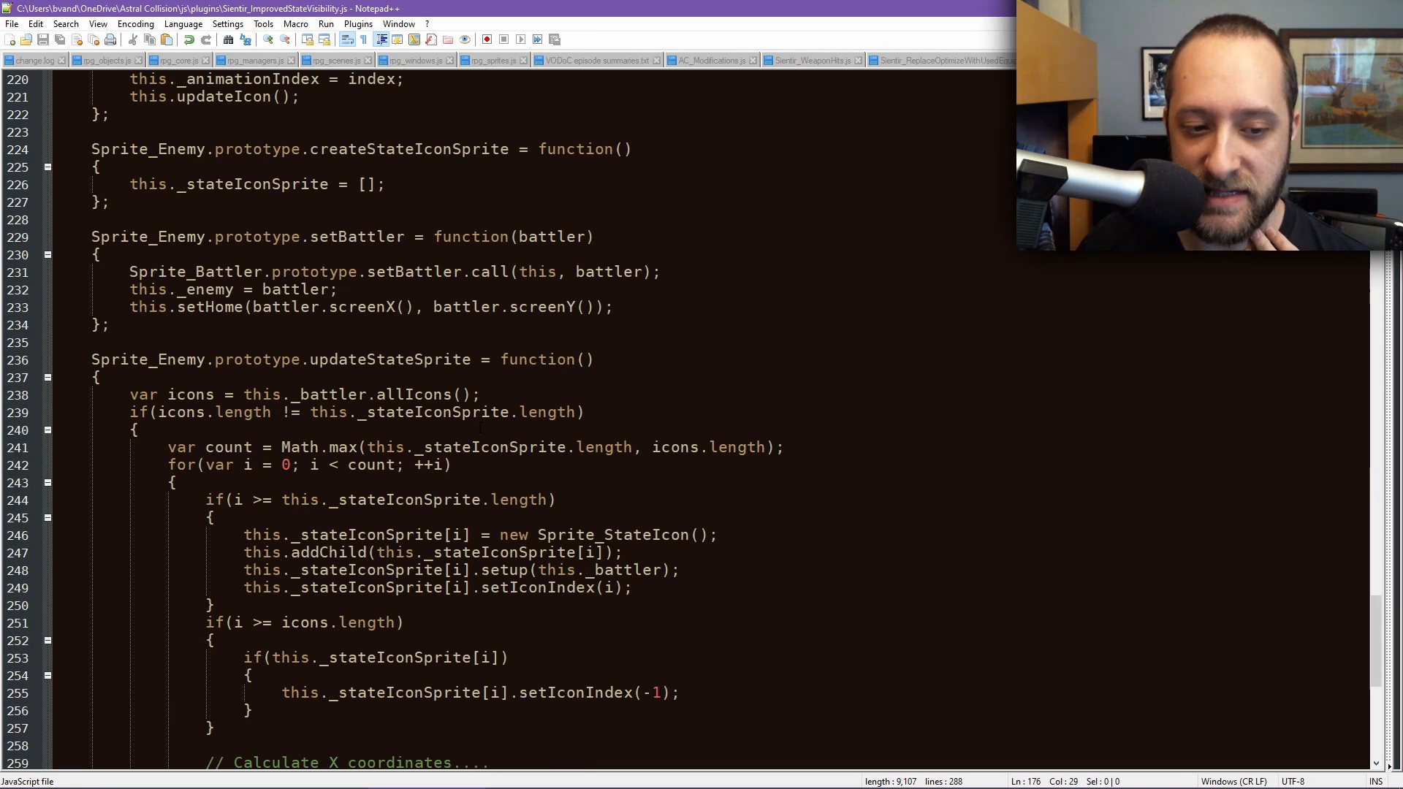
scroll(480, 427, down, 10)
scroll(660, 357, up, 8)
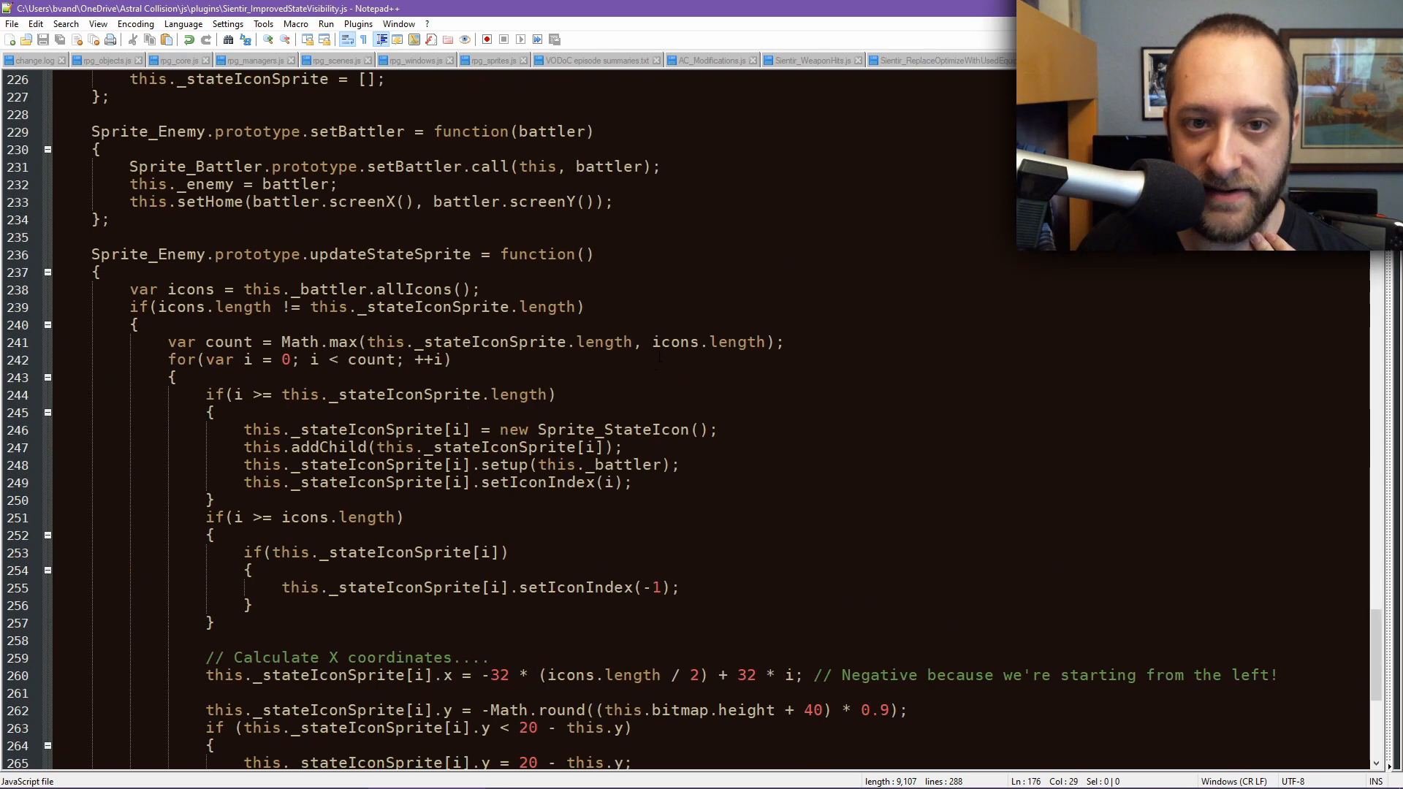
scroll(660, 357, up, 5)
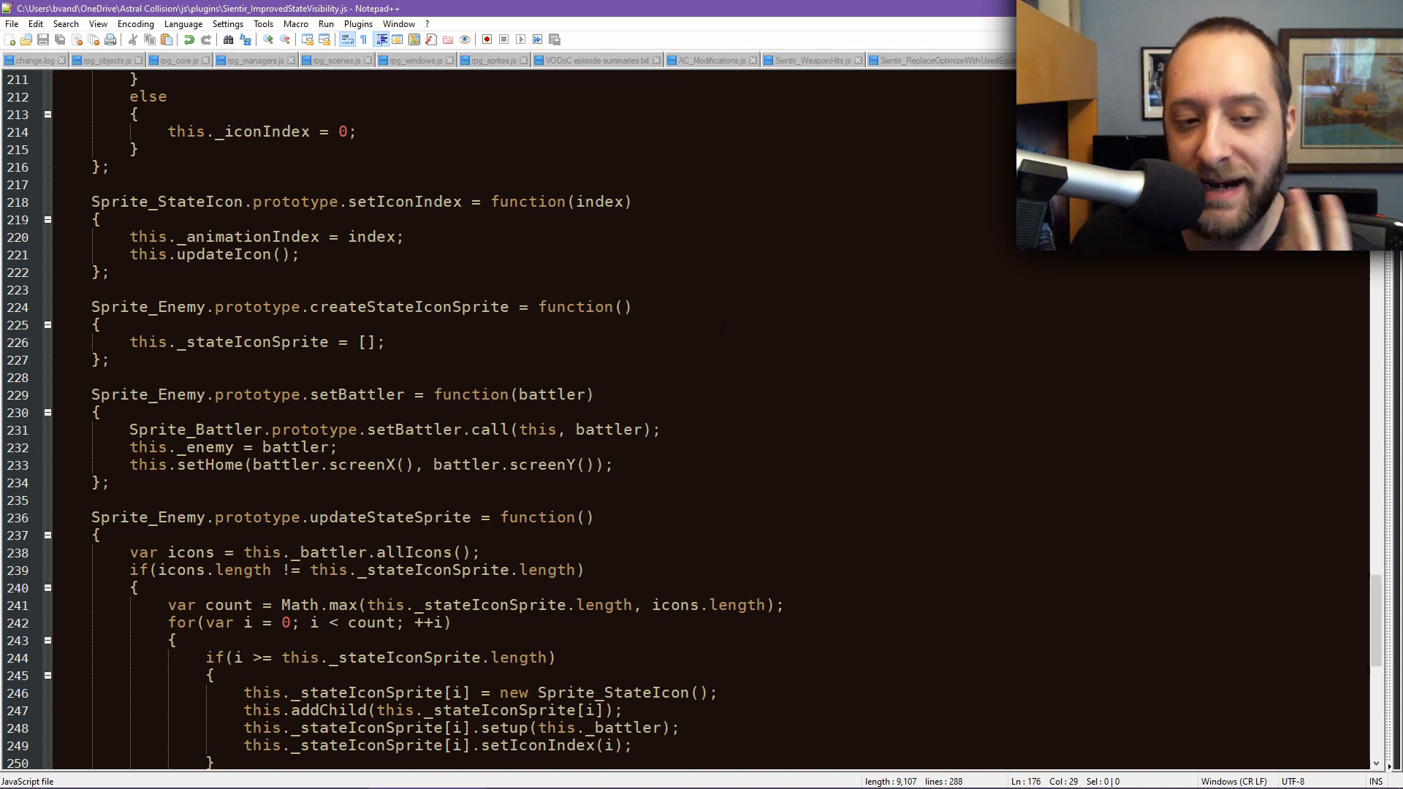
scroll(722, 325, up, 6)
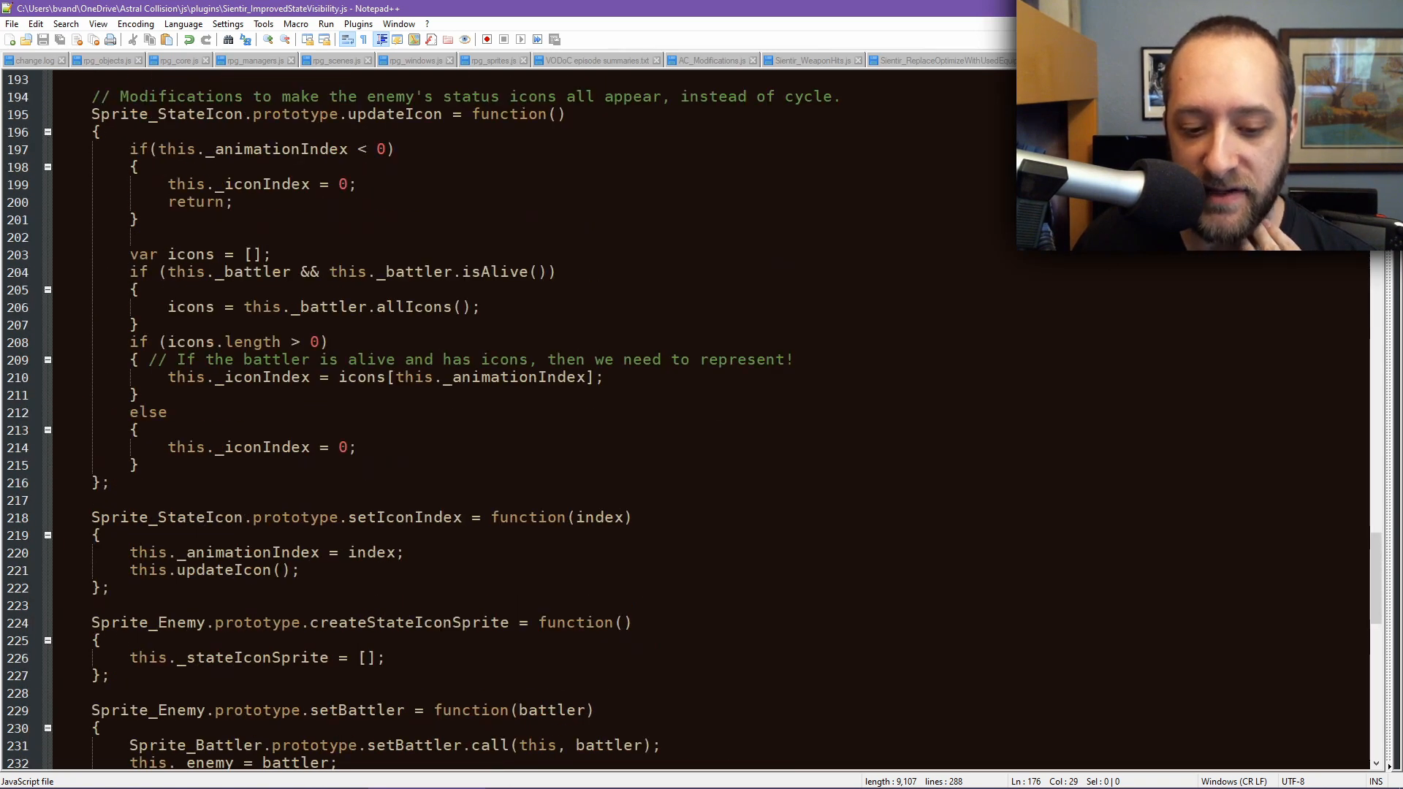
Switch to the Astral Collision Design Documents window and look over the rulers in the Kendran Reigns sheet.
mouse_move(876, 787)
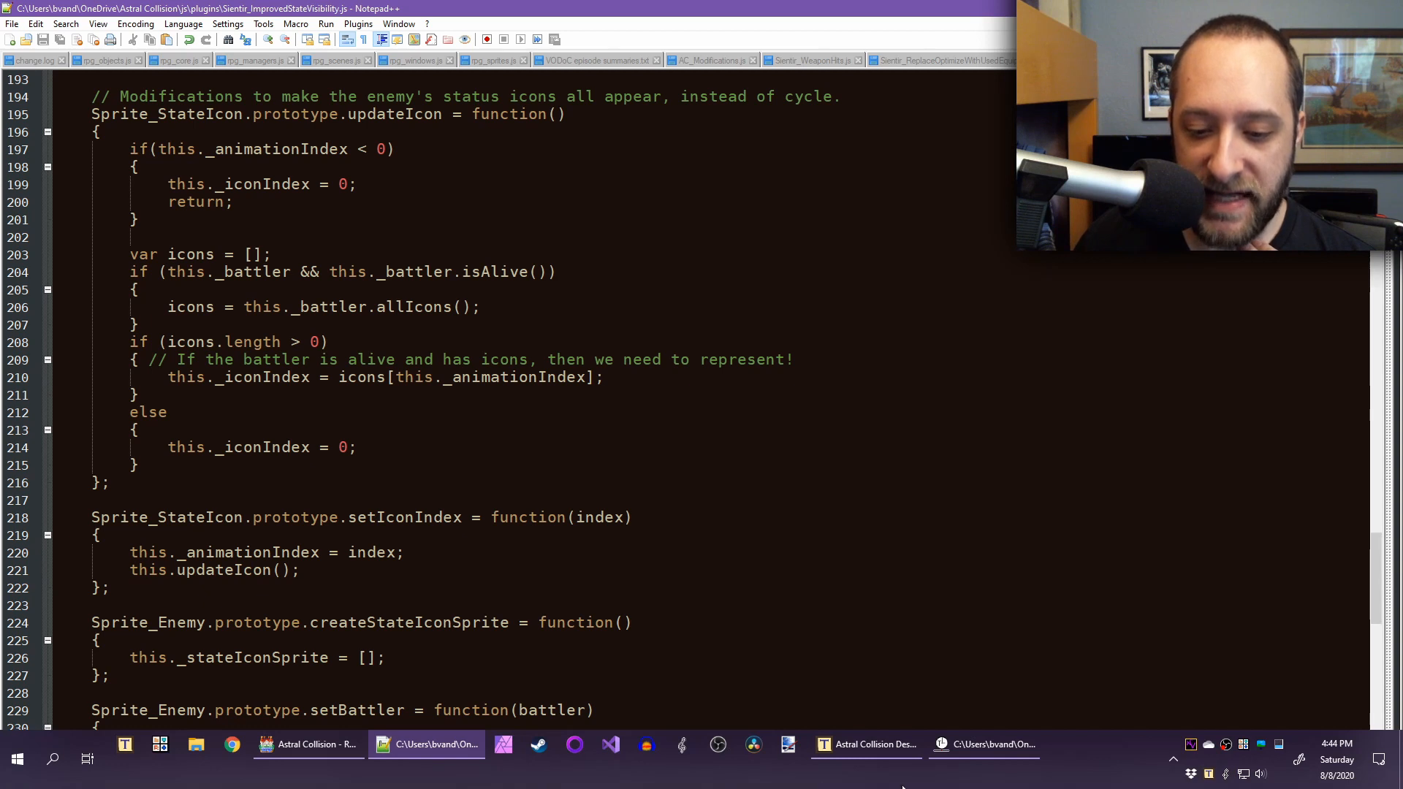
click(880, 775)
scroll(463, 358, down, 2)
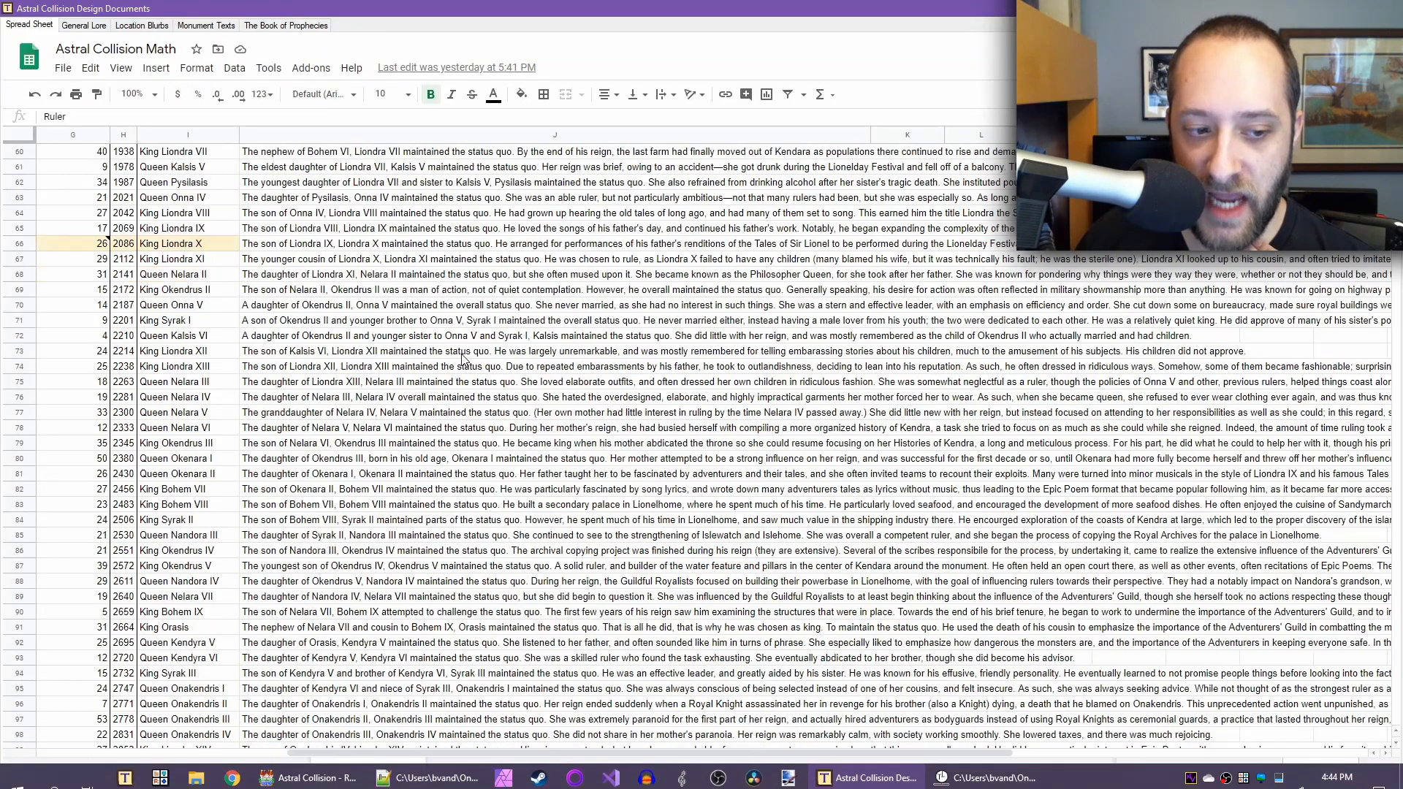
scroll(463, 358, up, 6)
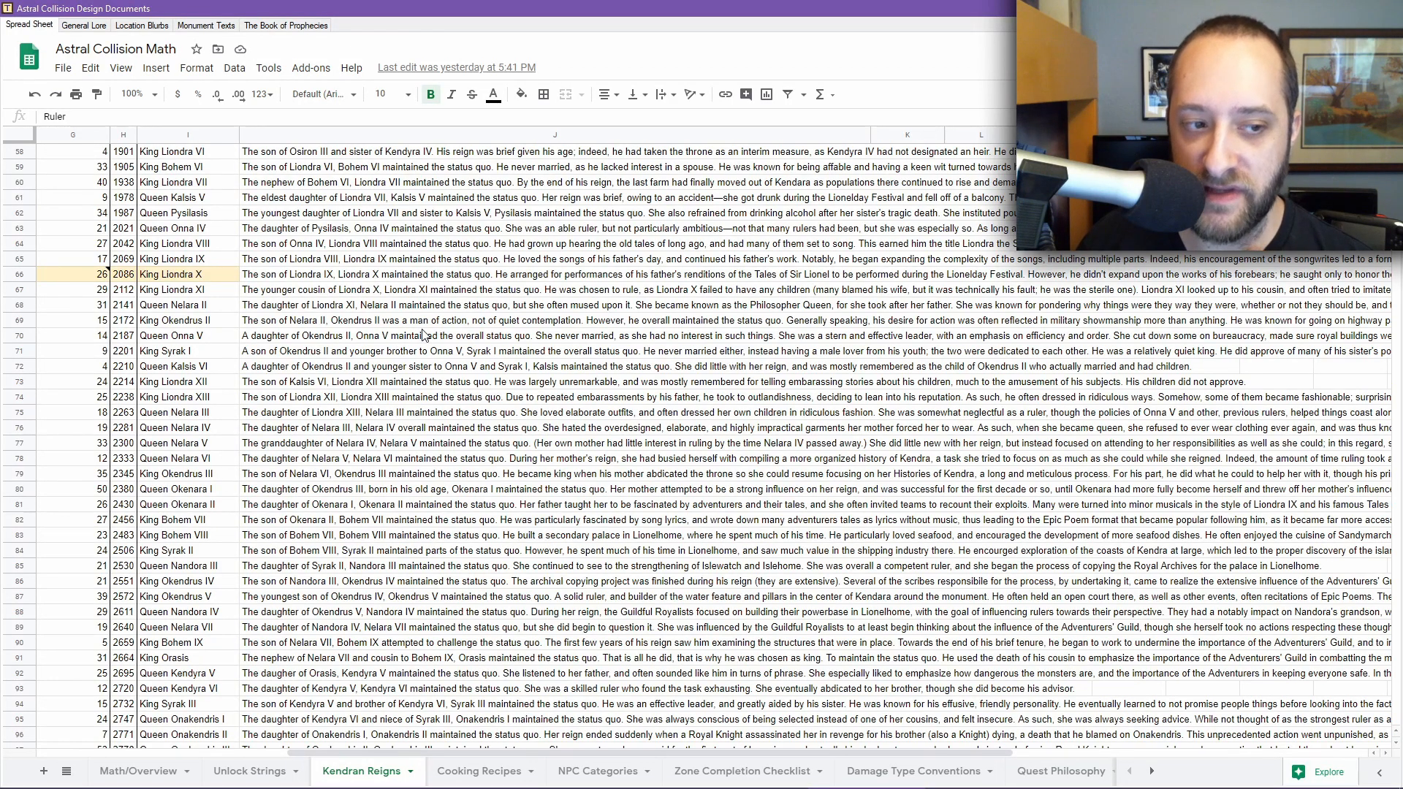
Switch to the Timeline program and read through the Kendra - Astral Shard events from year 0 to the 800s.
click(965, 774)
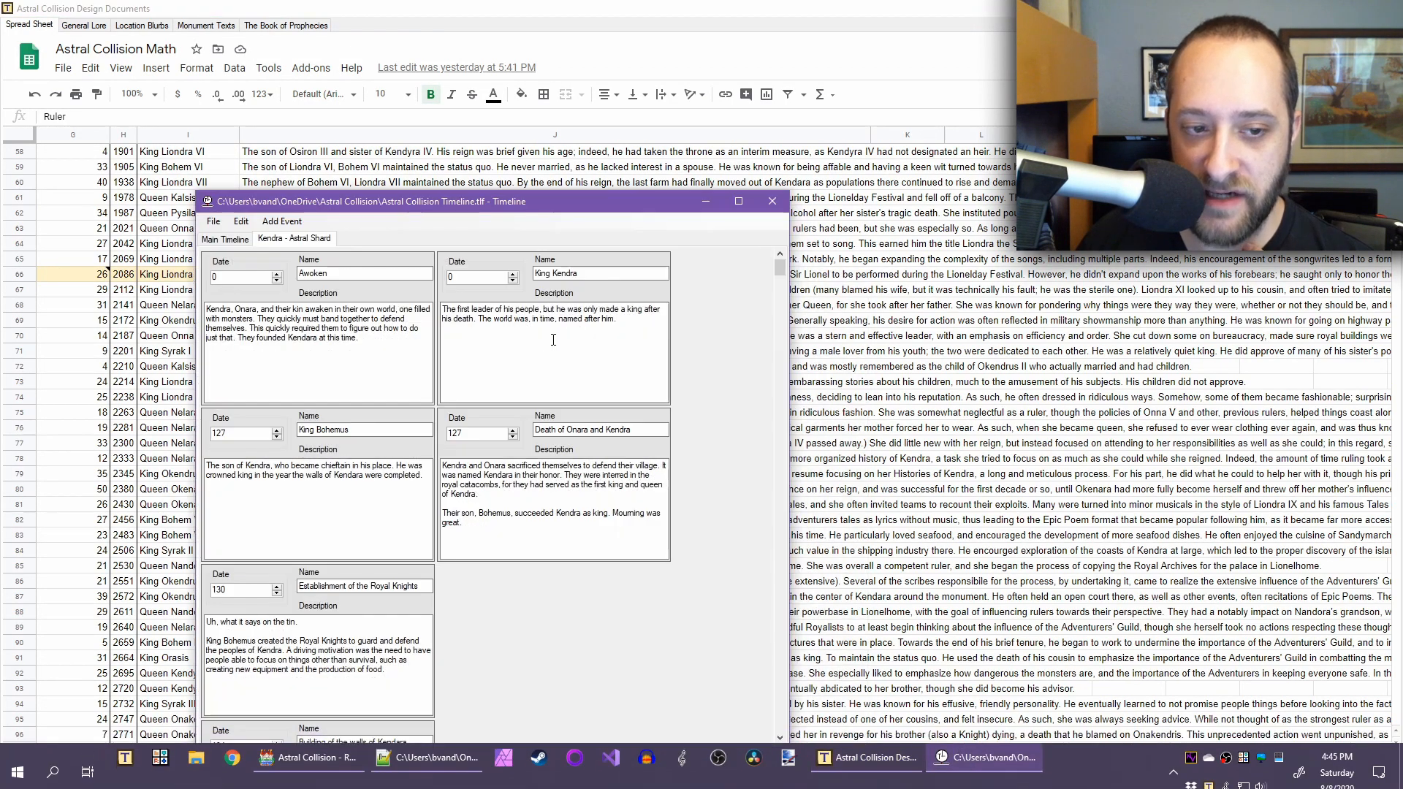
scroll(679, 402, down, 5)
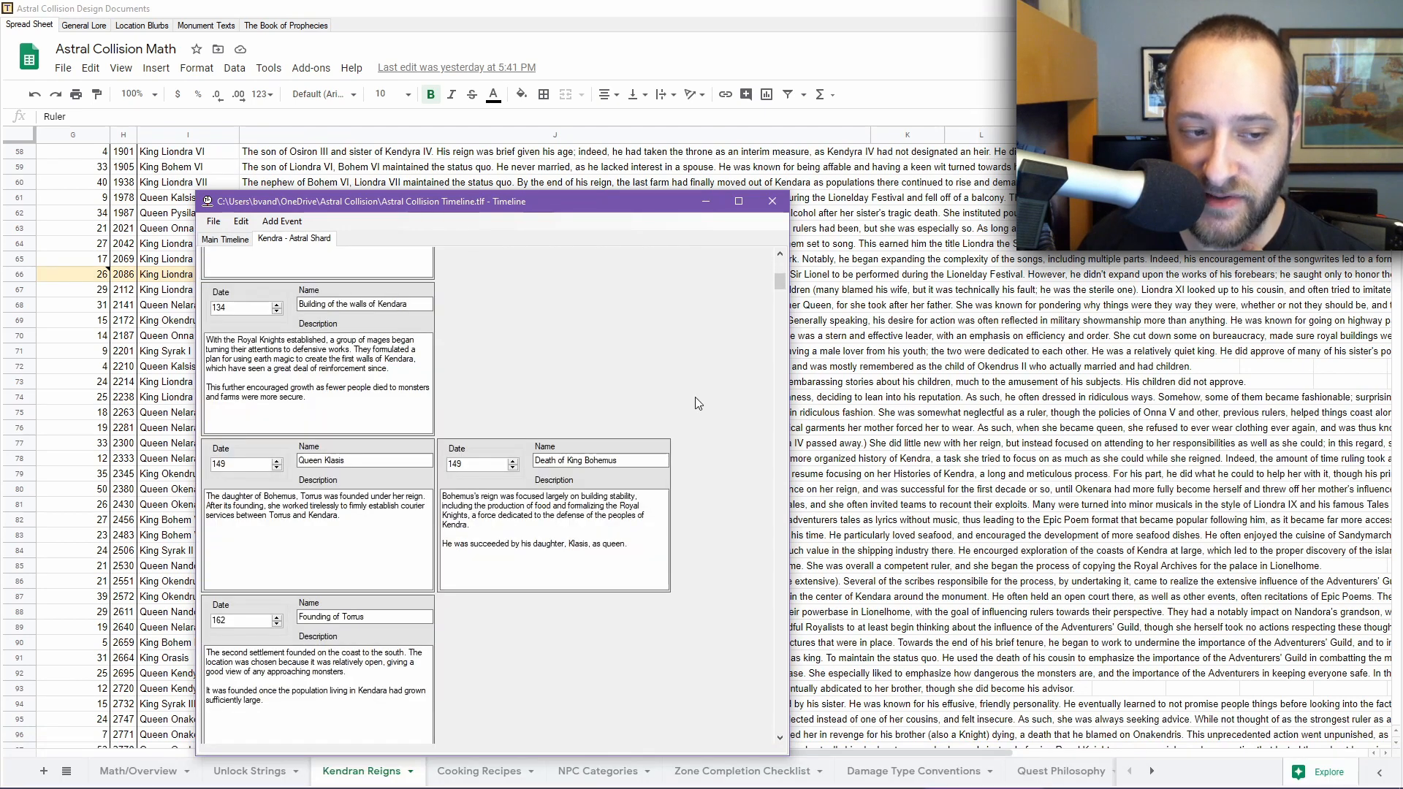
scroll(698, 403, down, 1)
scroll(698, 404, down, 3)
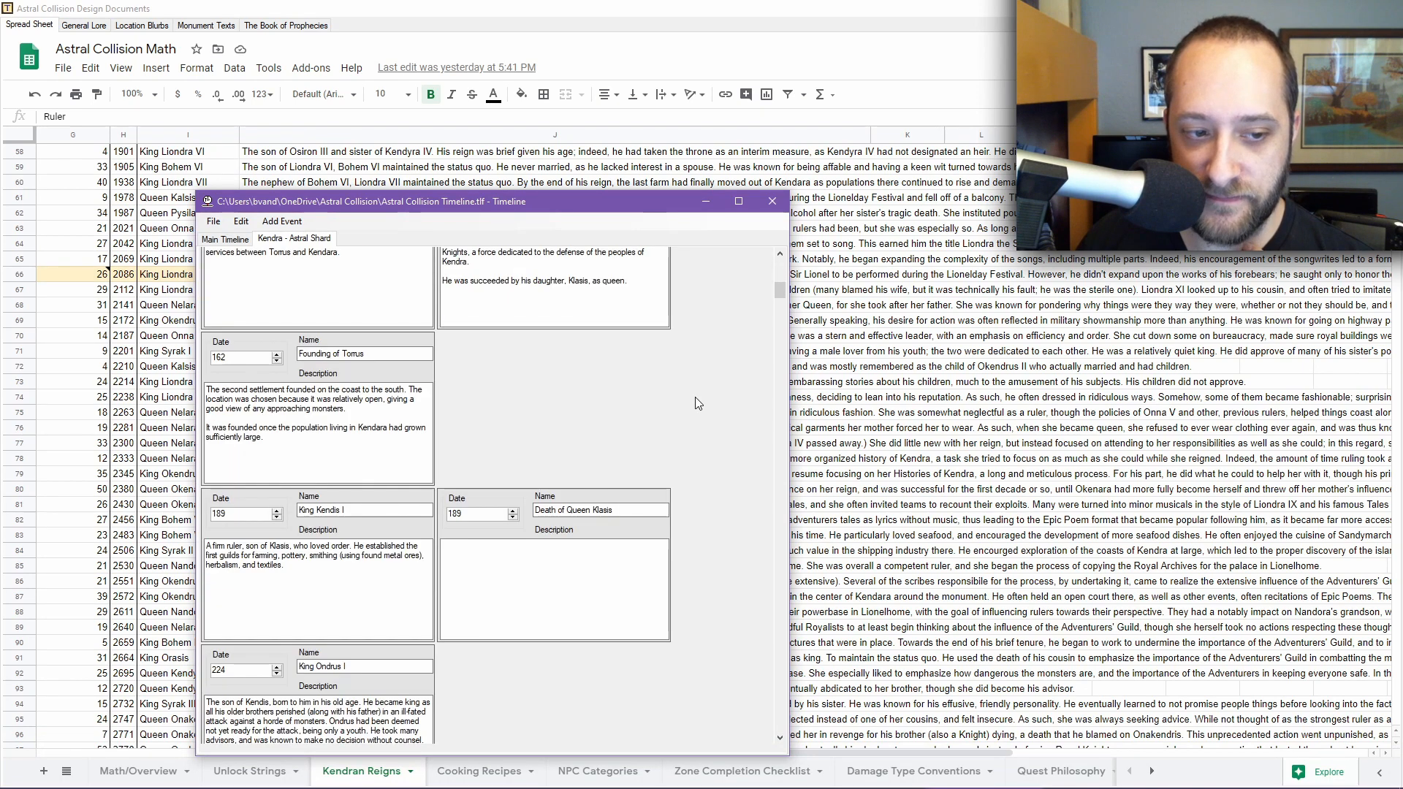
scroll(695, 397, down, 7)
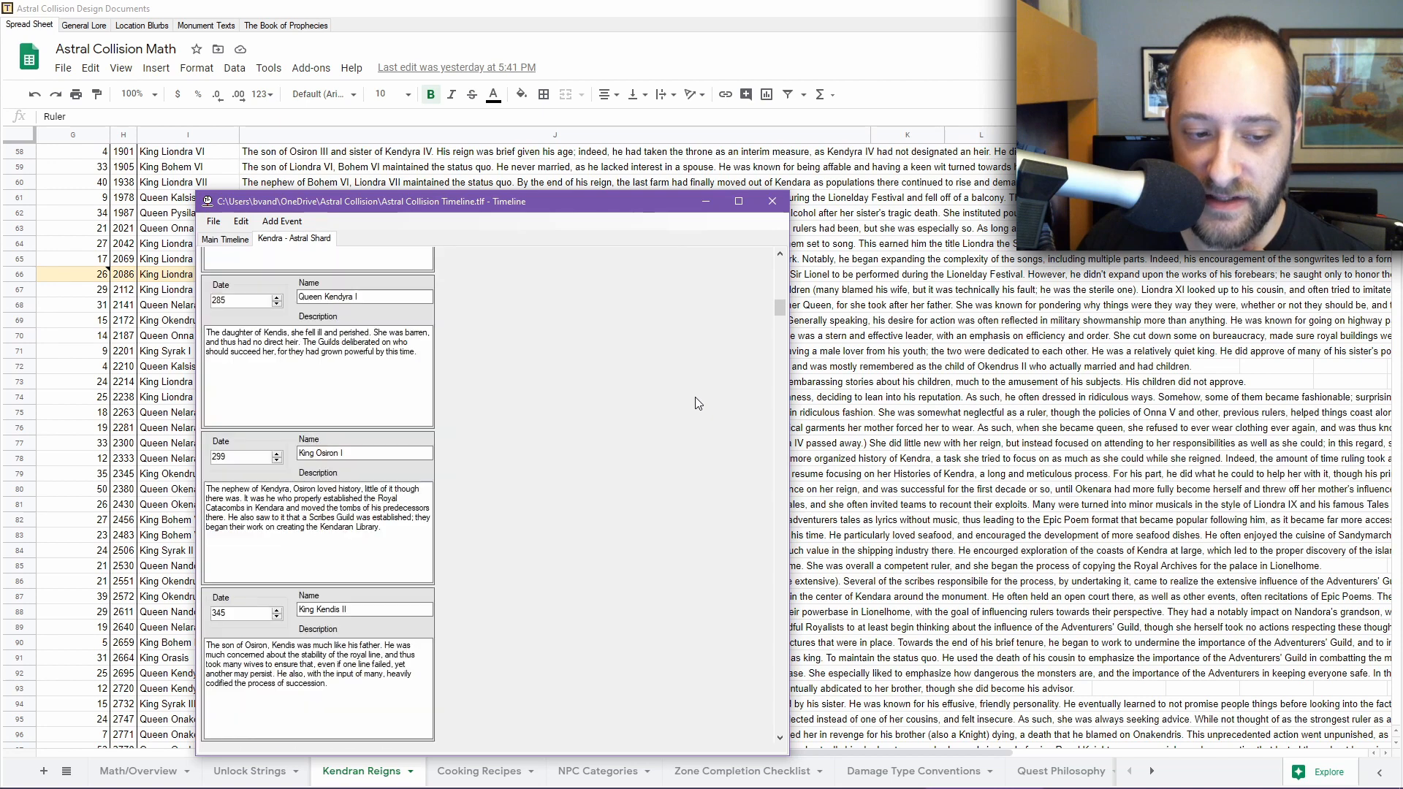
scroll(695, 396, down, 8)
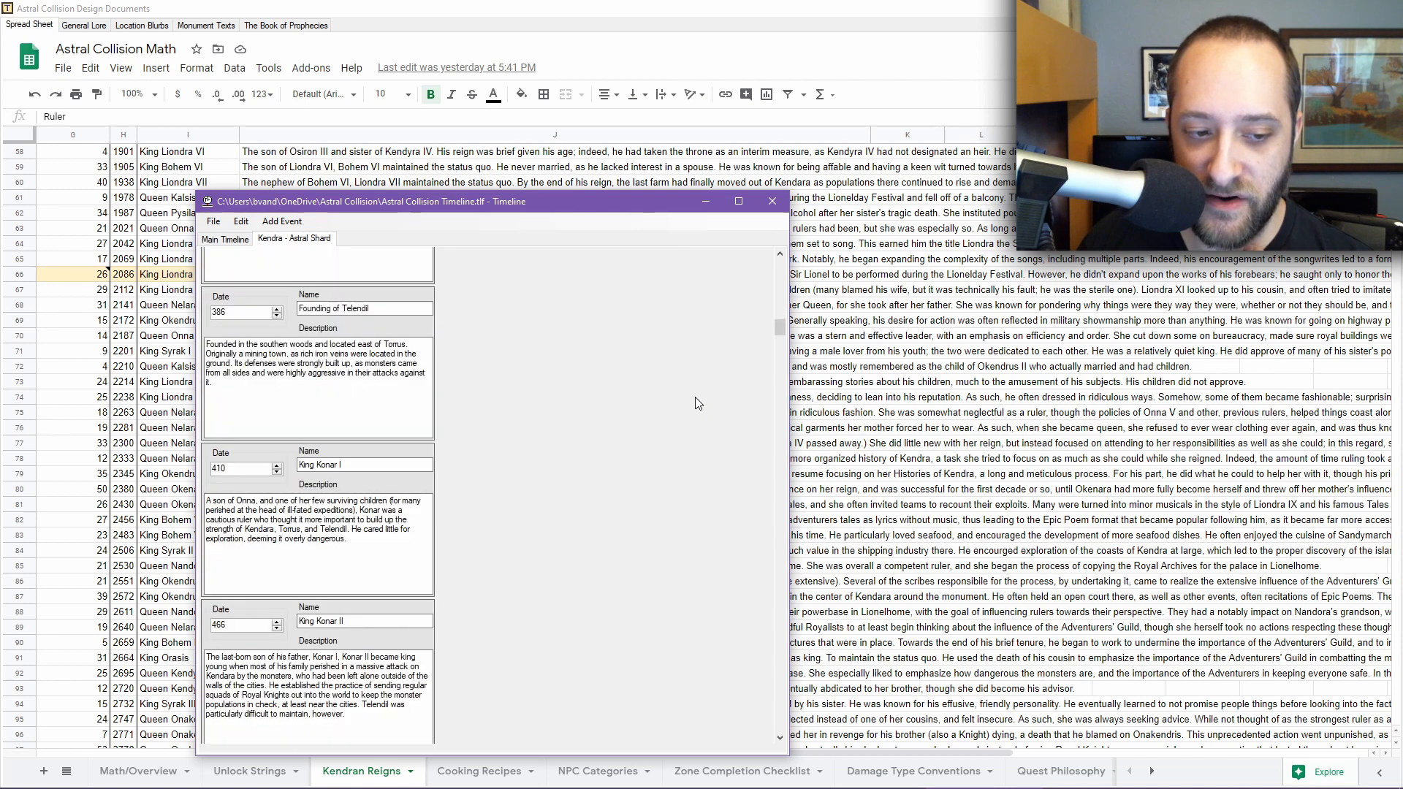
scroll(695, 397, down, 6)
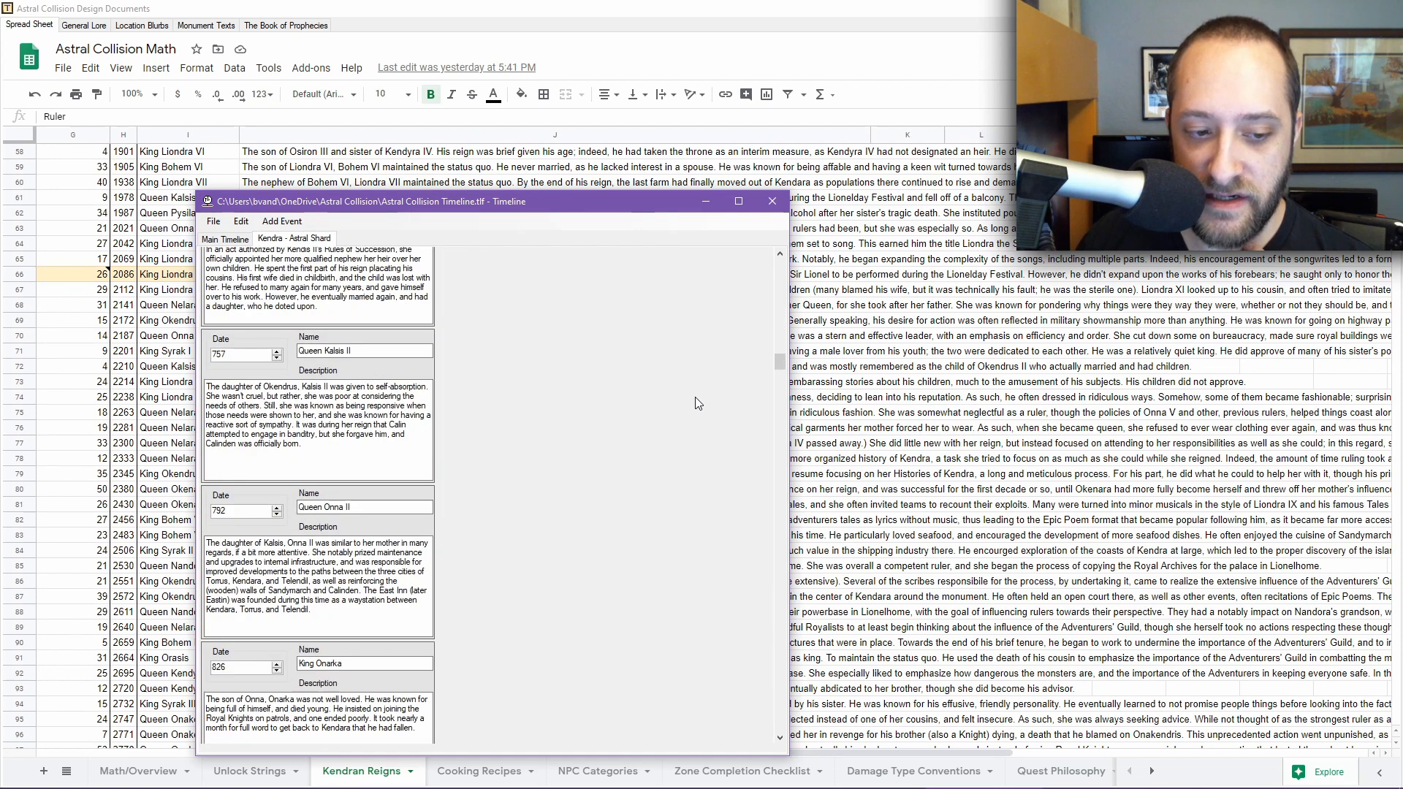
Open the Timeline Overview for the Kendra - Astral Shard timeline and enlarge its date scale to spread out the earliest events.
click(245, 221)
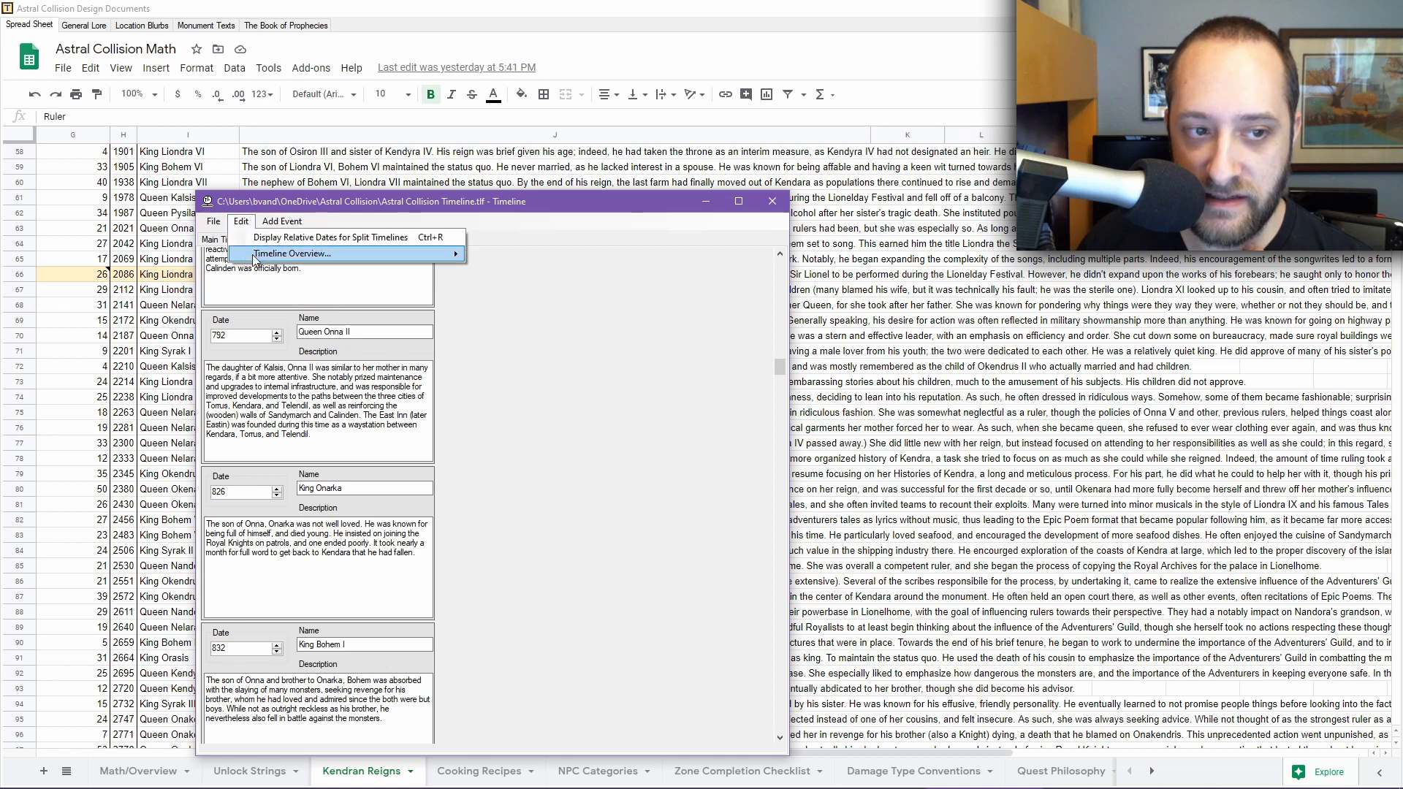
mouse_move(283, 255)
click(501, 258)
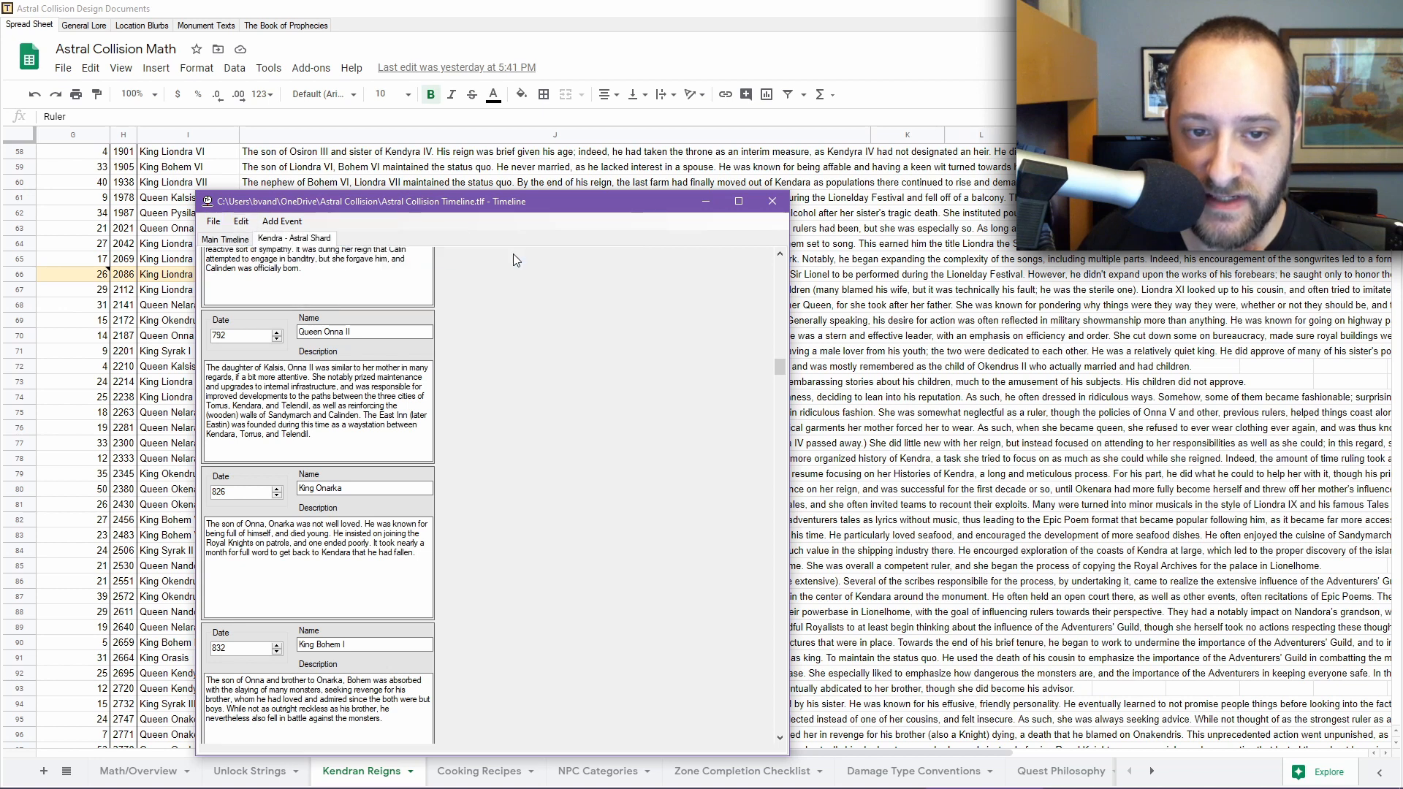
scroll(233, 245, down, 1)
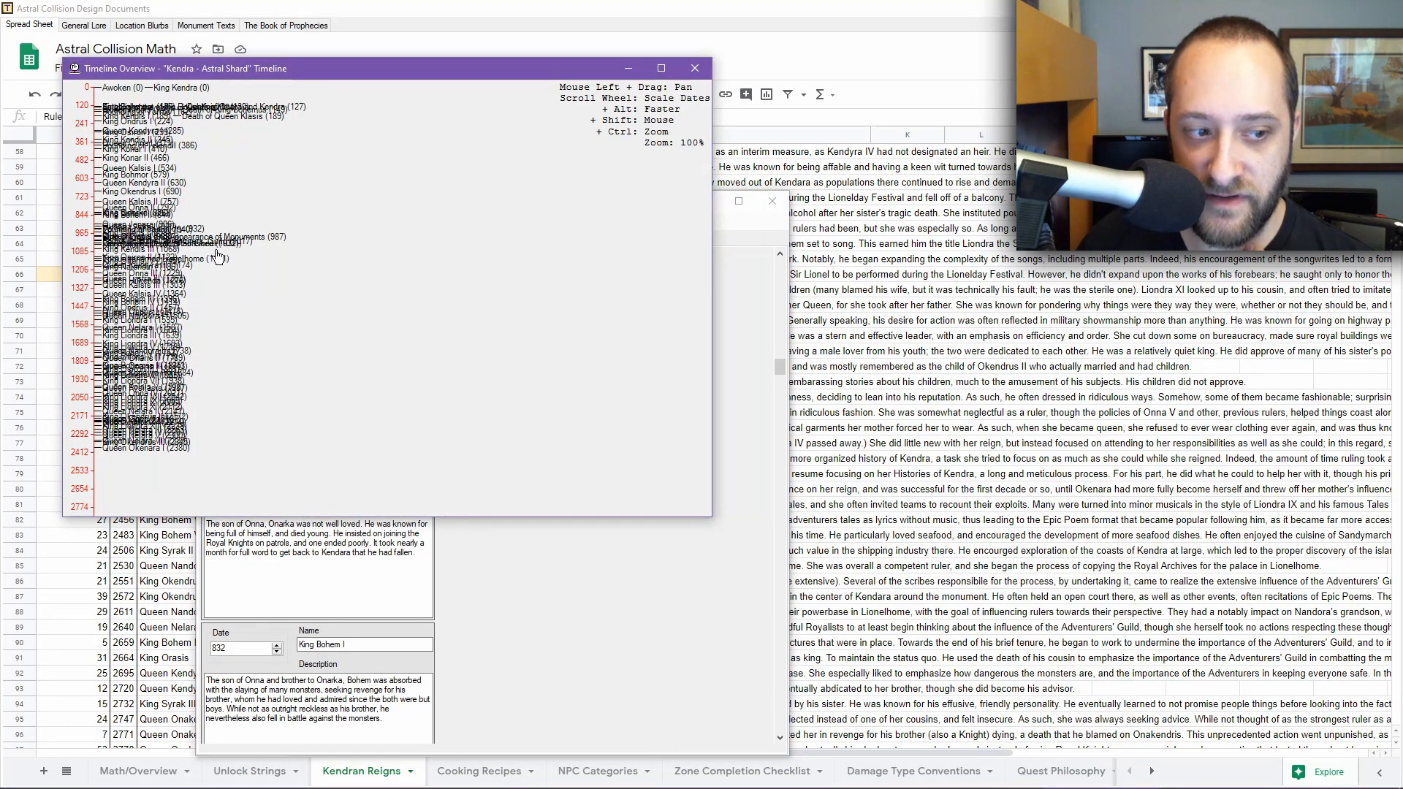
scroll(216, 277, down, 1)
scroll(210, 327, up, 8)
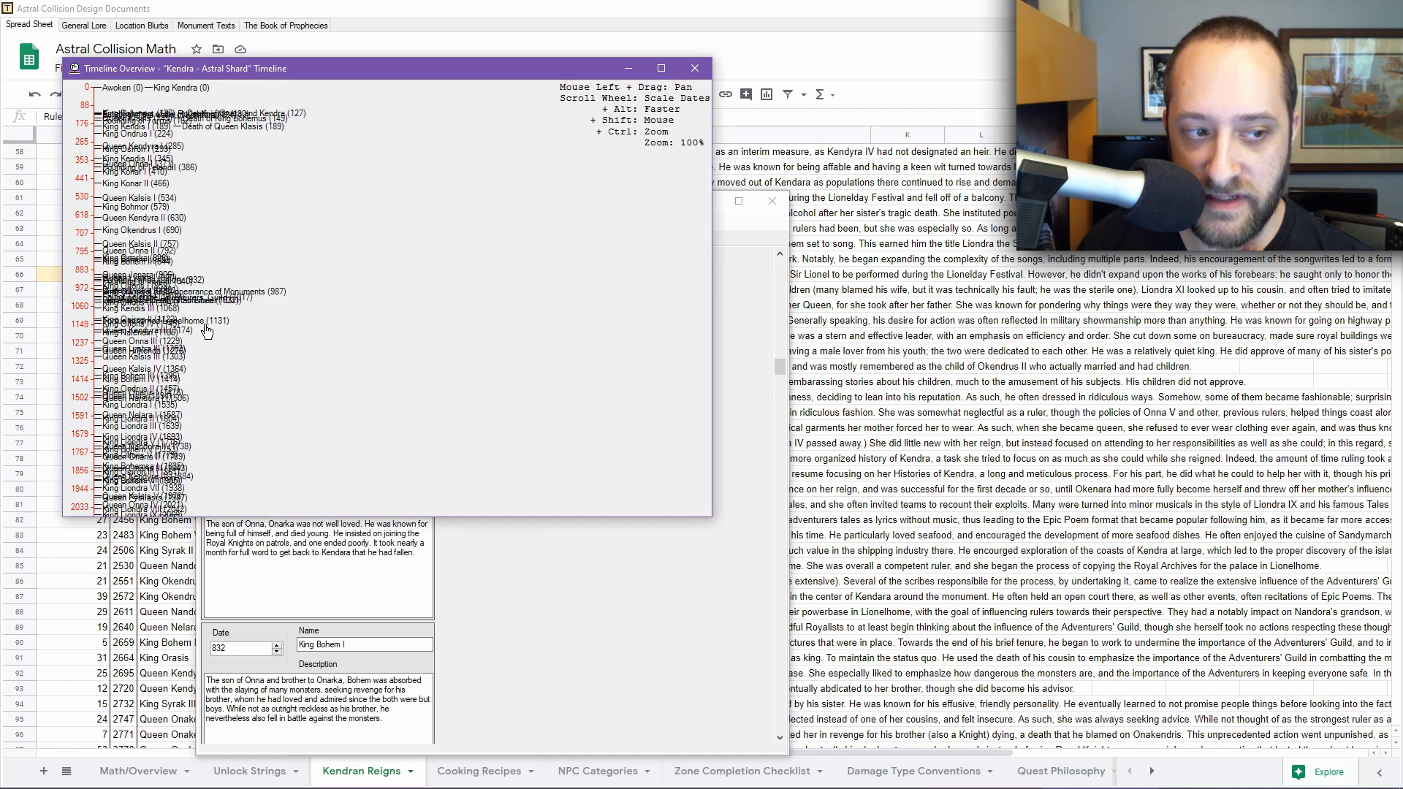
scroll(206, 375, up, 5)
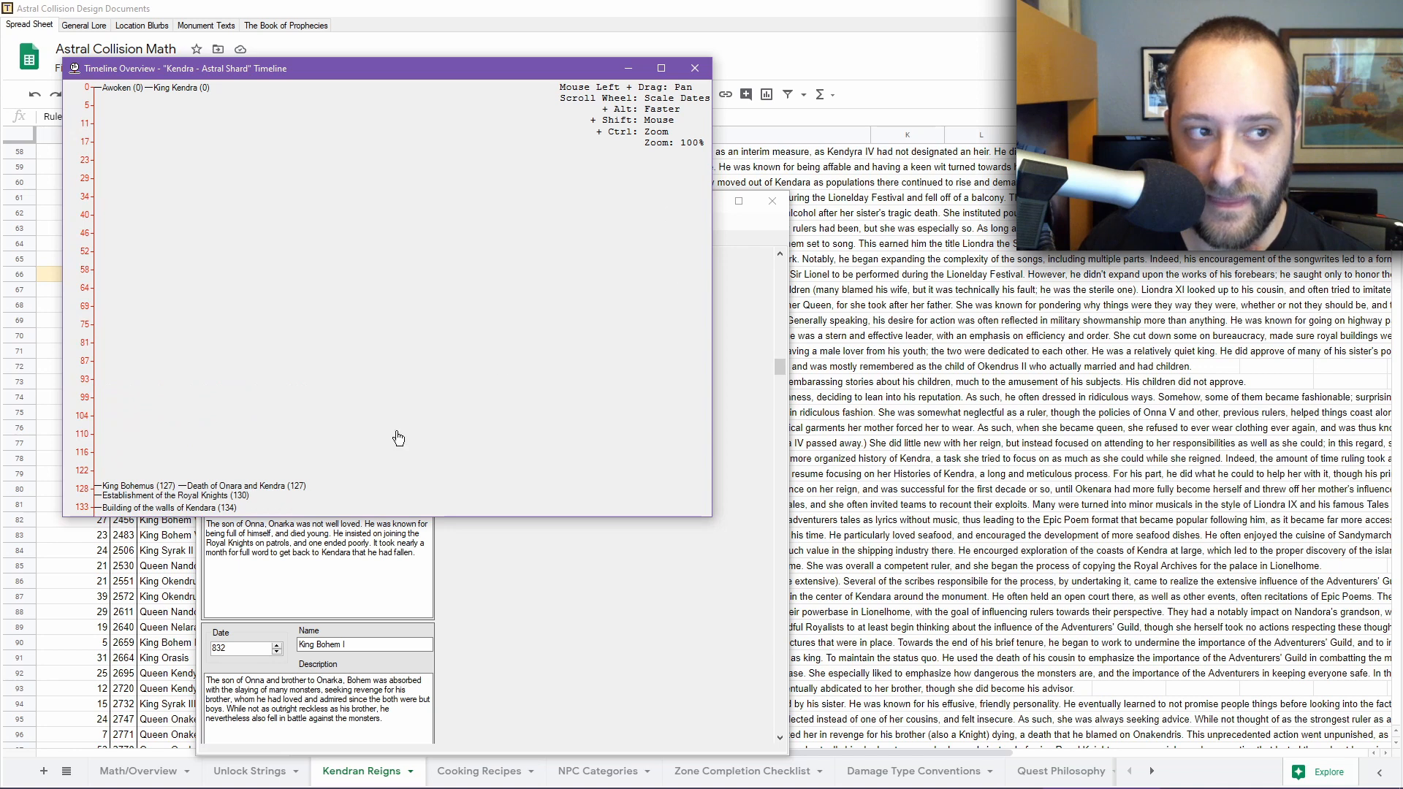
Pan the timeline overview from the earliest events to around years 900 to 1050, adjusting the date scale along the way.
drag(398, 437, 376, 196)
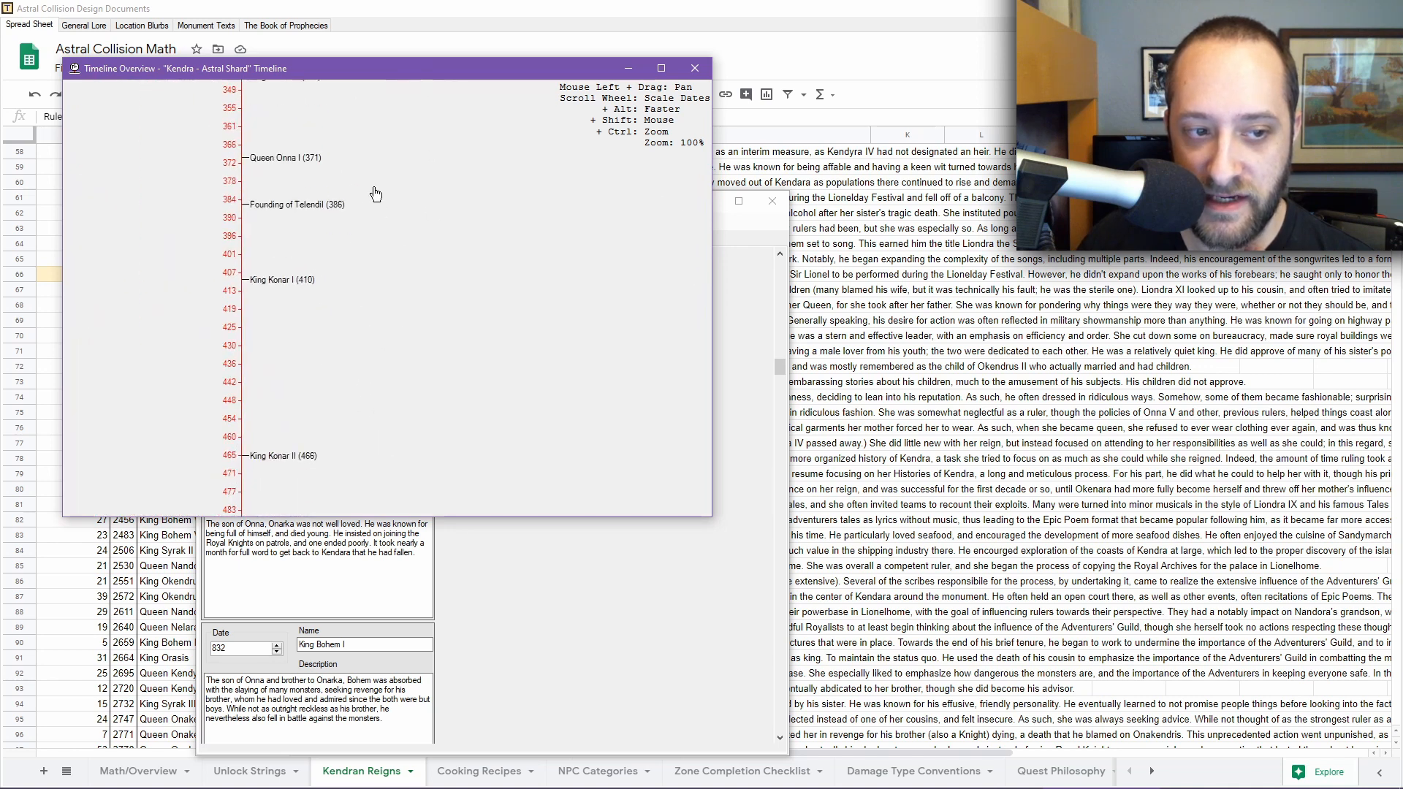
scroll(369, 373, down, 3)
scroll(379, 381, up, 2)
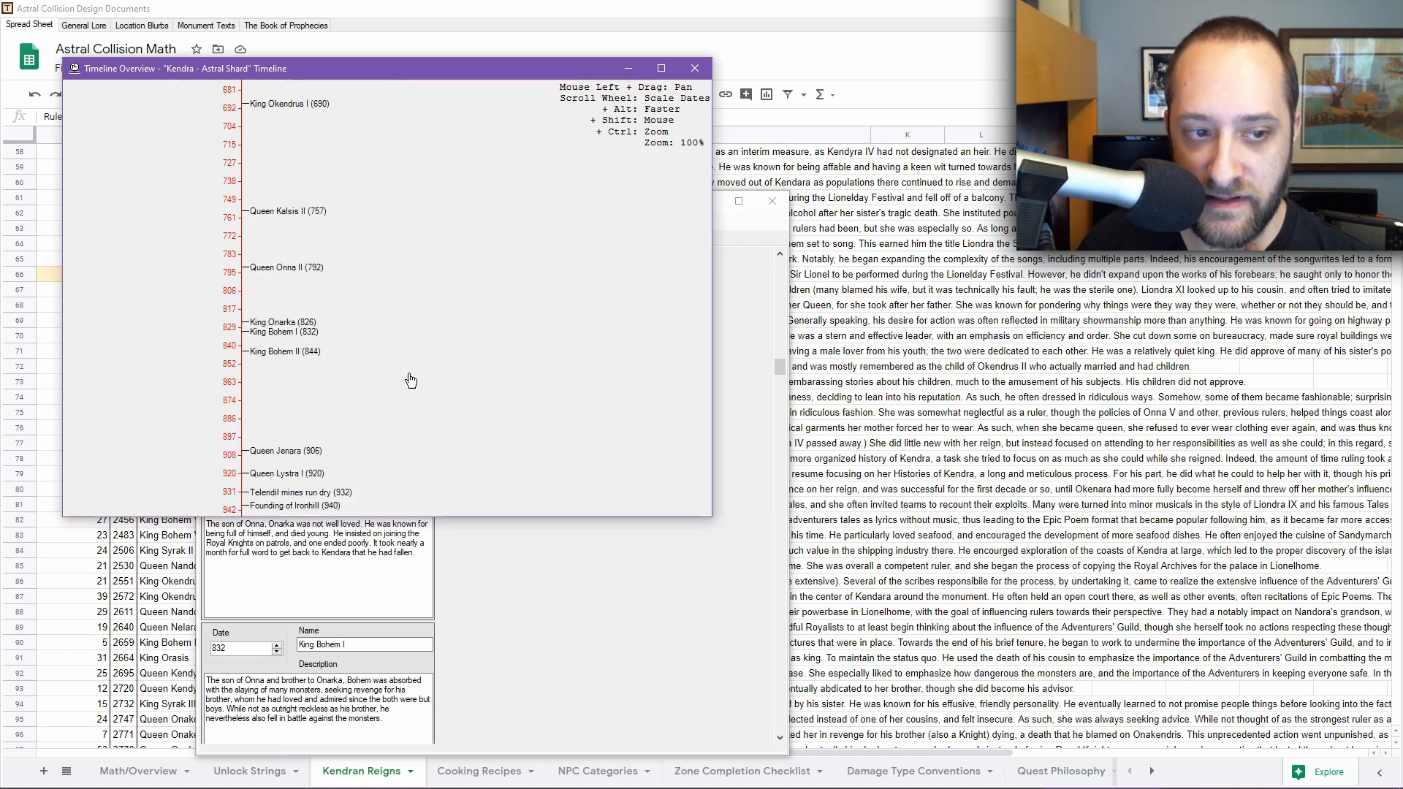
drag(409, 382, 439, 171)
scroll(445, 175, down, 1)
scroll(451, 321, up, 1)
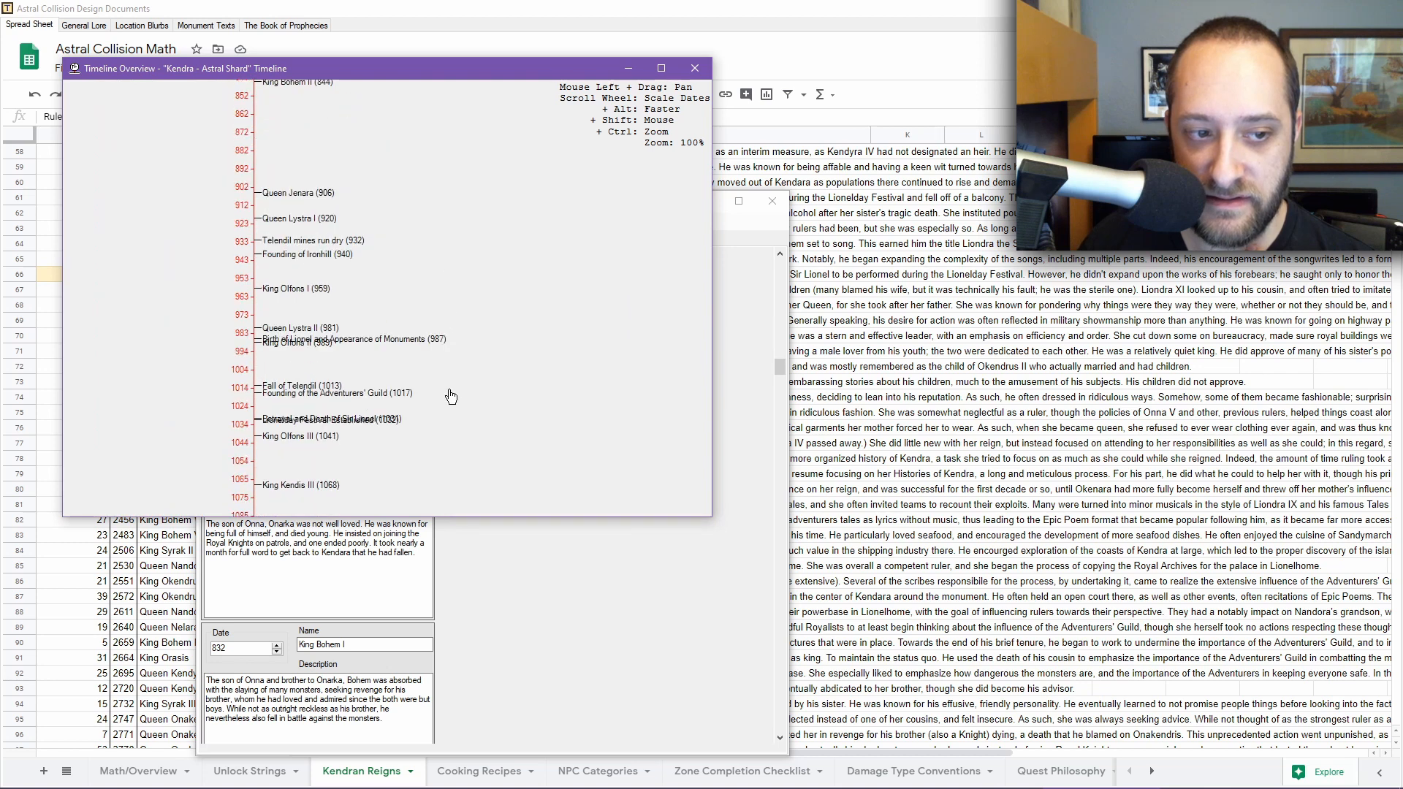
scroll(451, 397, up, 2)
drag(434, 404, 449, 192)
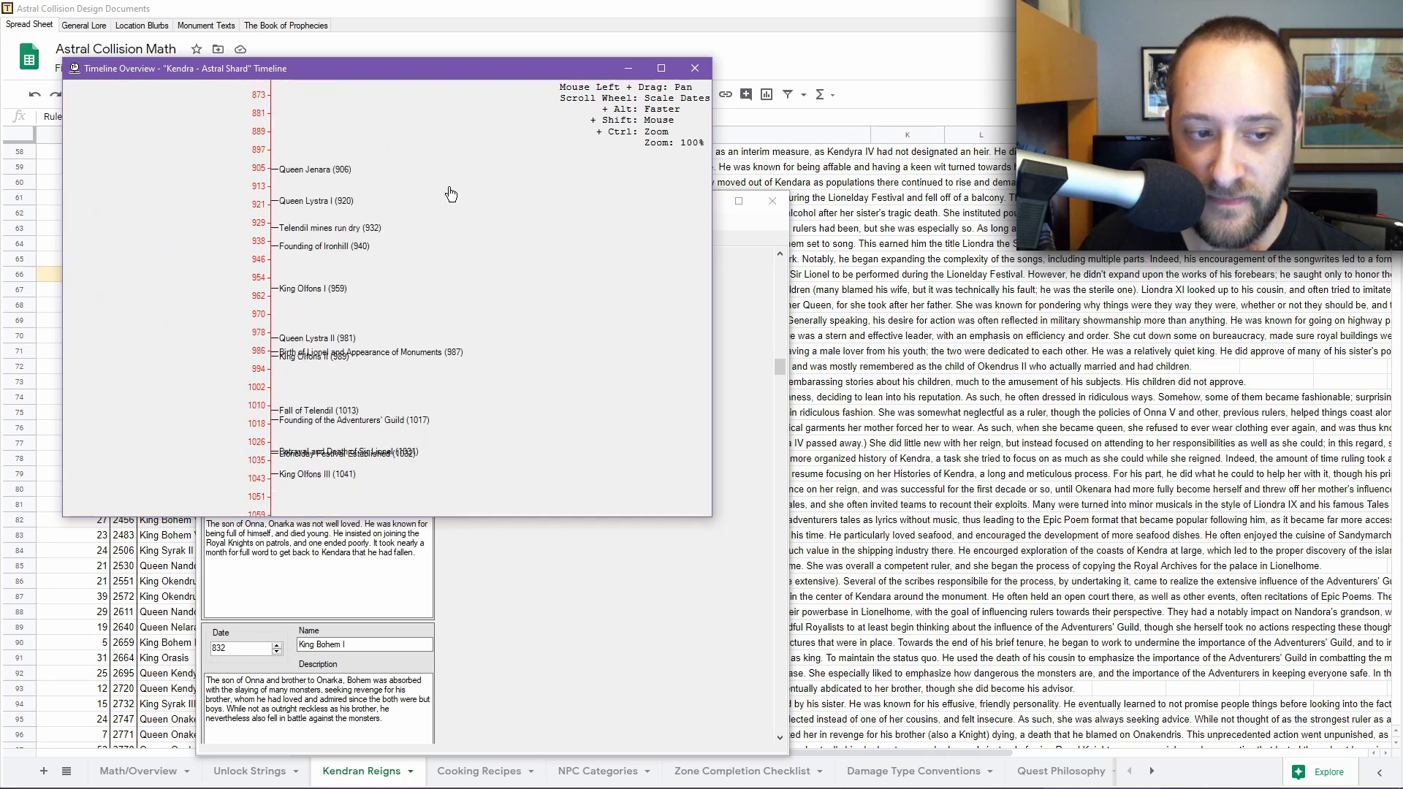
Pan onward through the overview to the timeline's last event, Queen Okenara I (2380).
drag(409, 505, 401, 331)
drag(397, 408, 435, 175)
drag(419, 371, 427, 146)
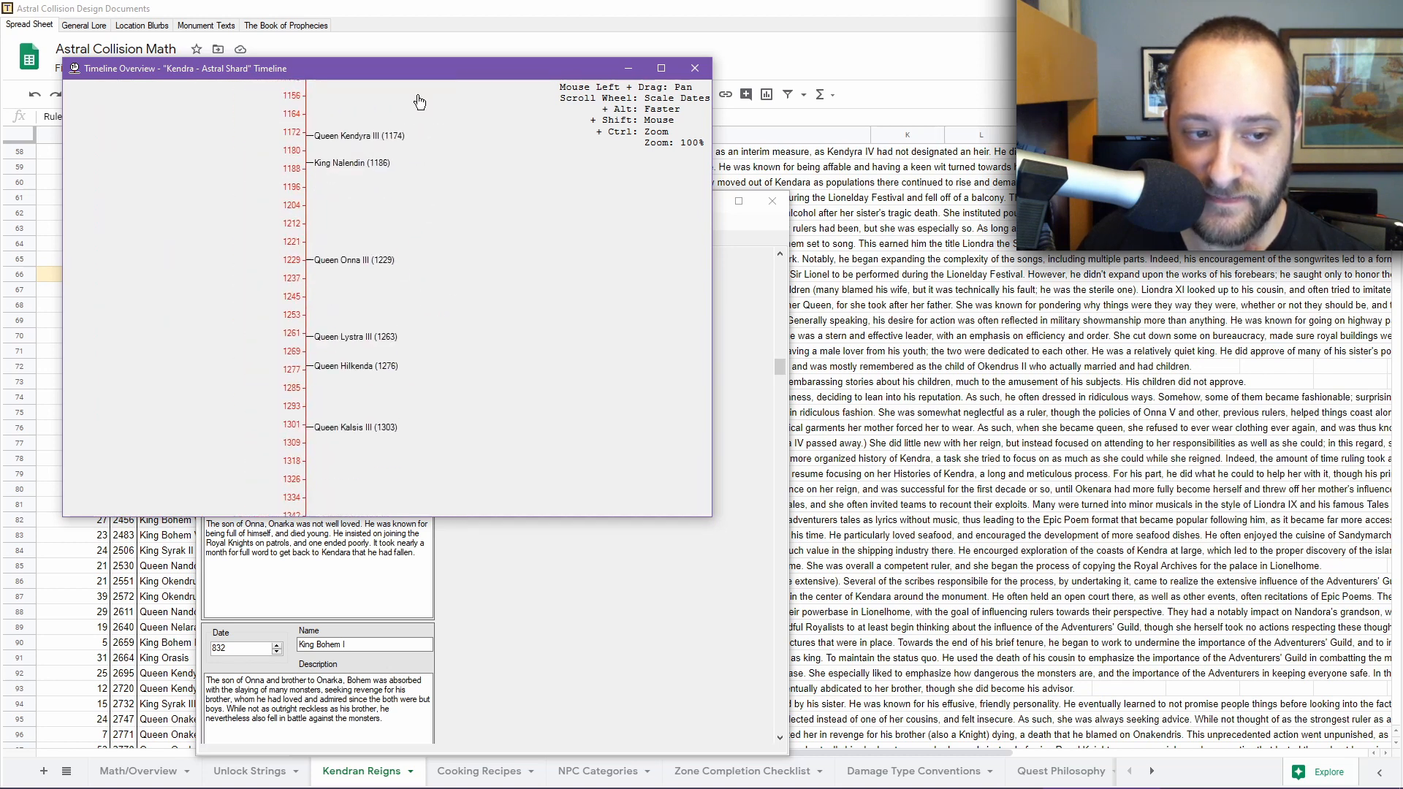
drag(399, 394, 369, 206)
drag(370, 419, 360, 193)
drag(349, 364, 368, 140)
drag(368, 408, 381, 170)
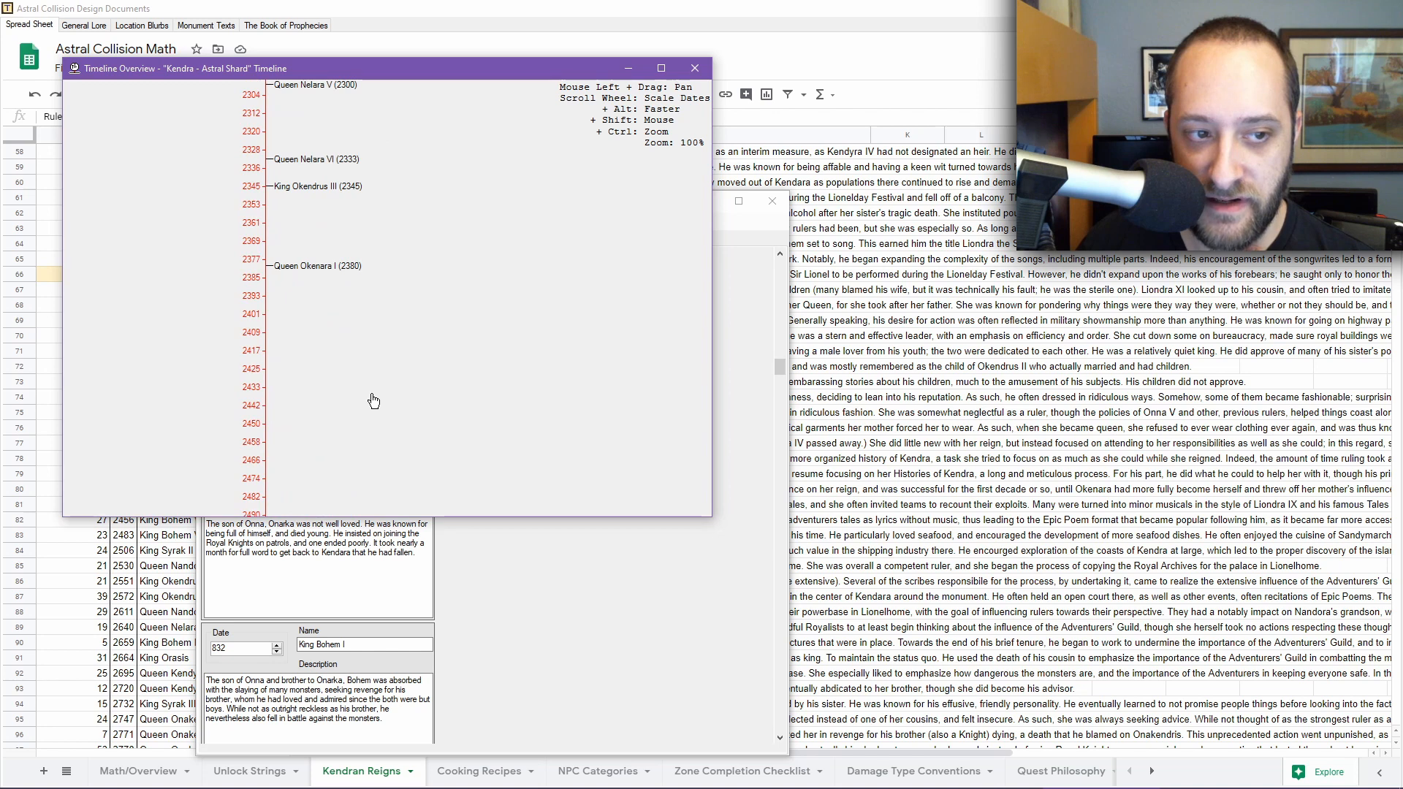
drag(376, 400, 375, 360)
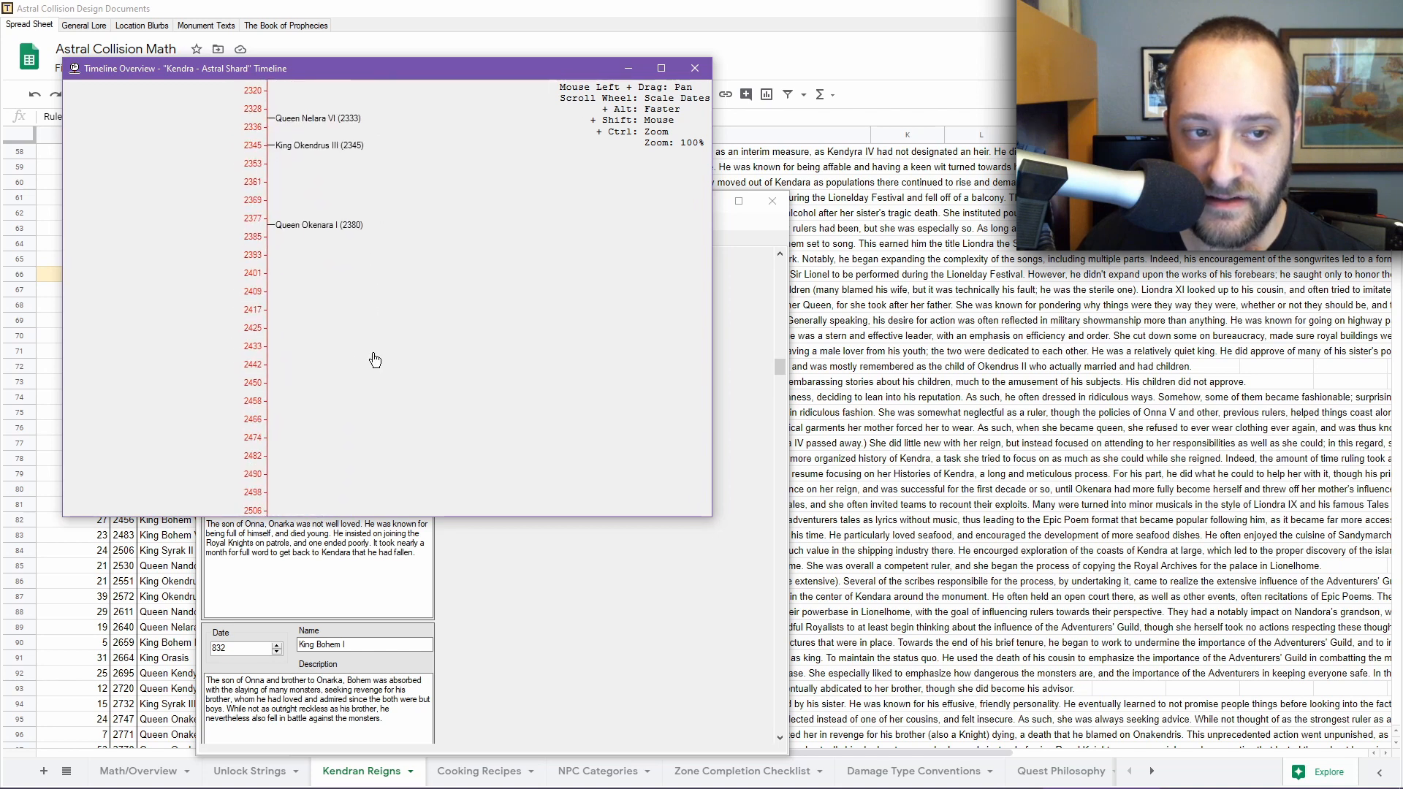
Follow the overview to The Astral Collision (3124), close it, and view the last events in the Kendra - Astral Shard list.
scroll(375, 360, down, 10)
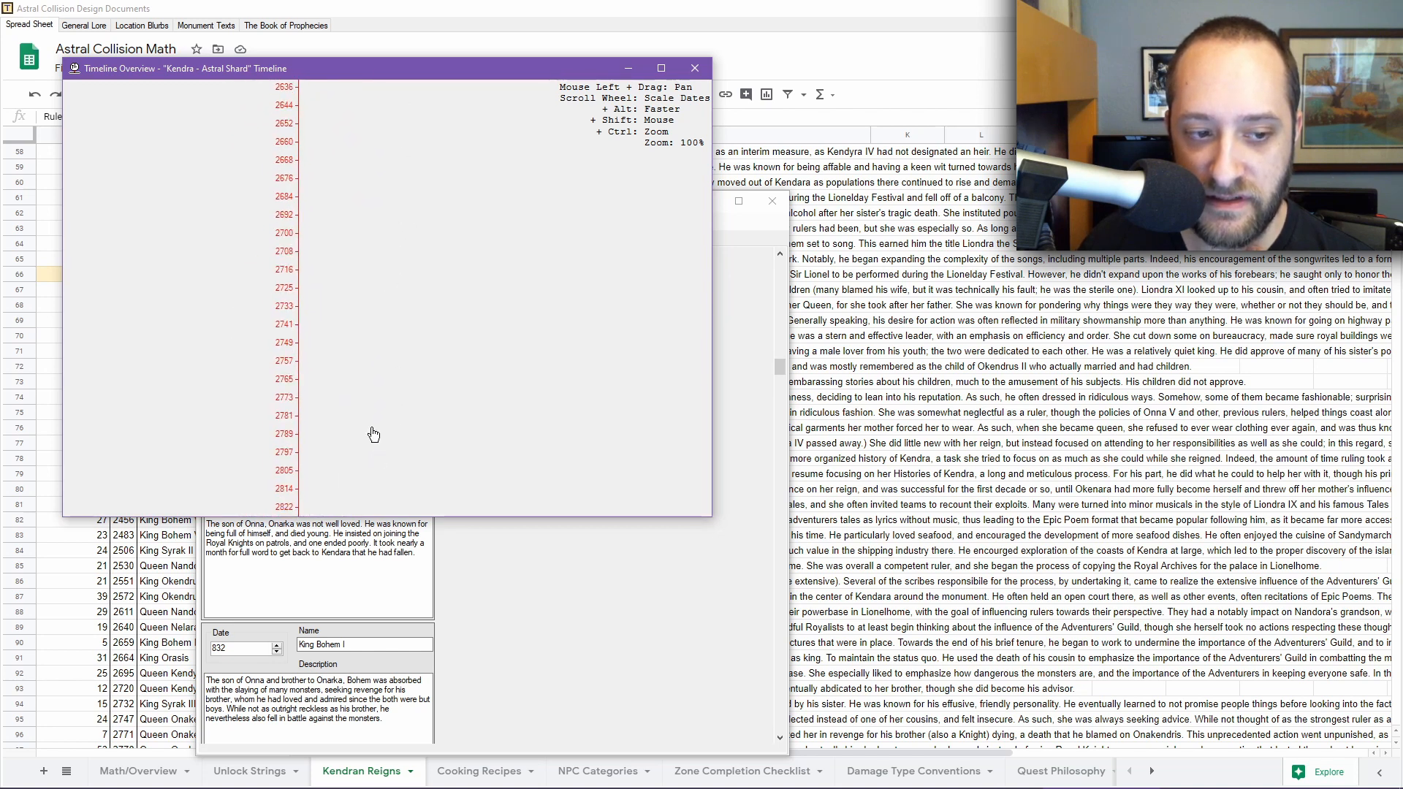
scroll(366, 318, down, 5)
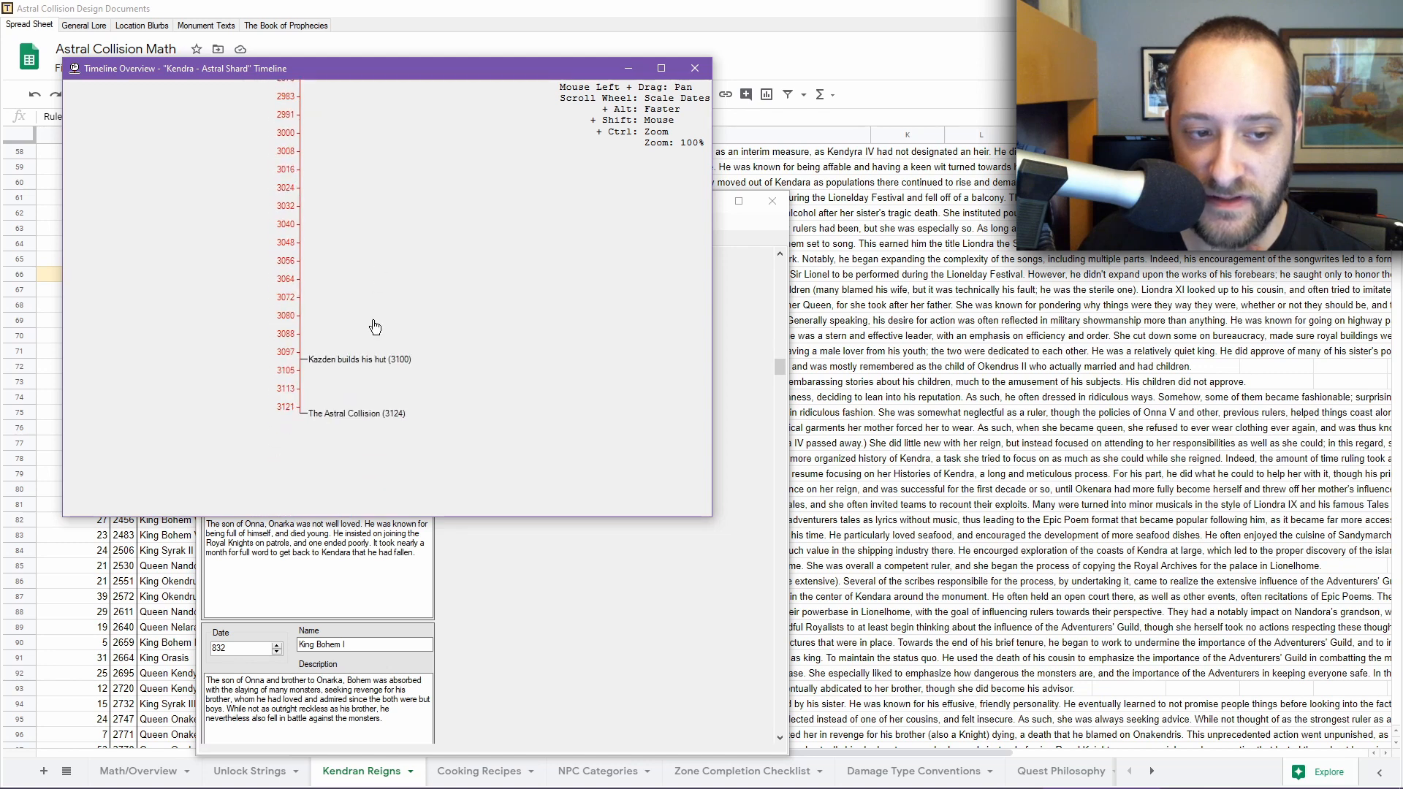
click(695, 67)
drag(779, 364, 748, 699)
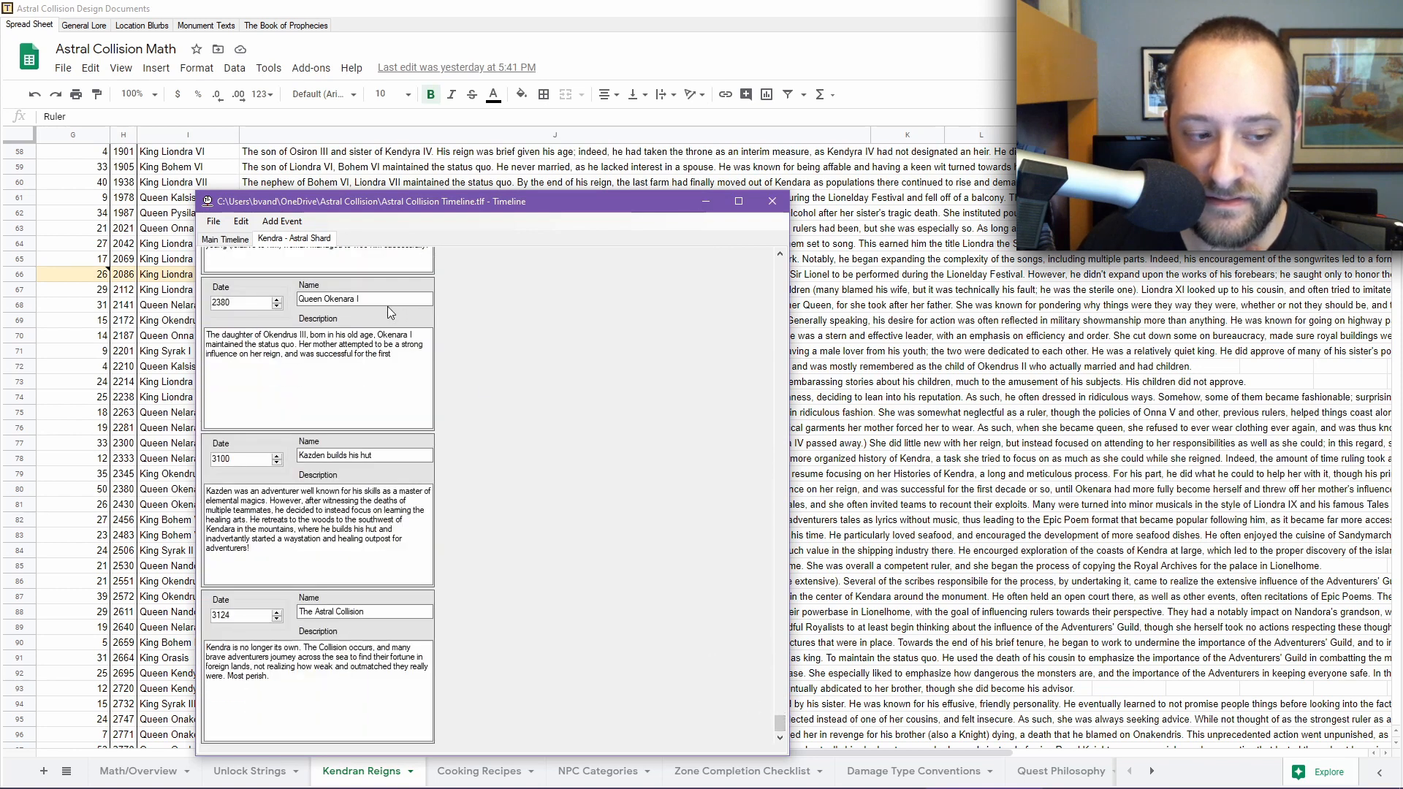
Copy the dates, names and descriptions from Queen Okenara II (2430) through King Bohemsa II (3100) in the Kendran Reigns sheet.
click(852, 321)
scroll(336, 479, down, 5)
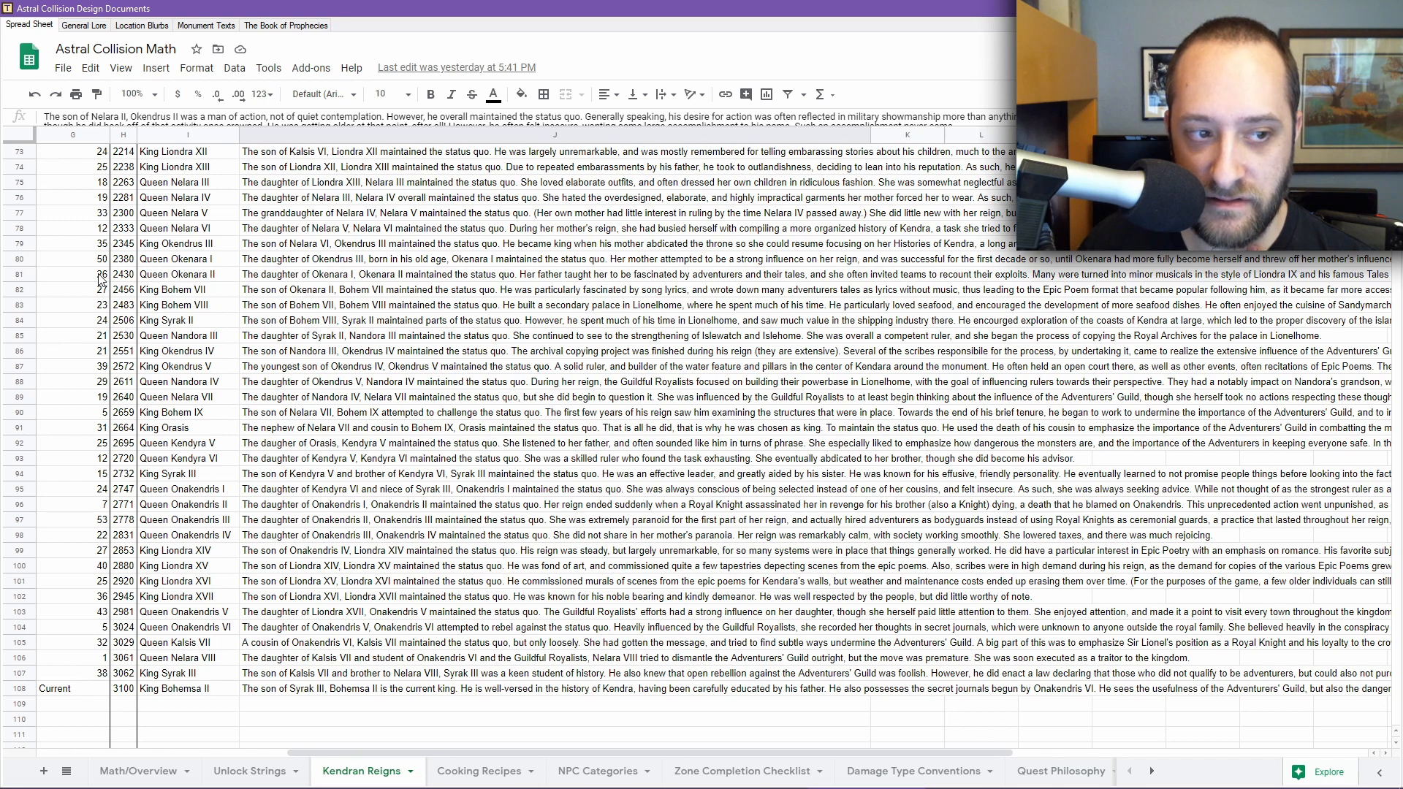
drag(101, 279, 266, 546)
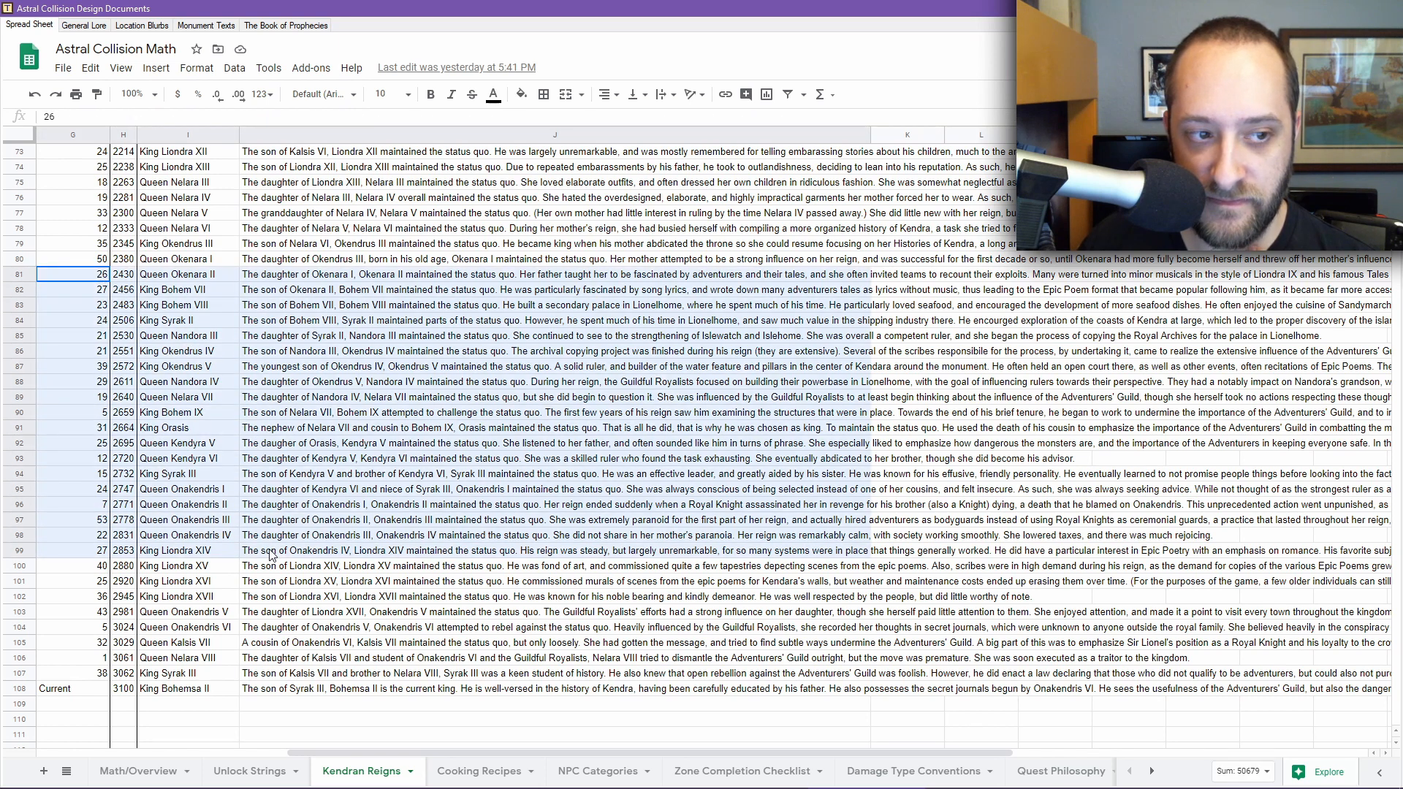
click(124, 278)
drag(119, 279, 371, 693)
key(ctrl+c)
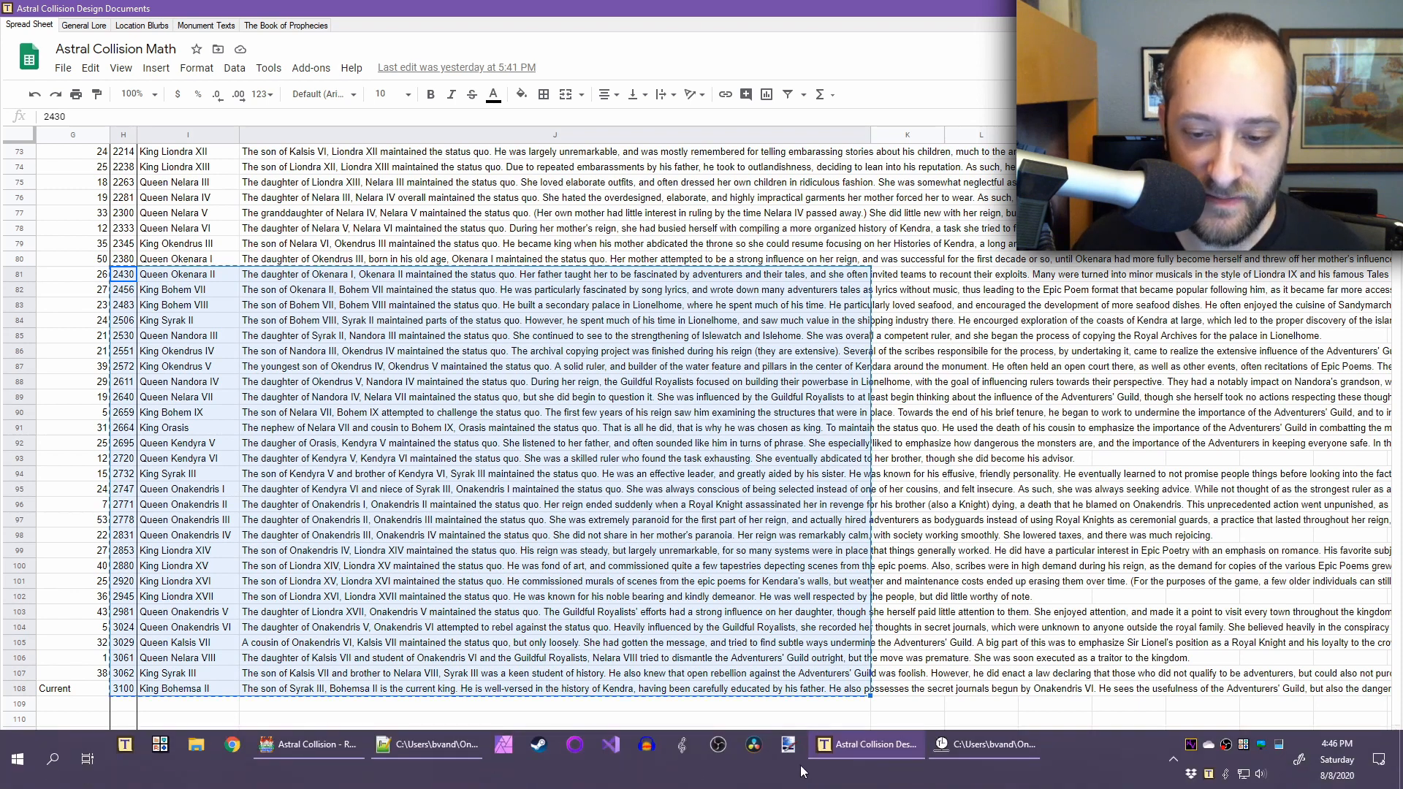
Switch to the Timeline program and bulk-add the copied reigns to the Kendra - Astral Shard timeline.
click(987, 784)
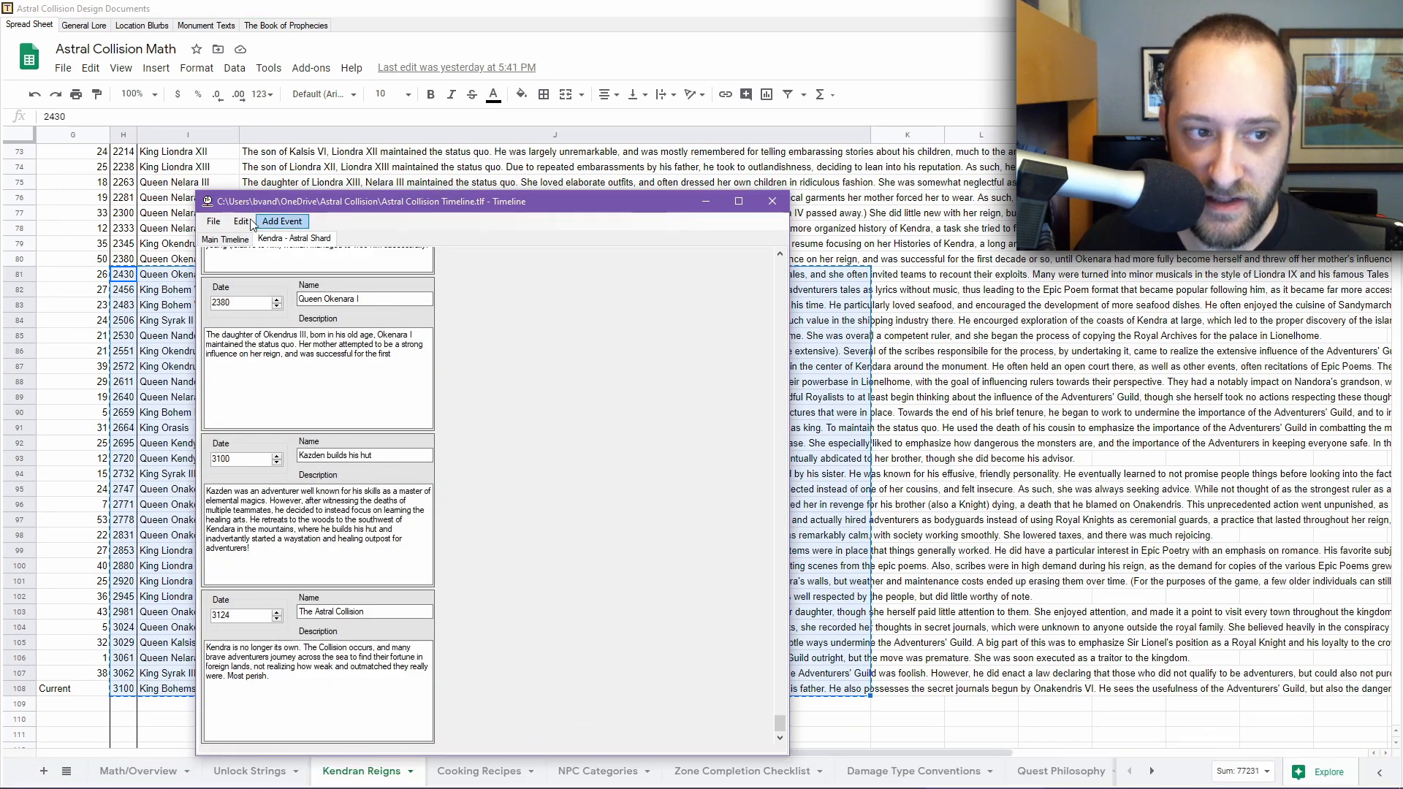
click(282, 221)
click(293, 274)
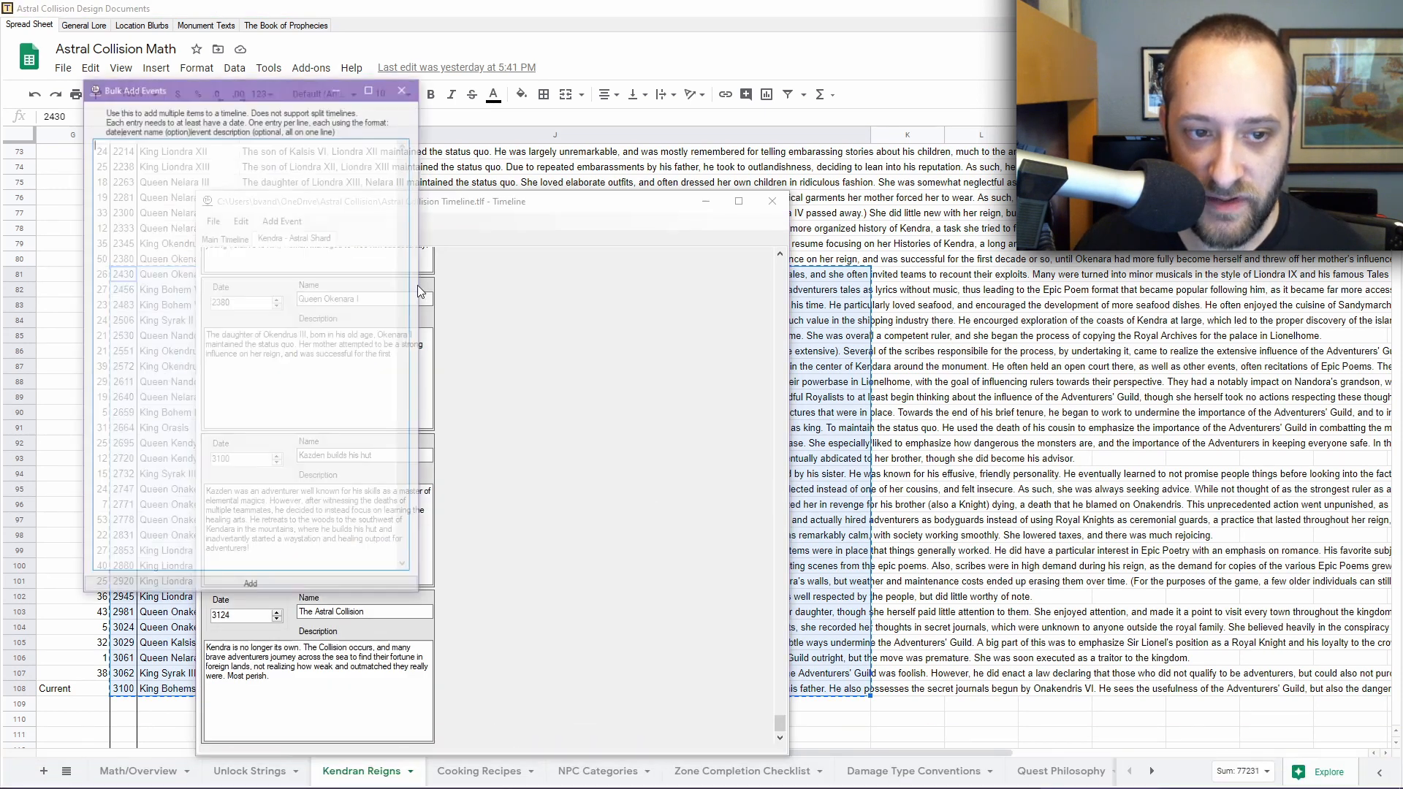
key(ctrl+v)
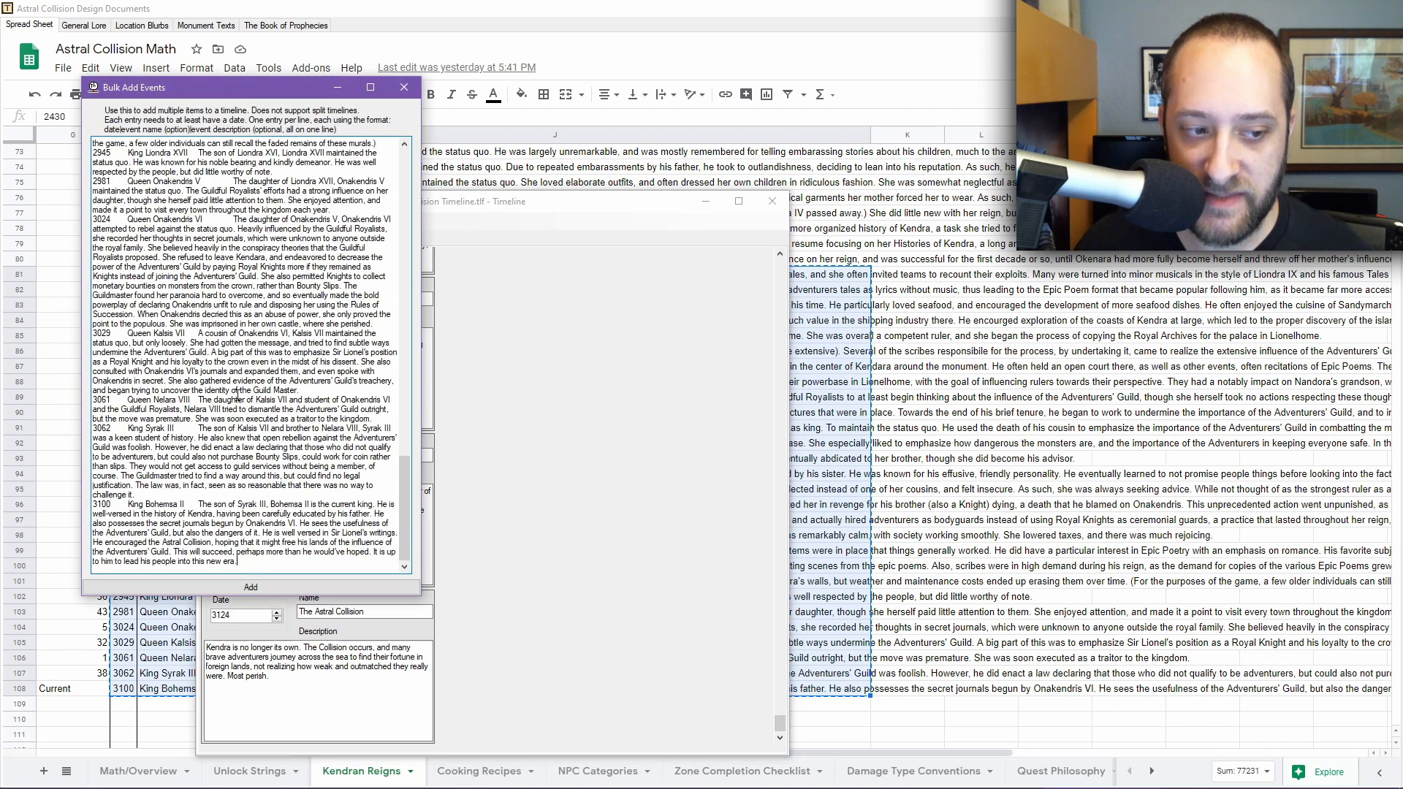
click(251, 587)
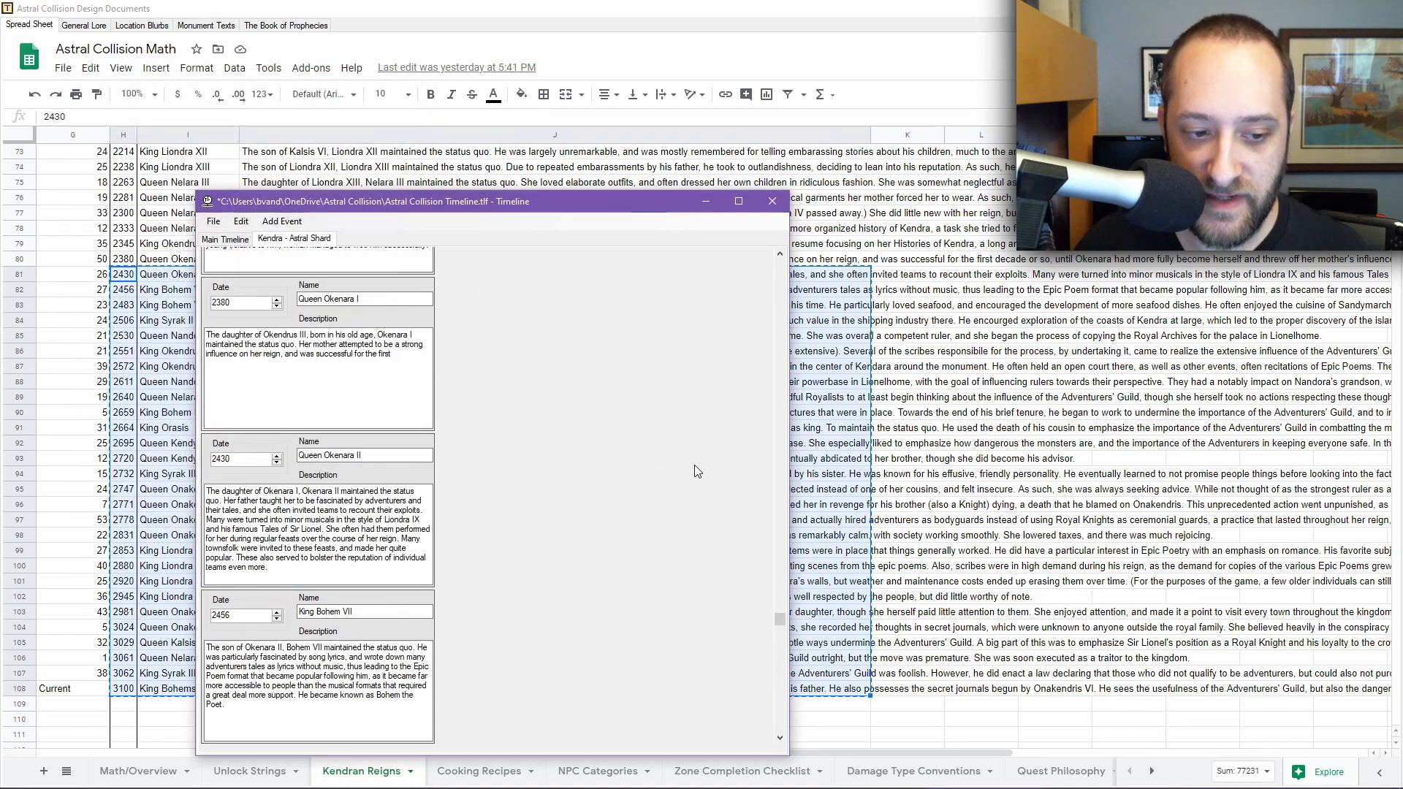
Look back through the earlier reigns to Queen Pysilasis (1987) and return to Queen Okenara II (2430).
scroll(566, 492, up, 5)
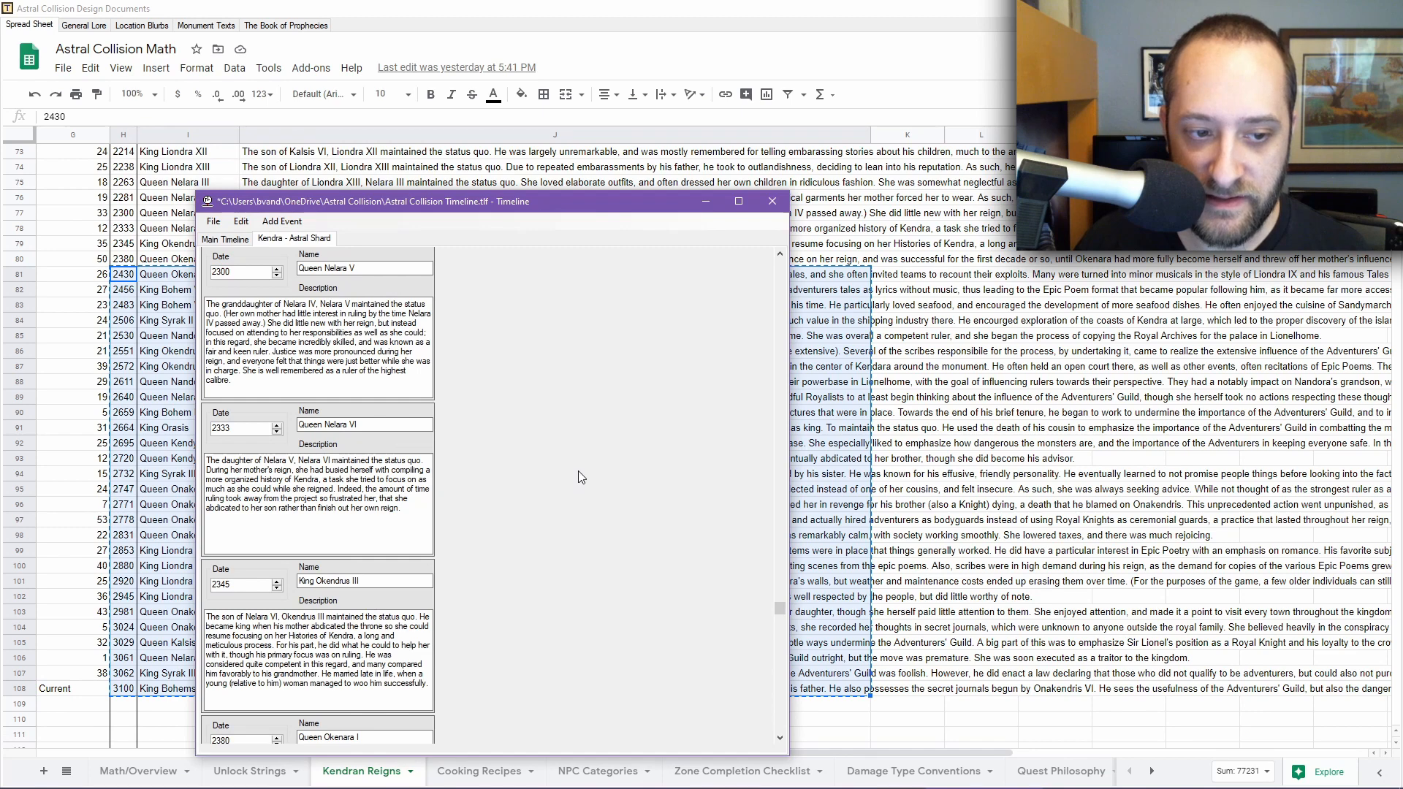
scroll(578, 472, up, 5)
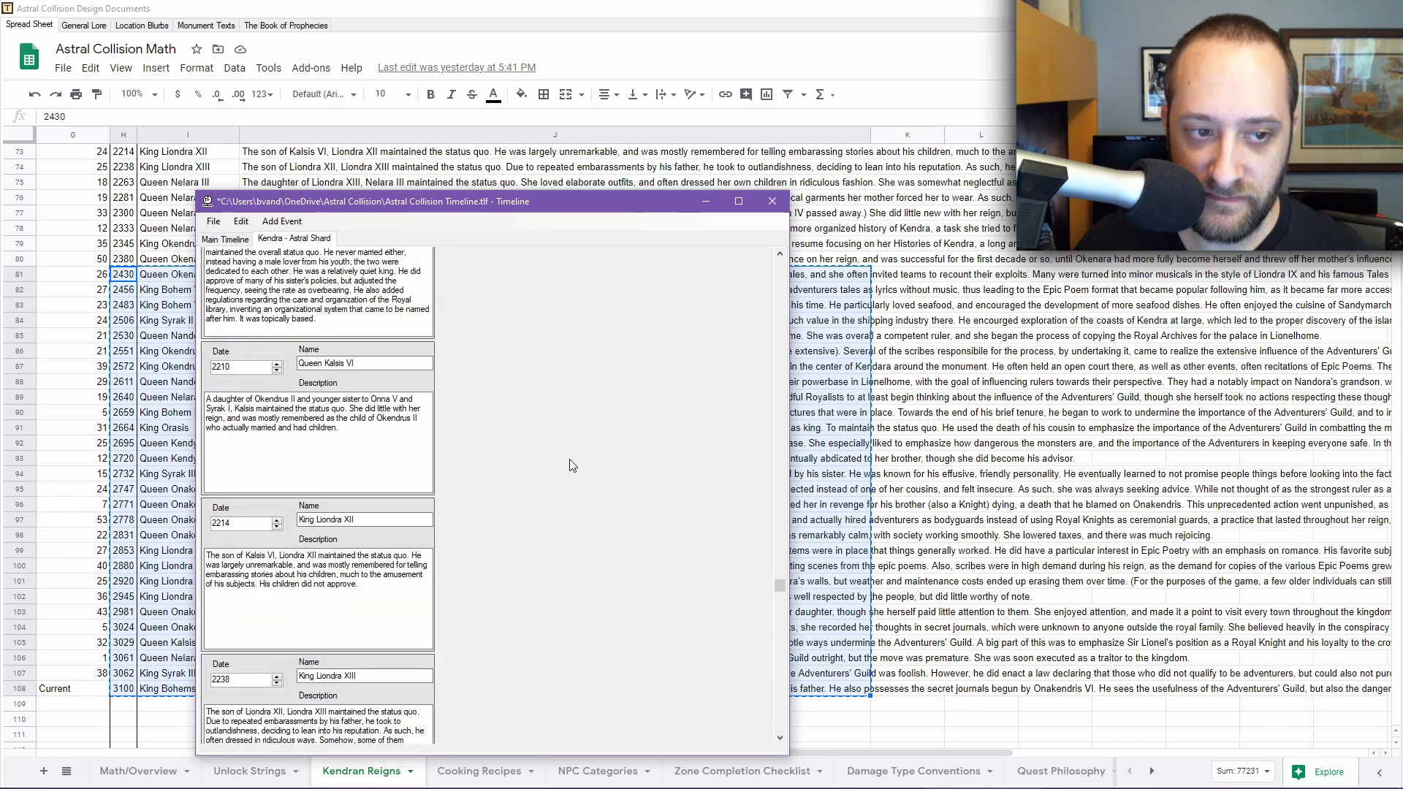
scroll(543, 451, up, 3)
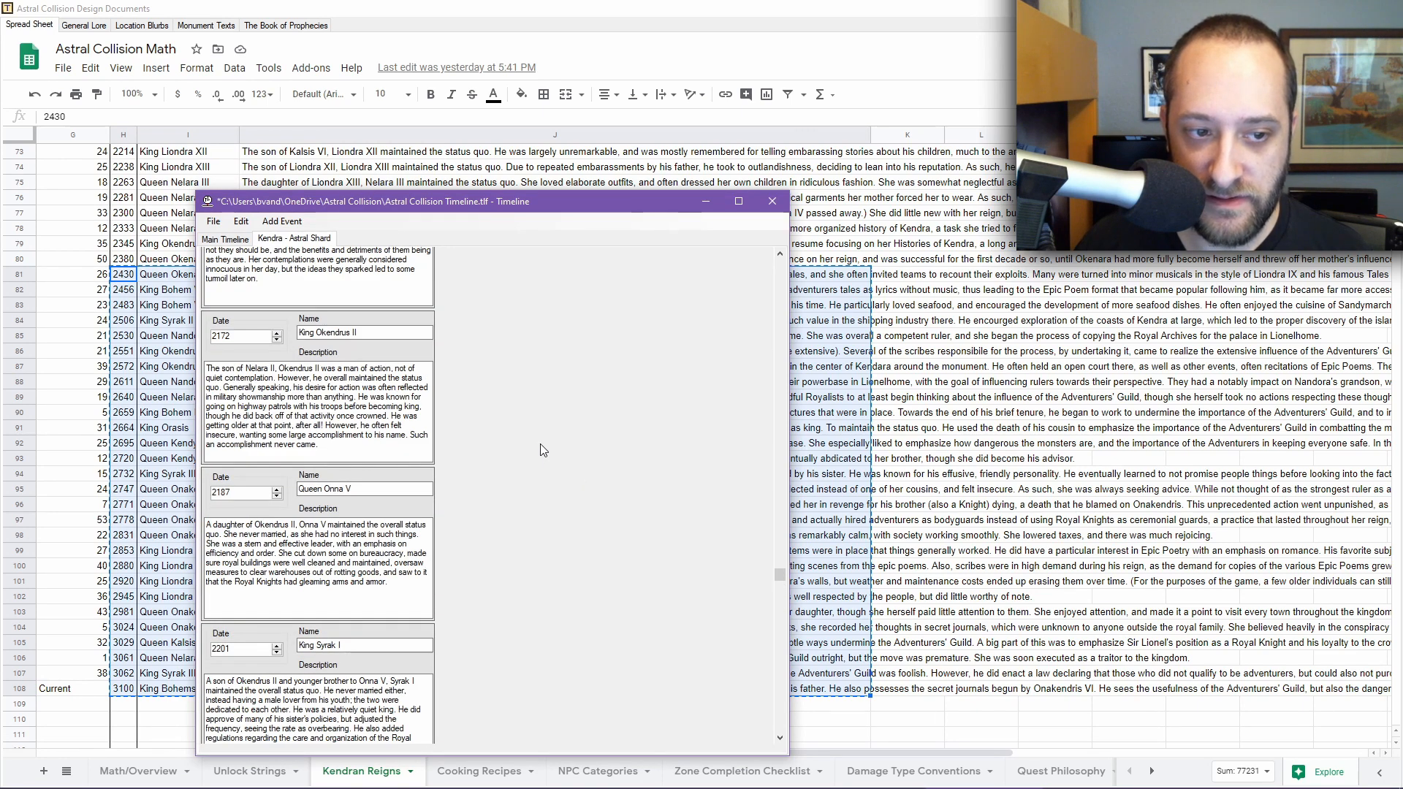
scroll(540, 446, up, 8)
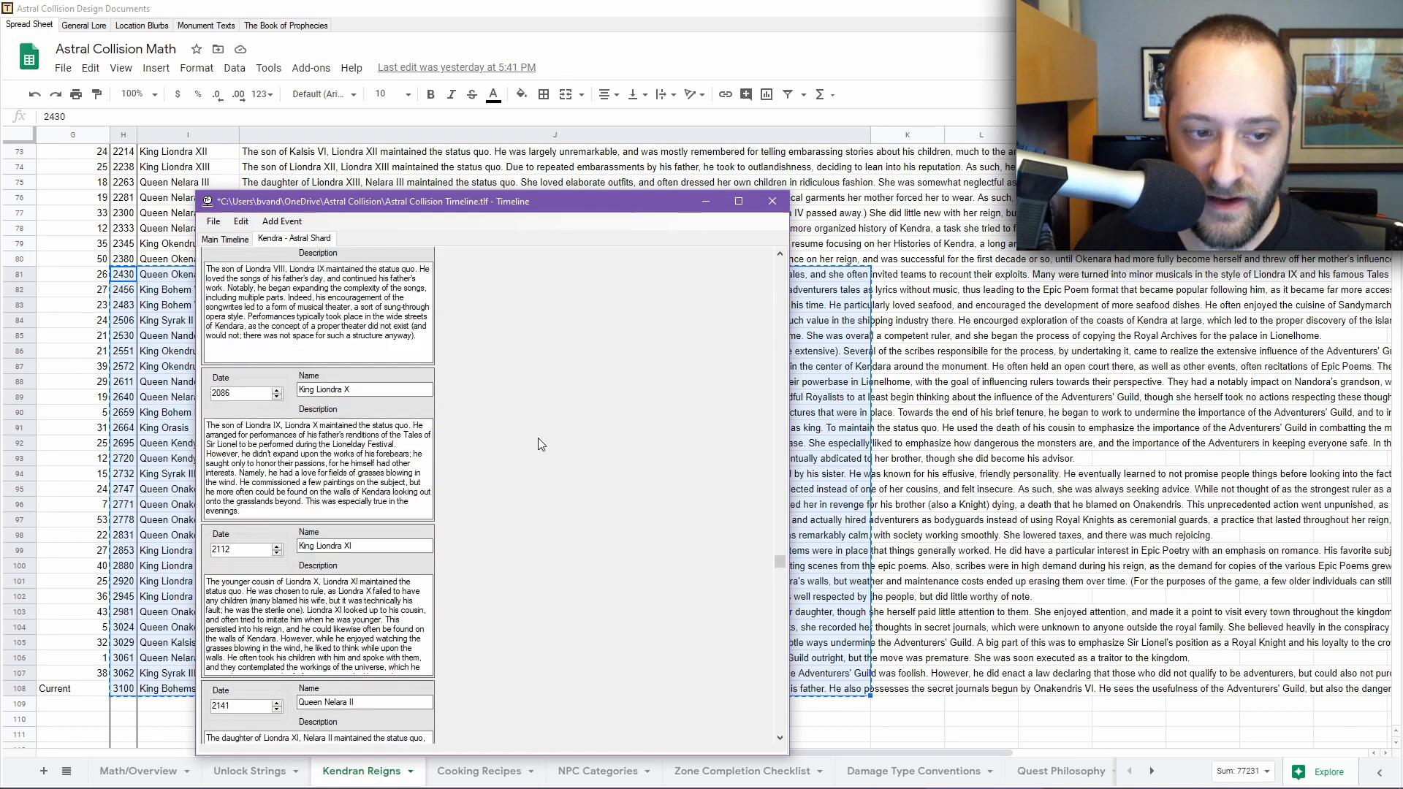
scroll(541, 445, up, 6)
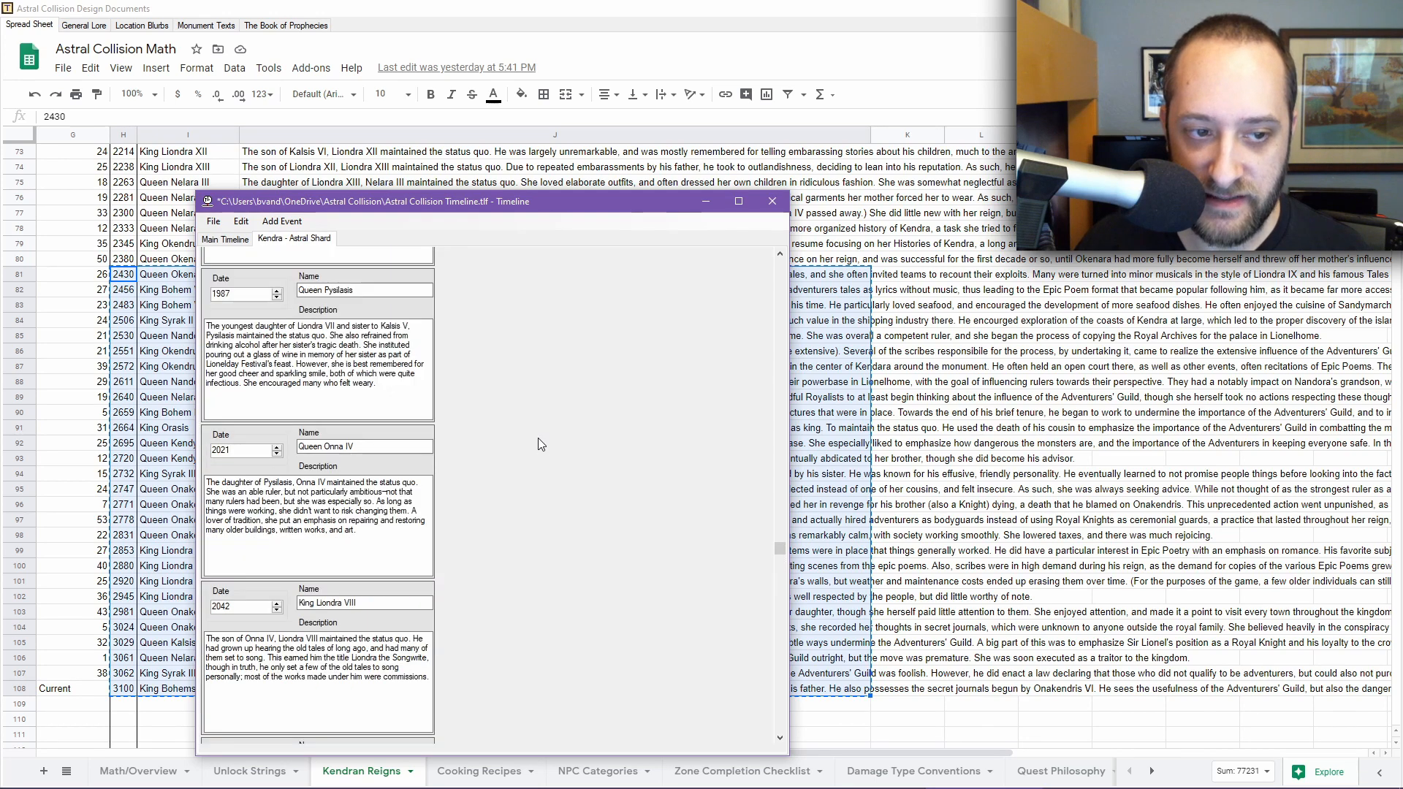
scroll(541, 444, down, 8)
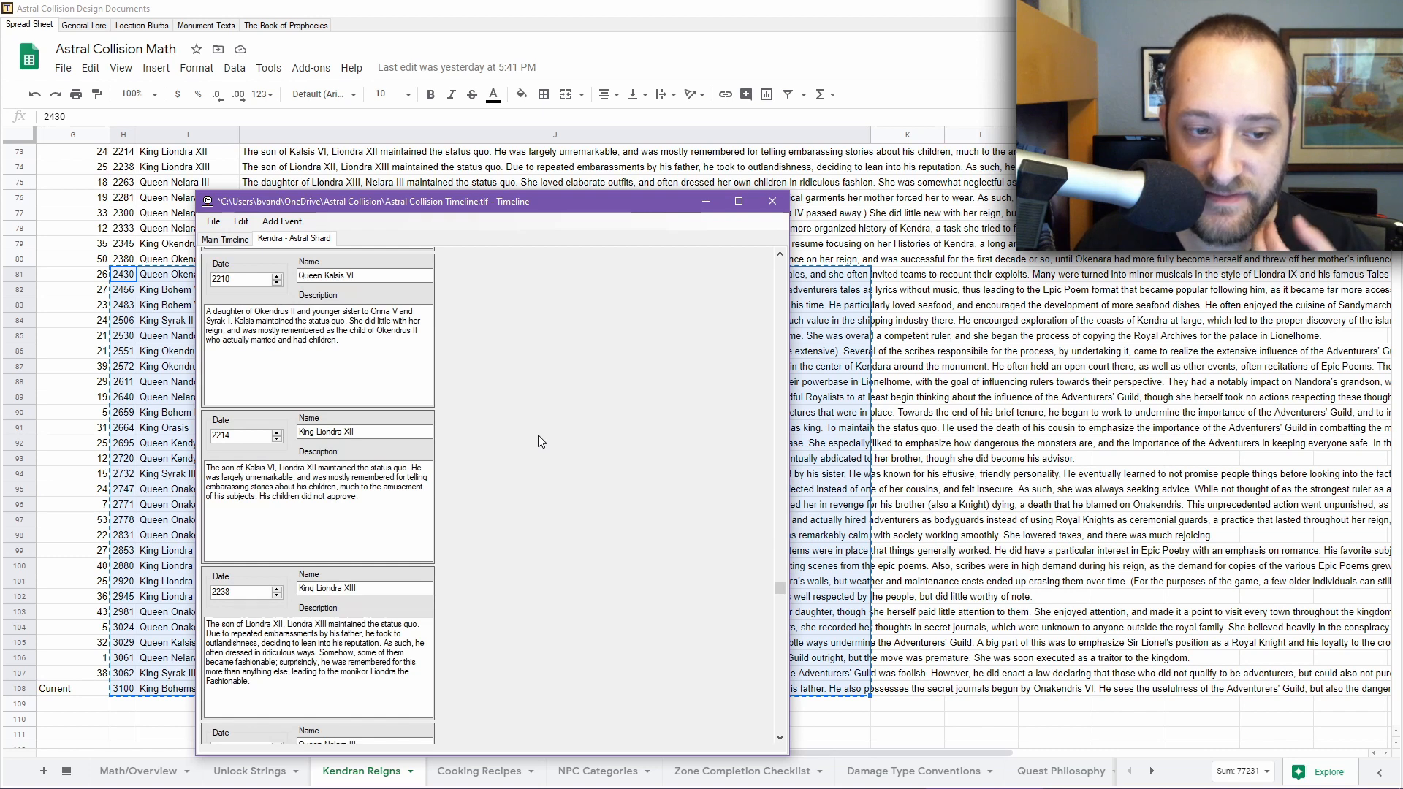
scroll(541, 442, down, 10)
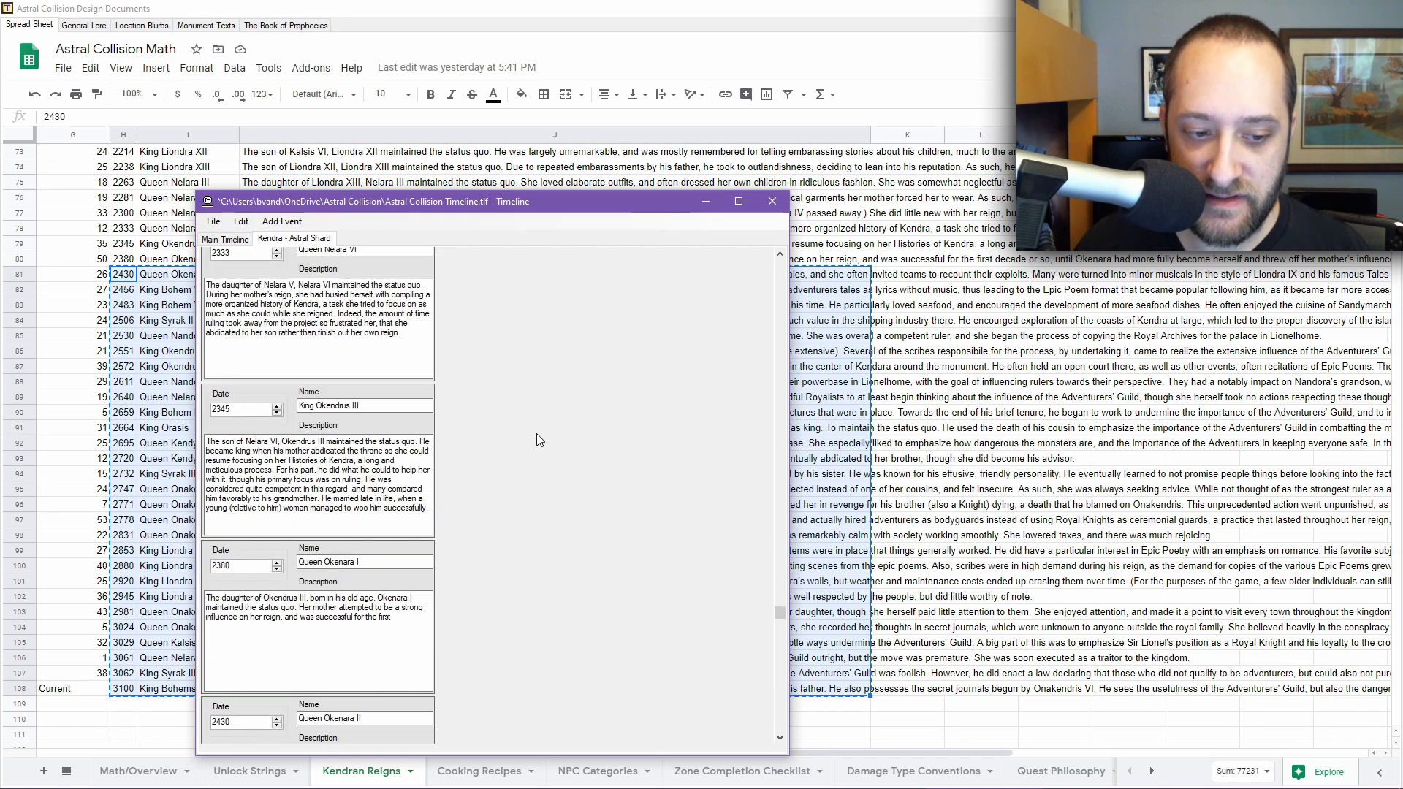
scroll(539, 439, down, 1)
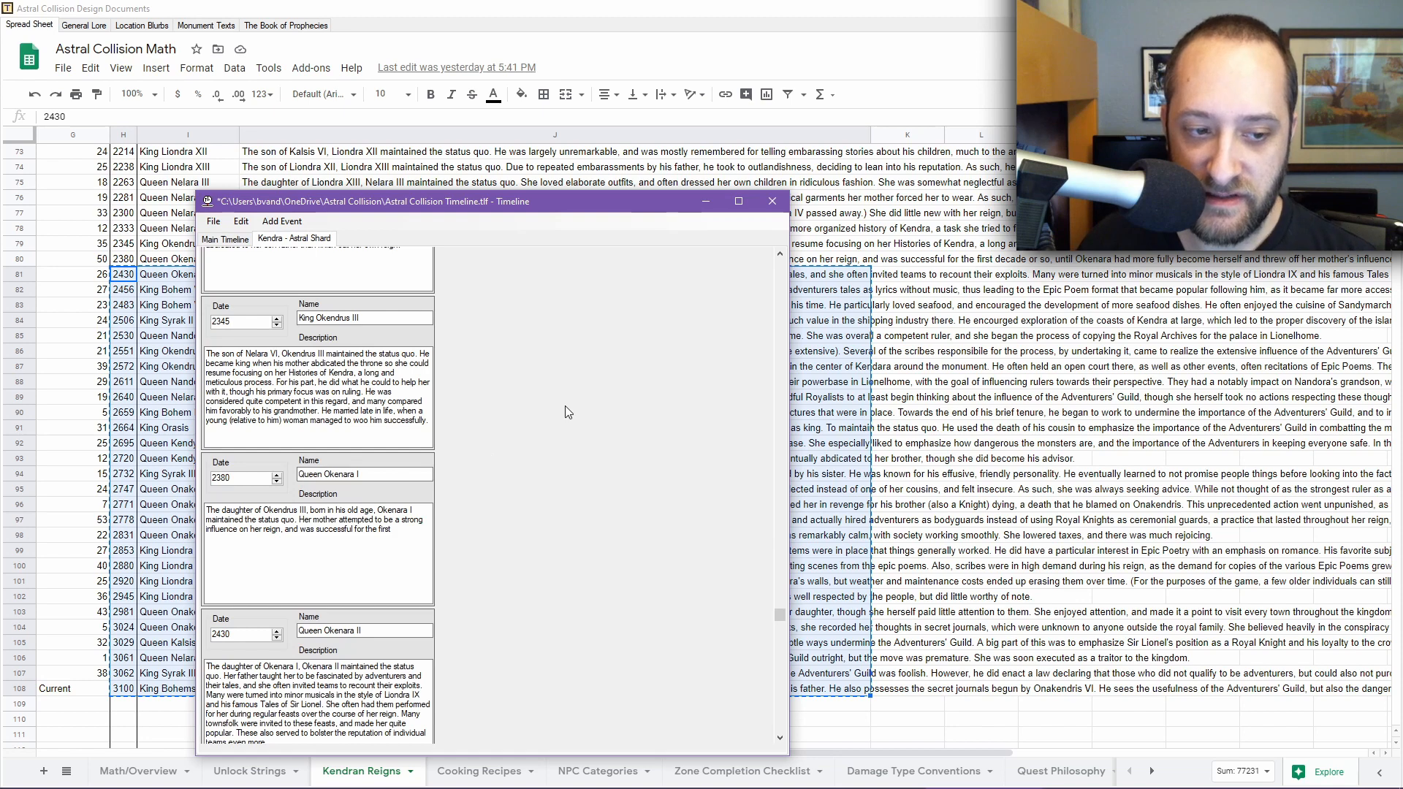
scroll(564, 411, down, 2)
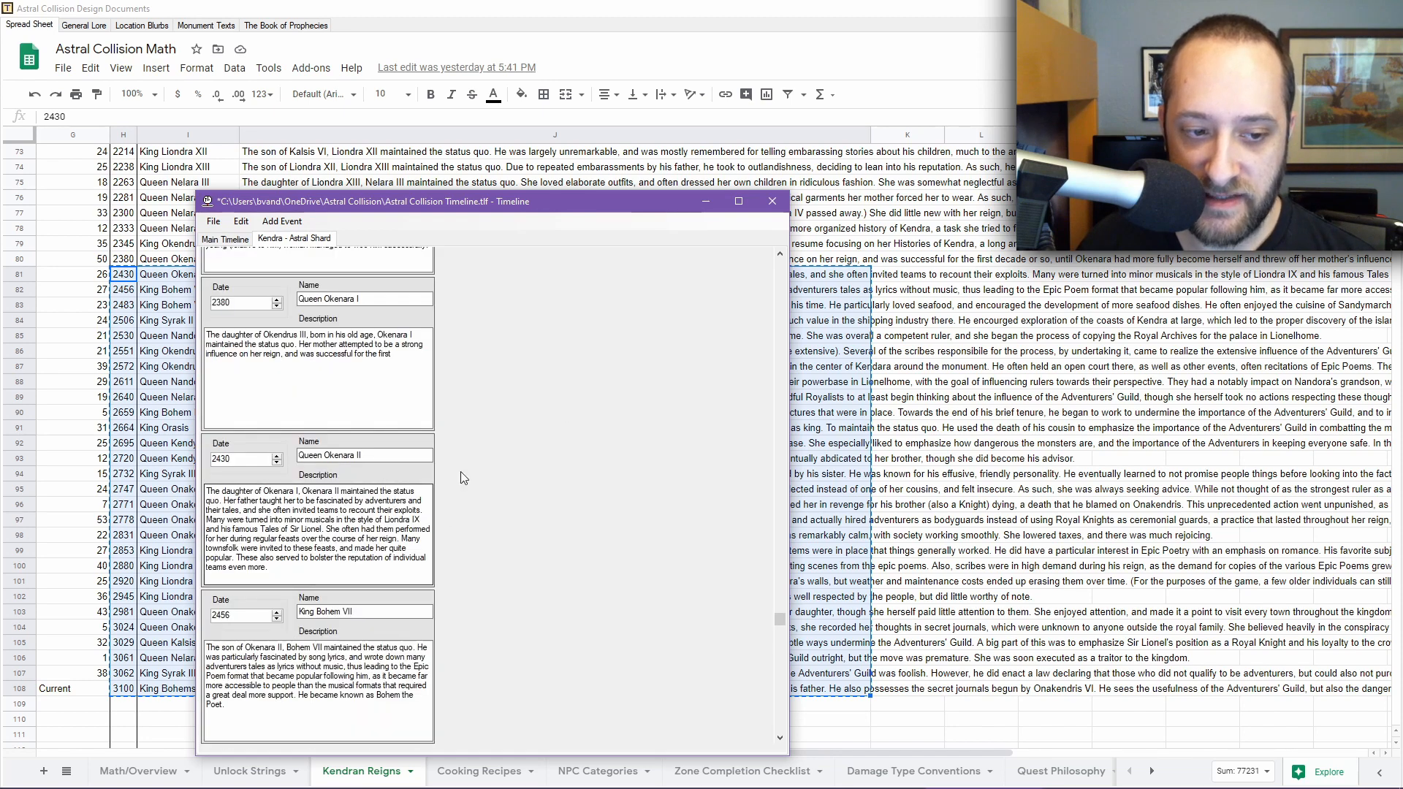
Review the newly added reigns from King Bohem VII (2456) onward to The Astral Collision (3124).
scroll(528, 466, down, 8)
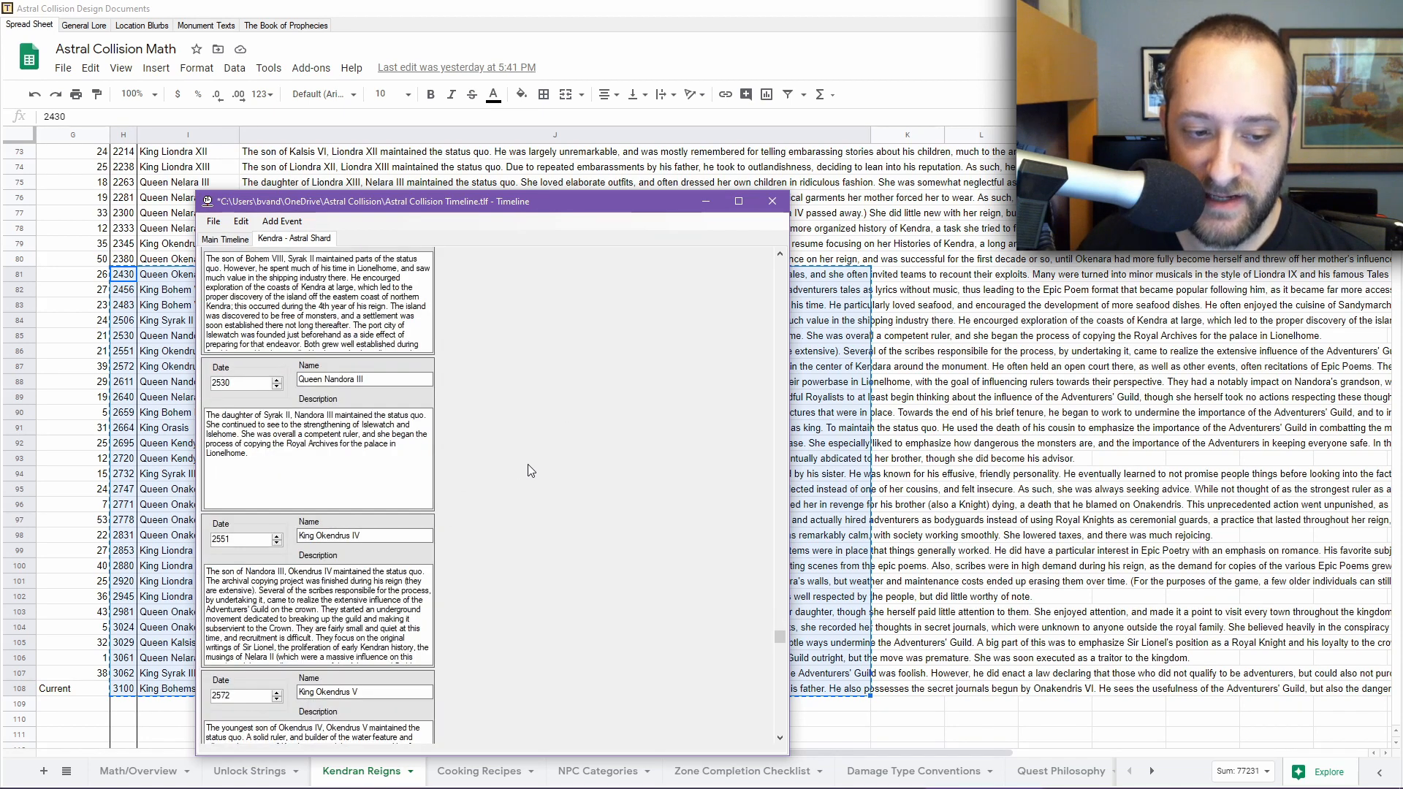
scroll(528, 465, down, 10)
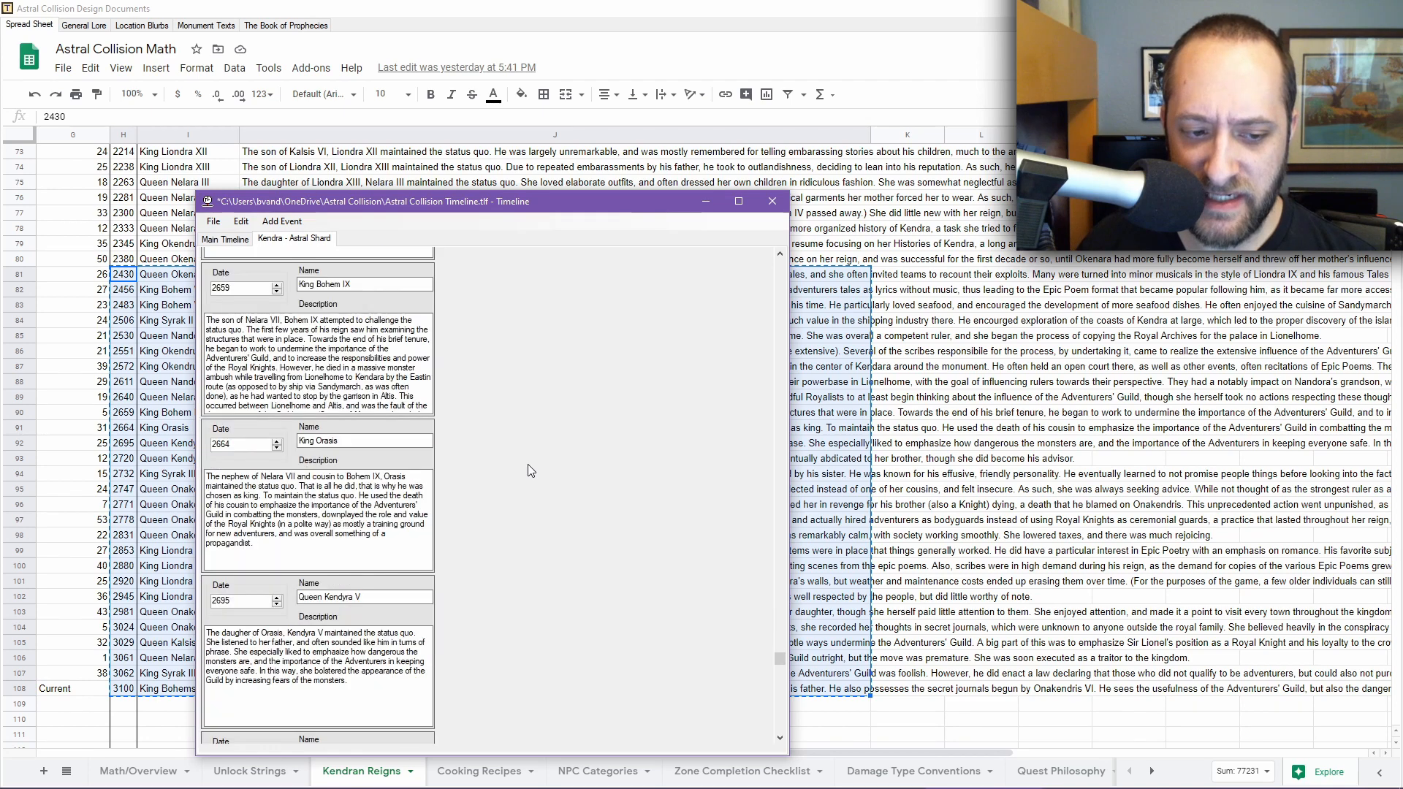
scroll(527, 466, down, 5)
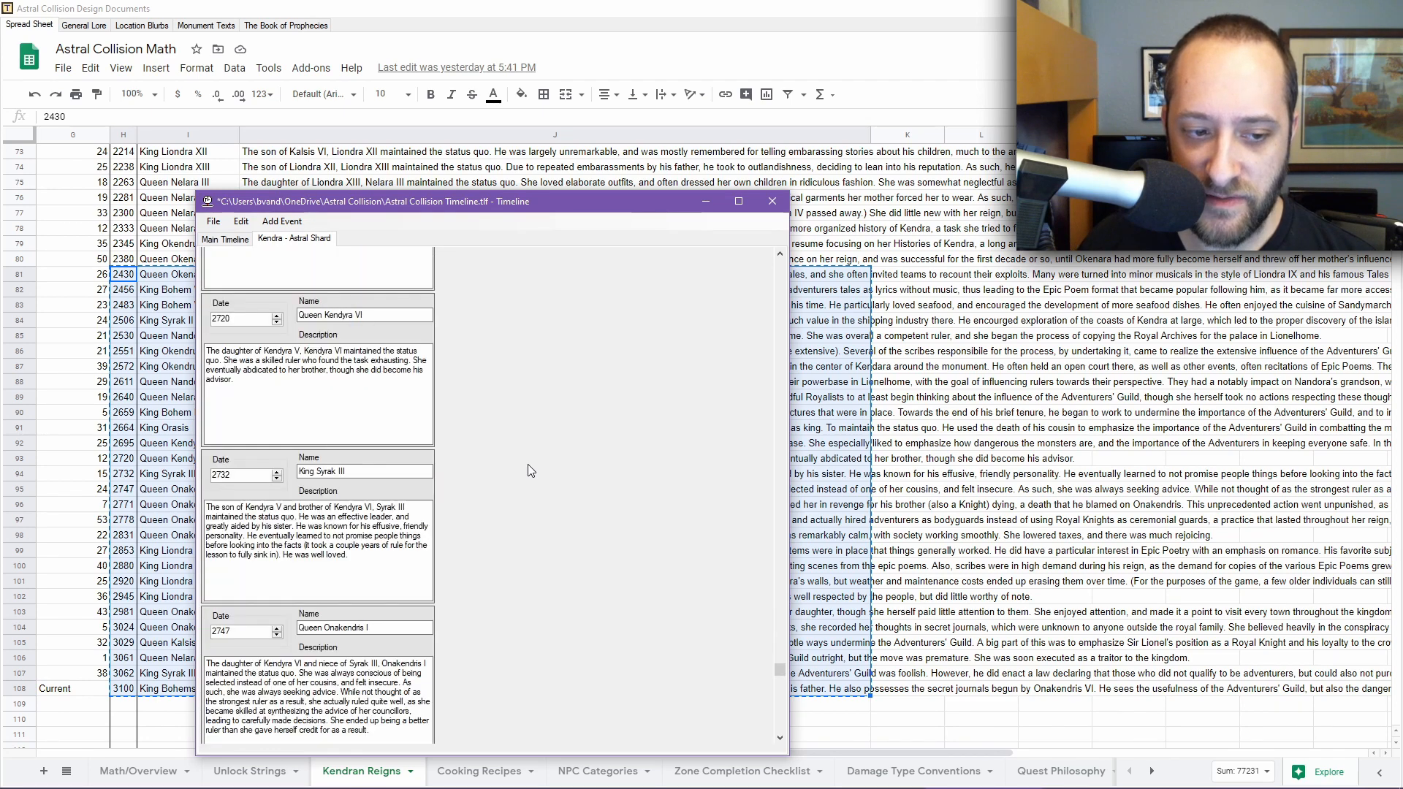
scroll(528, 465, down, 6)
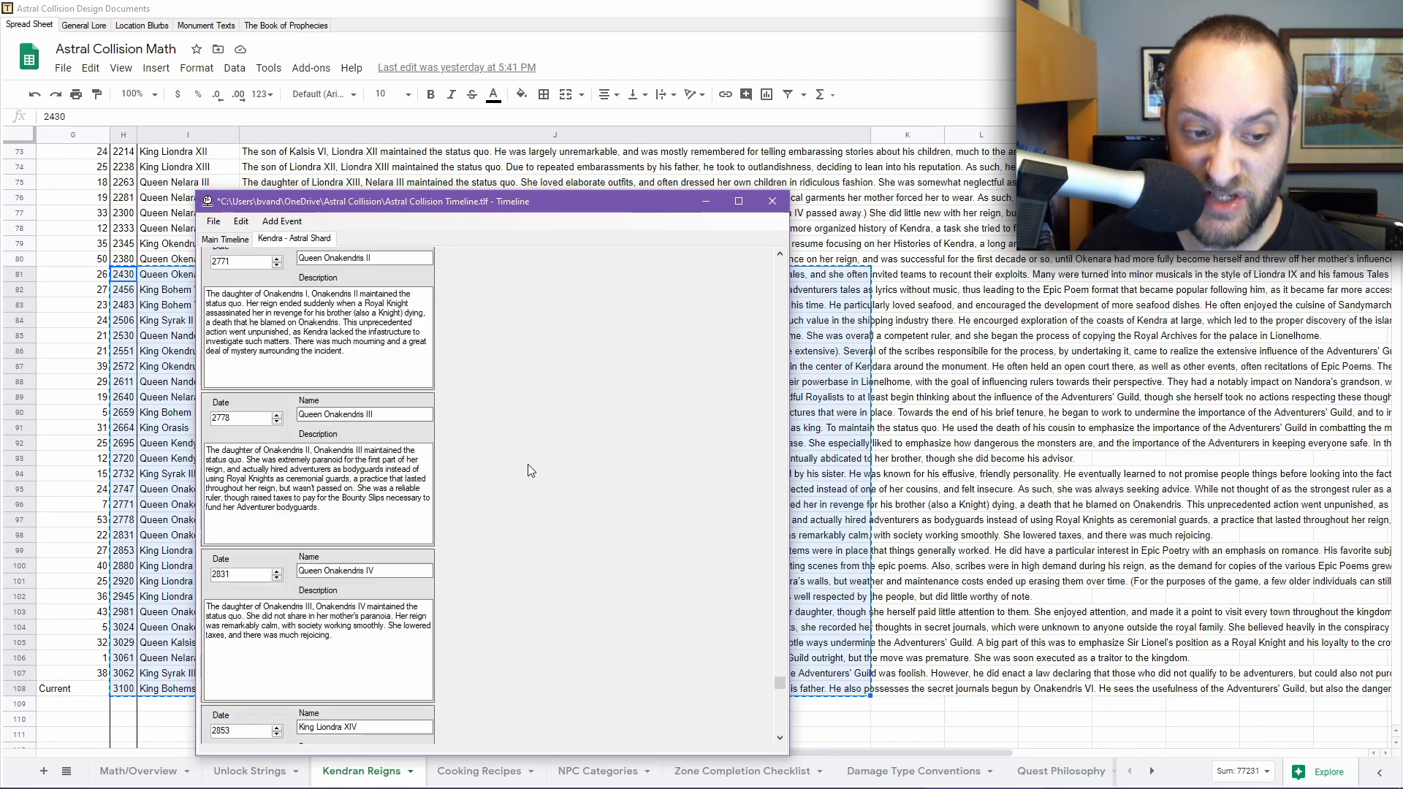
scroll(528, 463, down, 7)
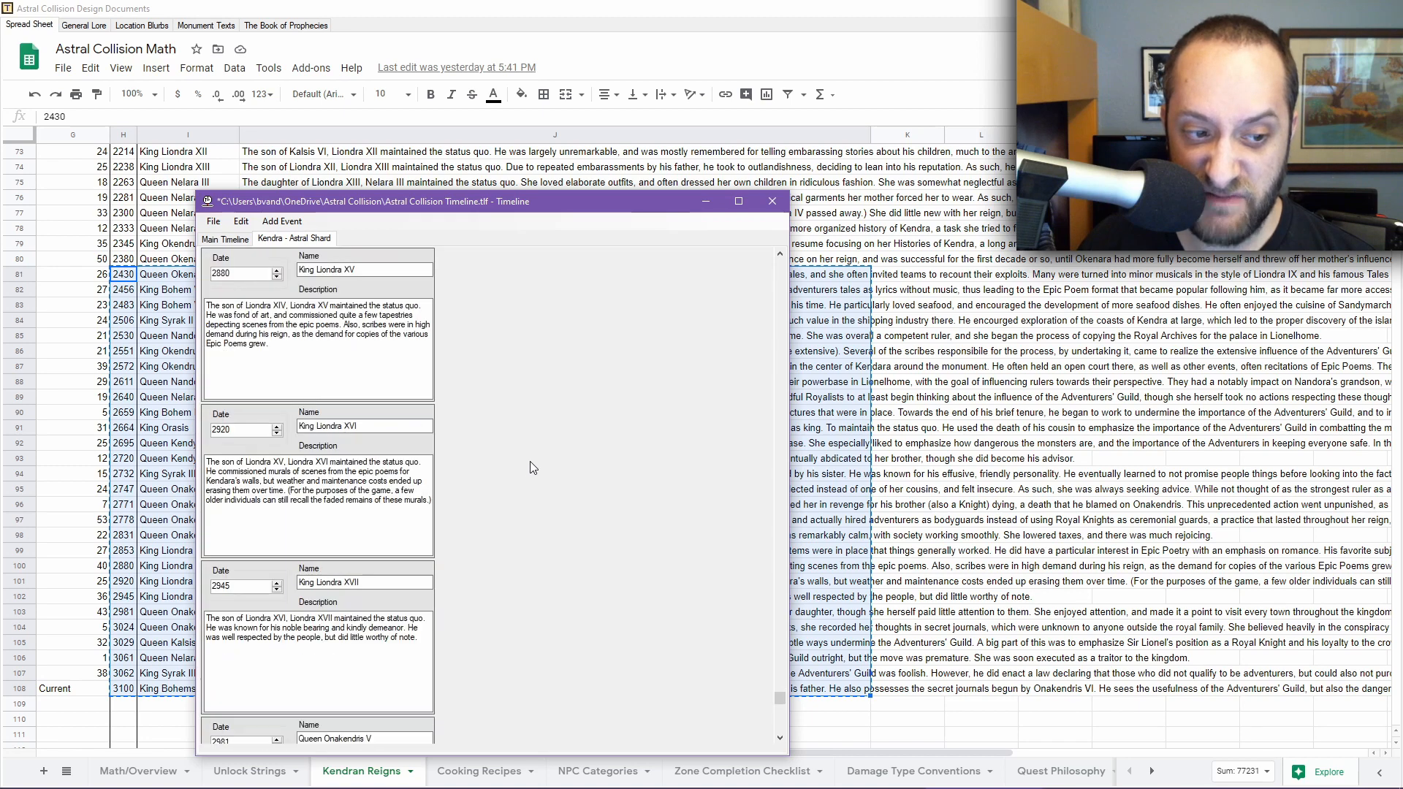
scroll(529, 462, down, 10)
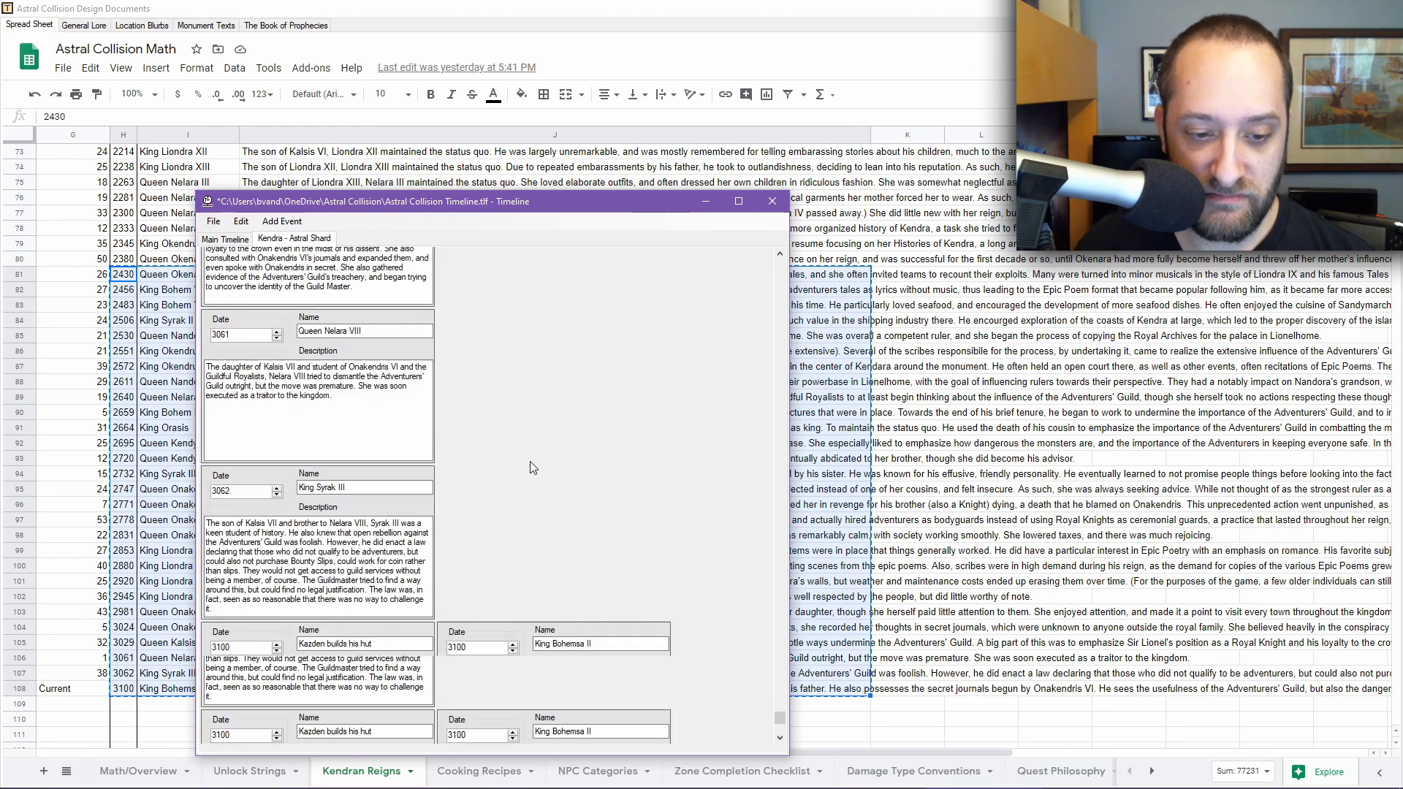
scroll(529, 462, down, 2)
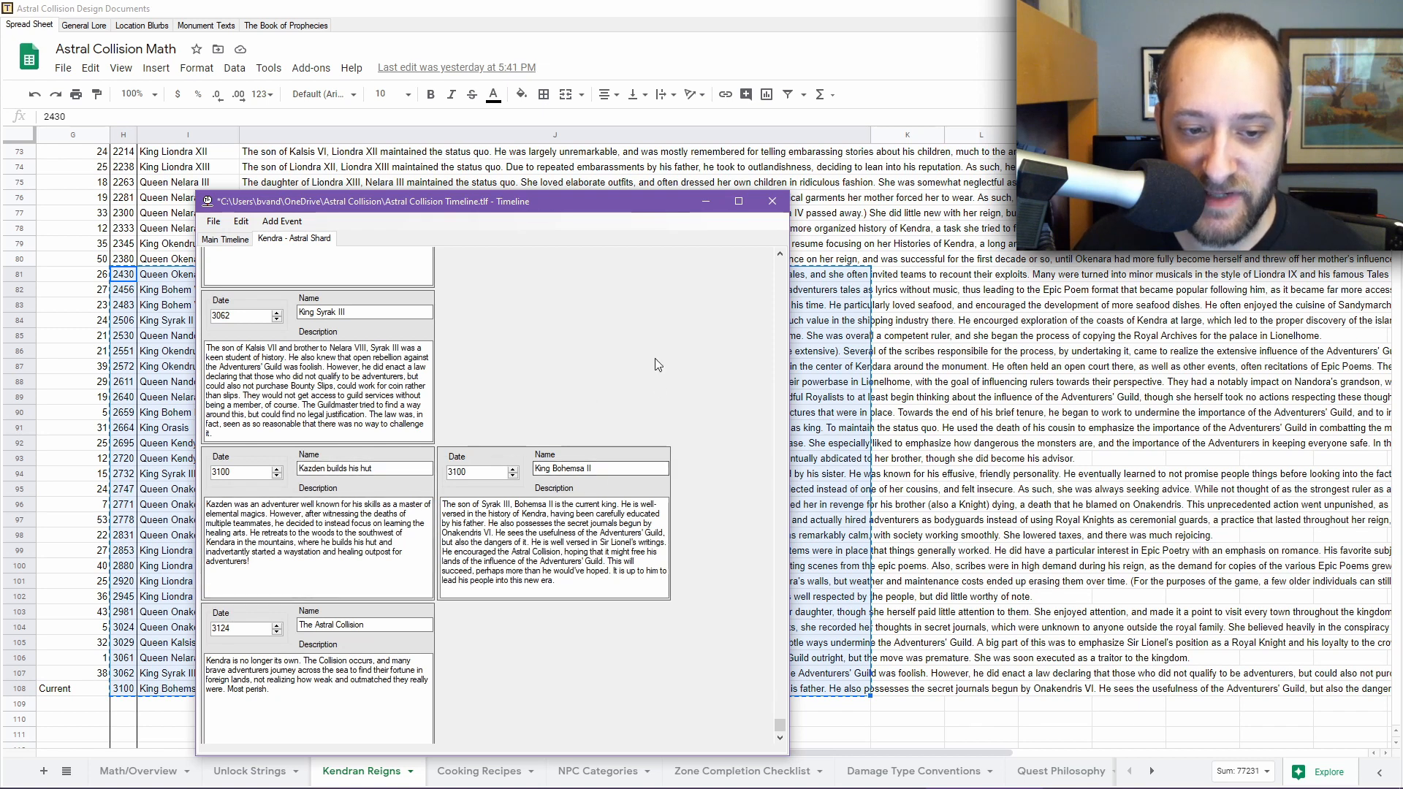
scroll(657, 313, down, 1)
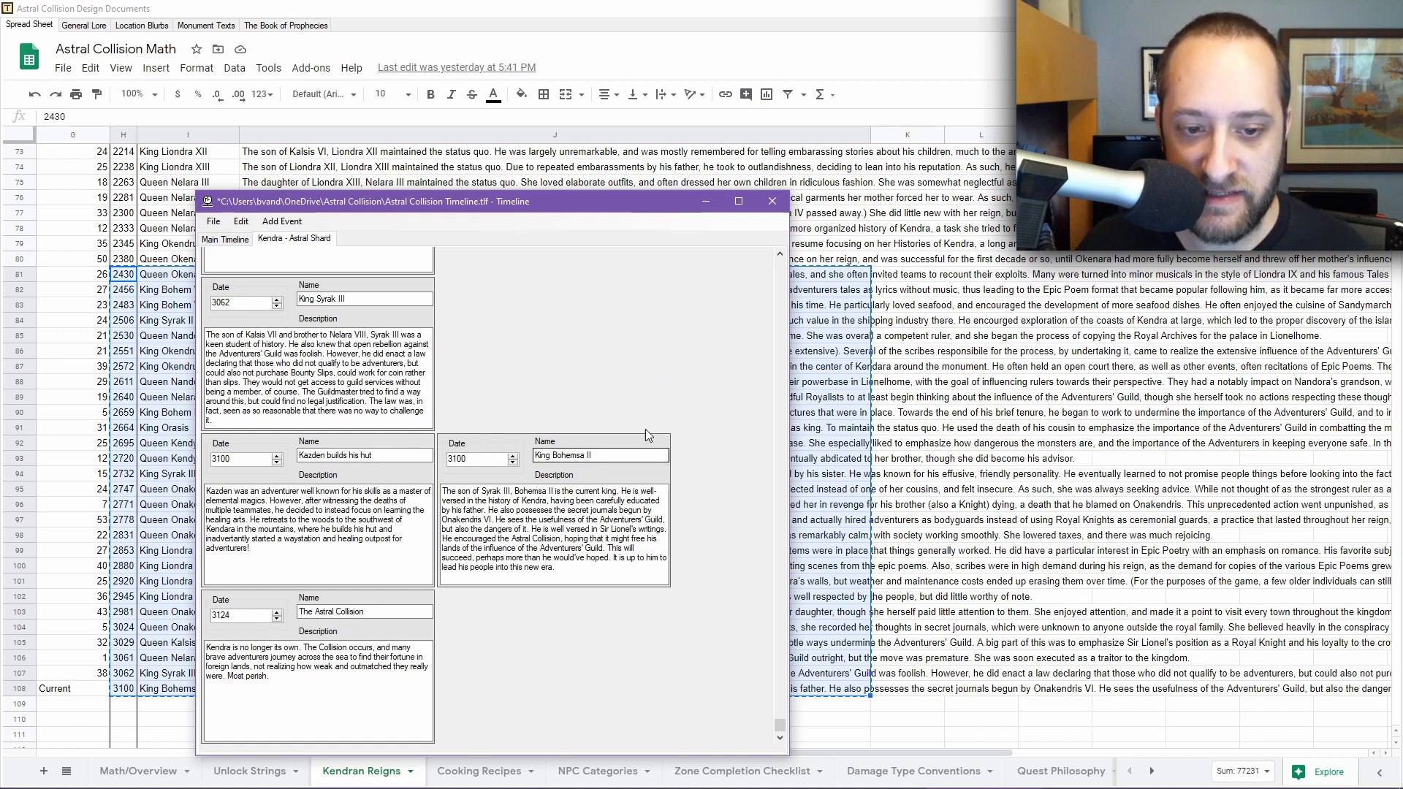
Save the timeline file and open the Kendra - Astral Shard overview with an enlarged date scale.
key(ctrl+s)
key(ctrl+t)
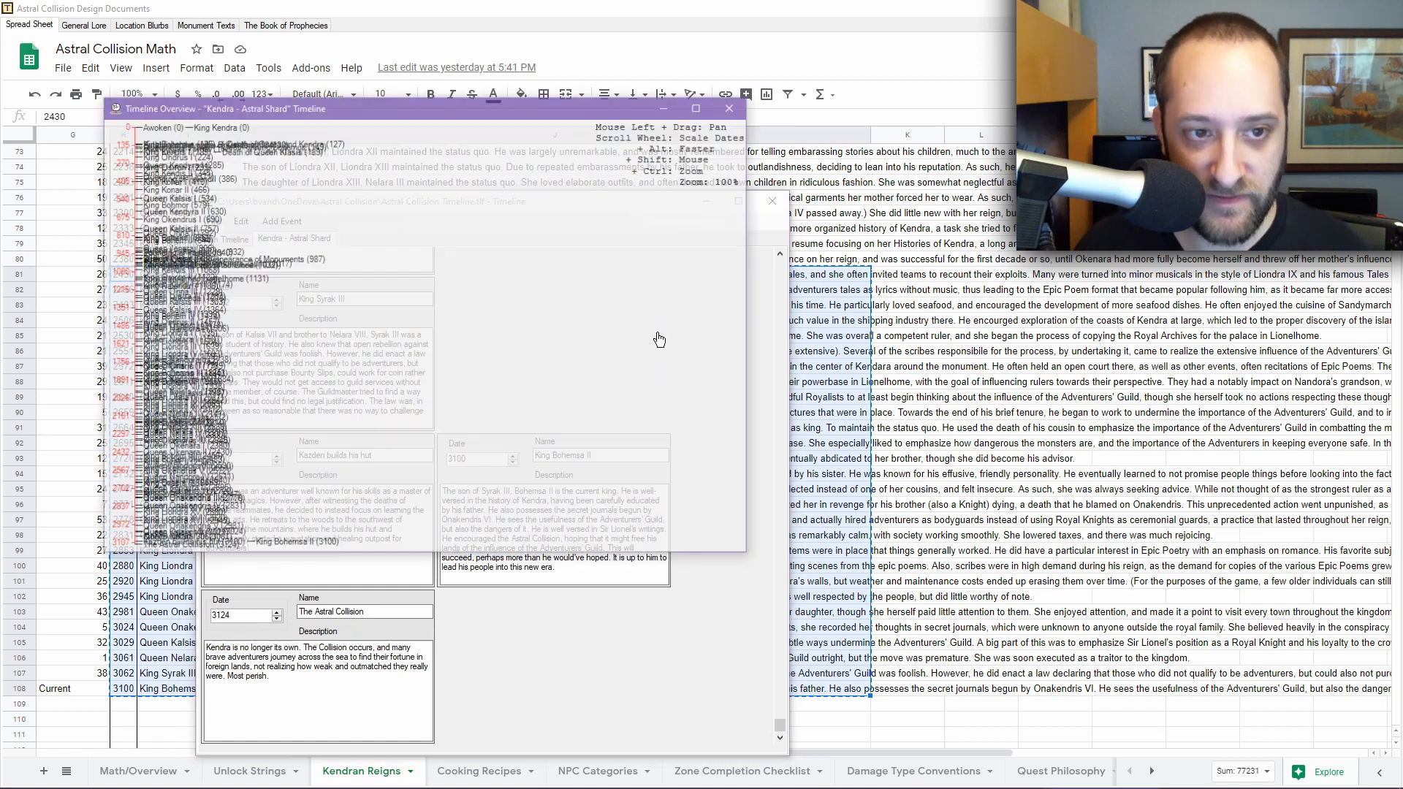
scroll(268, 449, up, 1)
scroll(268, 448, up, 5)
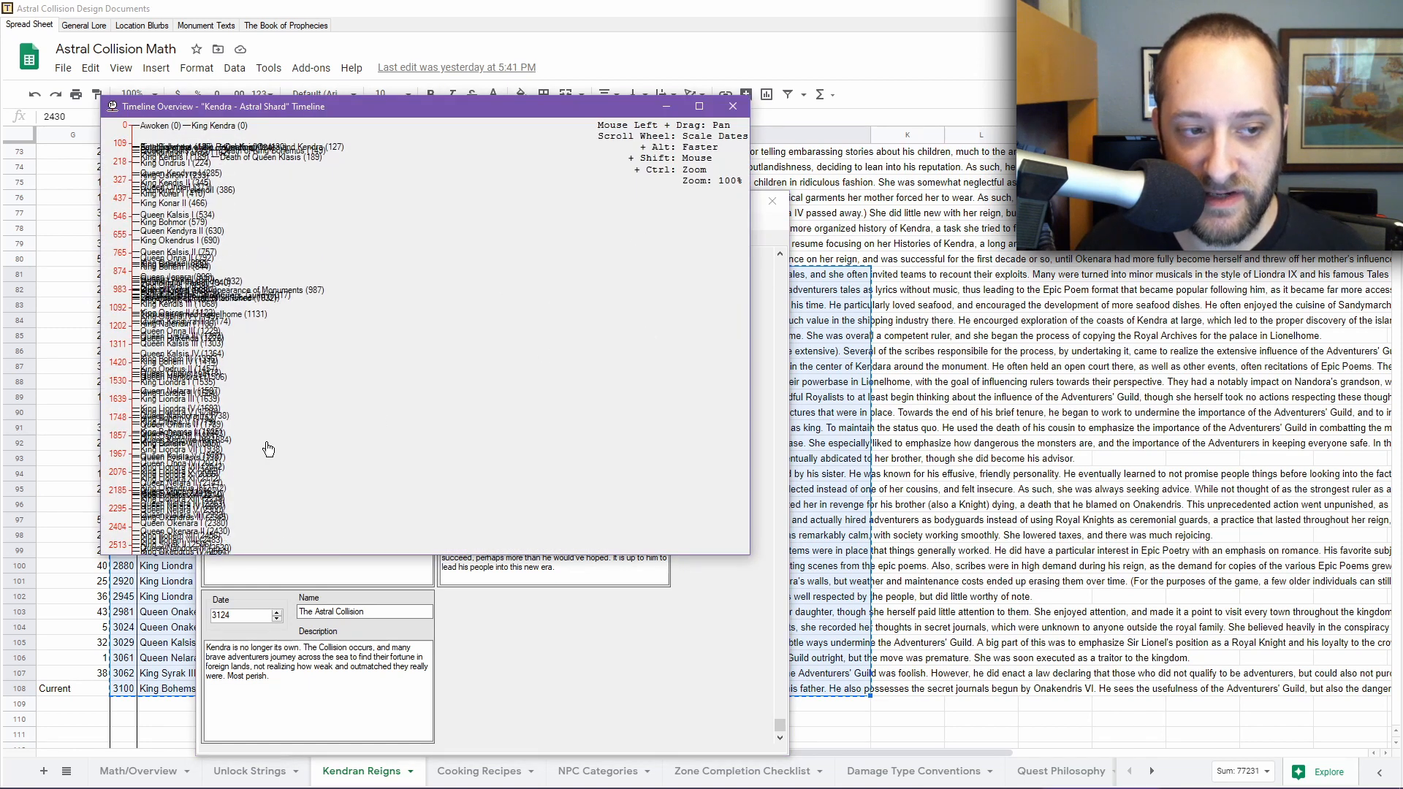
Pan through the overview from the earliest events to The Astral Collision (3124), and close the overview and the Timeline program.
drag(385, 453, 423, 86)
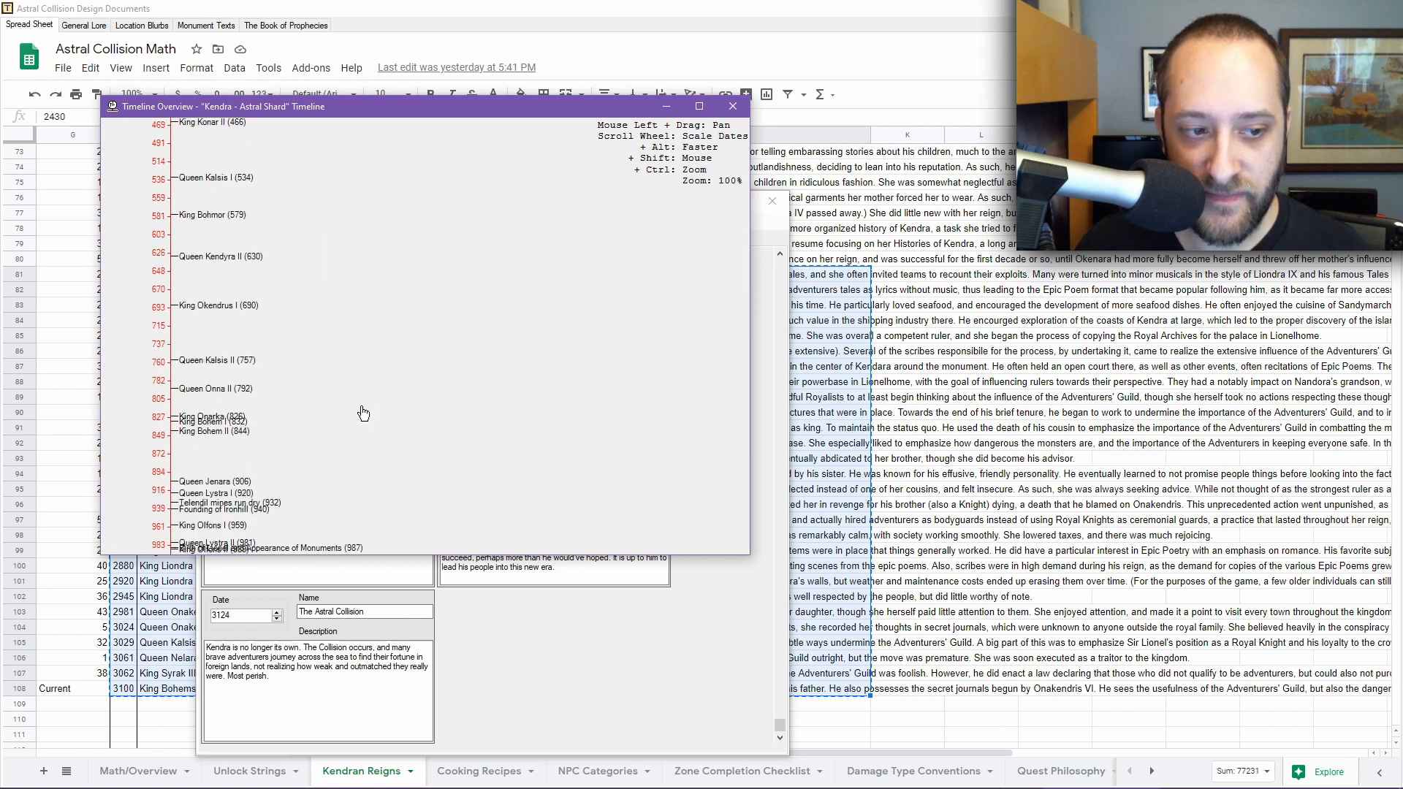
drag(361, 411, 401, 91)
drag(370, 448, 384, 99)
drag(399, 480, 408, 151)
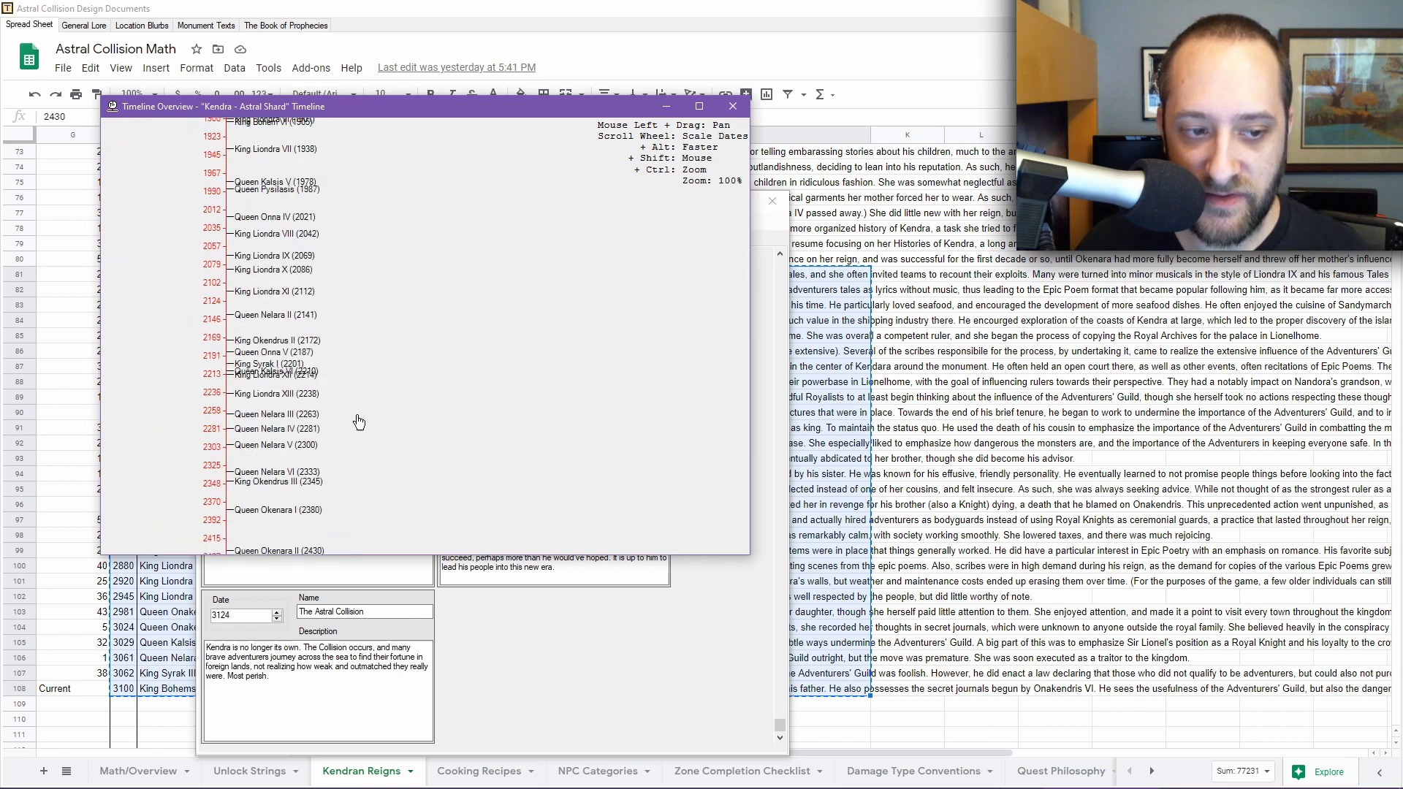
drag(359, 423, 377, 220)
drag(372, 311, 325, 395)
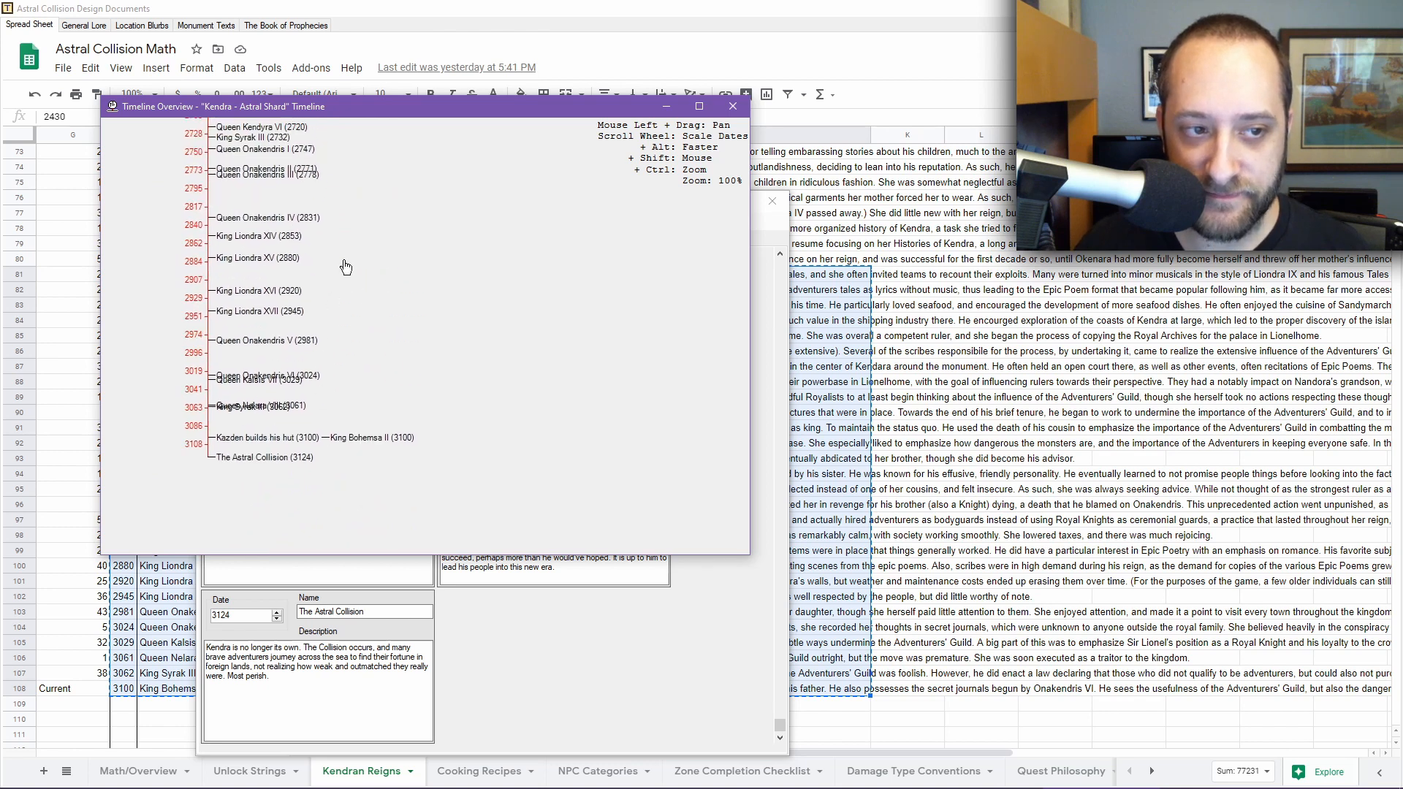
drag(379, 212, 376, 275)
scroll(301, 228, up, 3)
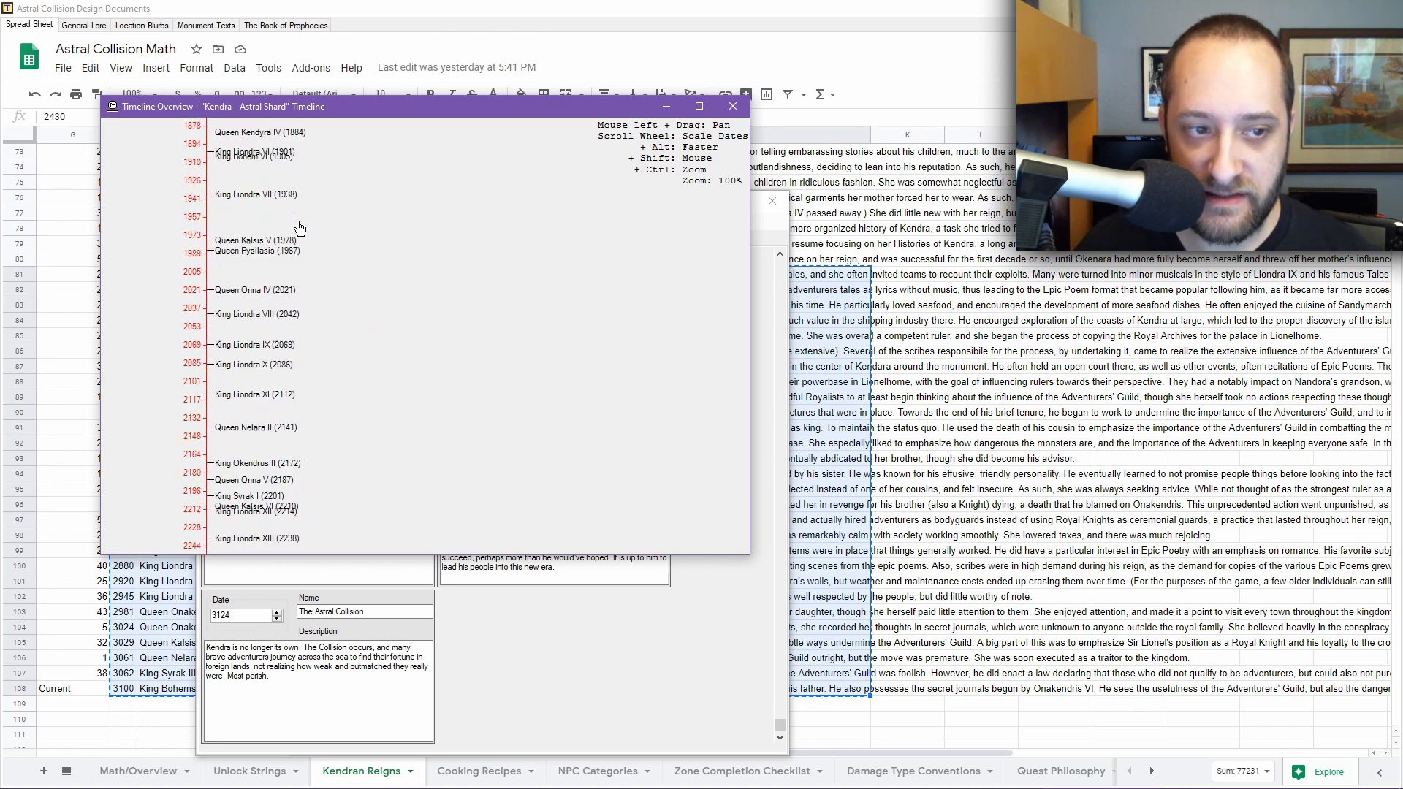
click(733, 106)
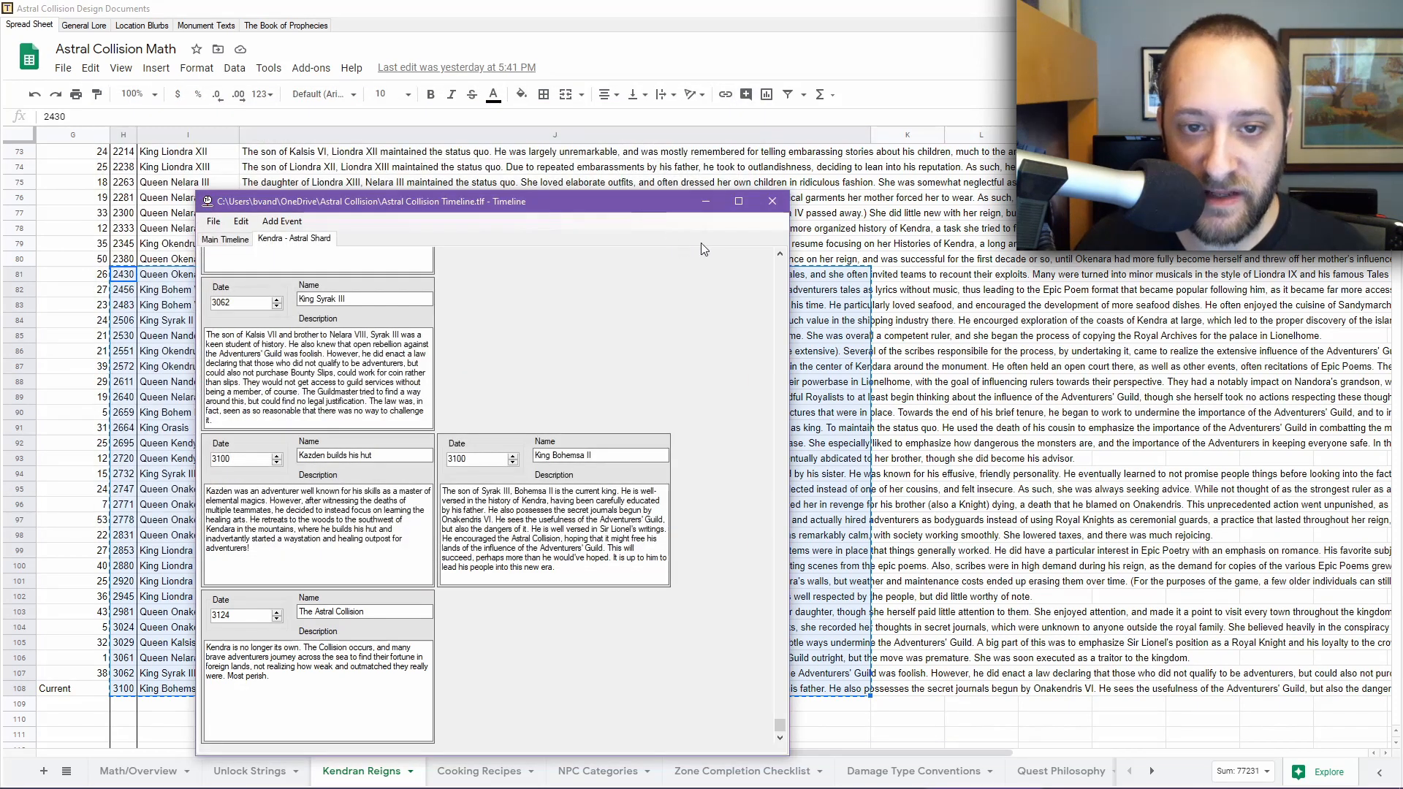
click(772, 202)
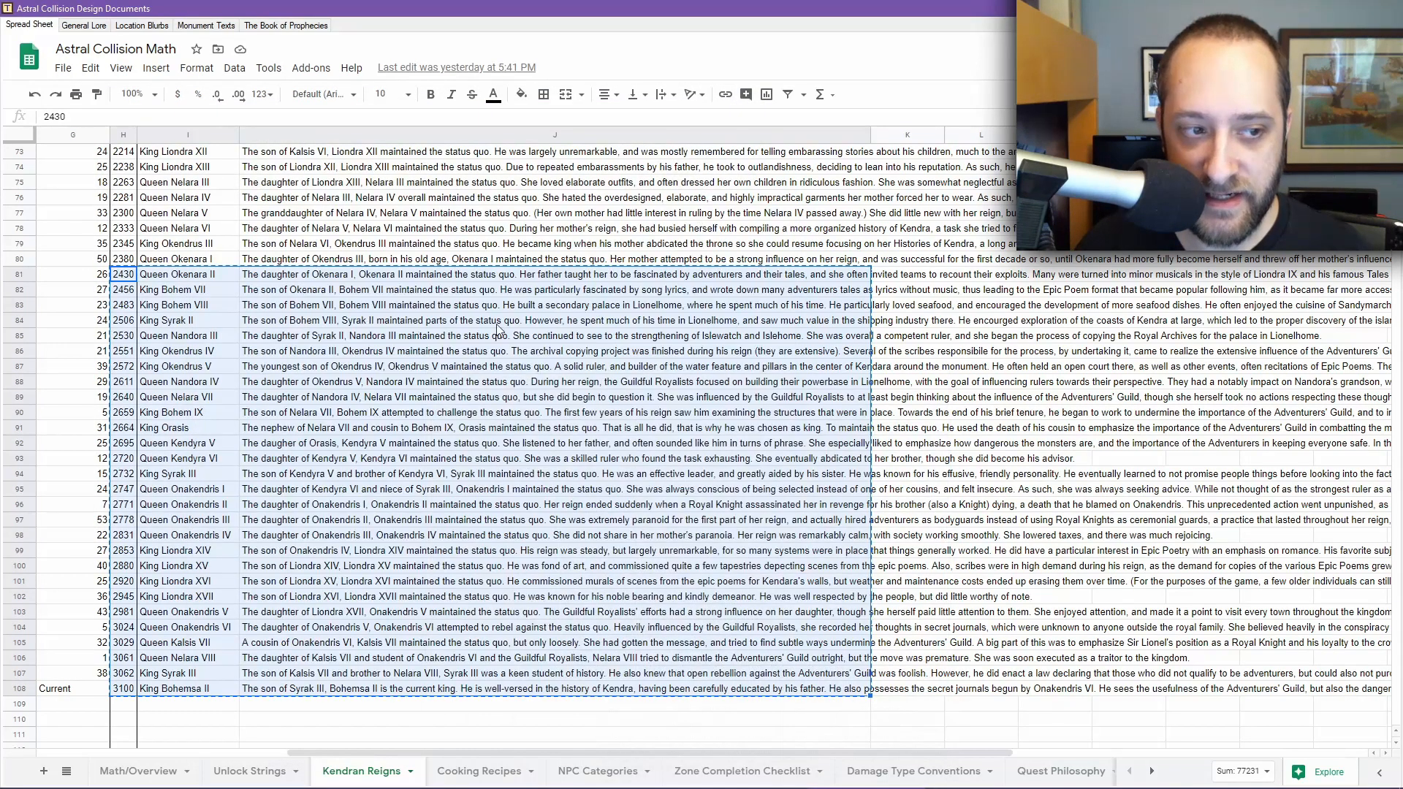
Go back to the highlighted King Liondra X (2086) row in the Kendran Reigns sheet and read its attached note.
click(193, 276)
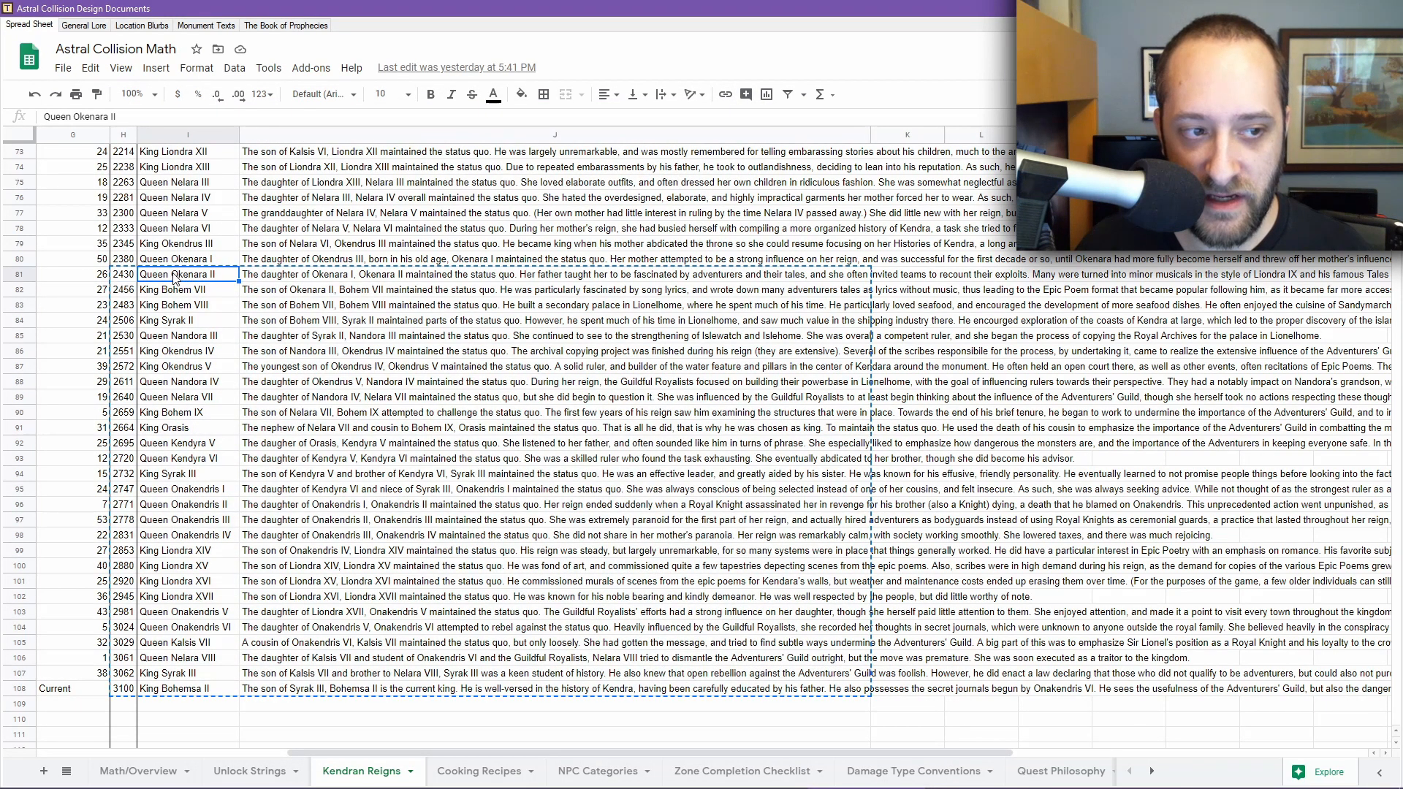
scroll(282, 294, up, 3)
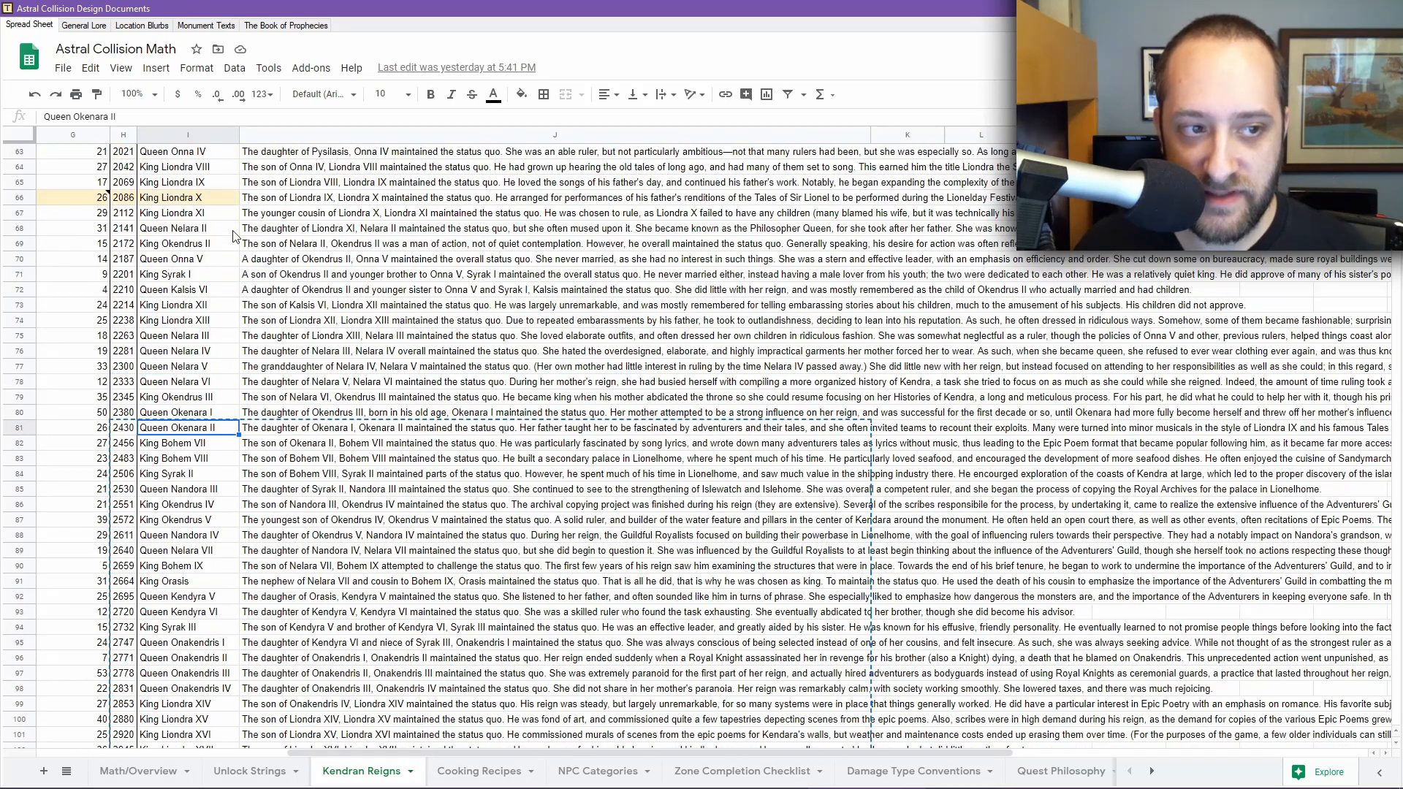
click(298, 200)
scroll(397, 345, up, 1)
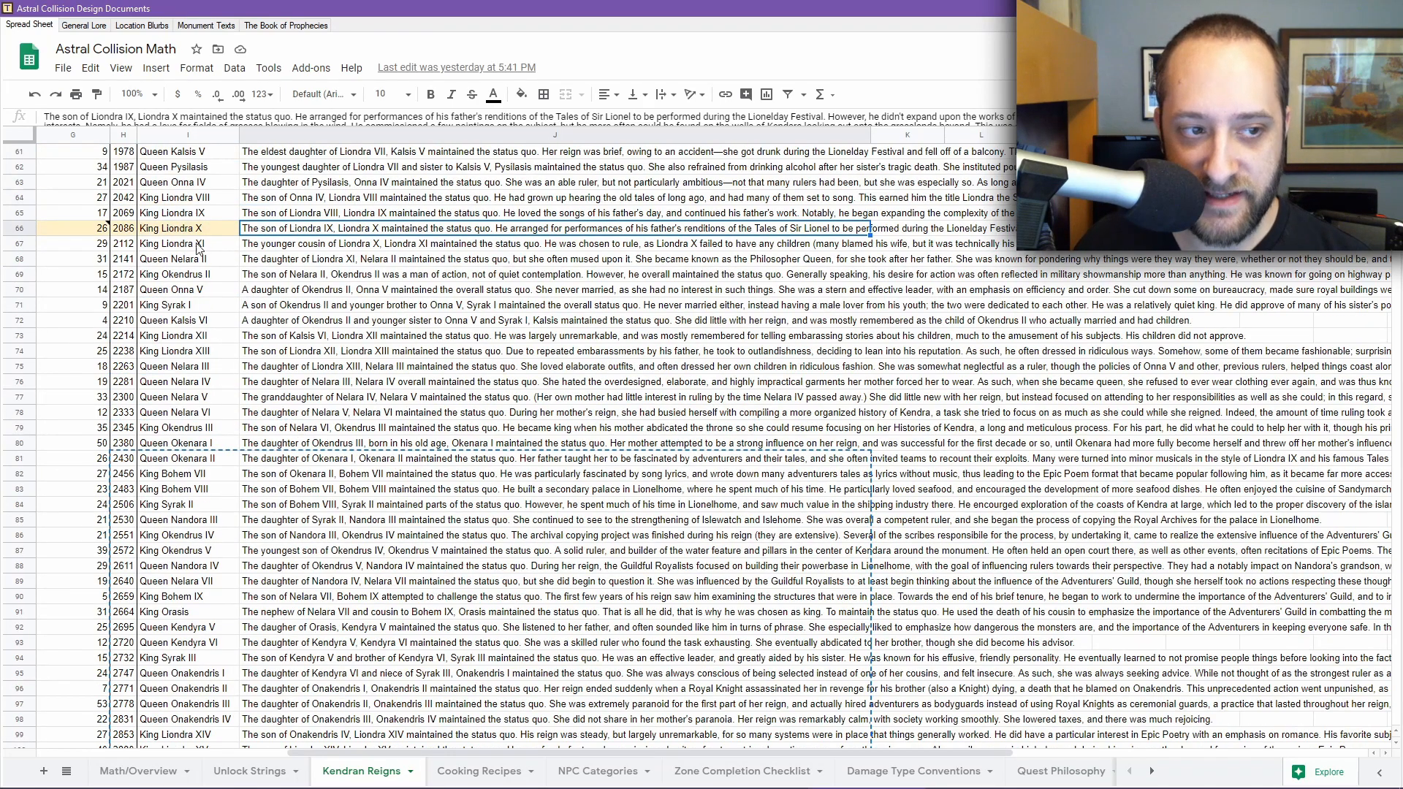
mouse_move(75, 234)
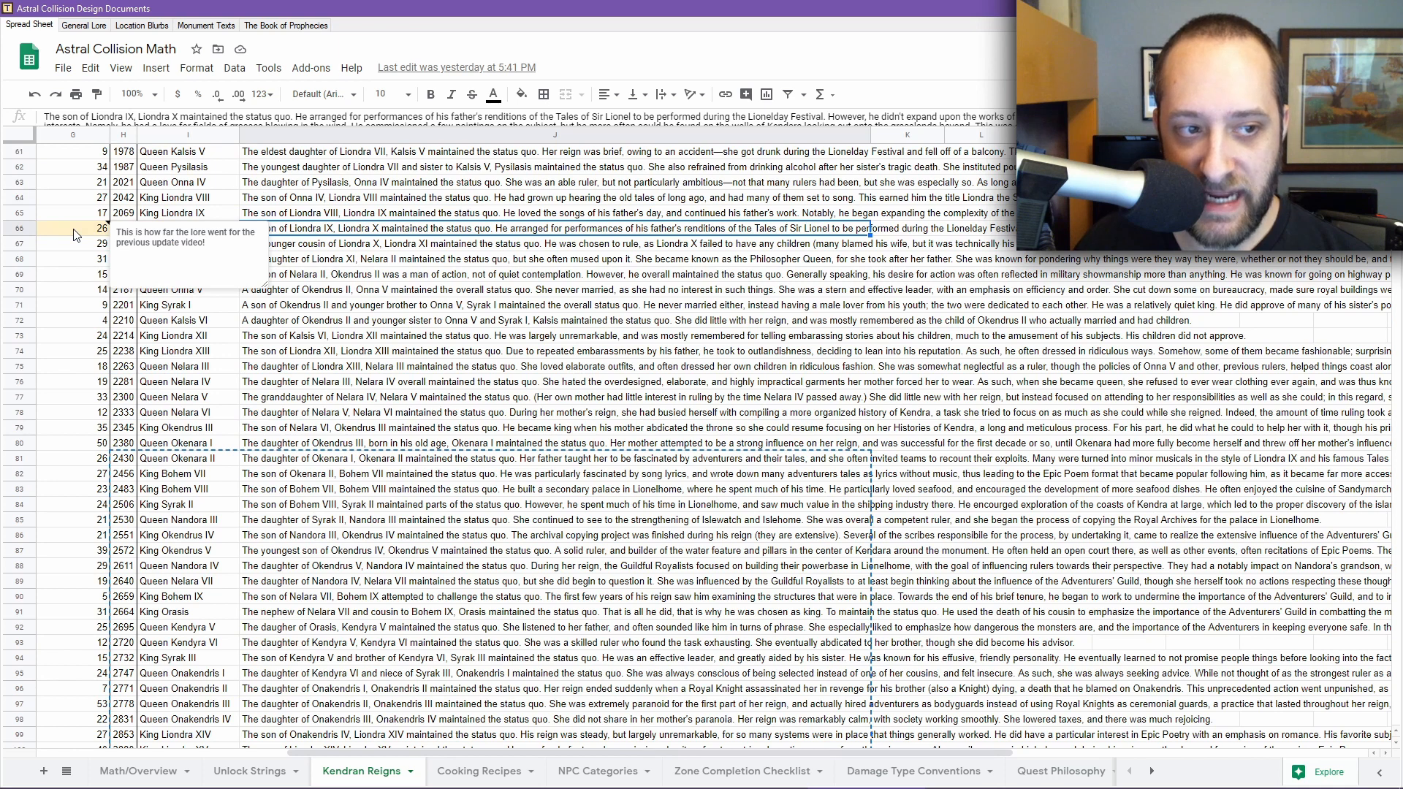
click(447, 280)
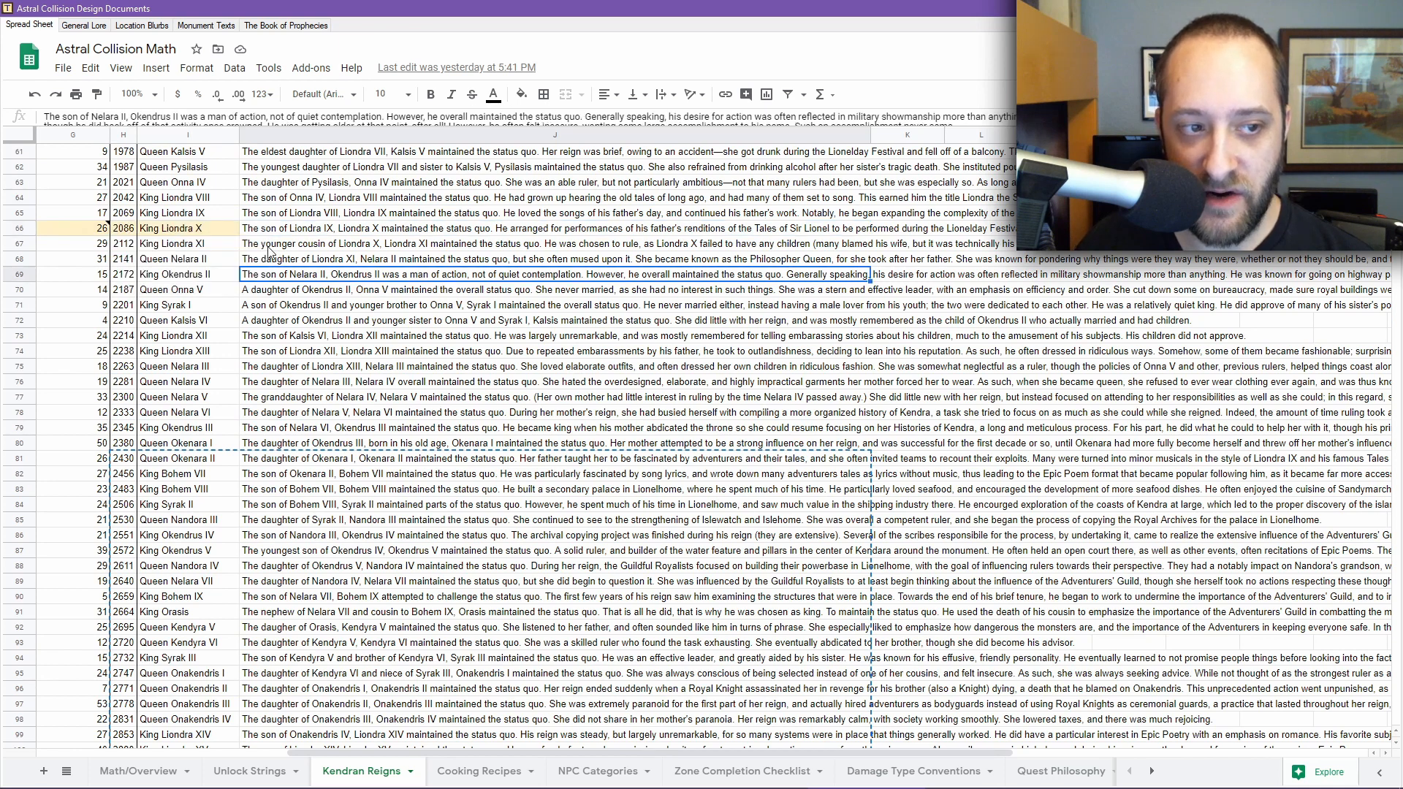
Read the full reign descriptions of King Liondra X, King Liondra XI and Queen Nelara II in their expanded cells.
double_click(290, 244)
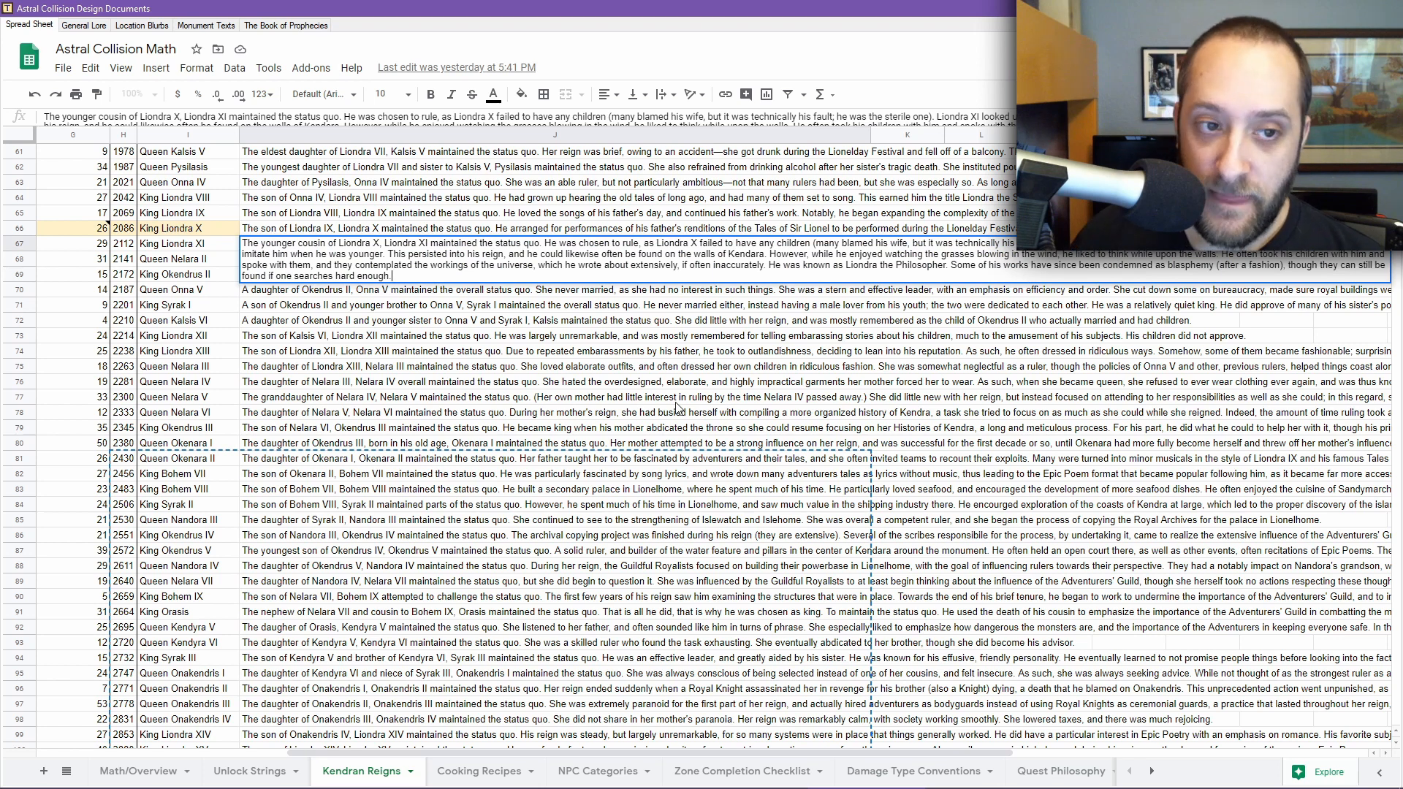
double_click(301, 231)
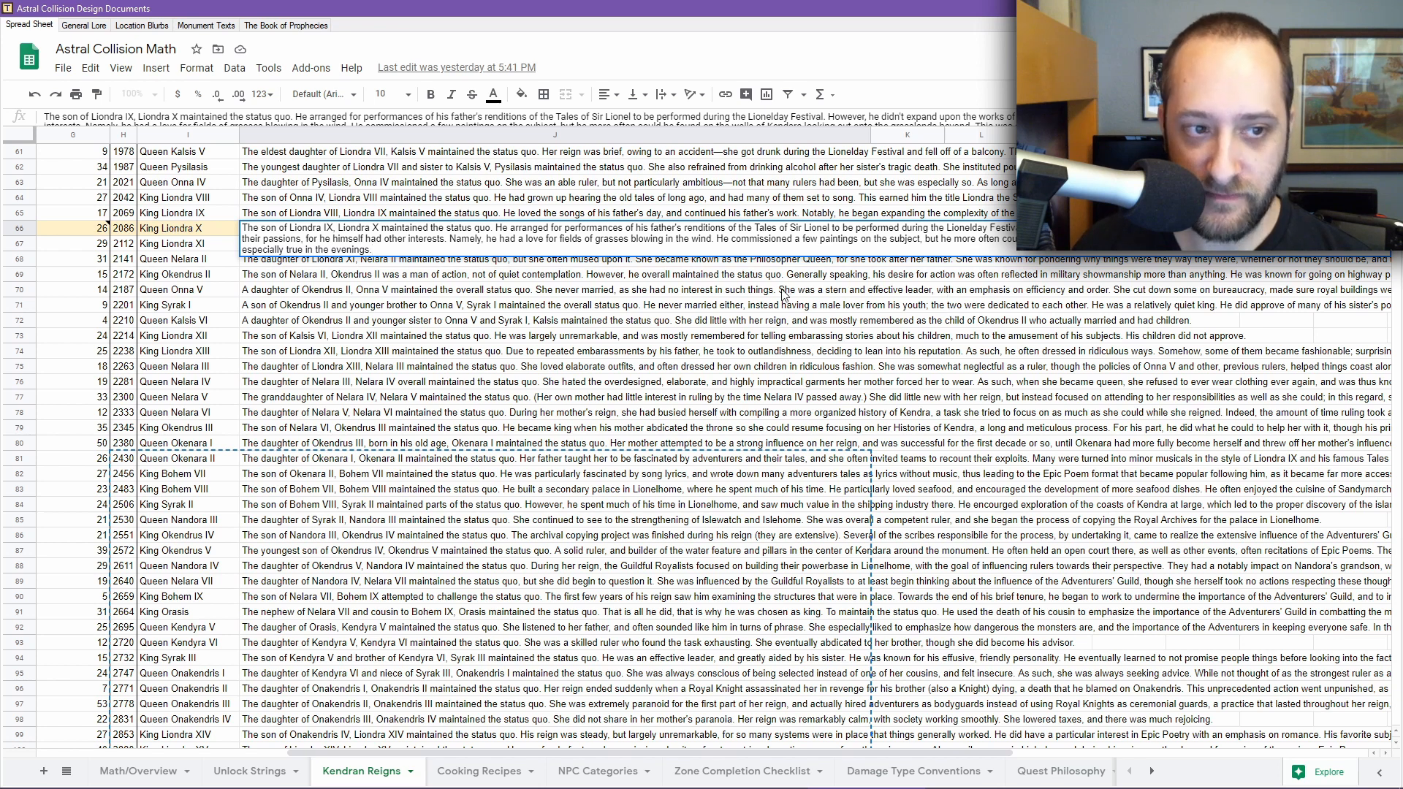
key(Down)
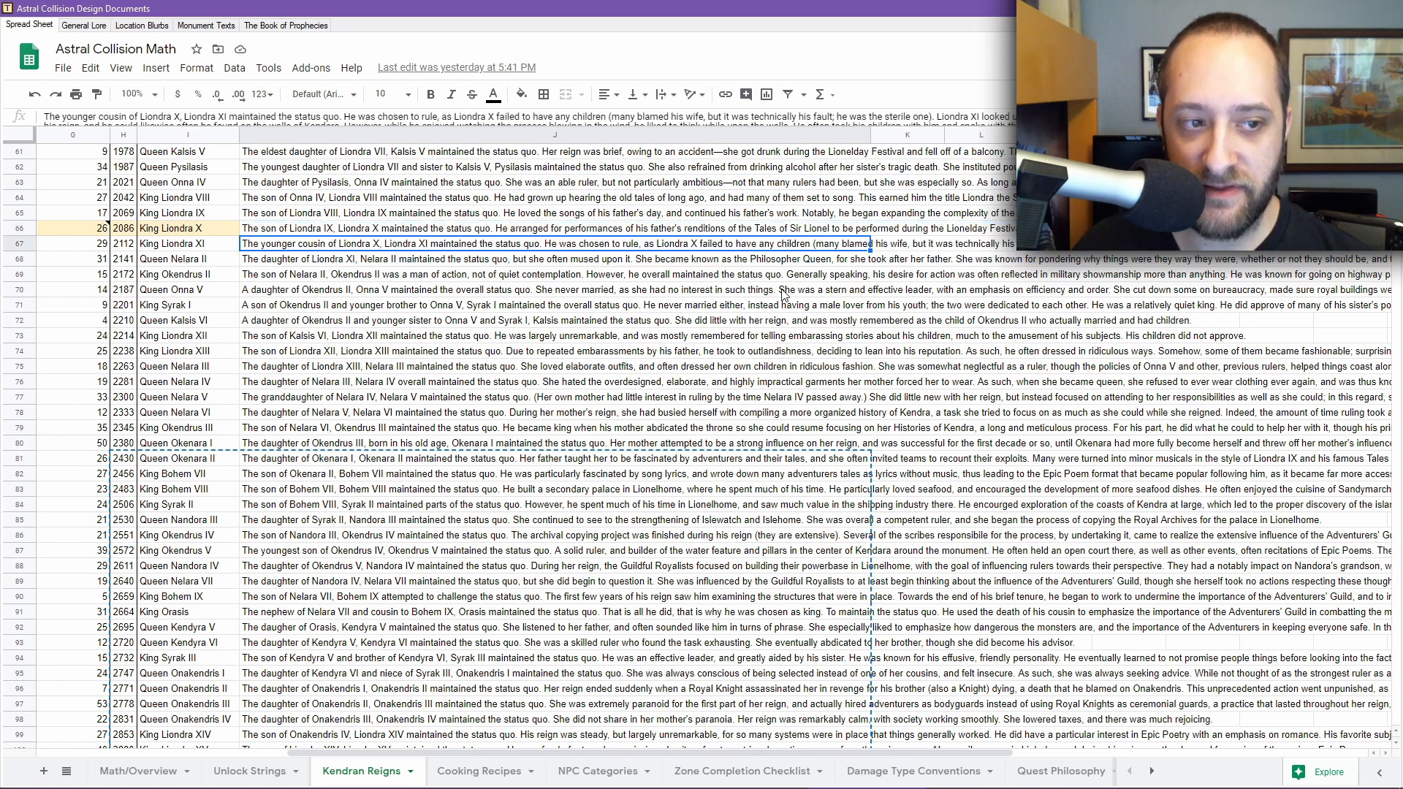
key(Return)
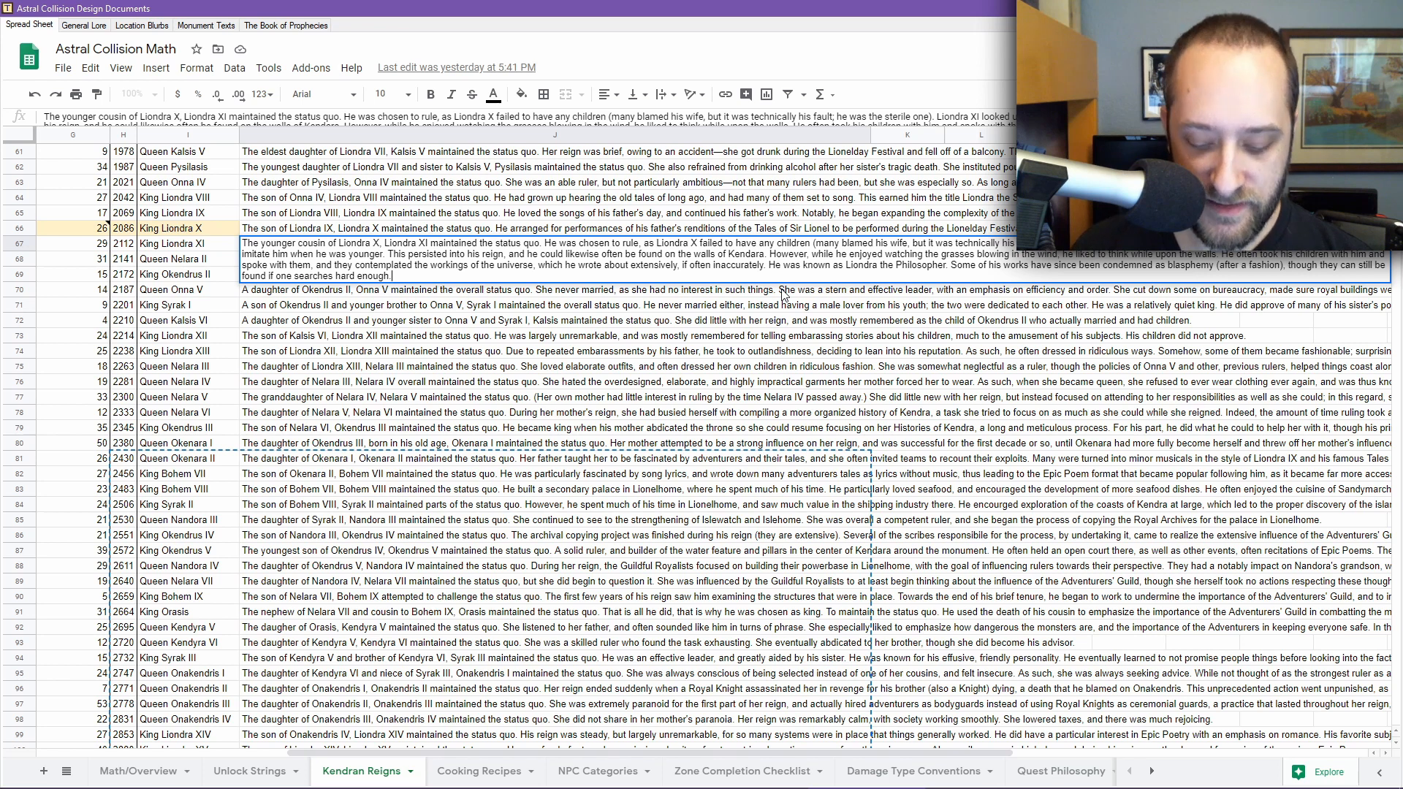
key(Return)
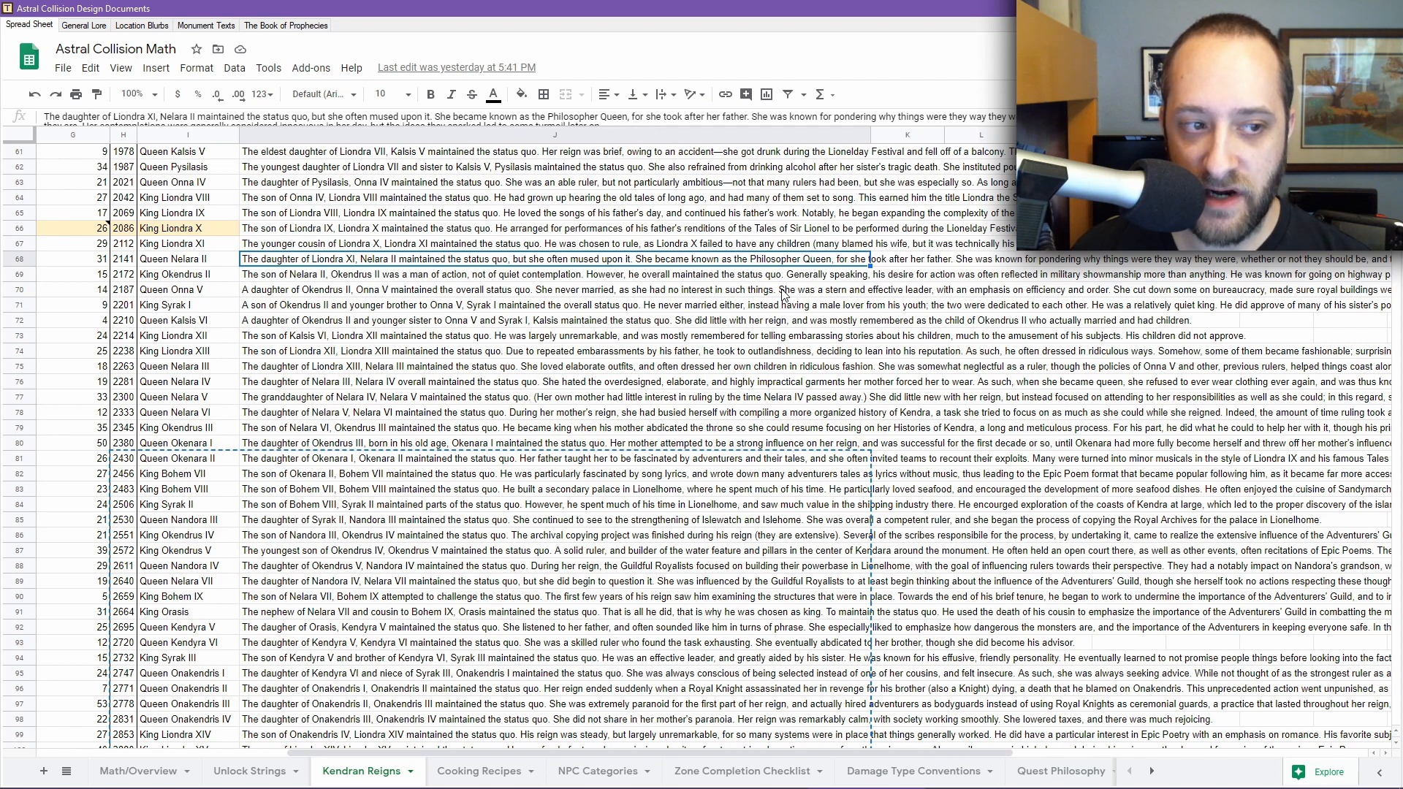
key(Return)
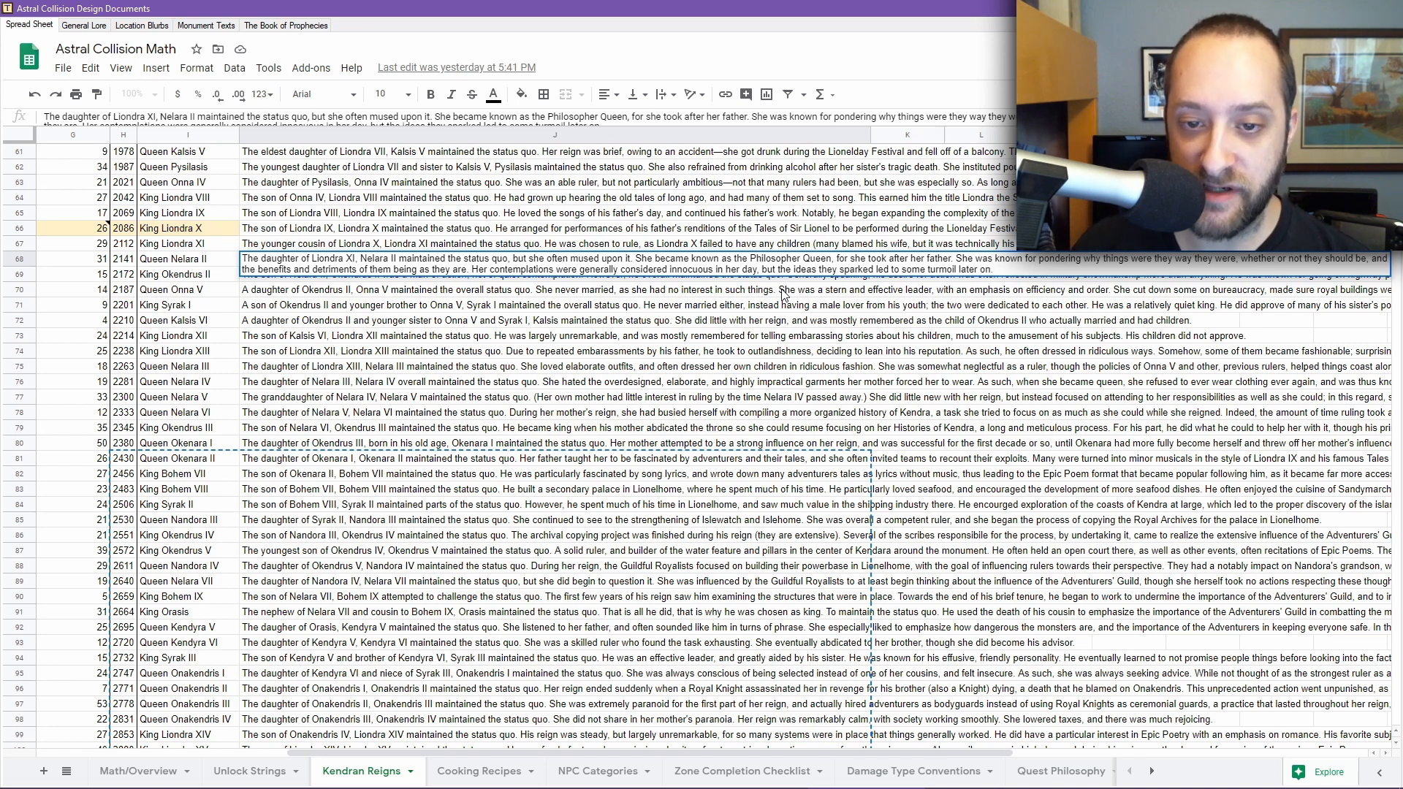
key(Return)
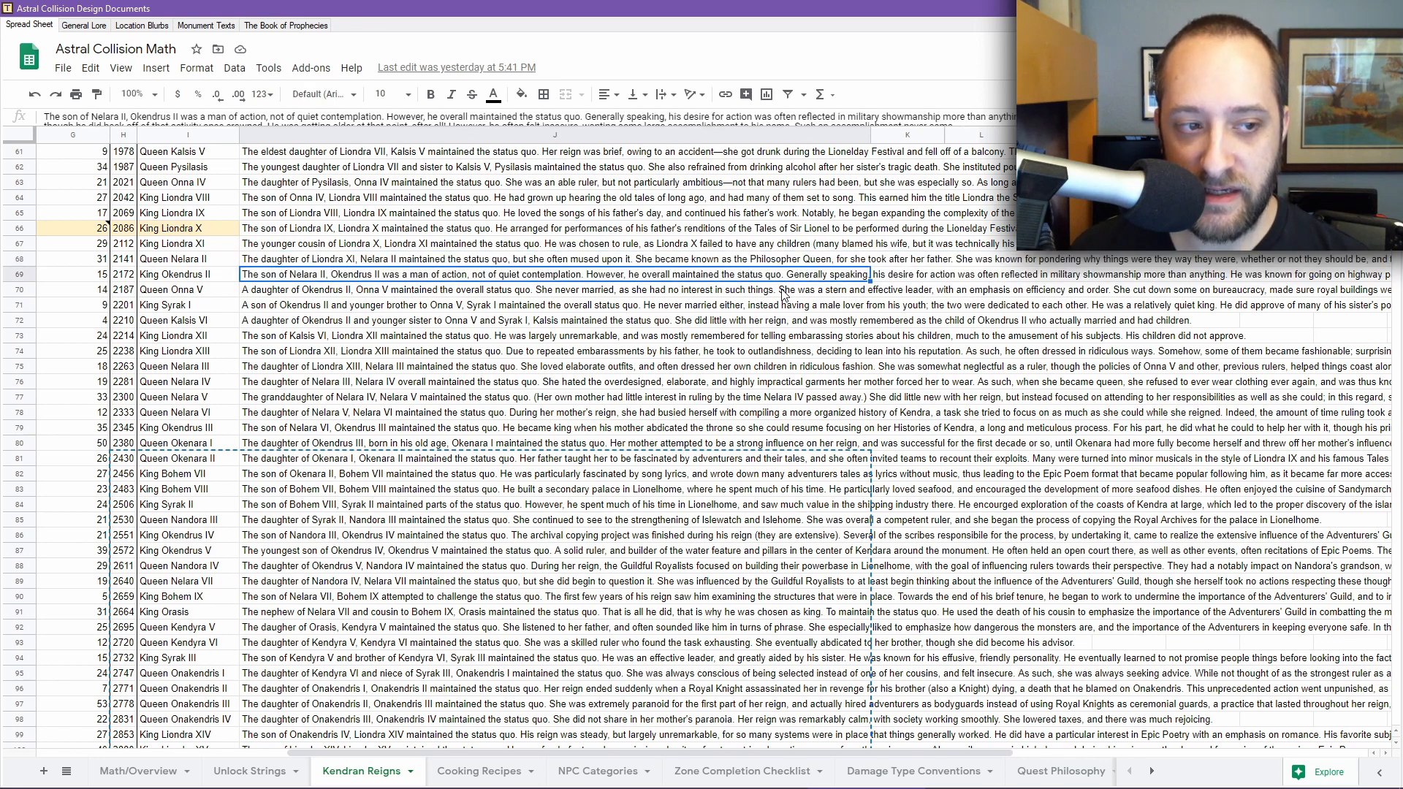
Read the full reign descriptions of King Okendrus II, Queen Onna V, King Syrak I and Queen Kalsis VI.
key(Return)
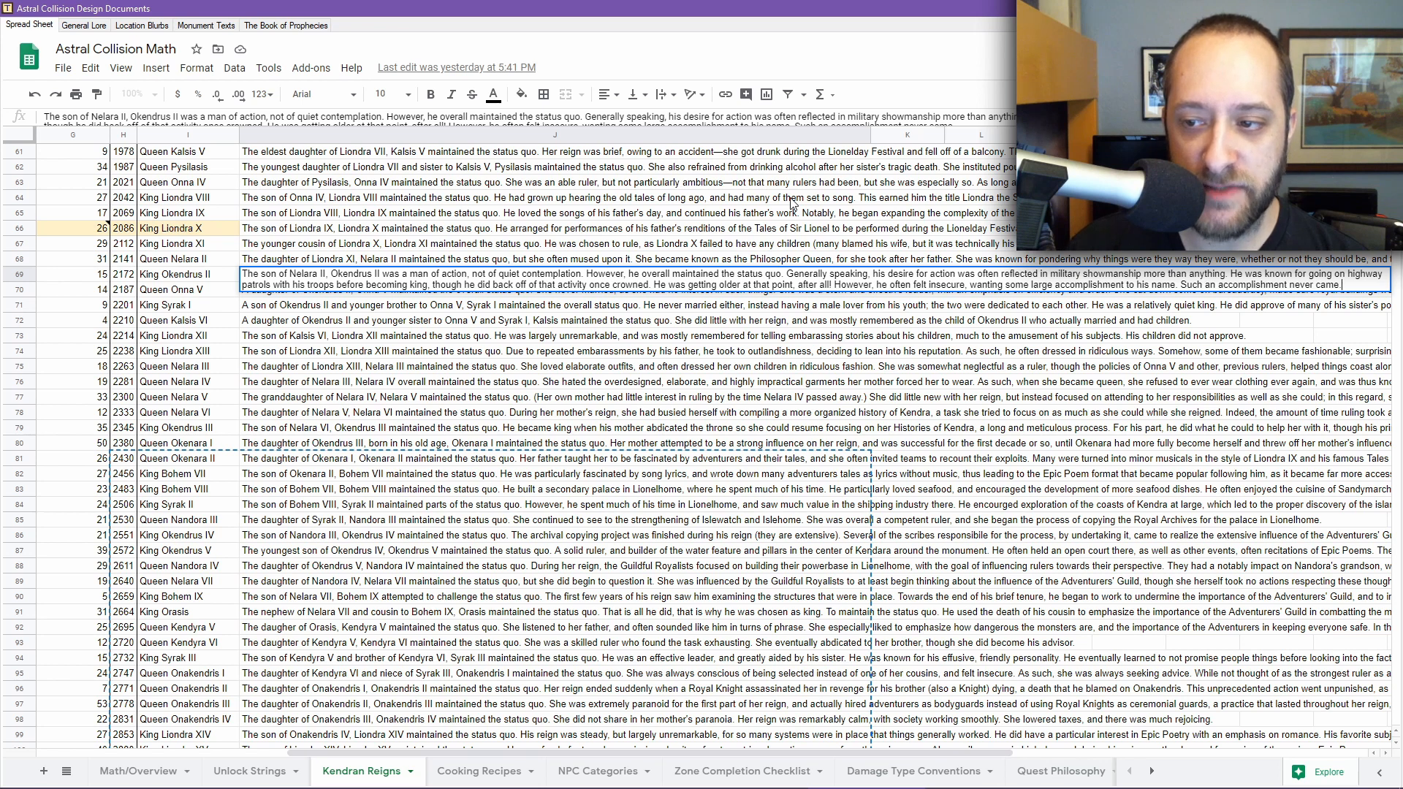
key(Return)
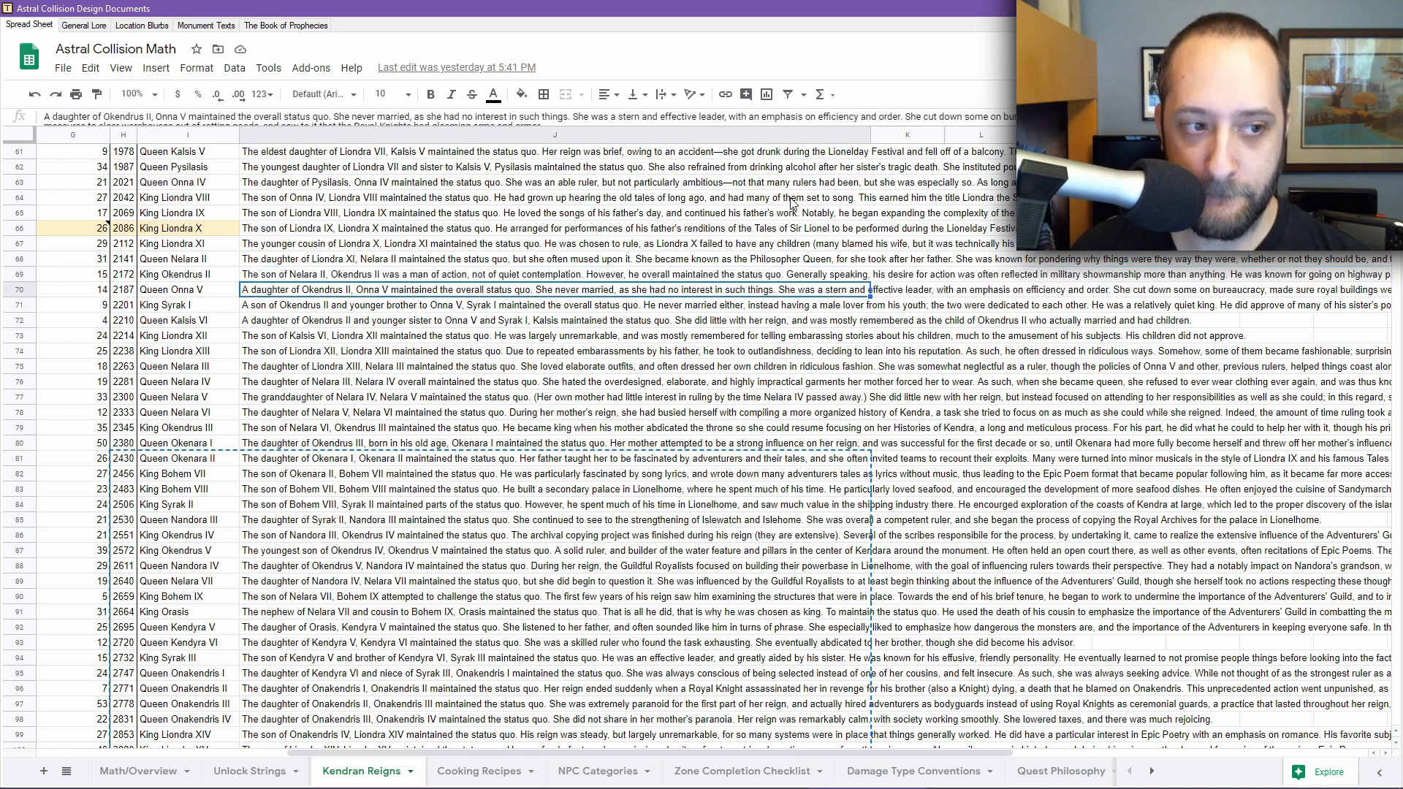
key(Return)
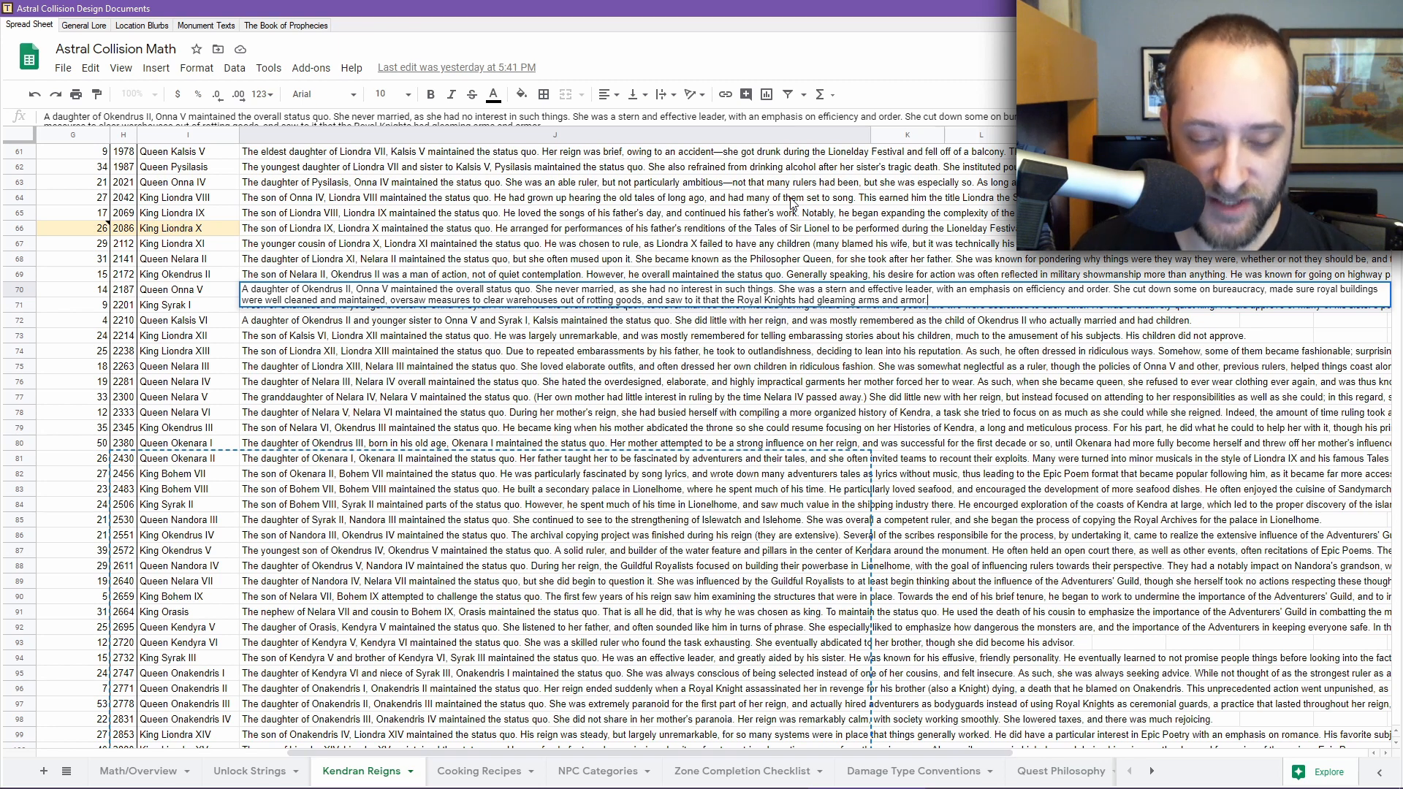
key(Down)
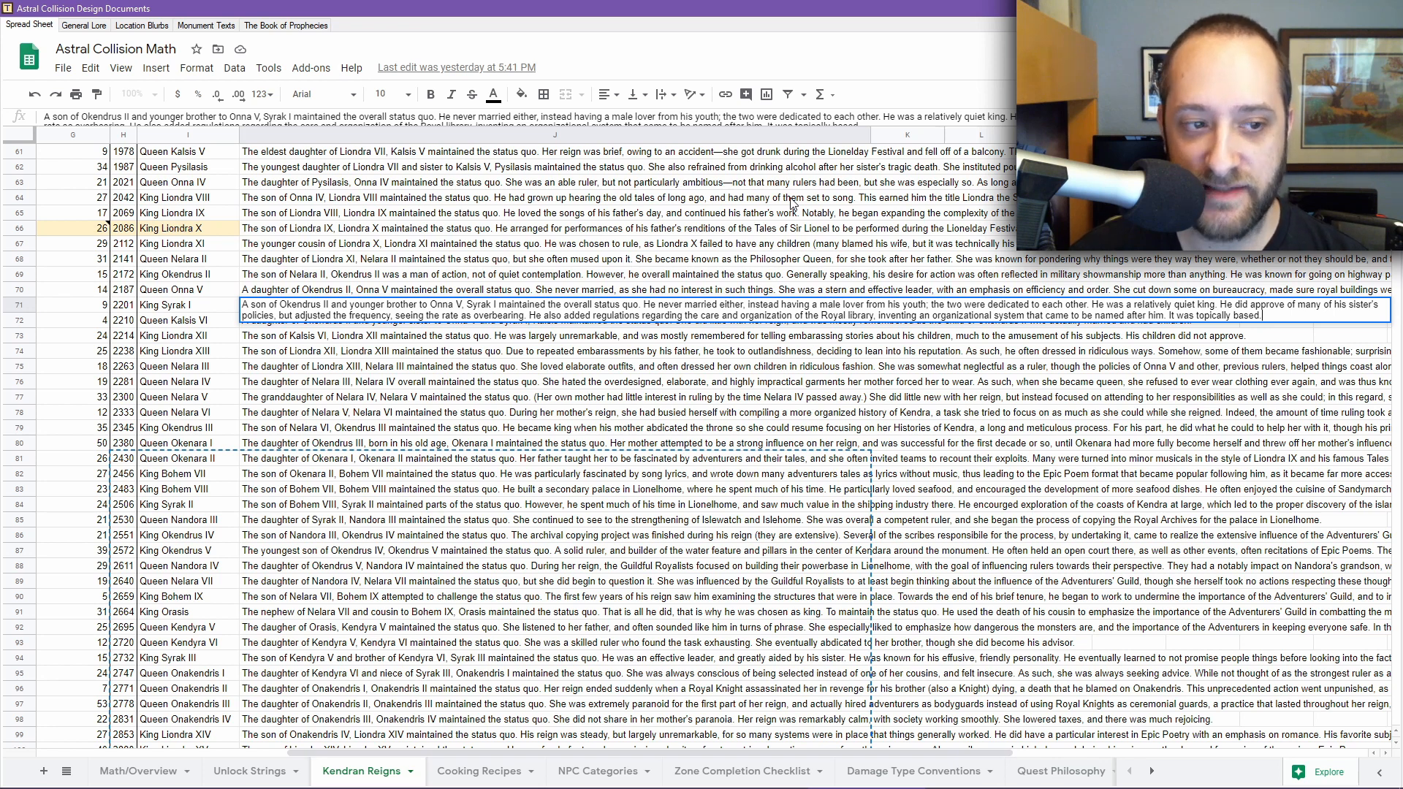
key(Return)
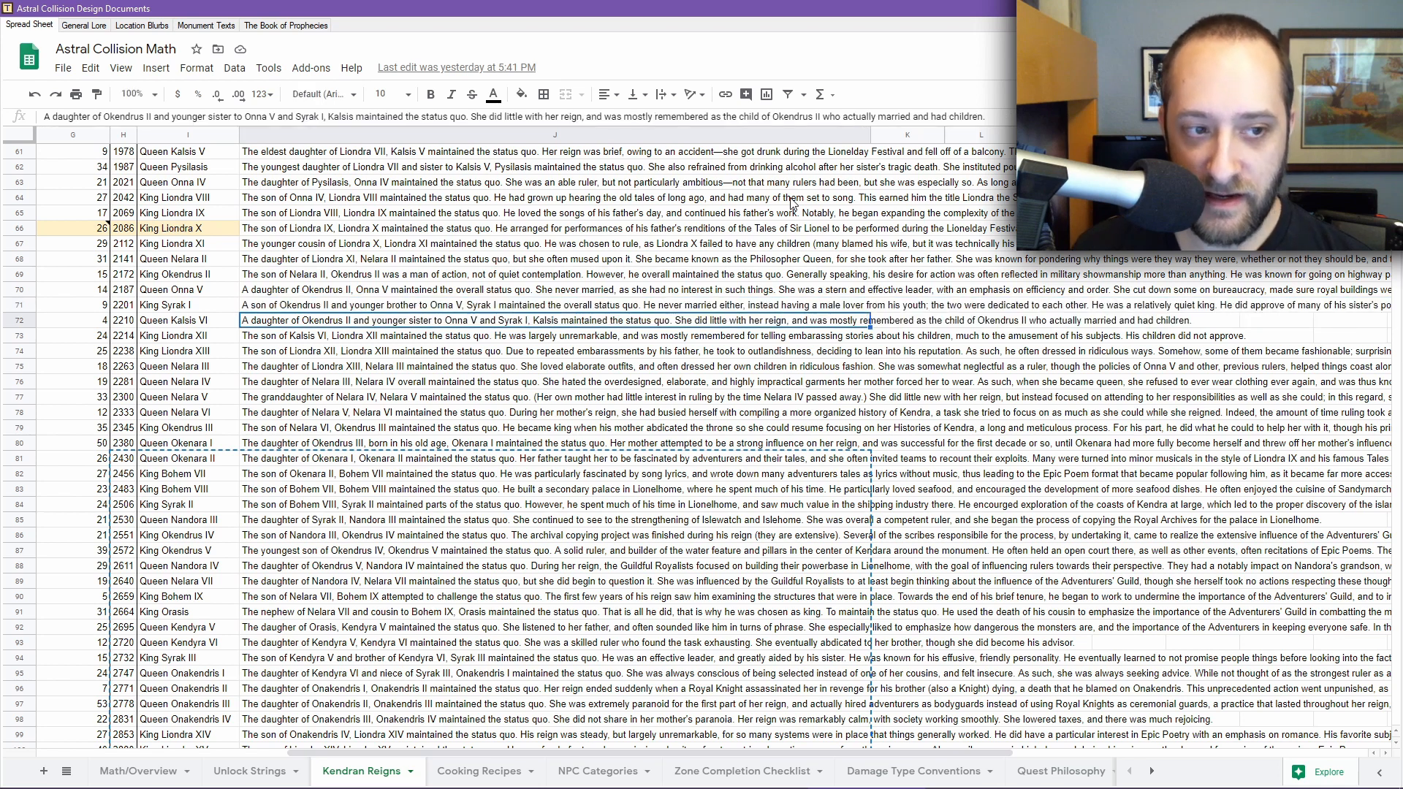
key(Return)
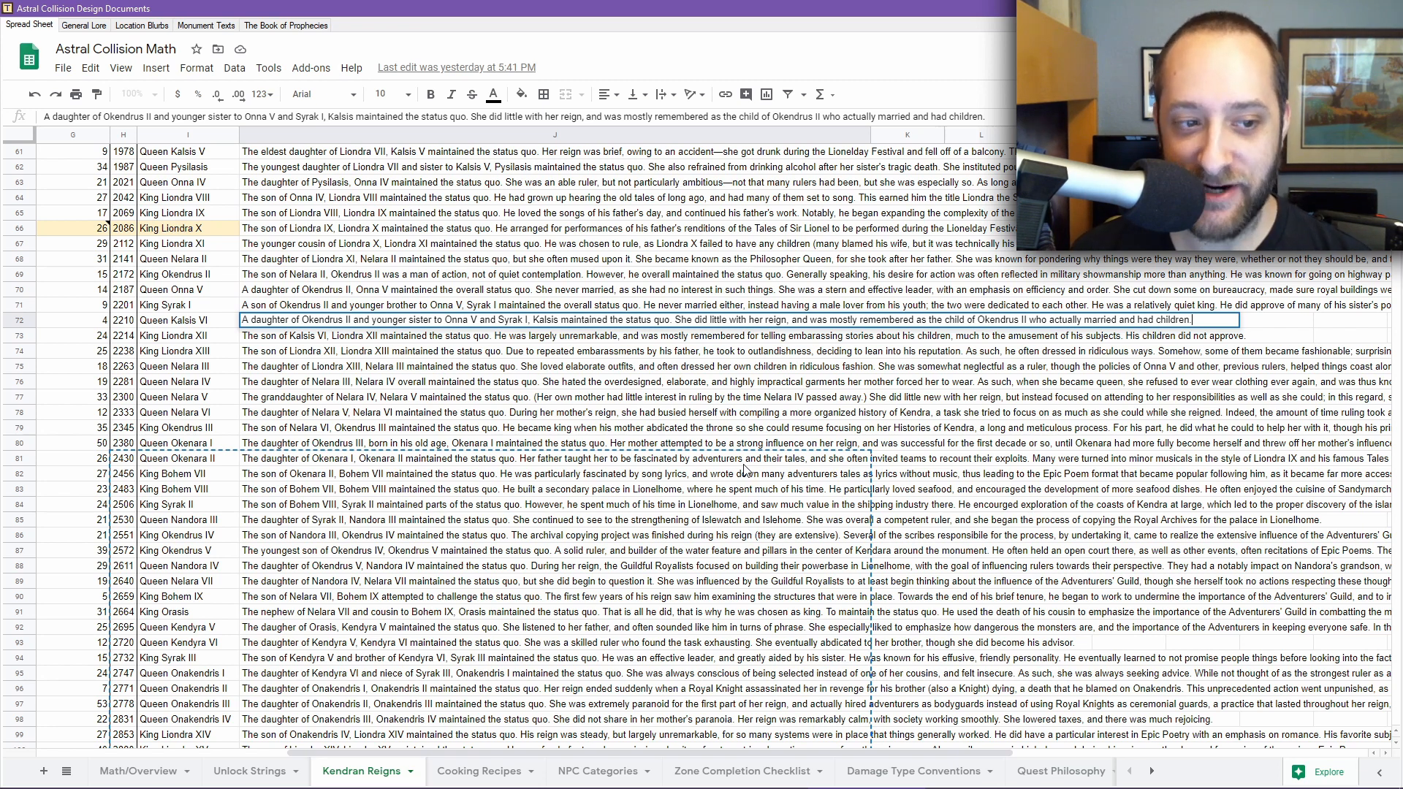
key(Return)
Read the full reign descriptions of King Liondra XII, King Liondra XIII and Queen Nelara III.
key(Return)
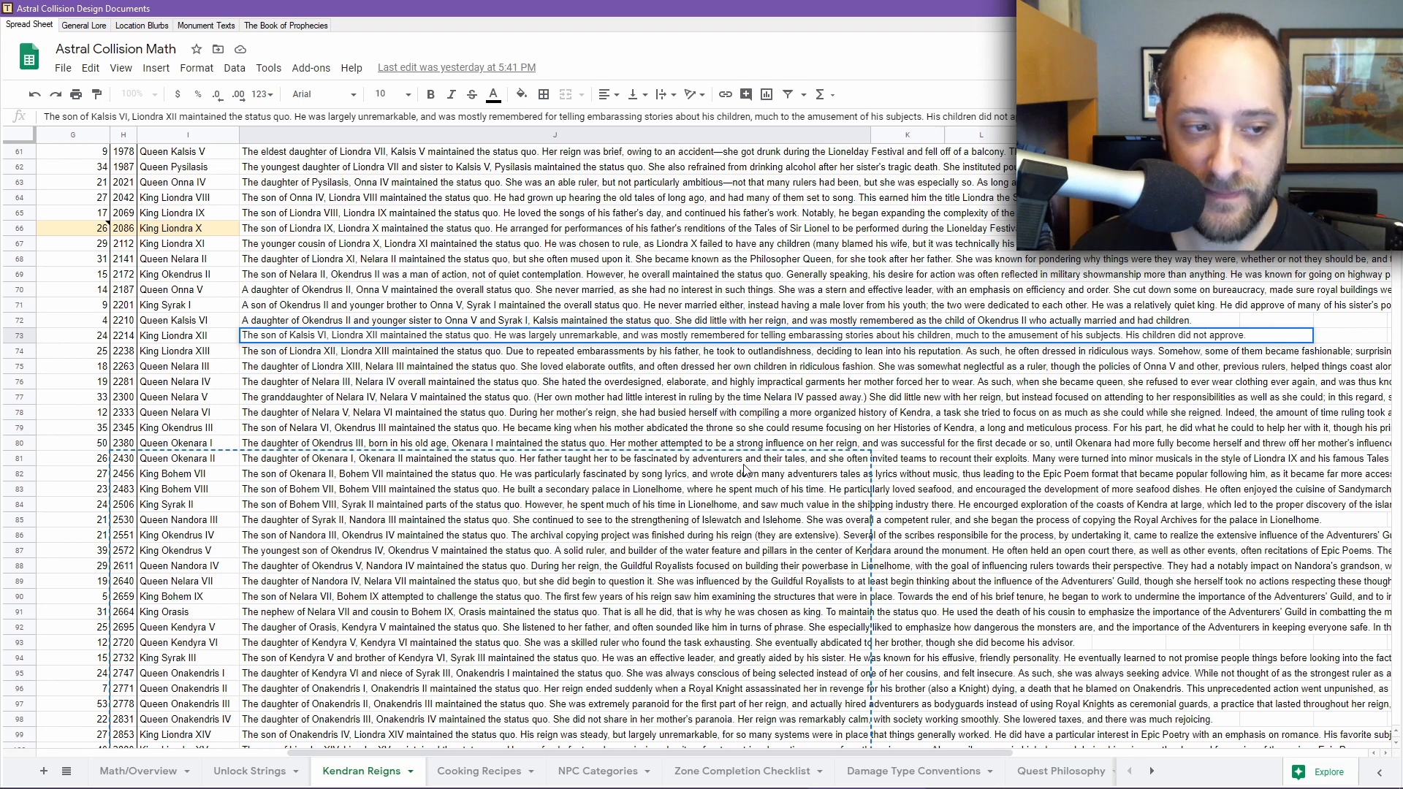
key(Return)
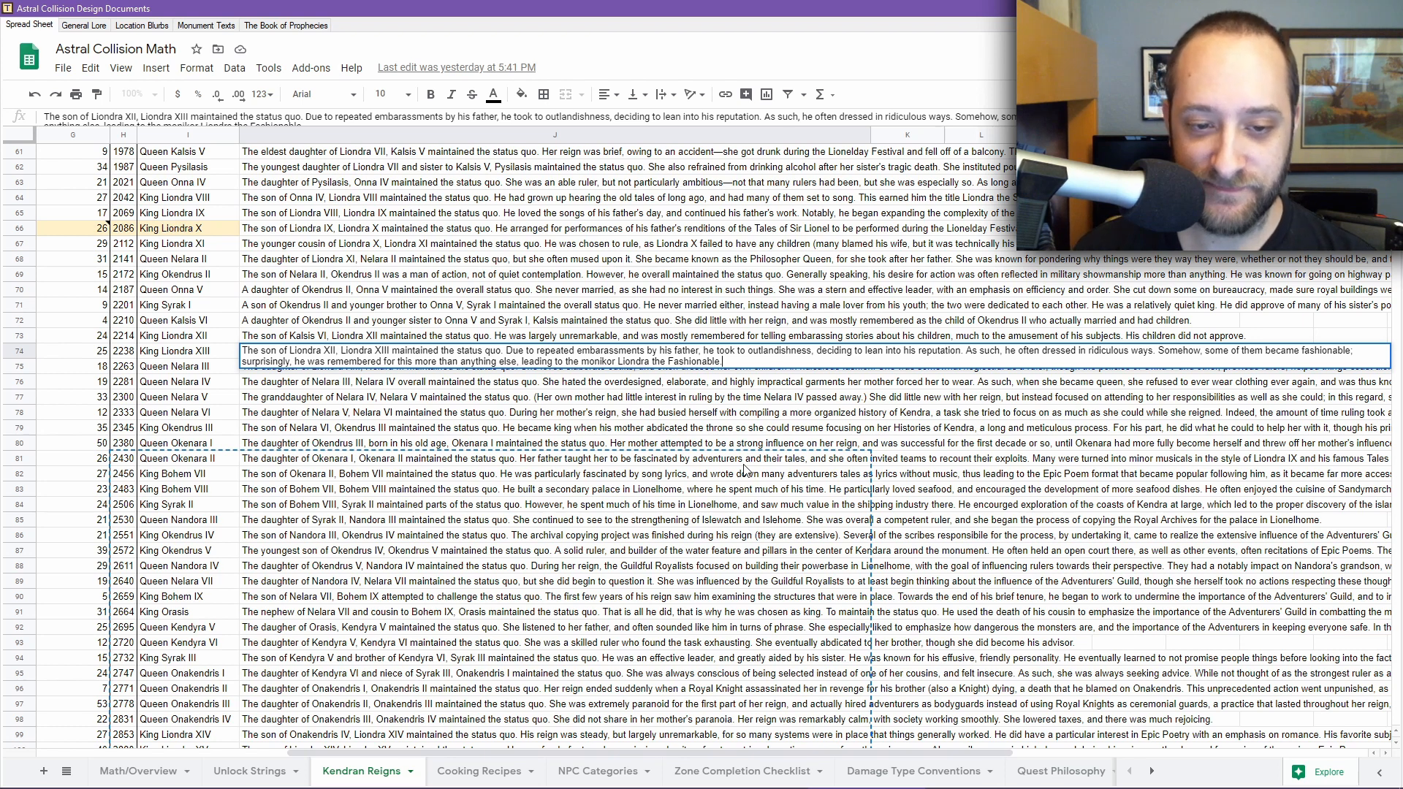
key(Return)
key(Return)
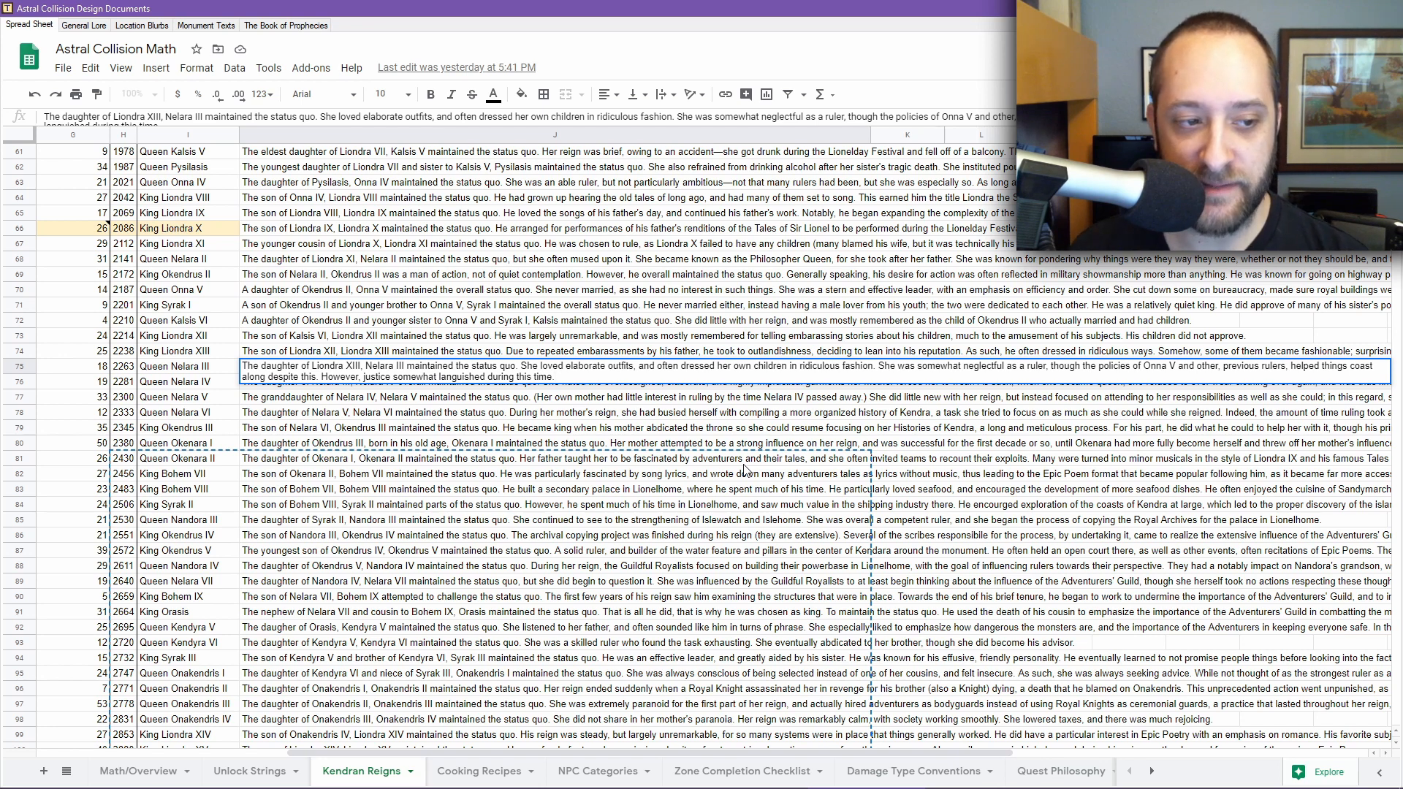
key(Return)
Read the full reign descriptions of Queens Nelara IV, Nelara V and Nelara VI and King Okendrus III.
key(Return)
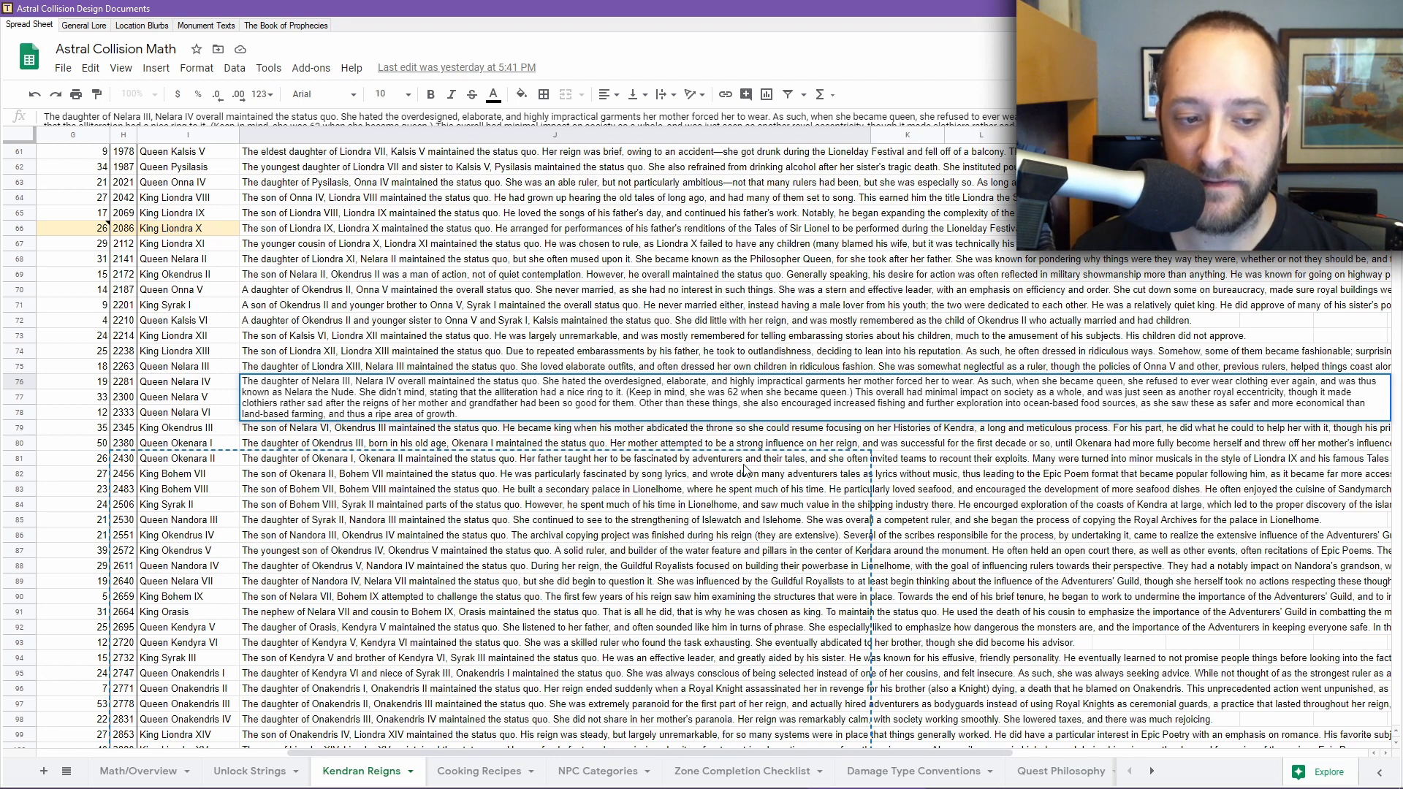
key(Return)
key(Return)
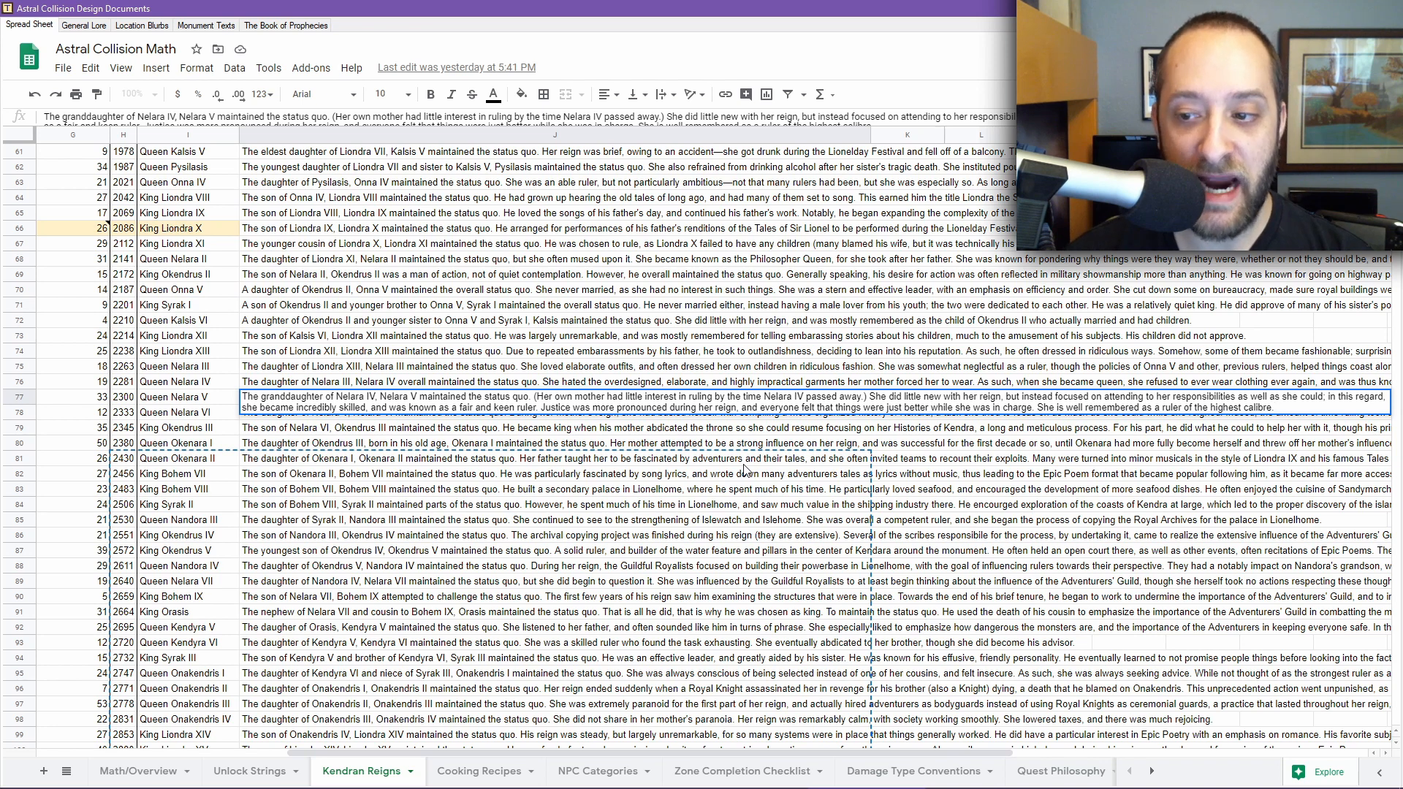
key(Return)
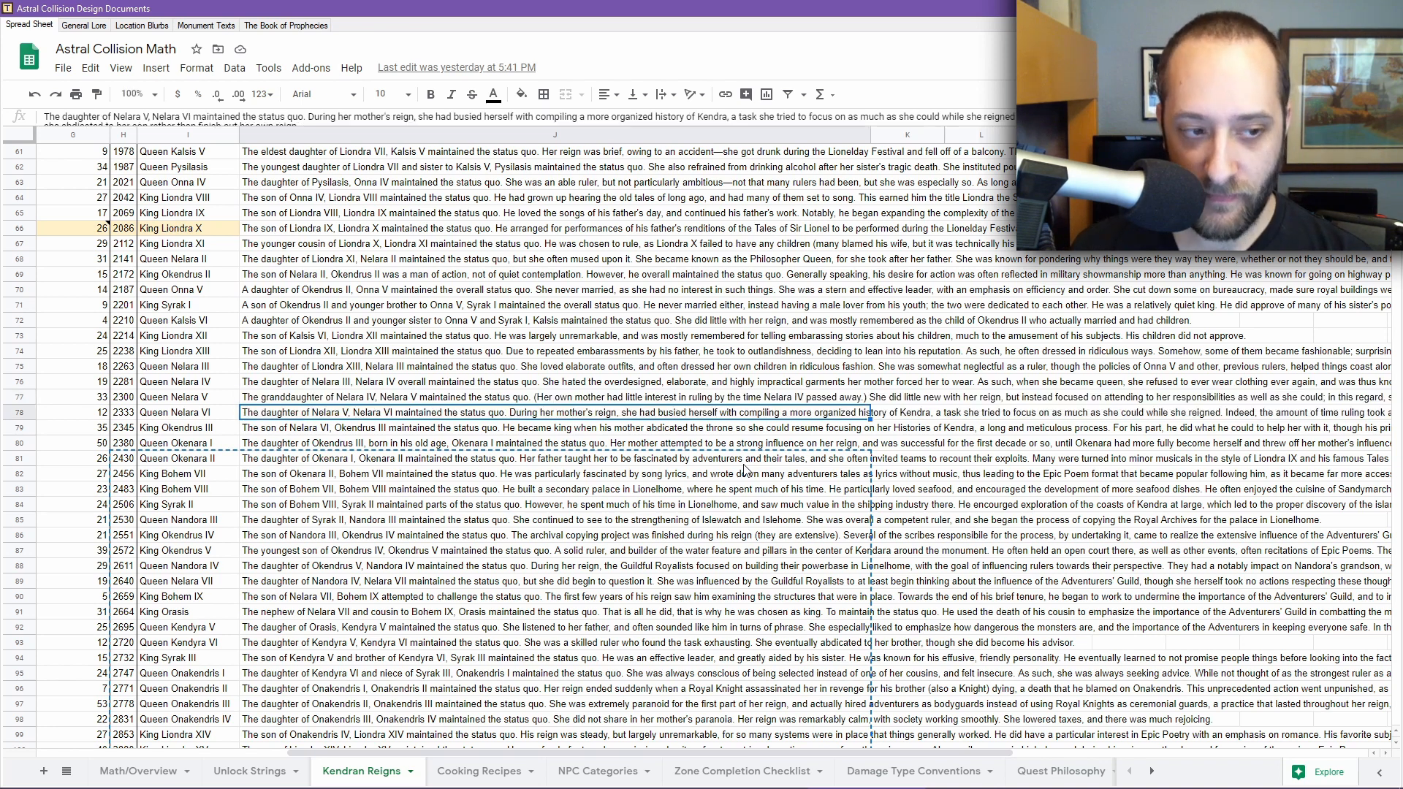
key(Return)
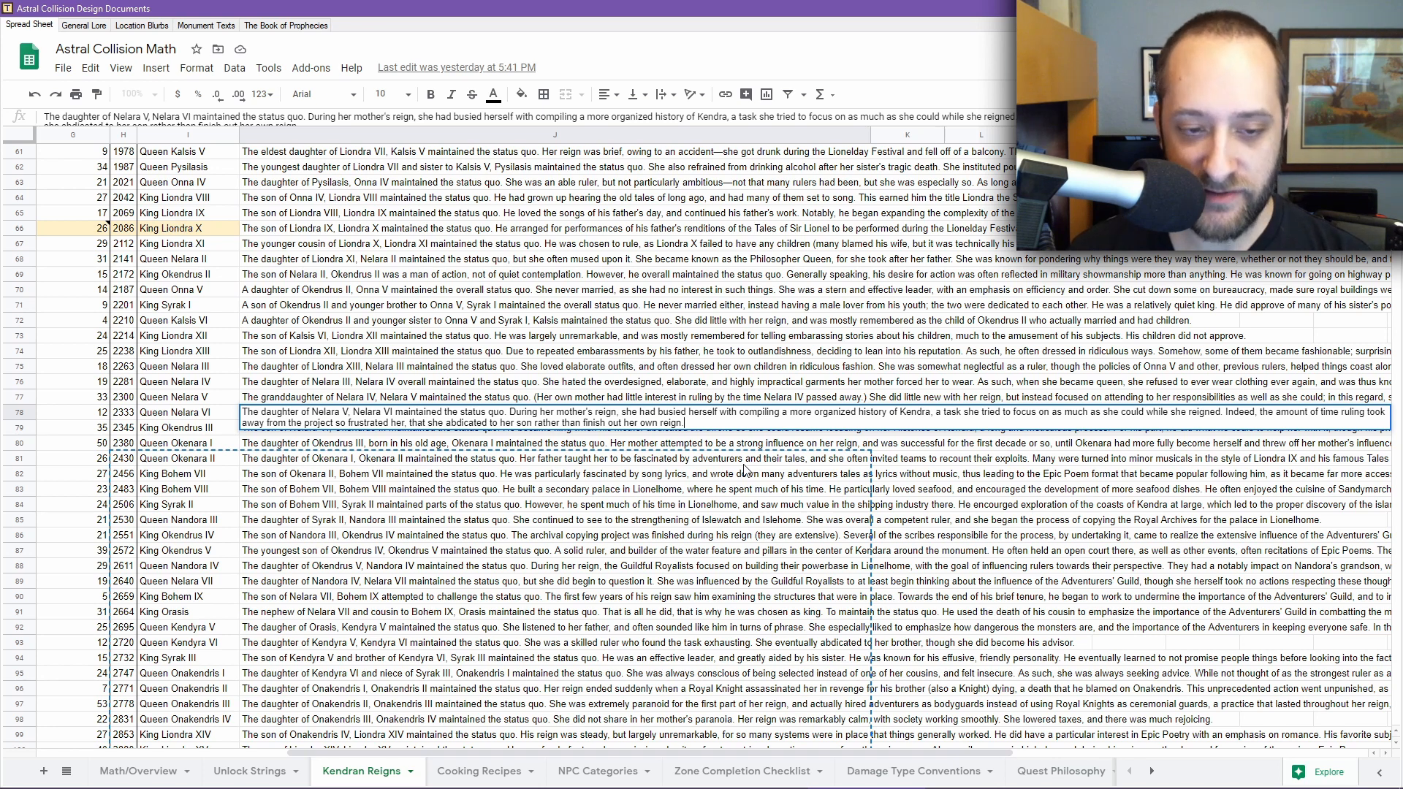
key(Down)
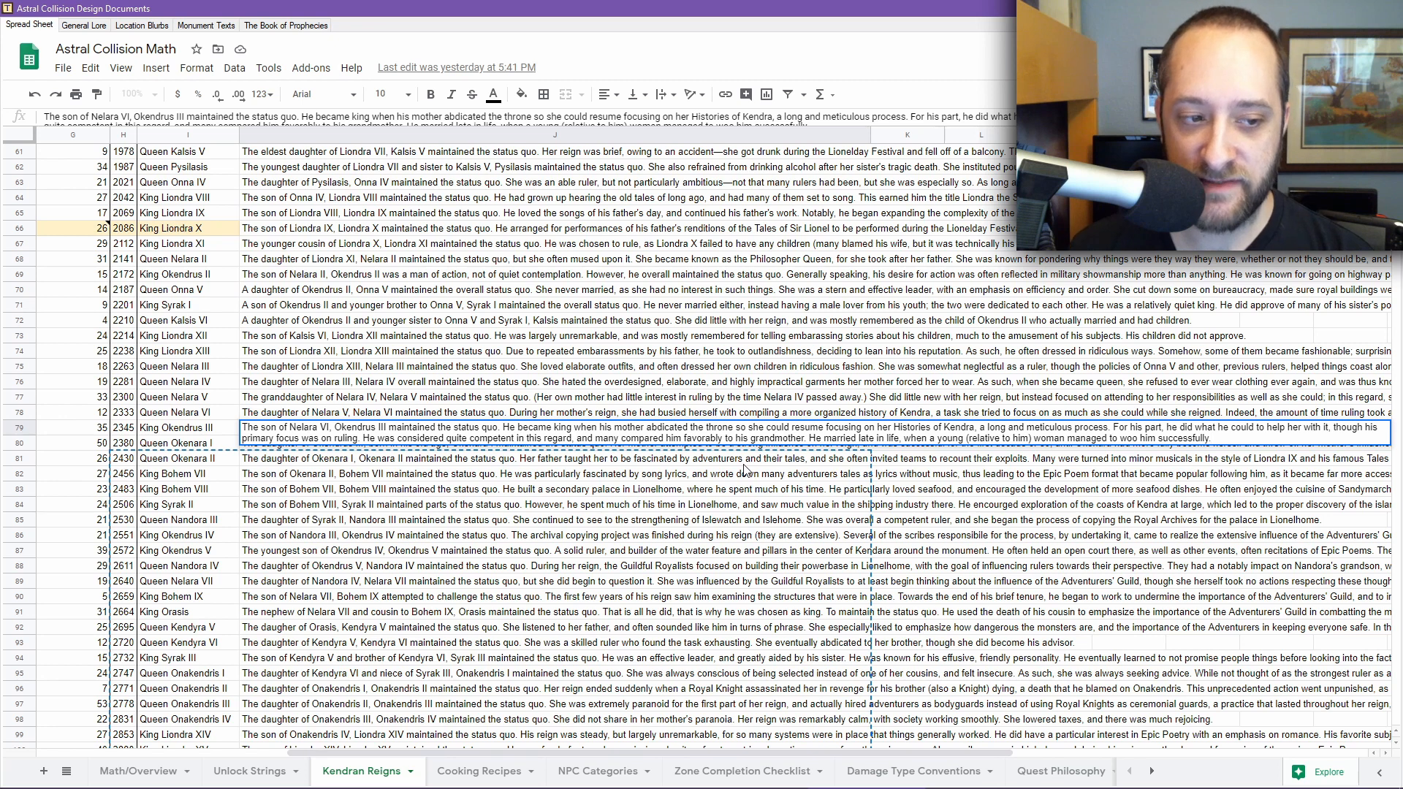
key(Return)
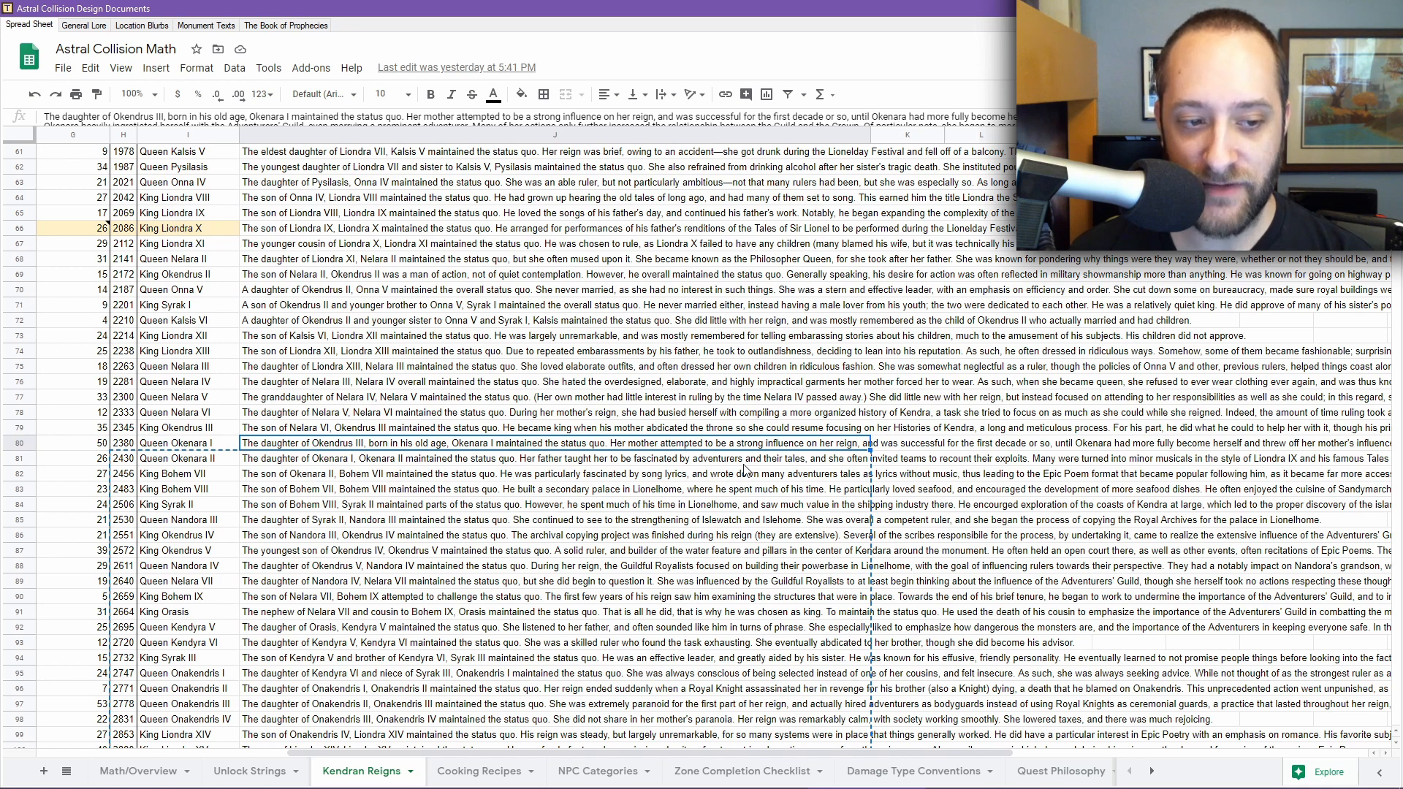
Correct Queen Okenara I's description to read "delivering packages and letters", "the Kendran economy" and "dangerous deliveries".
key(Return)
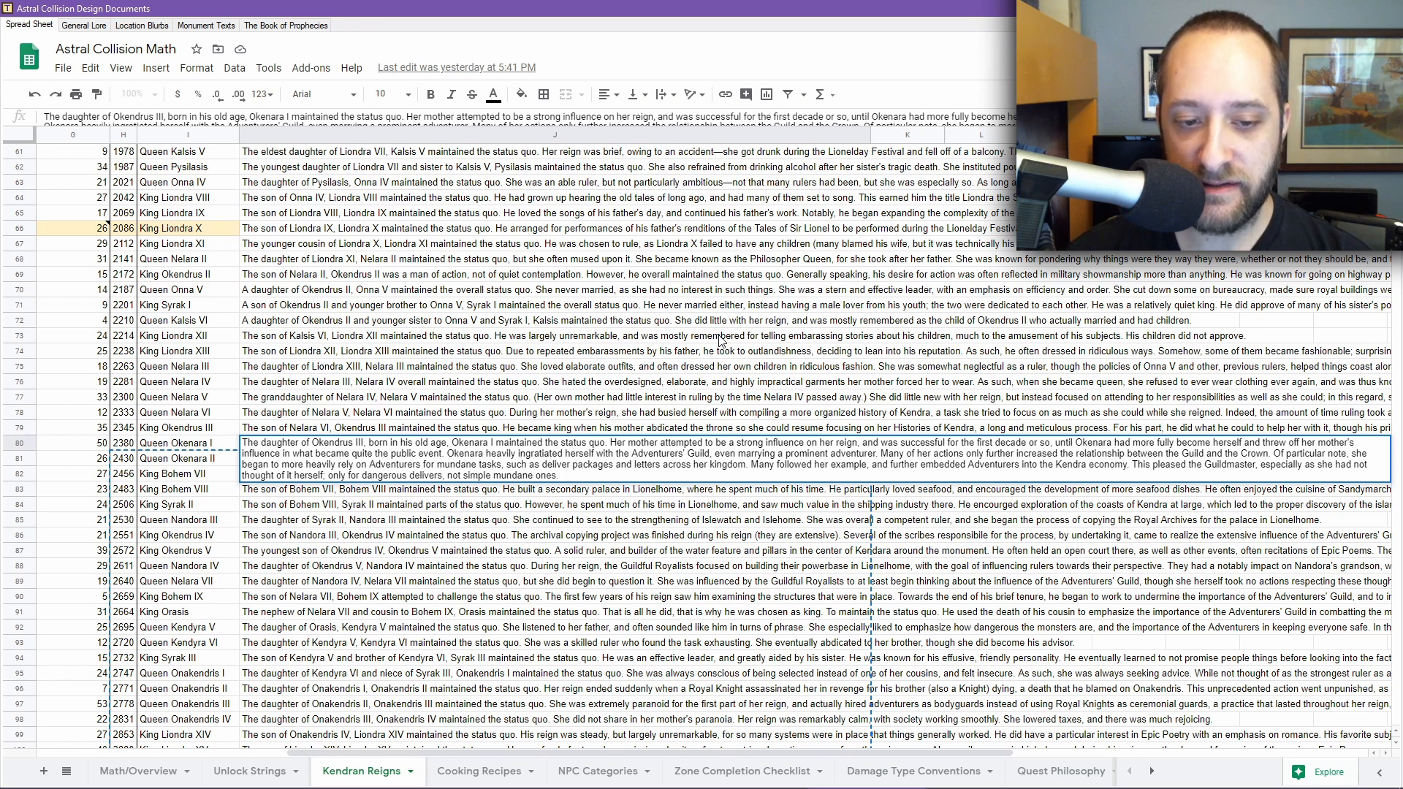
click(573, 463)
text(in)
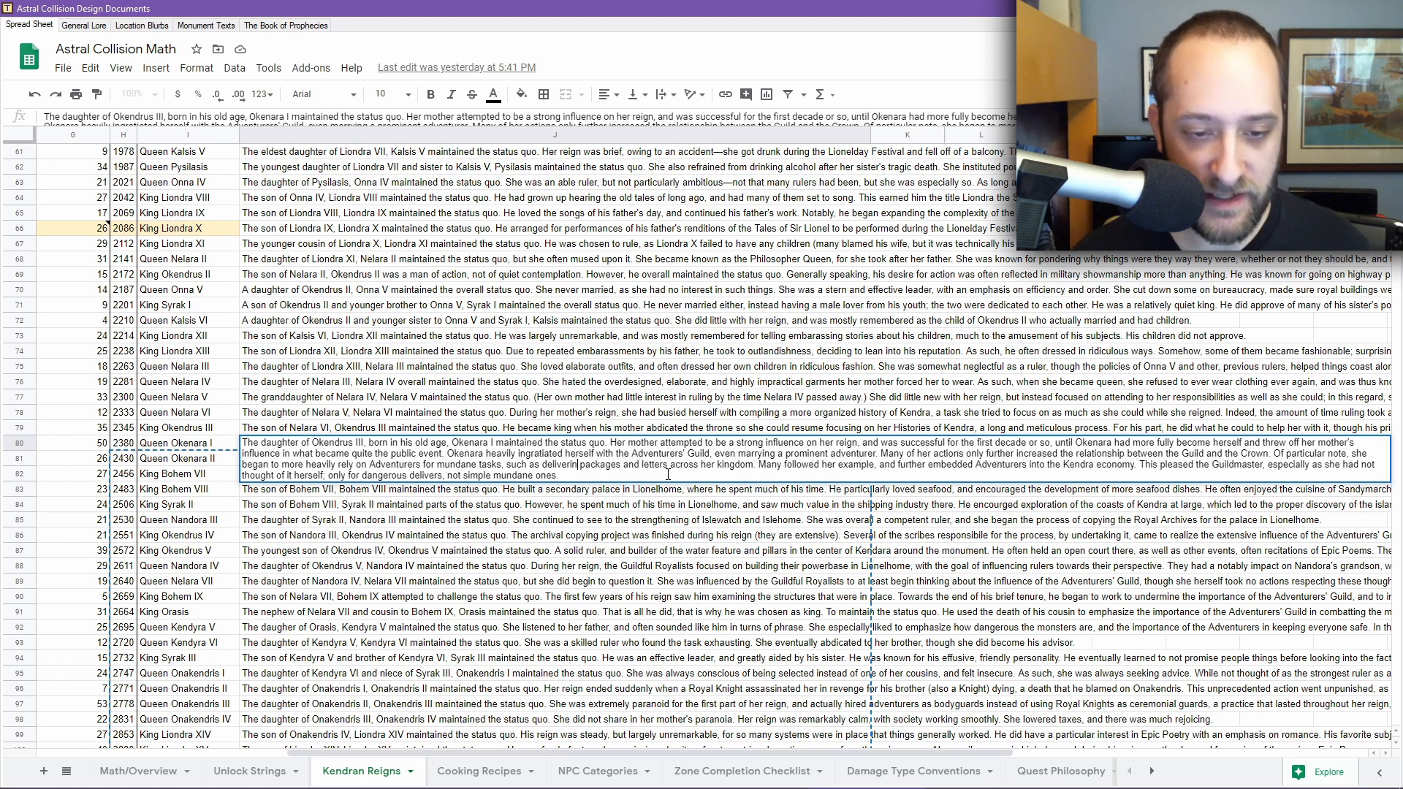
text(g)
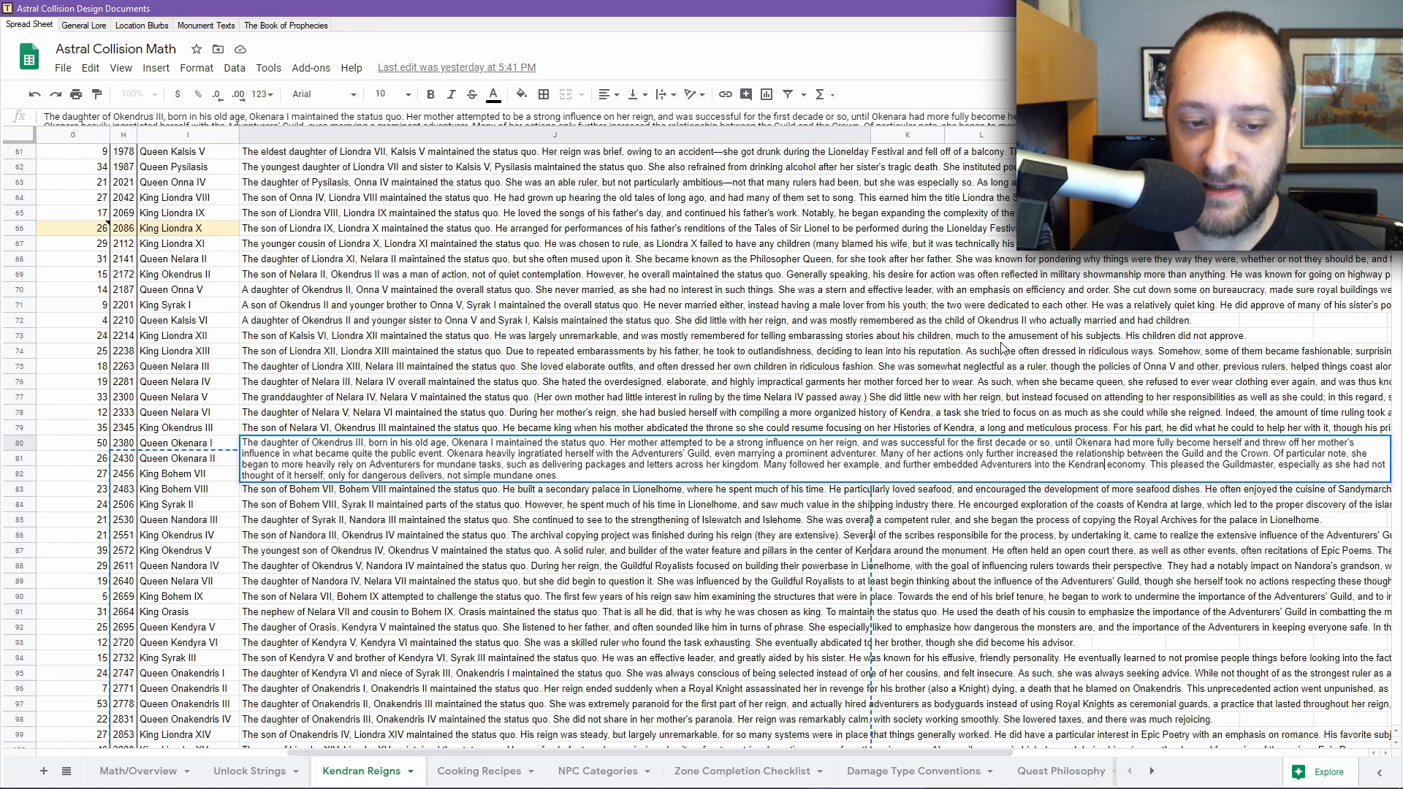
click(440, 476)
text(ies)
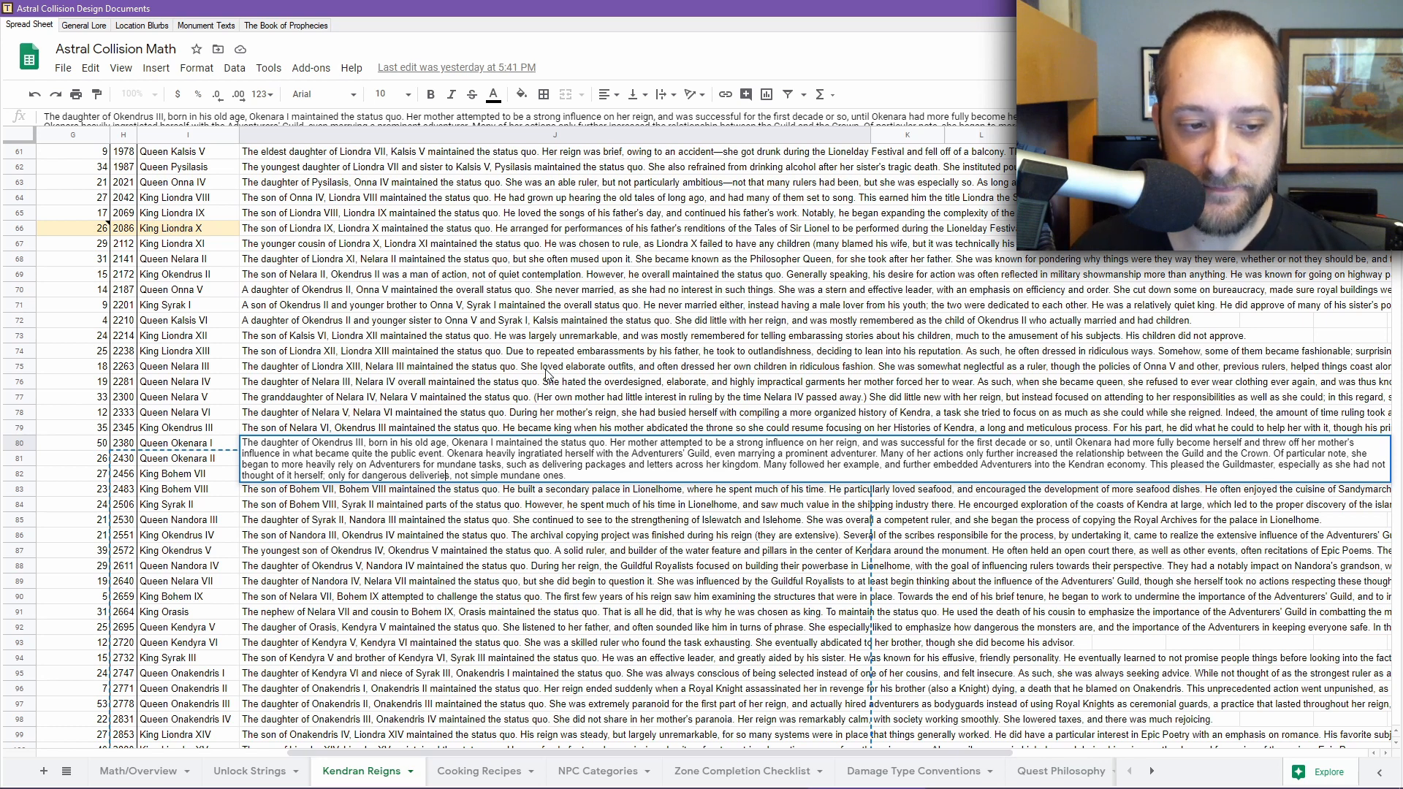
key(Return)
Read Queen Okenara II's description and add the missing apostrophe in King Bohem VII's so it reads "adventurers' tales".
key(Return)
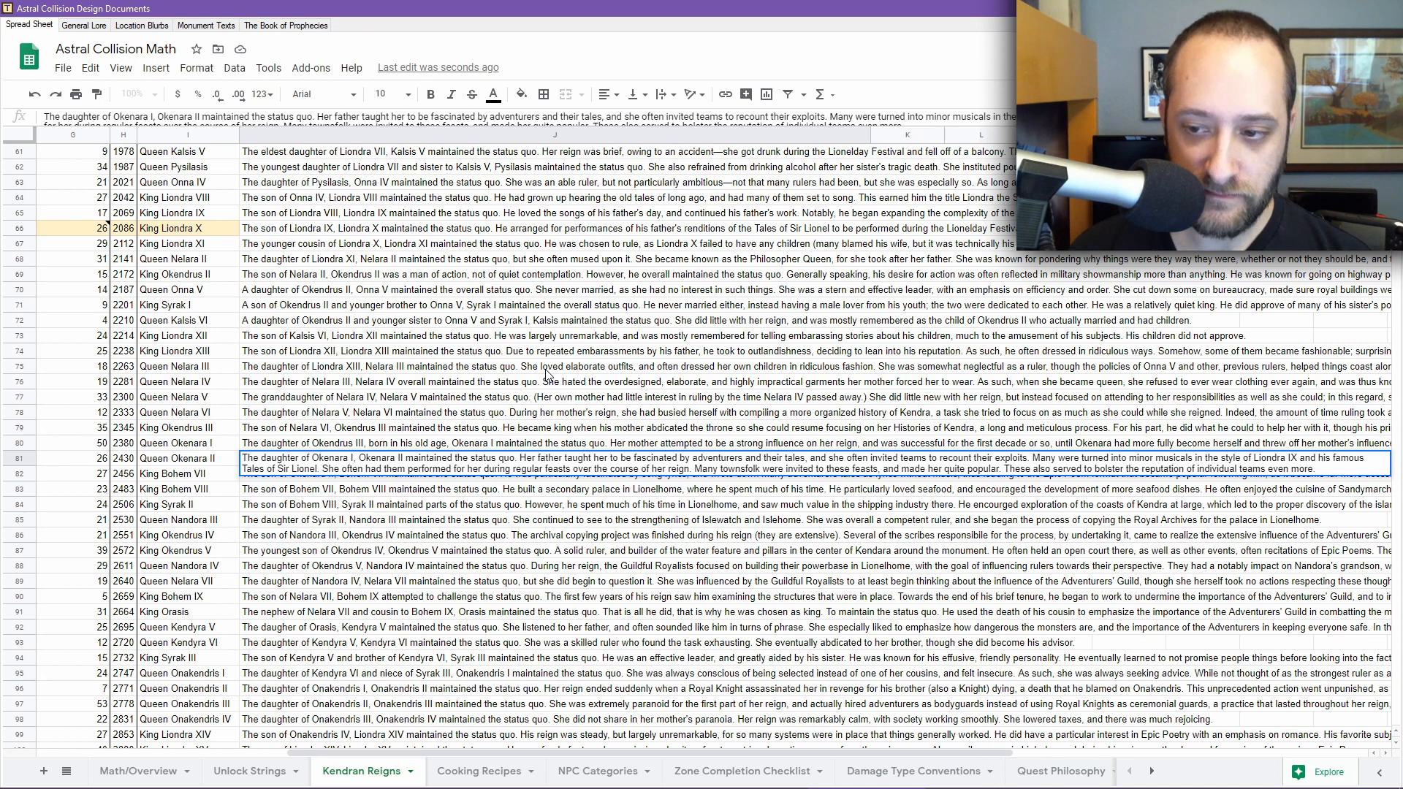
key(Return)
key(Return)
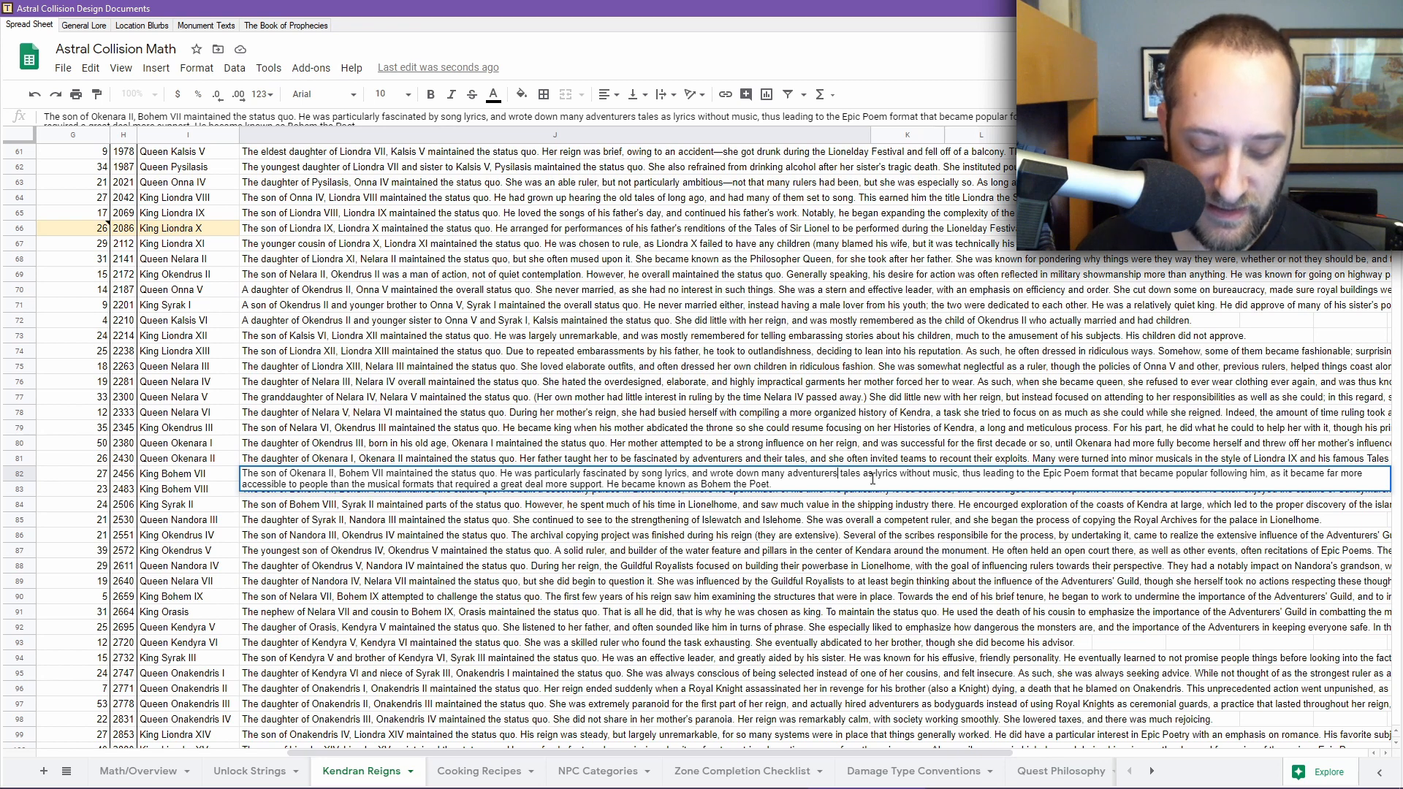
text(')
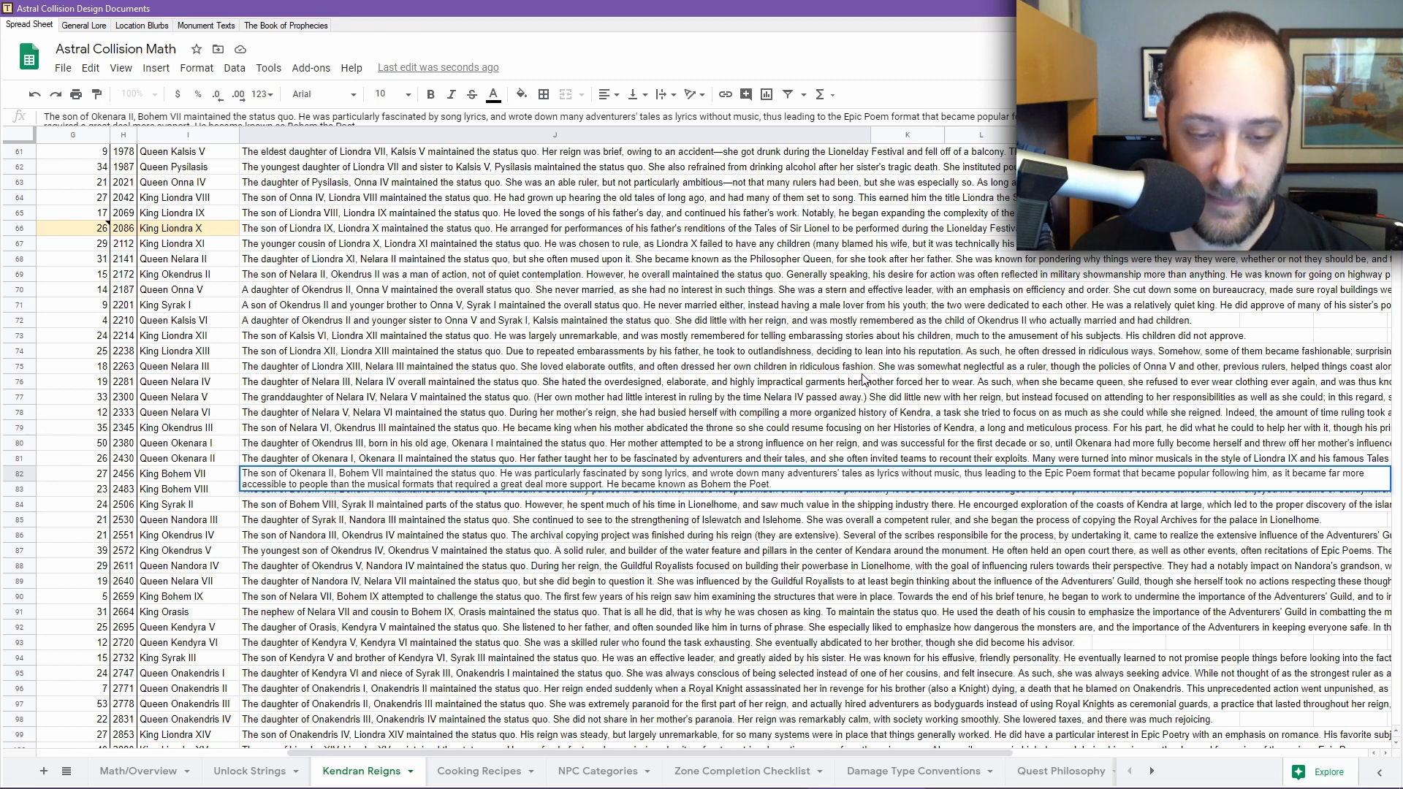
key(Return)
Read the full reign descriptions of King Bohem VIII and King Syrak II.
key(Return)
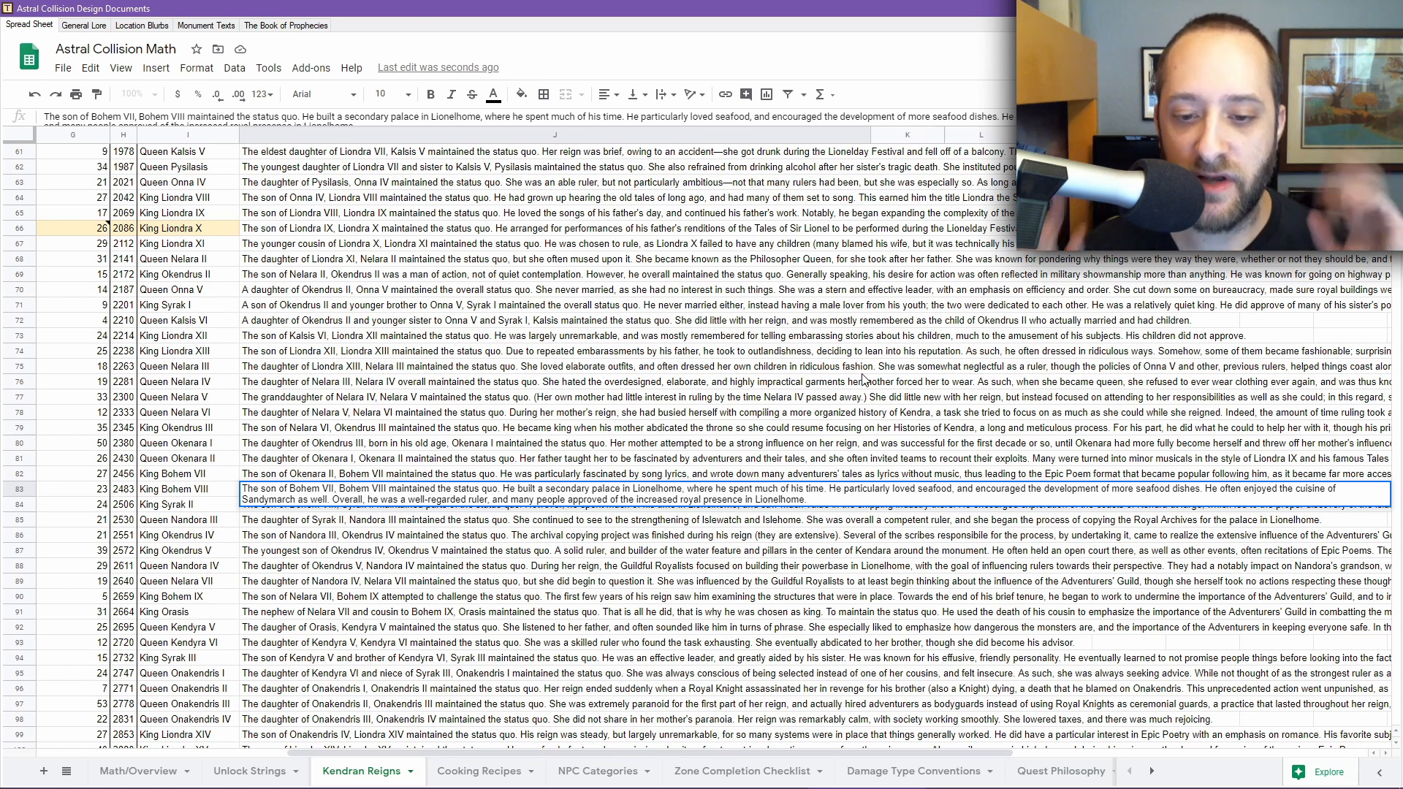
key(Return)
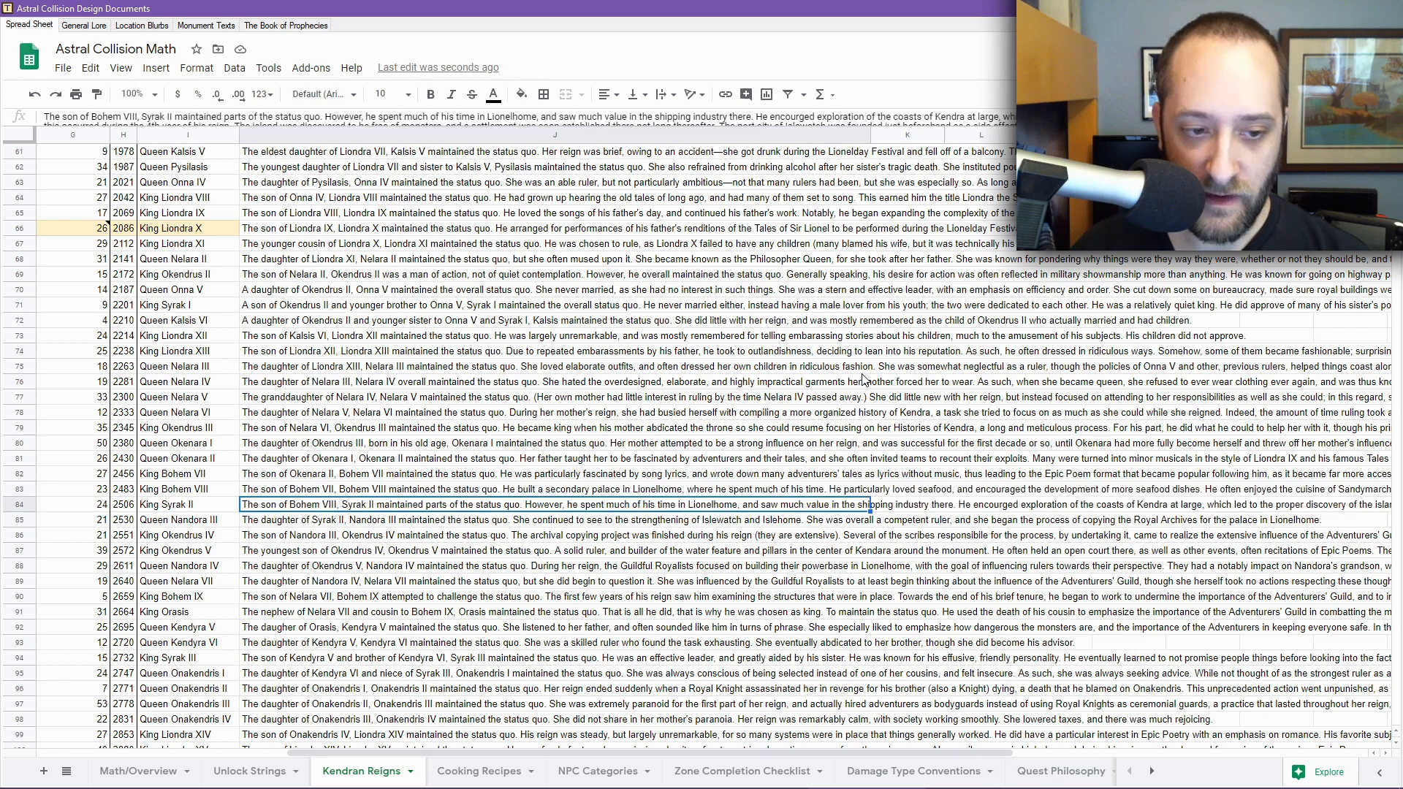
key(Return)
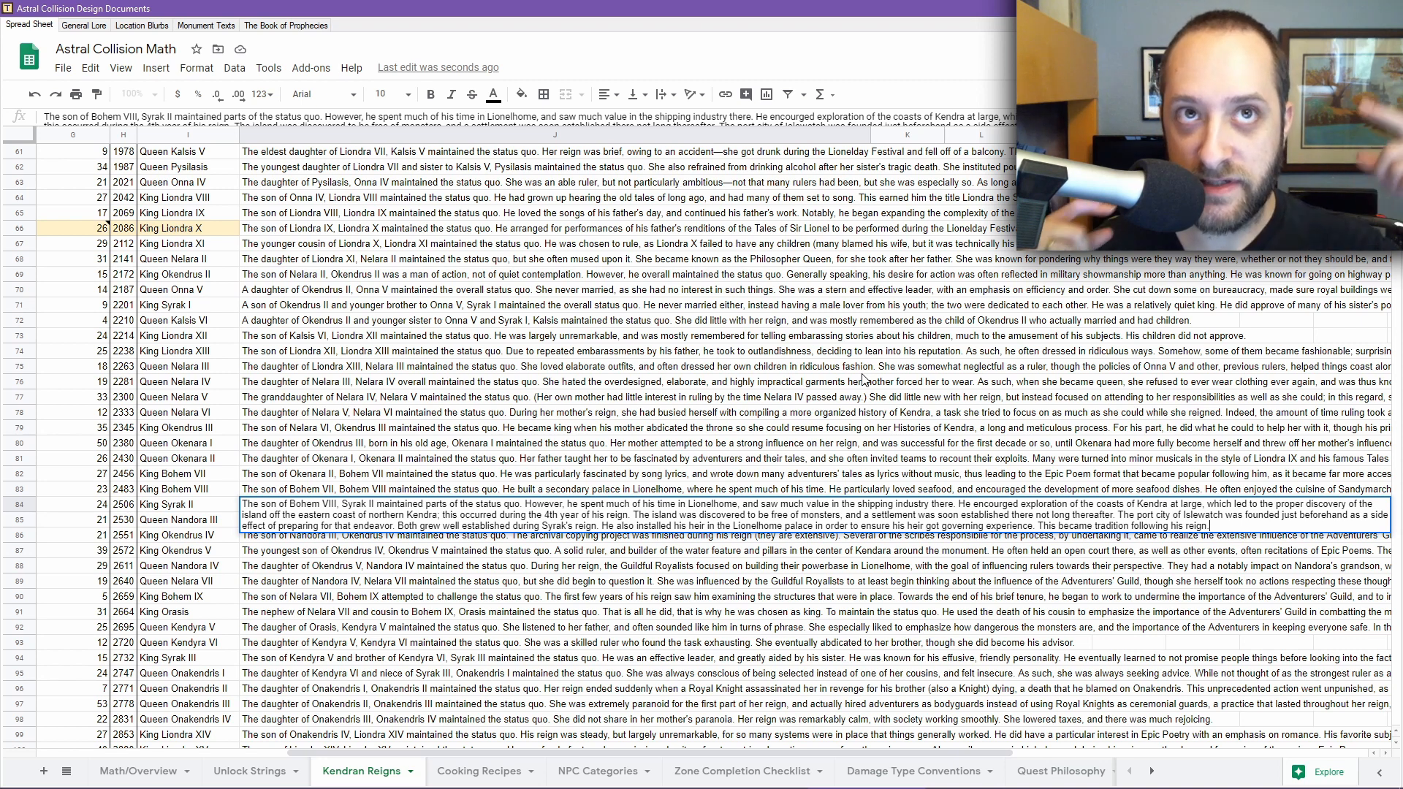
Switch to RPG Maker MV, examine Kendra's western side on The Worldo map, and return to the design spreadsheet.
mouse_move(819, 786)
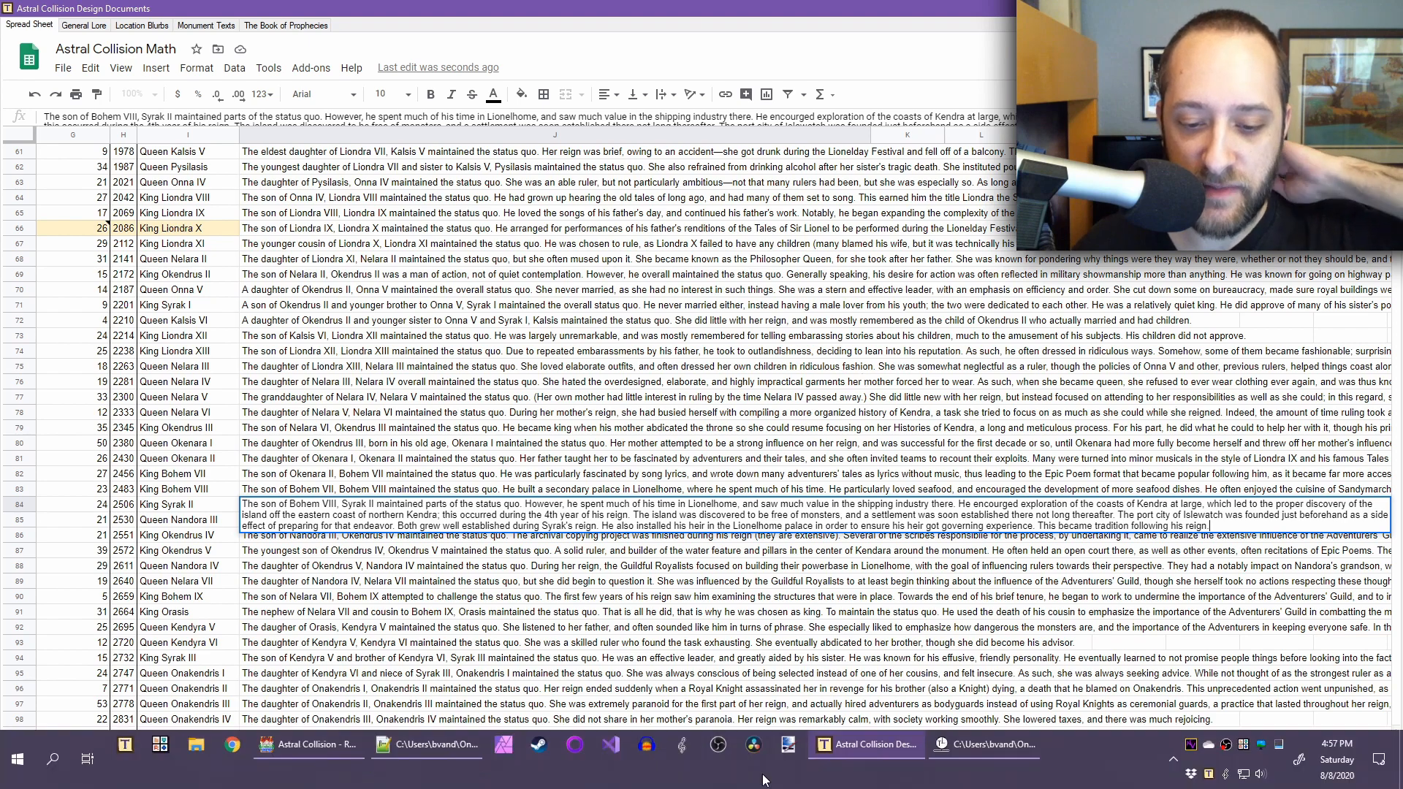
click(307, 744)
middle_click(520, 503)
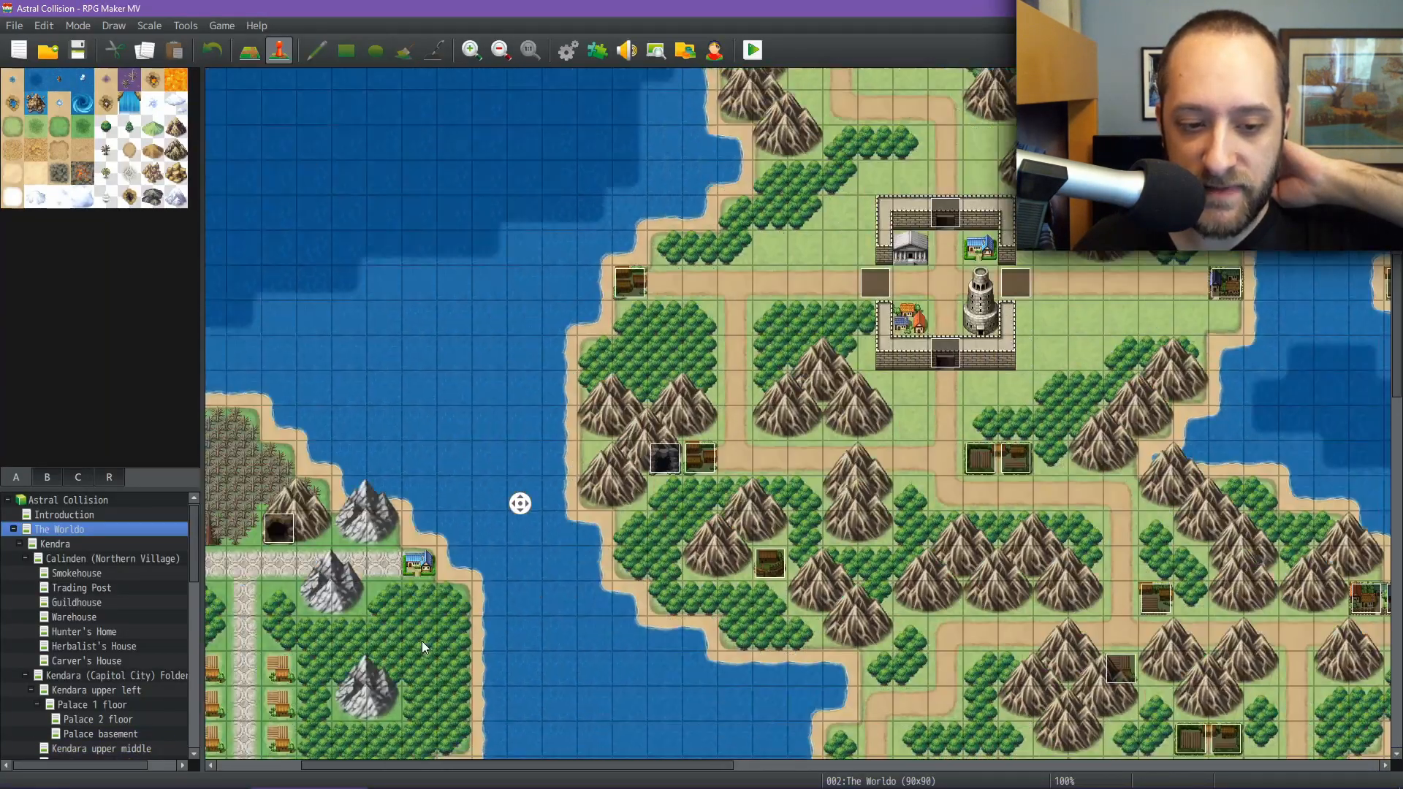
middle_click(424, 640)
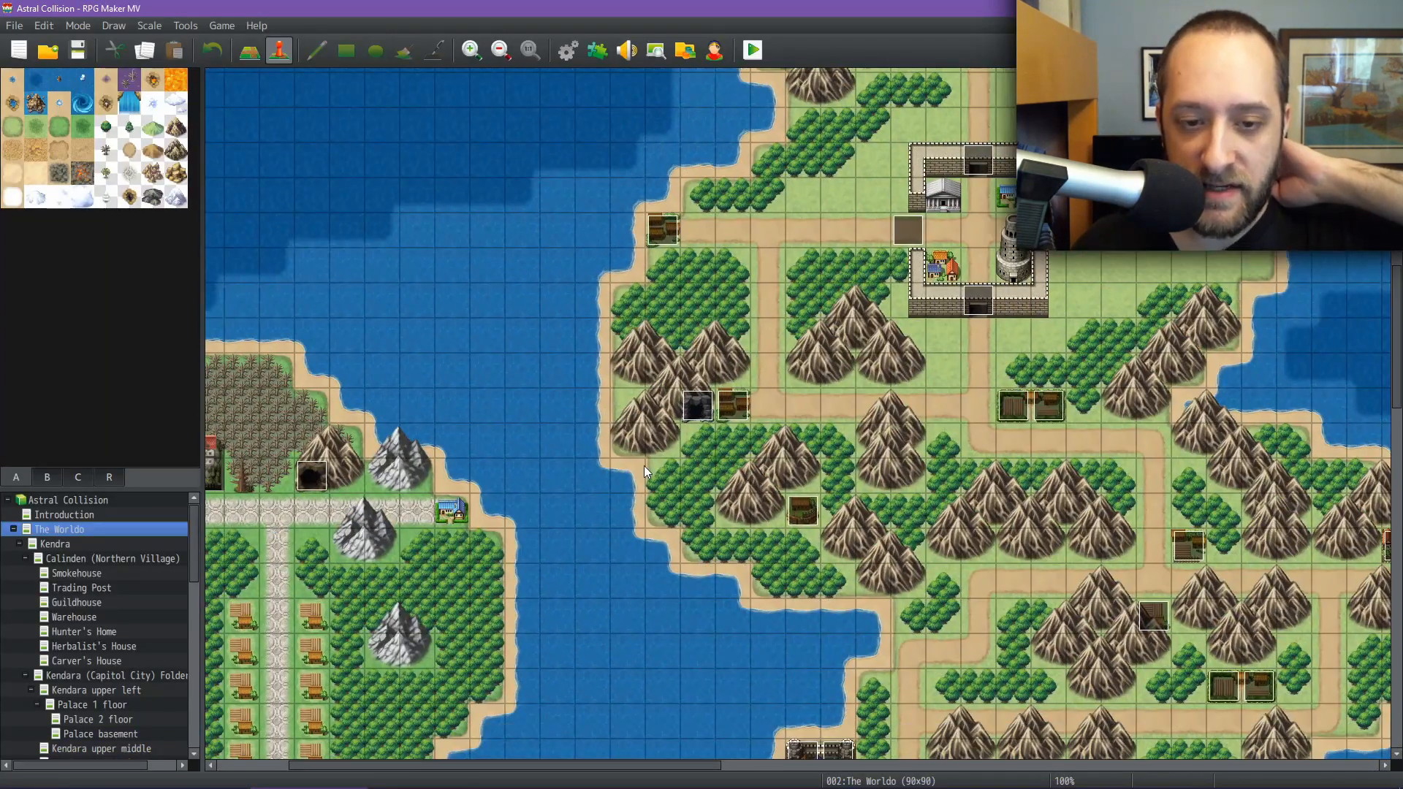
middle_click(656, 339)
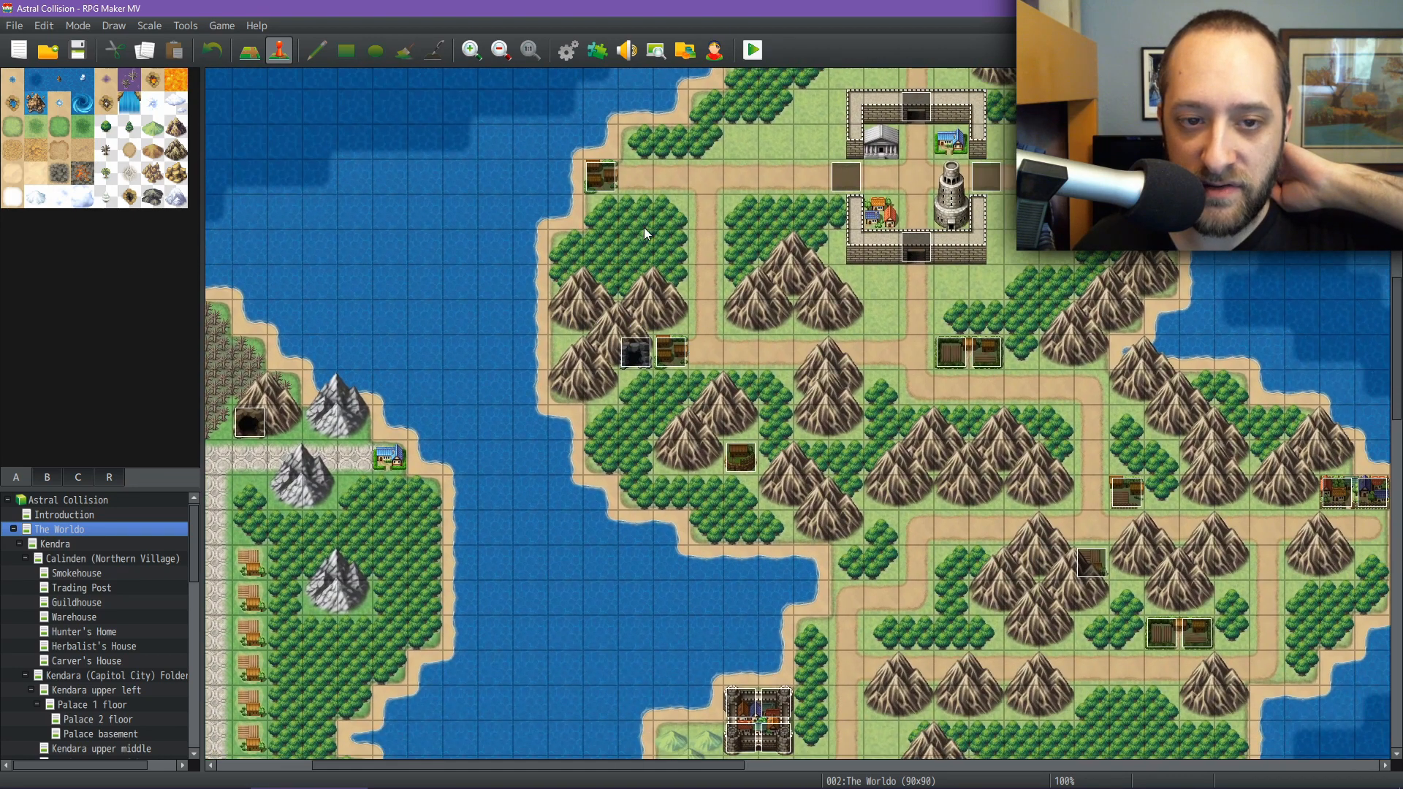
scroll(743, 519, down, 1)
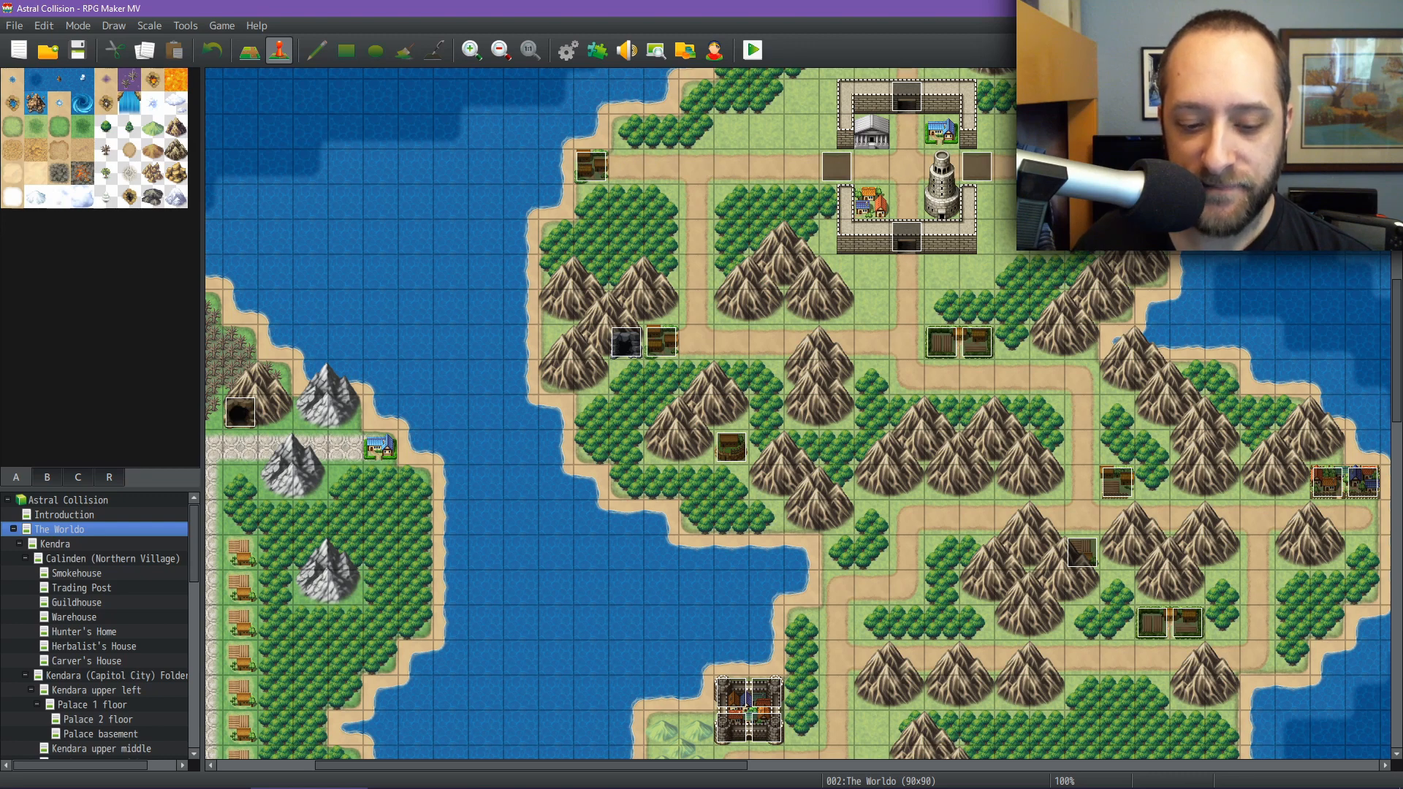
mouse_move(760, 787)
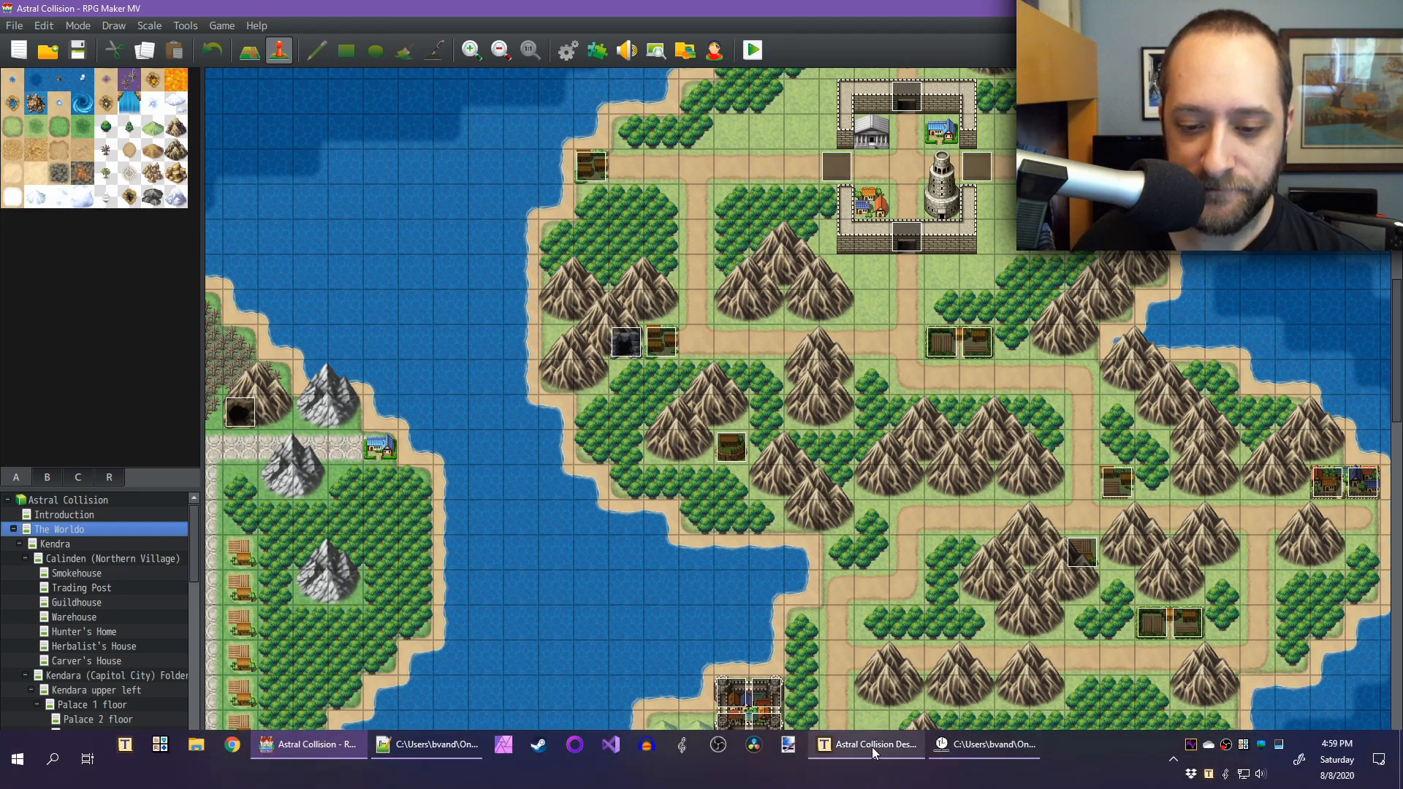
click(871, 747)
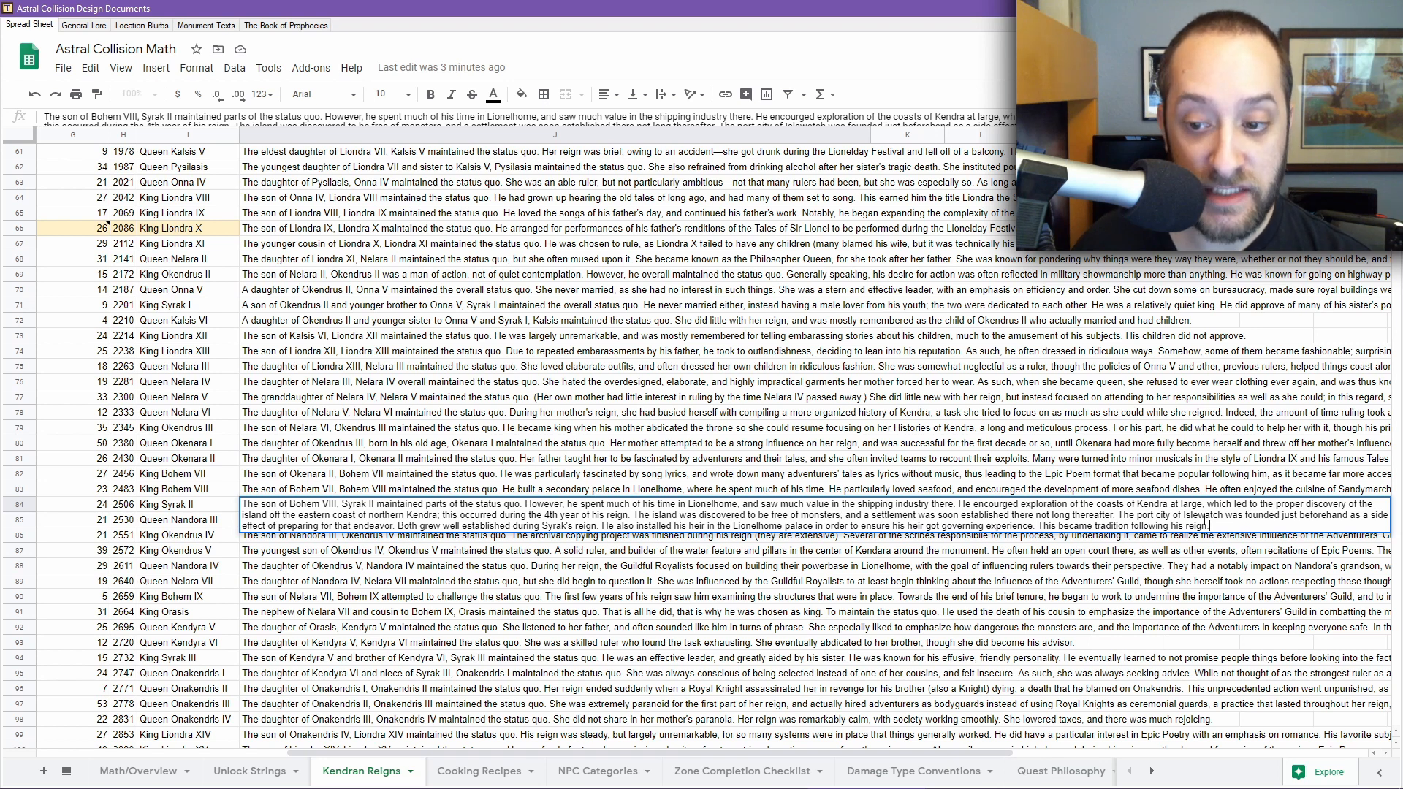
Switch to RPG Maker MV and open the Lionelhome (Southern Castle) map to examine its docks and overall layout.
mouse_move(914, 788)
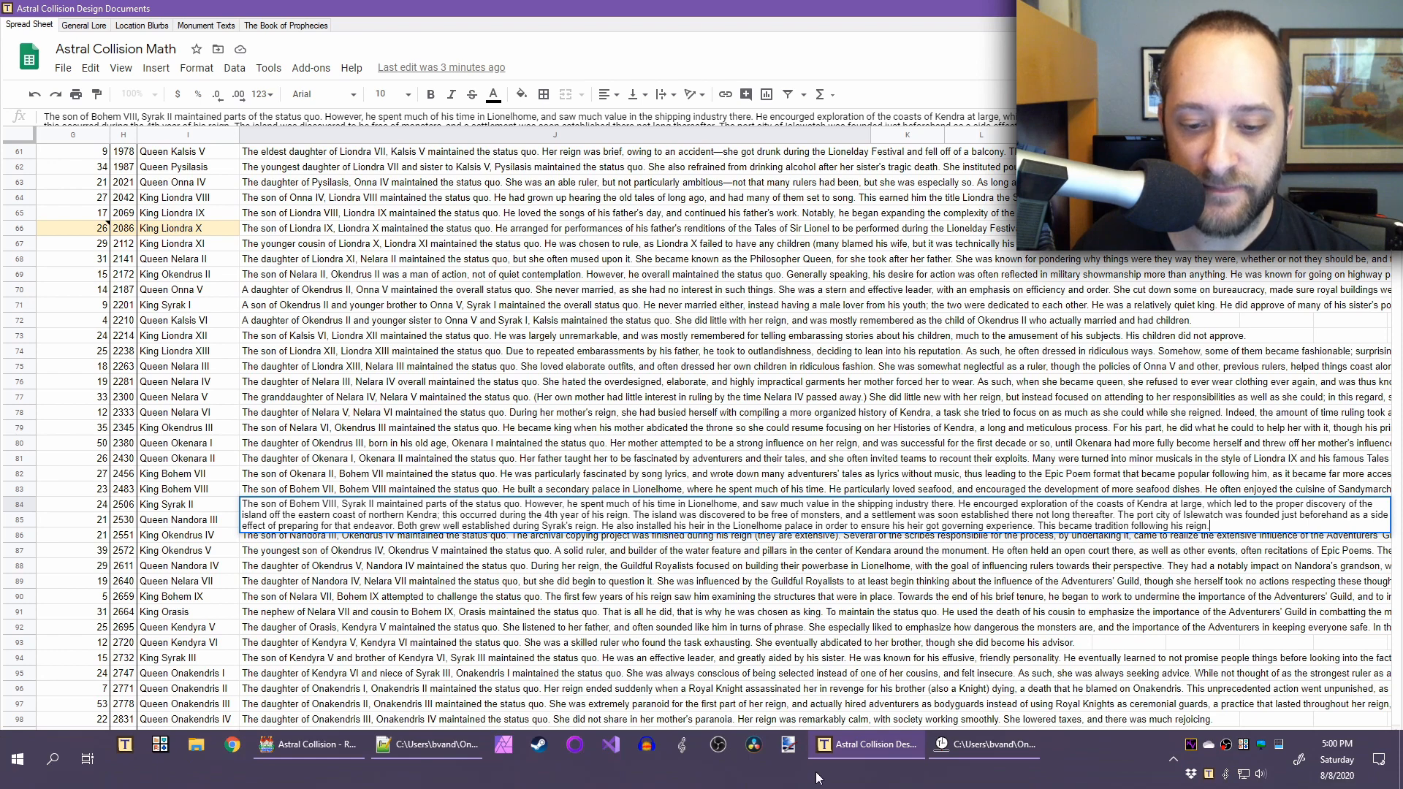
click(319, 764)
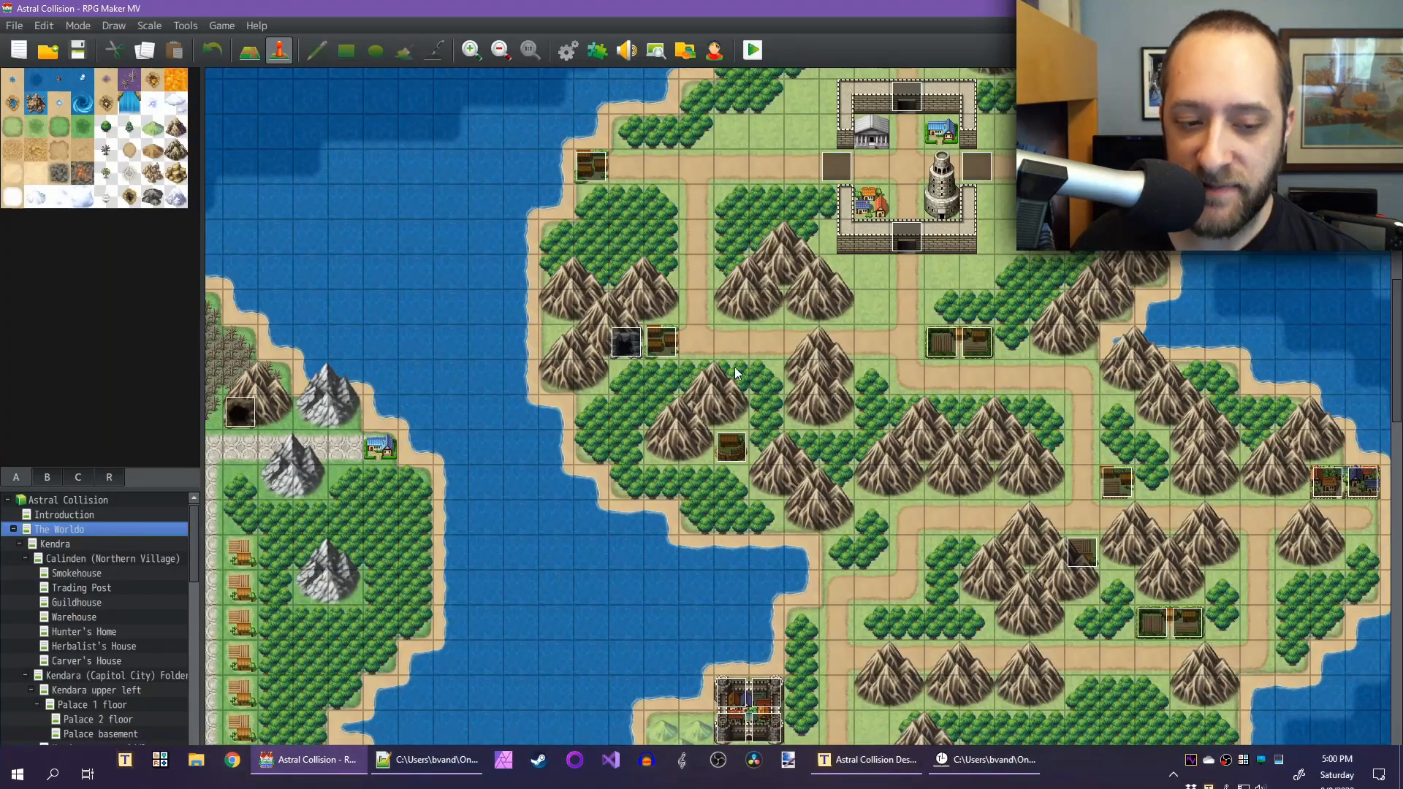
scroll(94, 614, down, 5)
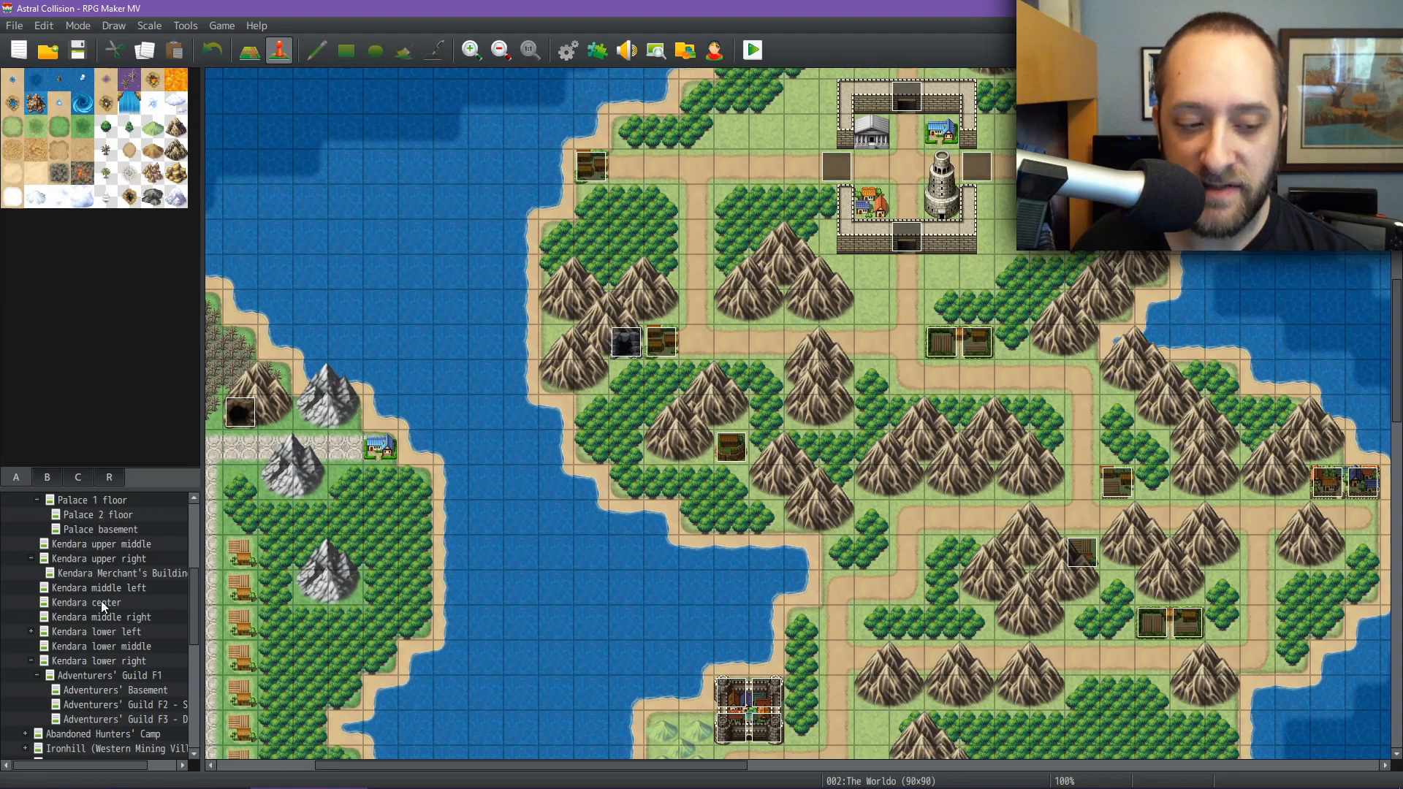
scroll(101, 601, down, 5)
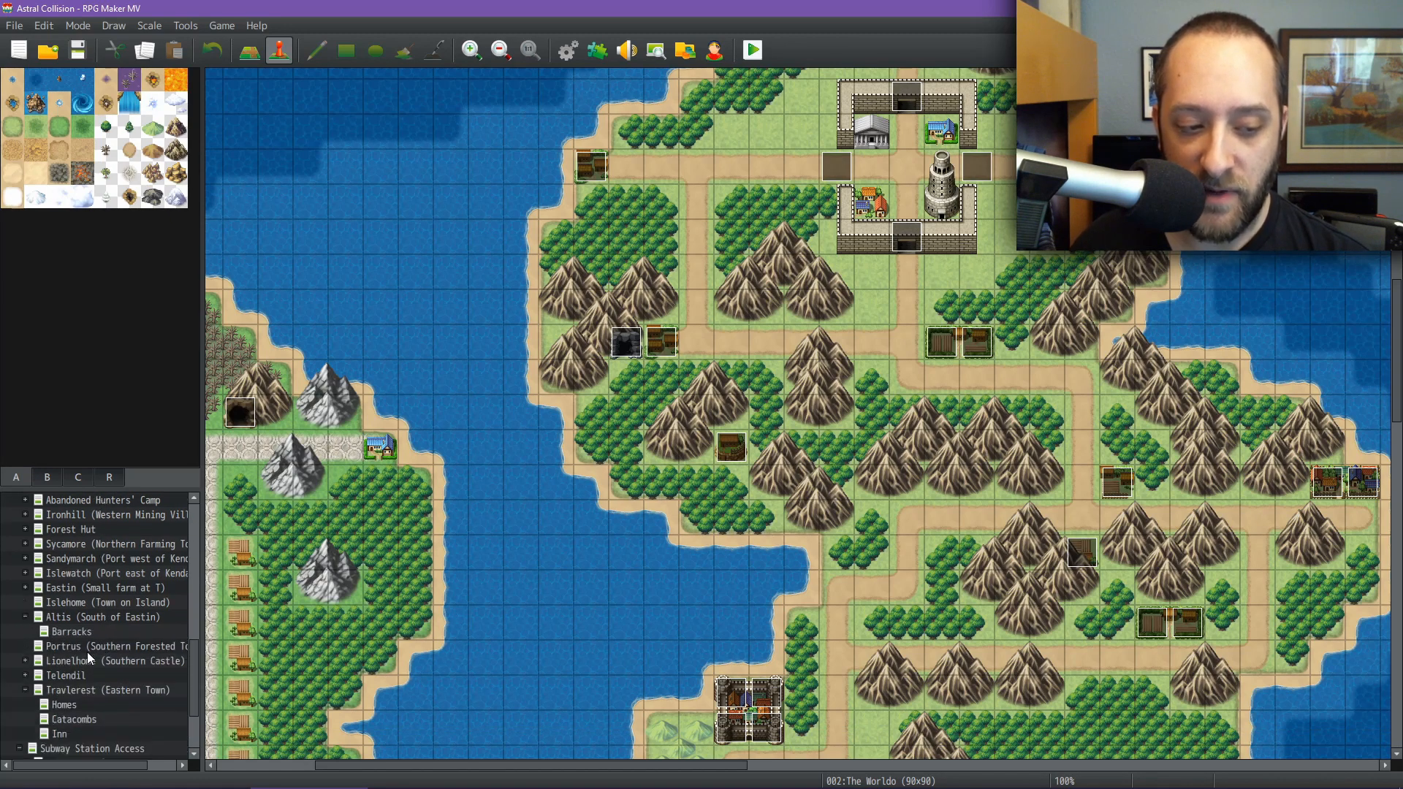
click(78, 661)
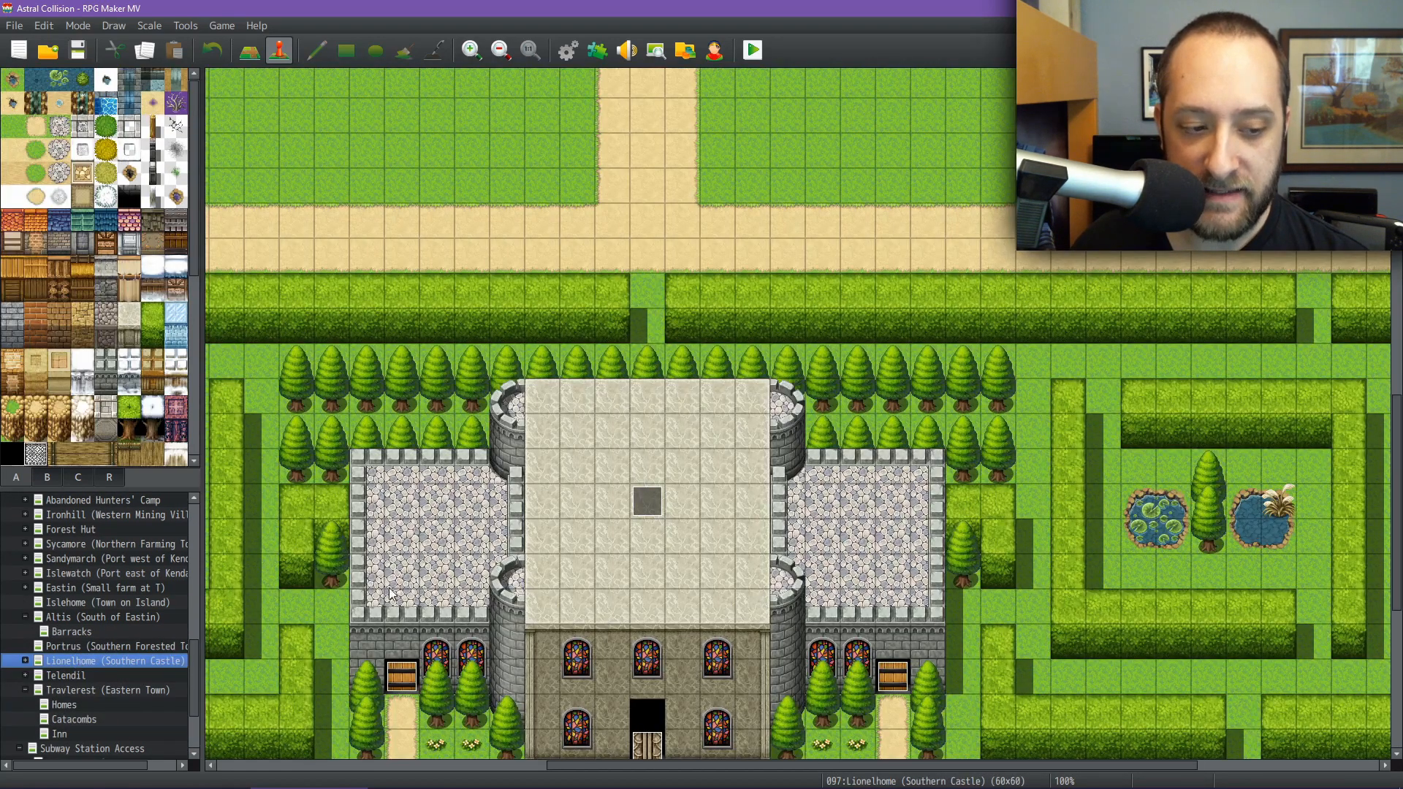
scroll(694, 439, up, 10)
scroll(694, 439, left, 5)
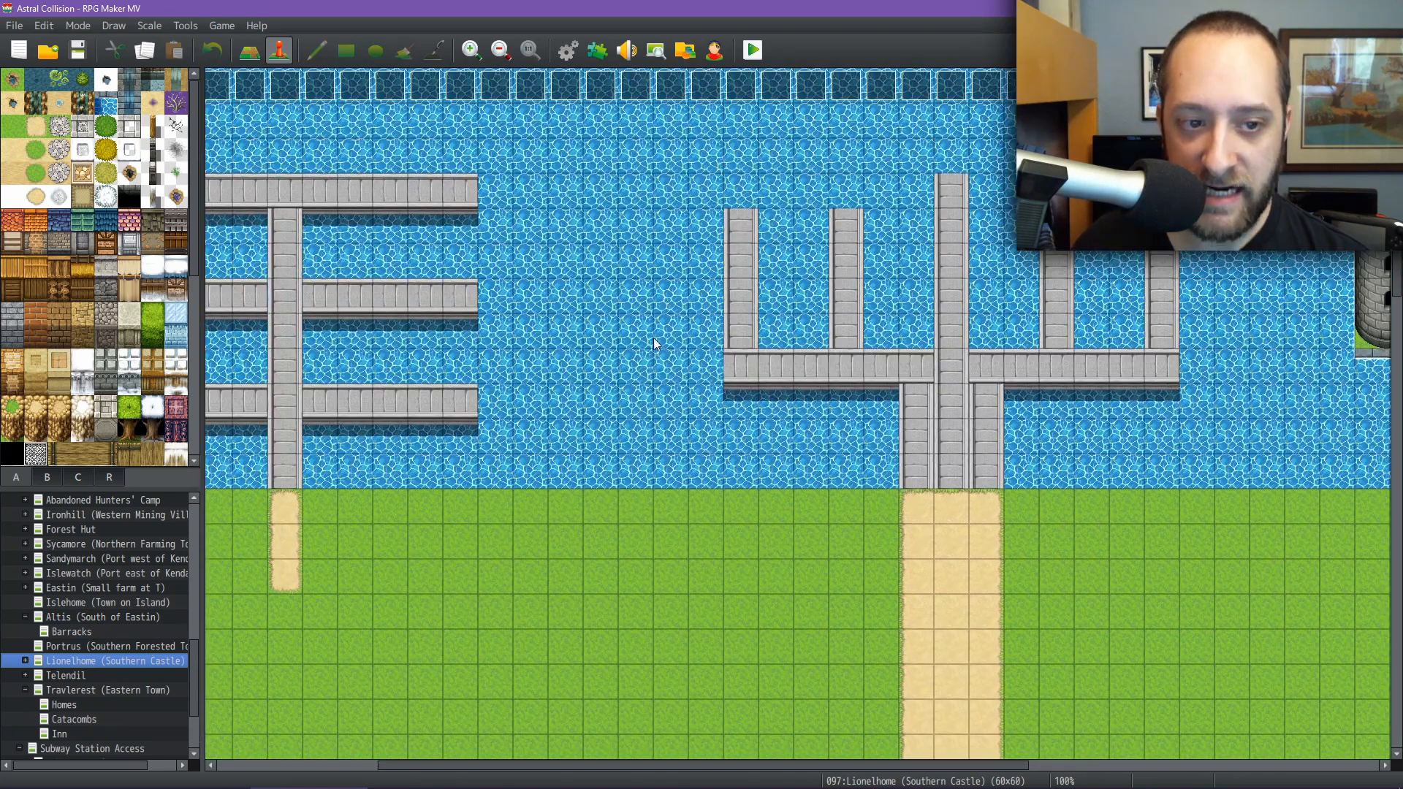
middle_click(654, 336)
middle_click(504, 366)
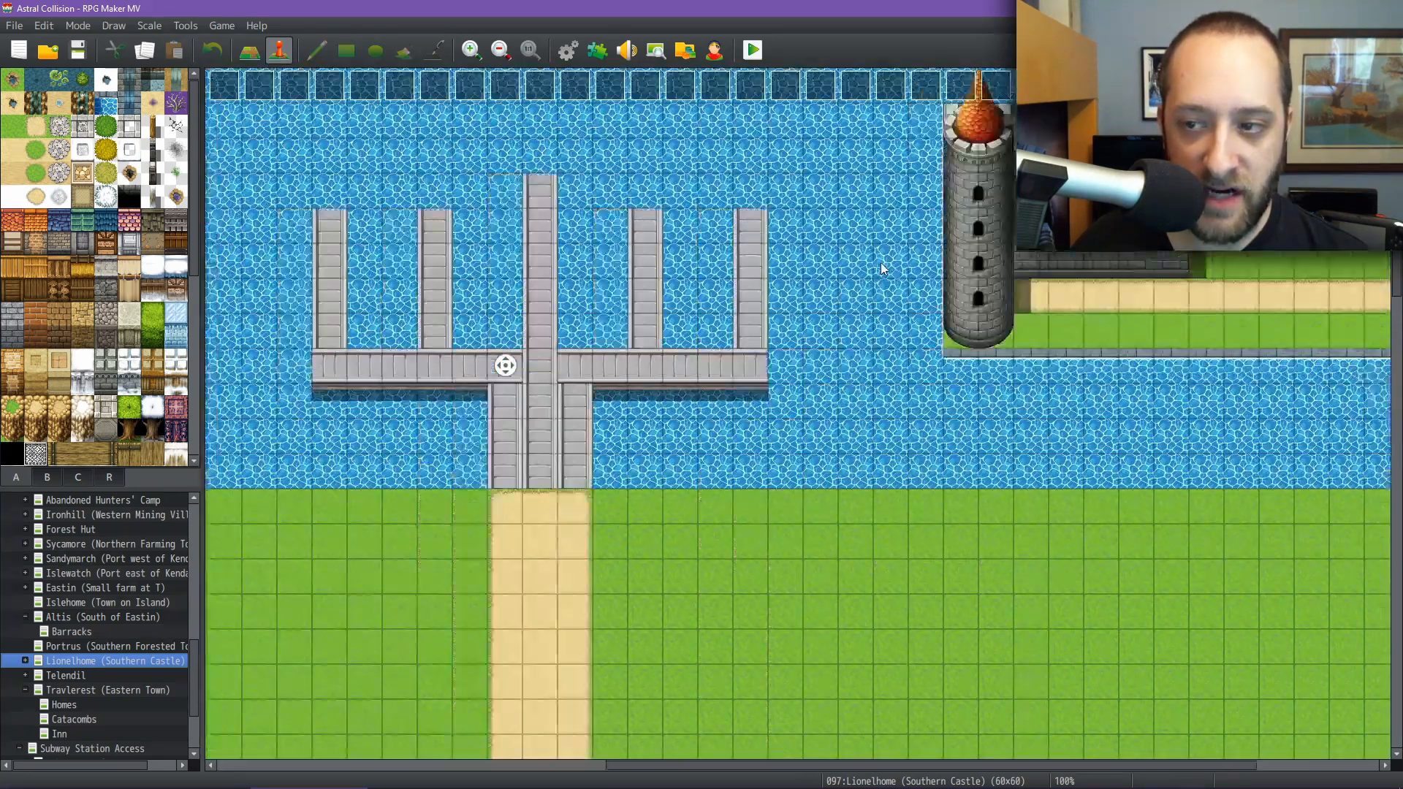
scroll(665, 437, down, 5)
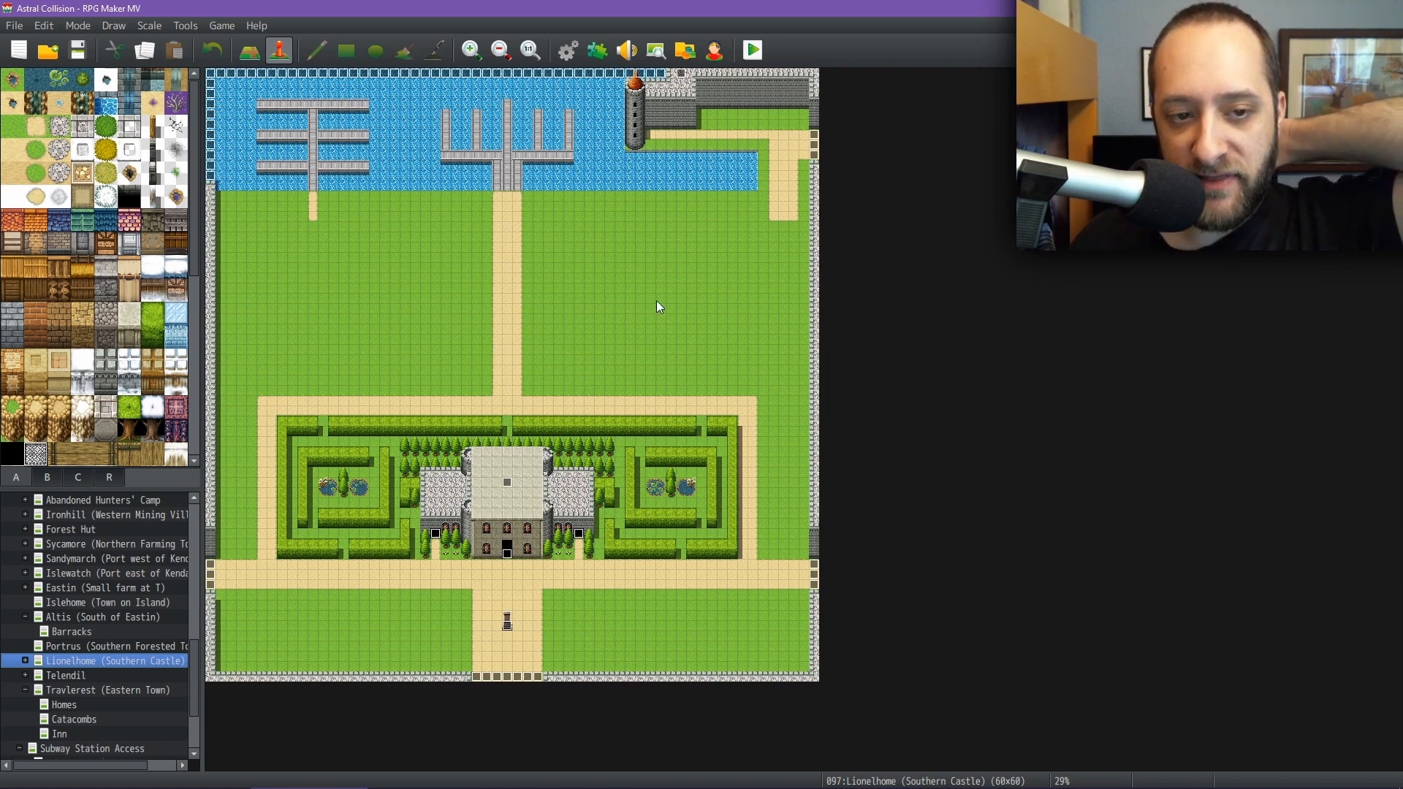
Open The Worldo map to view the continents and the small island east of Kendra.
scroll(99, 593, up, 5)
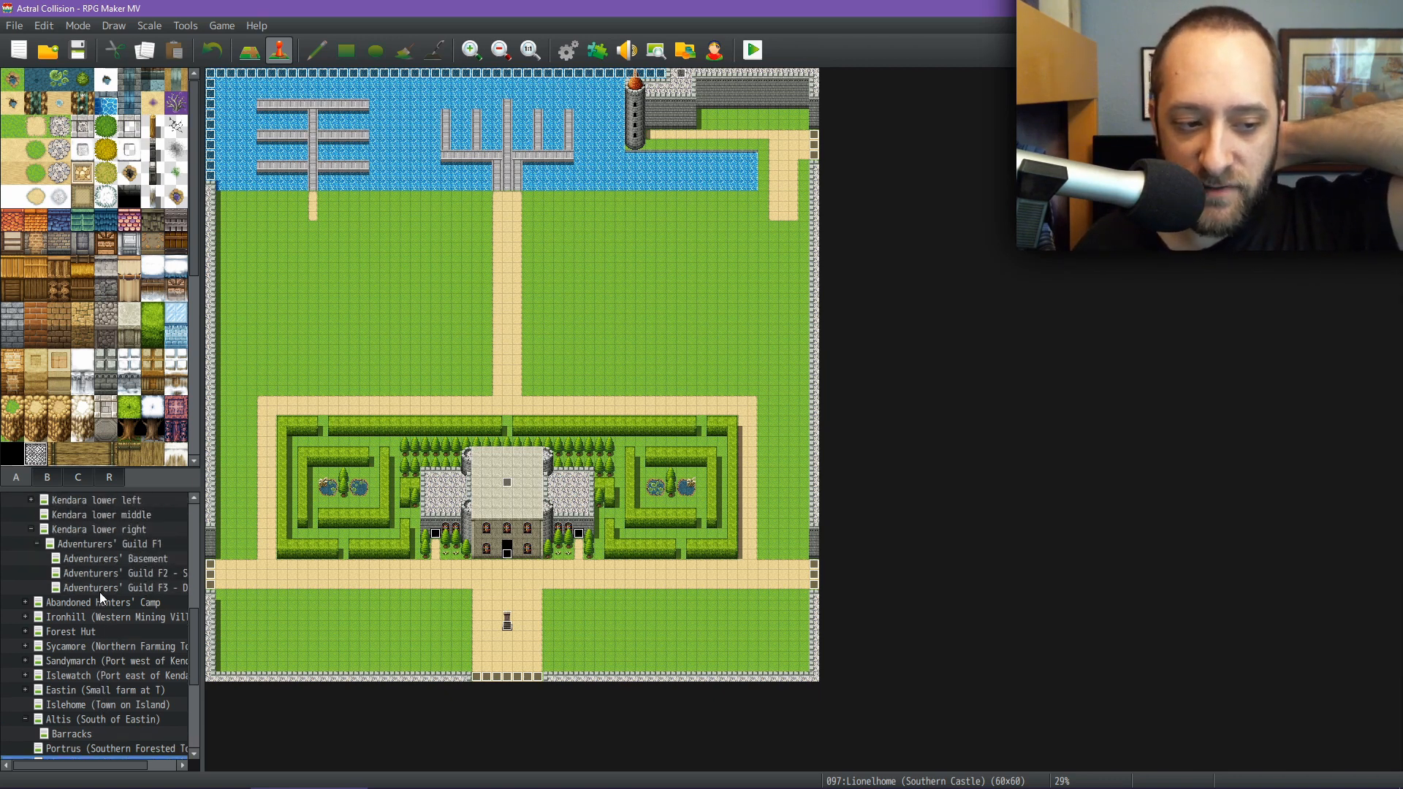
scroll(100, 586, up, 5)
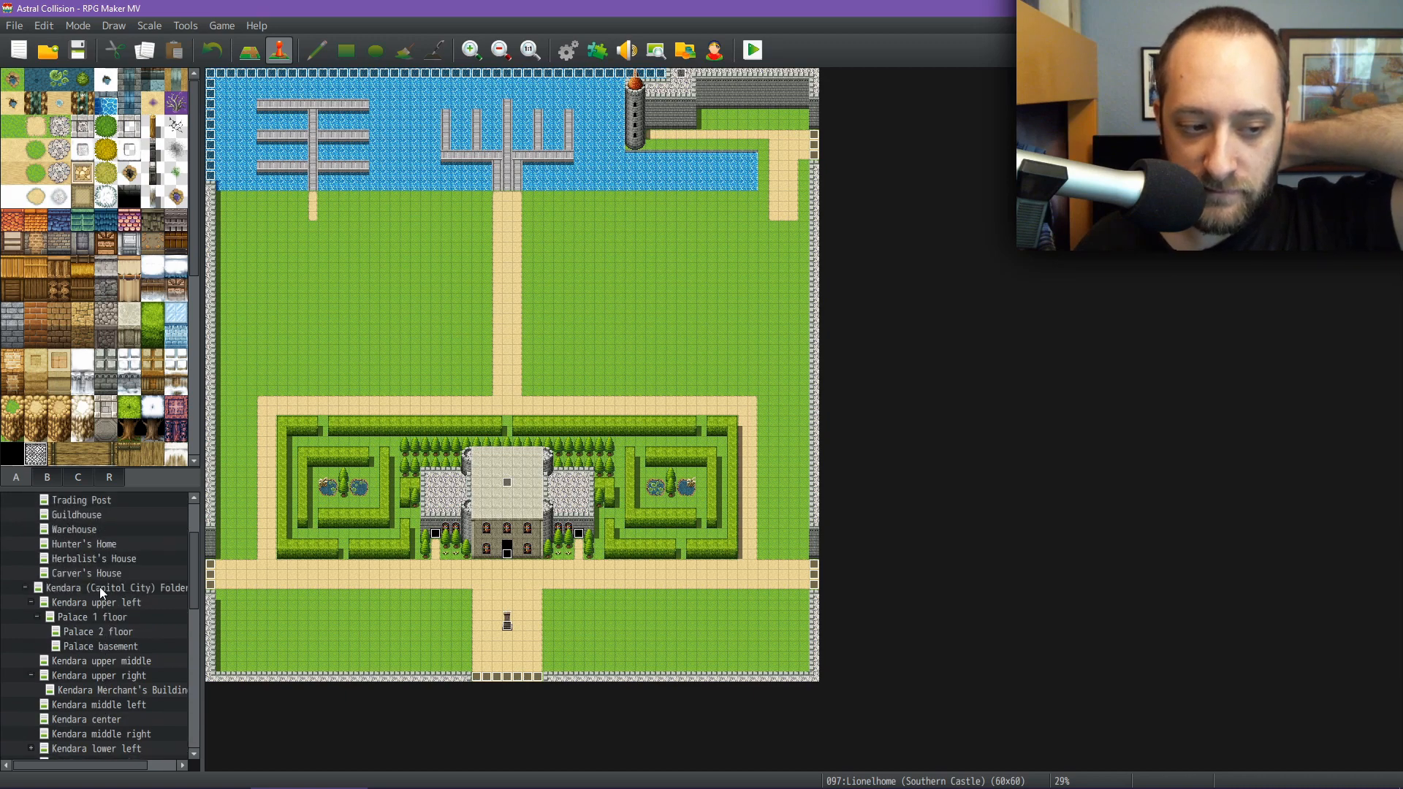
click(55, 502)
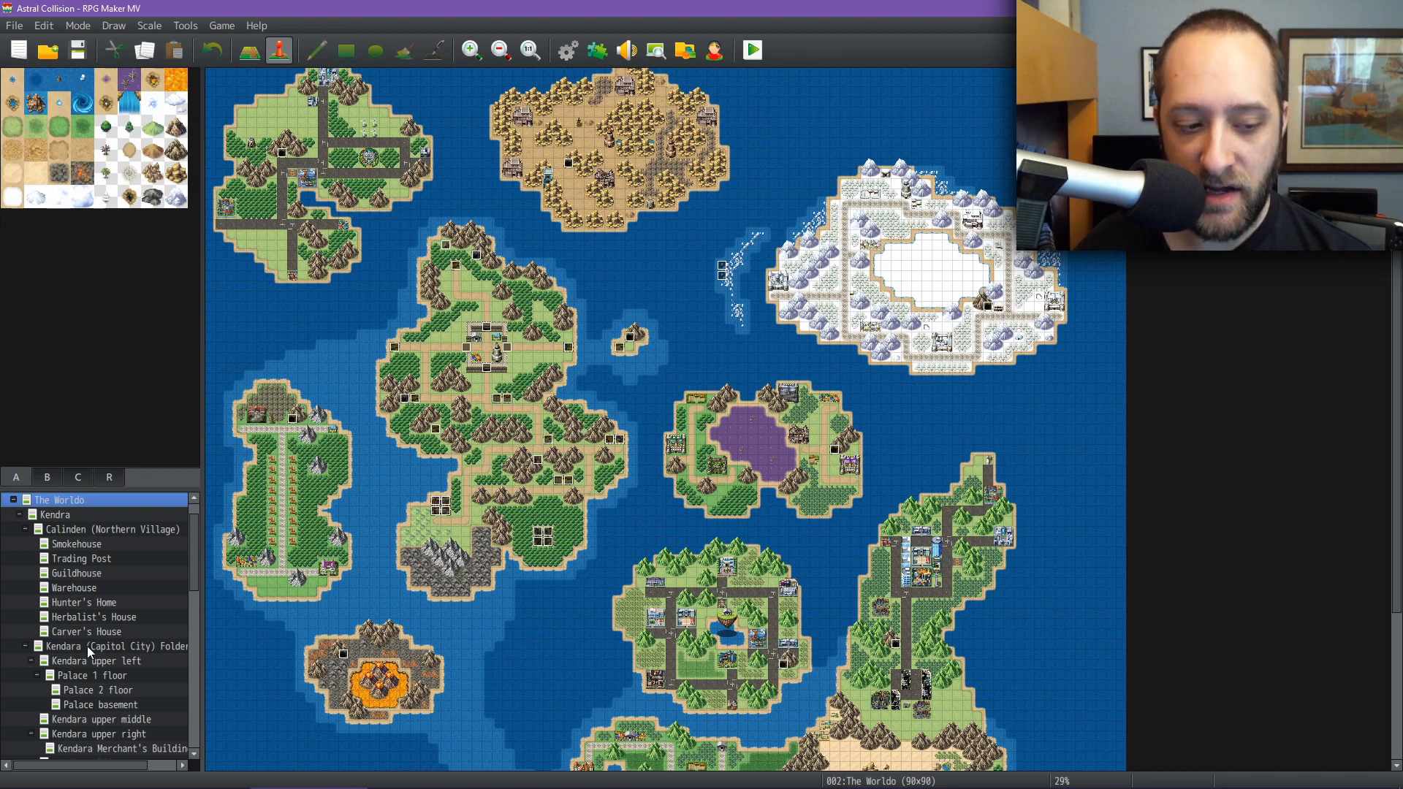
View the Islehome (Town on Island) and Islewatch (Port east of Kendara) maps.
scroll(109, 679, down, 4)
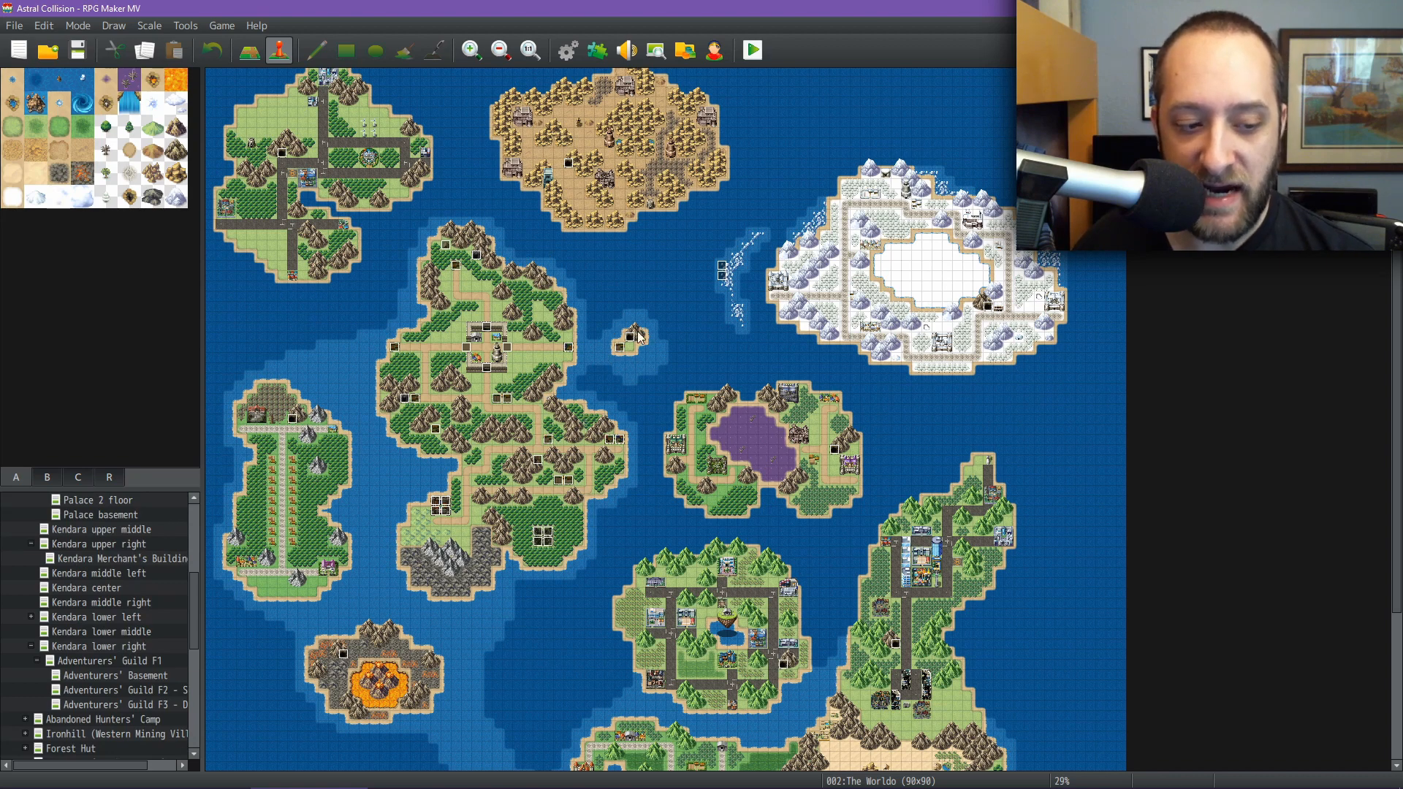
scroll(92, 672, down, 4)
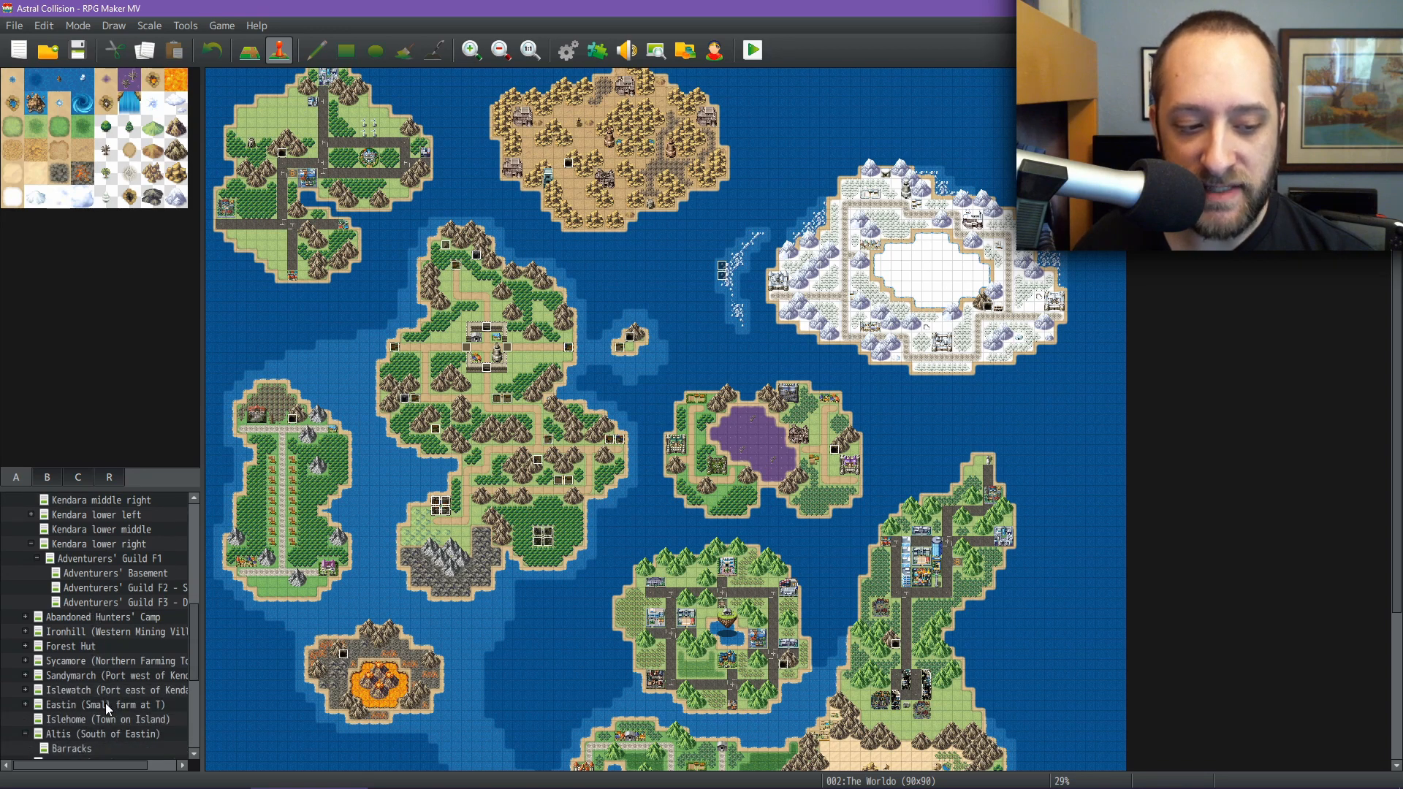
click(103, 719)
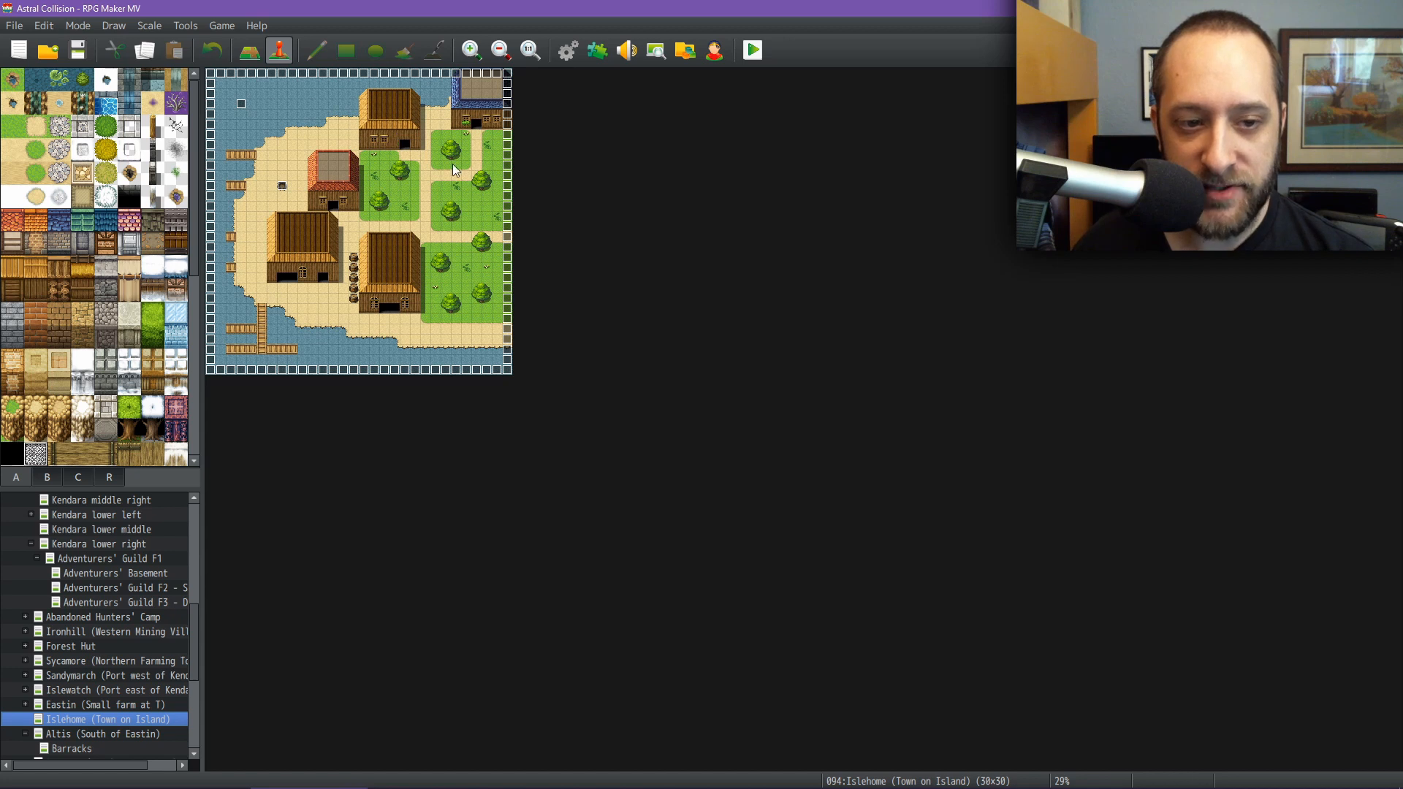
click(98, 691)
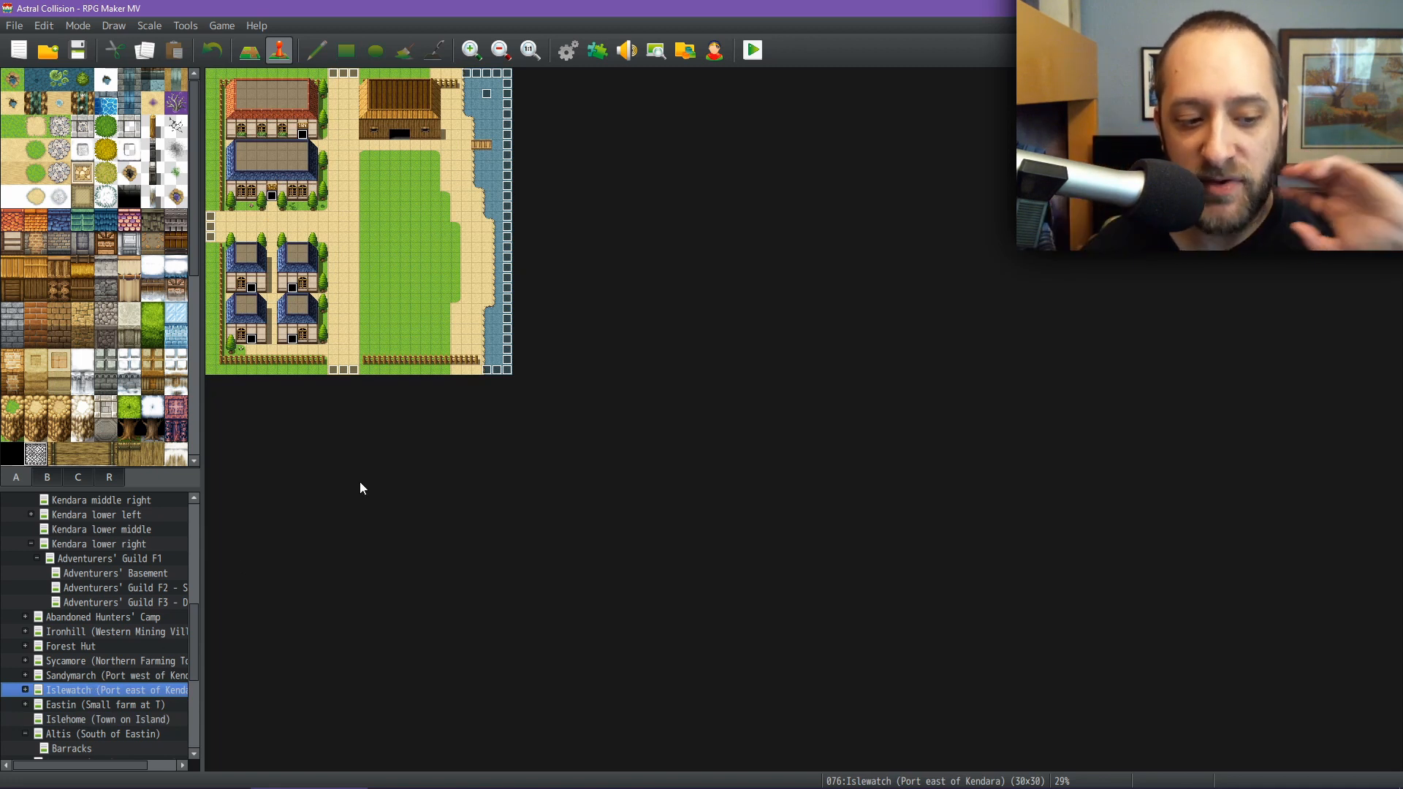
Reopen The Worldo map at 100% zoom and view central Kendra around the capital.
scroll(135, 572, up, 6)
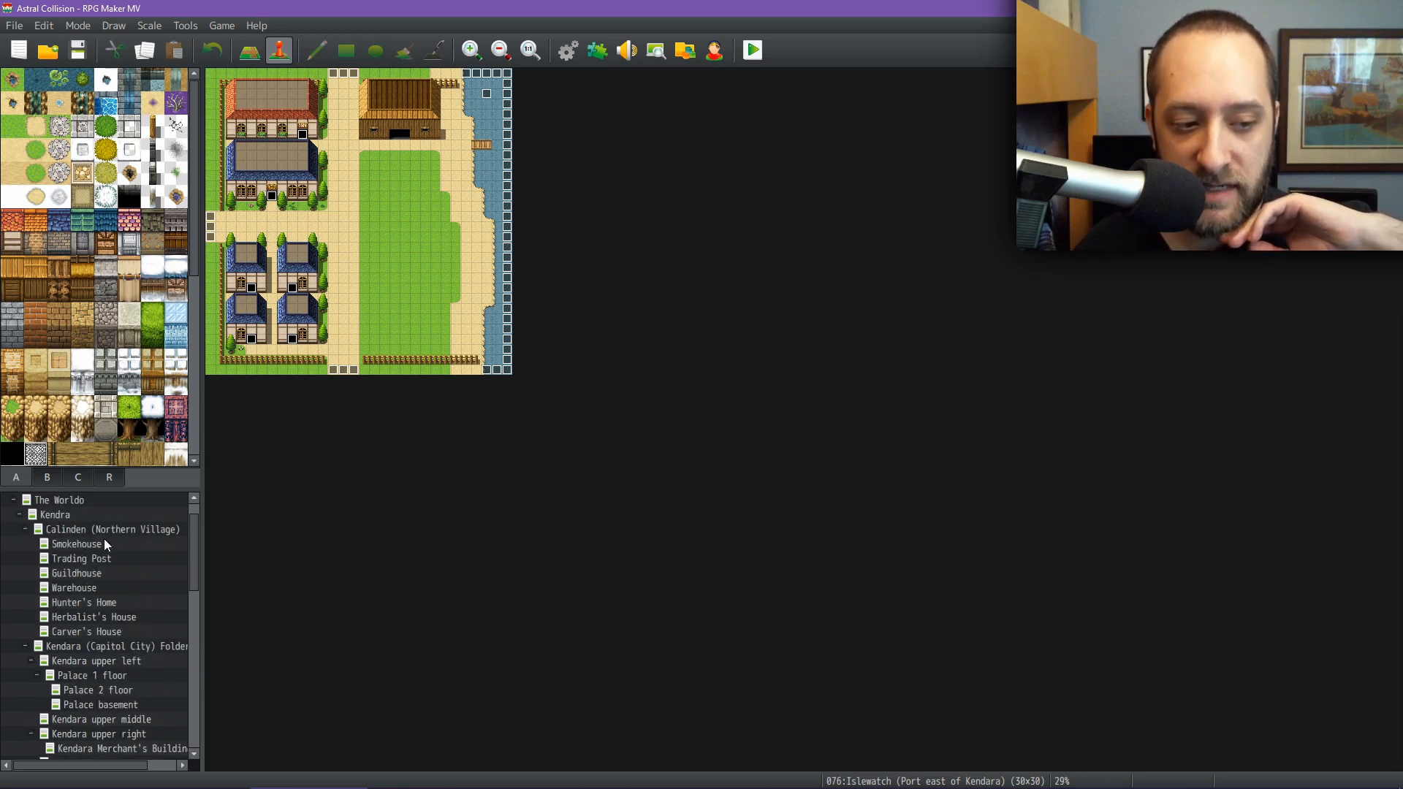
click(72, 503)
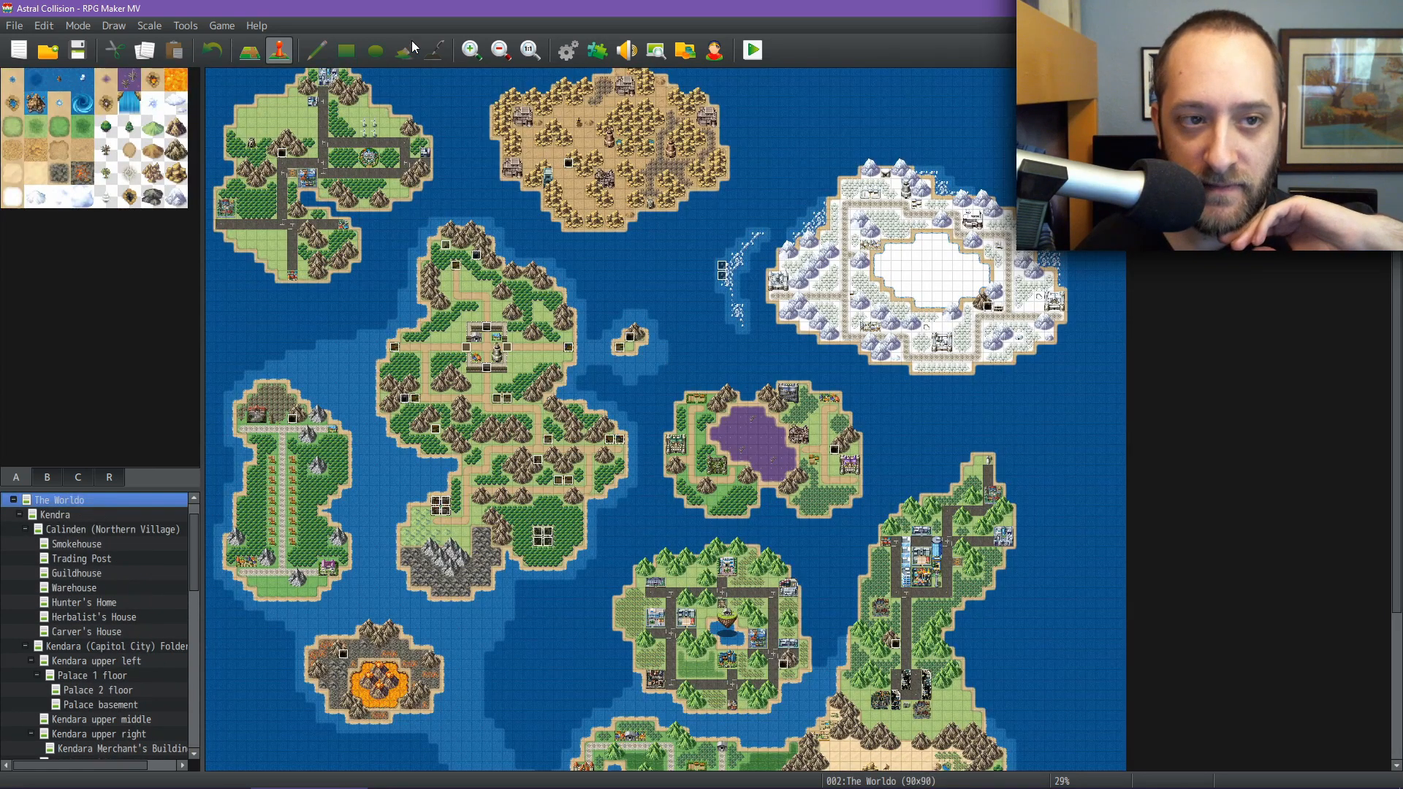
click(525, 49)
scroll(951, 380, up, 5)
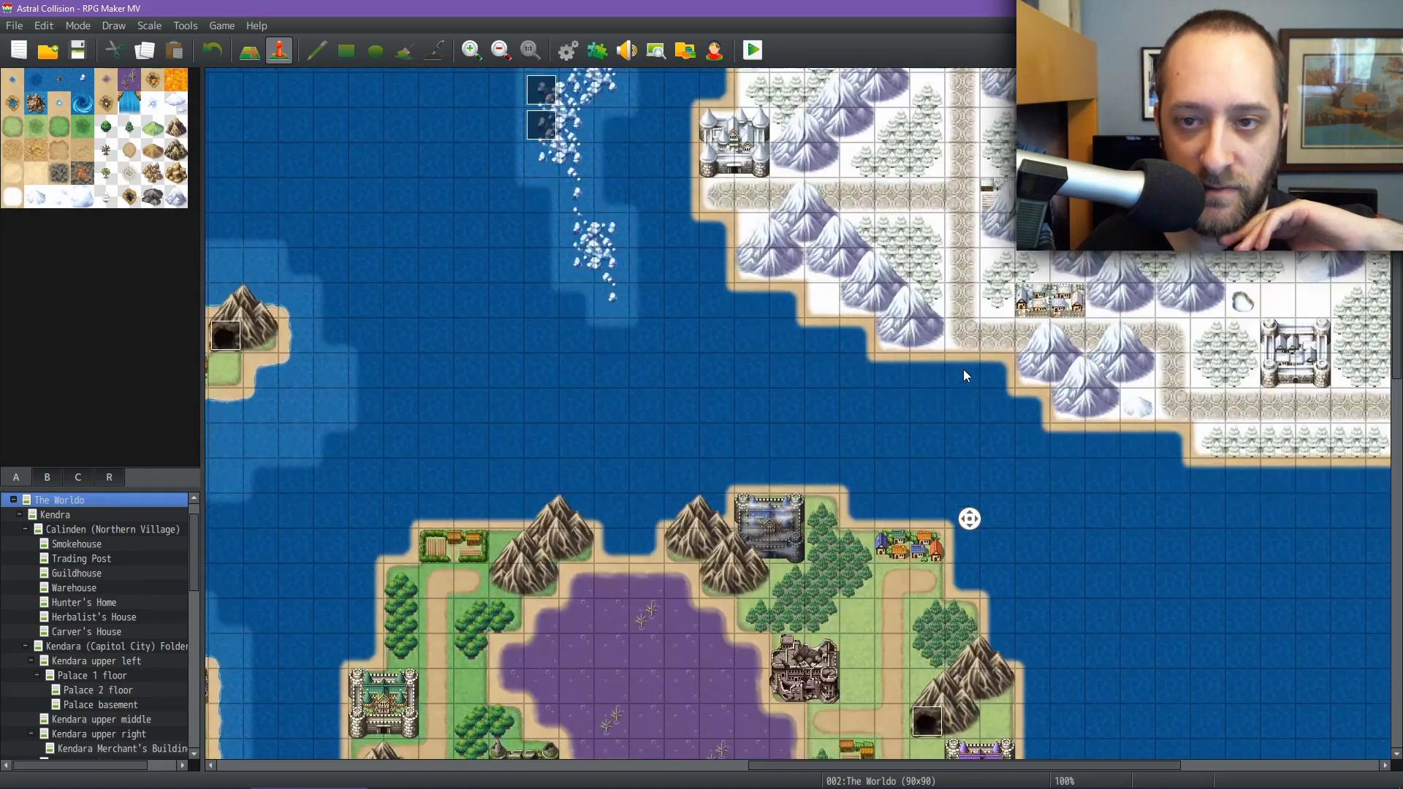
scroll(903, 396, down, 5)
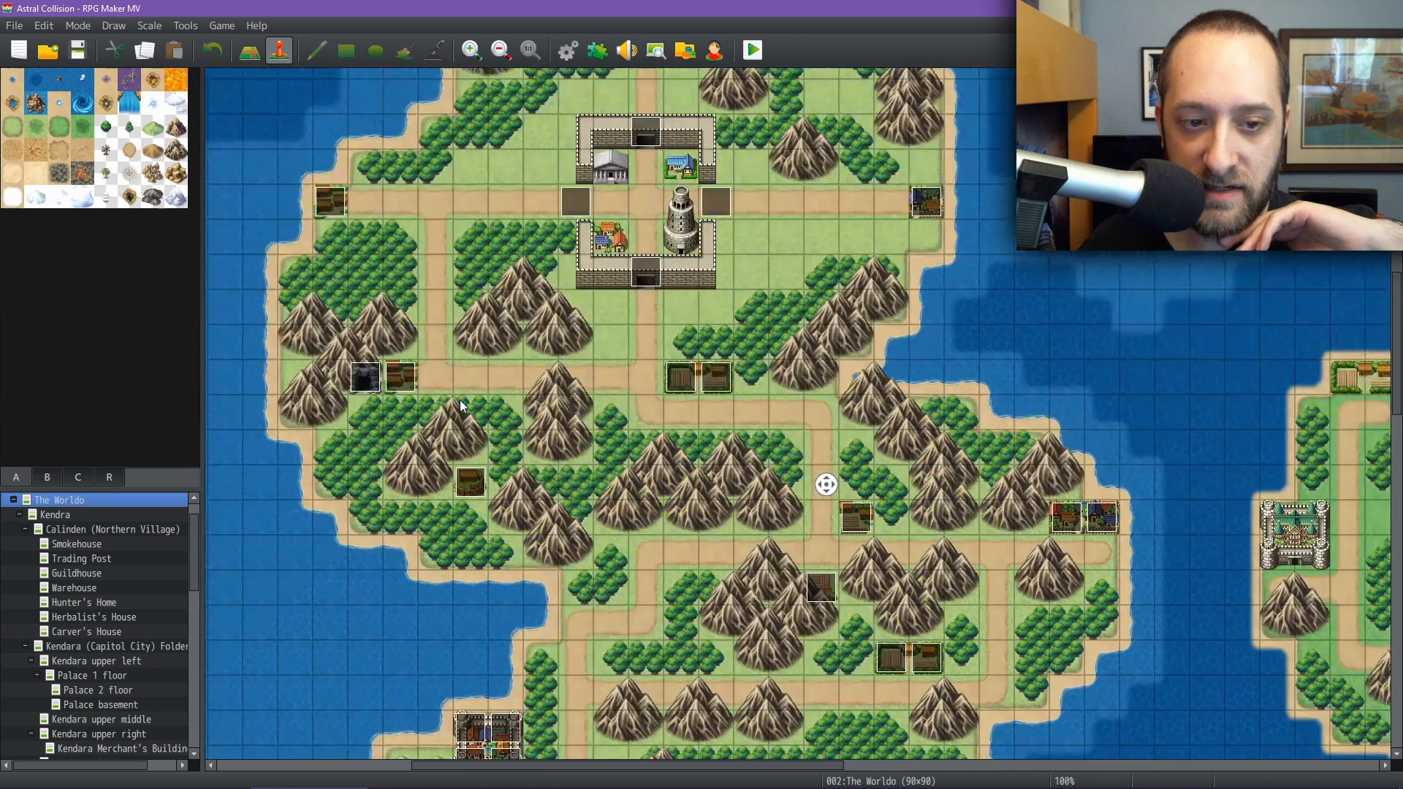
Examine northern Kendra and the small island east of it on the world map, and return to the design spreadsheet.
middle_click(802, 388)
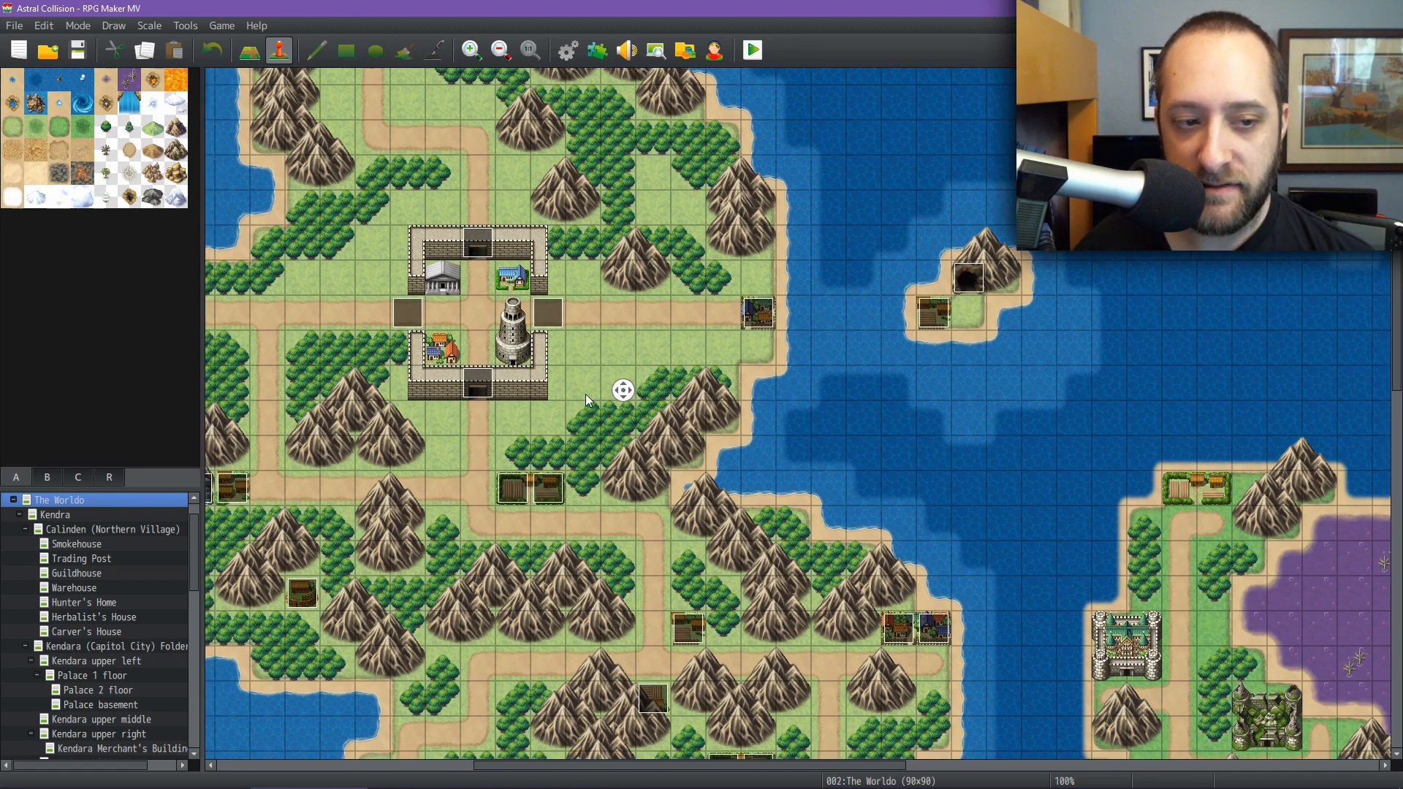
scroll(512, 394, left, 5)
scroll(438, 269, up, 5)
scroll(485, 150, right, 2)
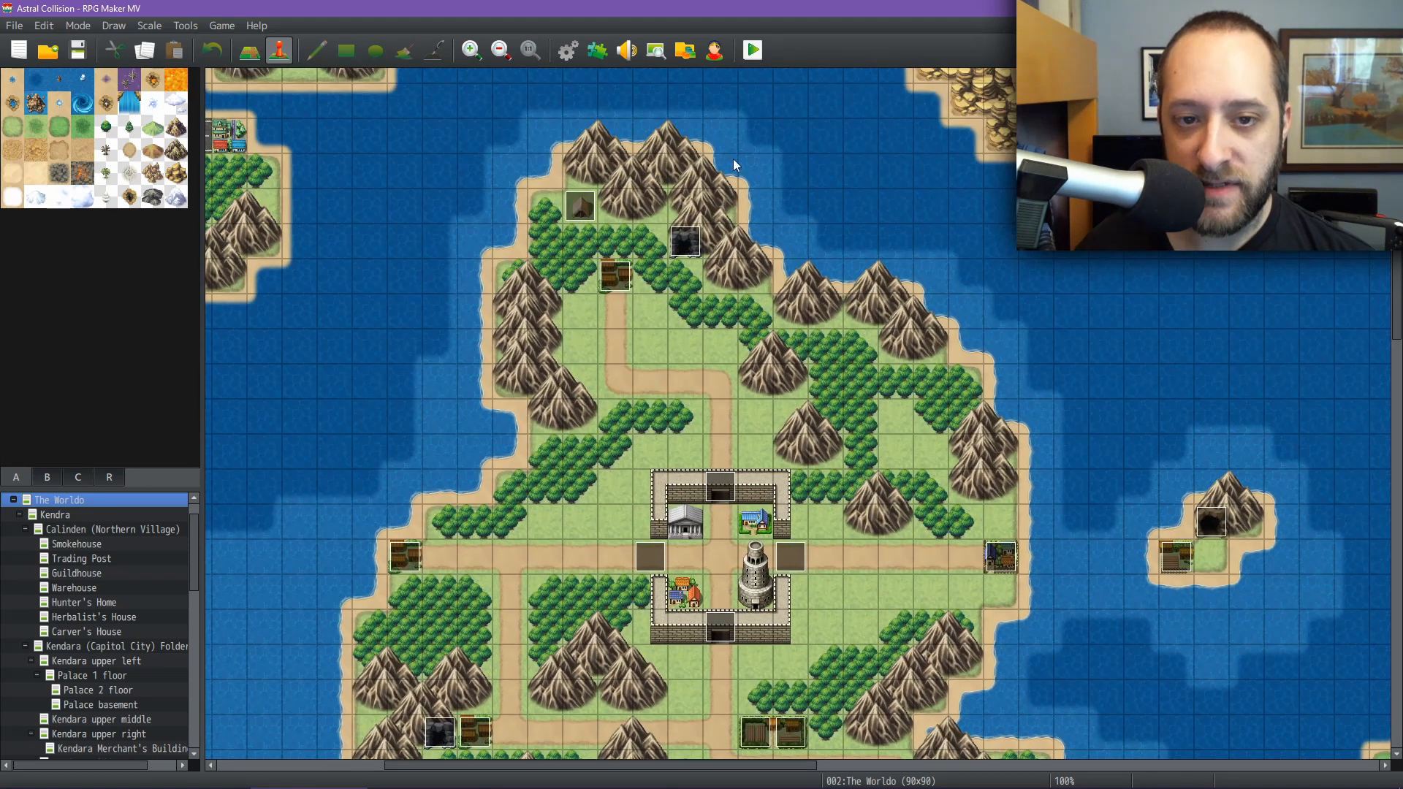
scroll(1077, 537, down, 3)
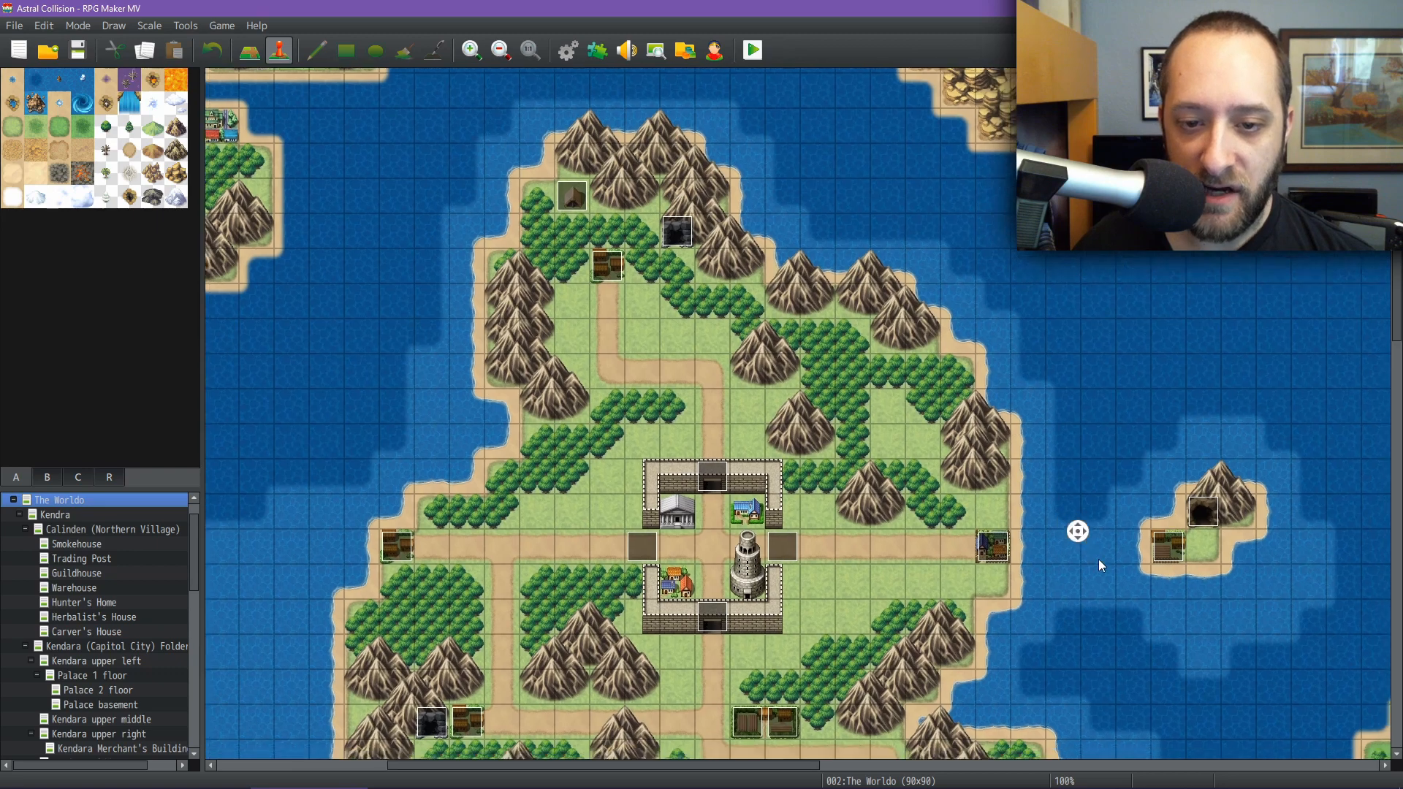
scroll(1099, 559, right, 2)
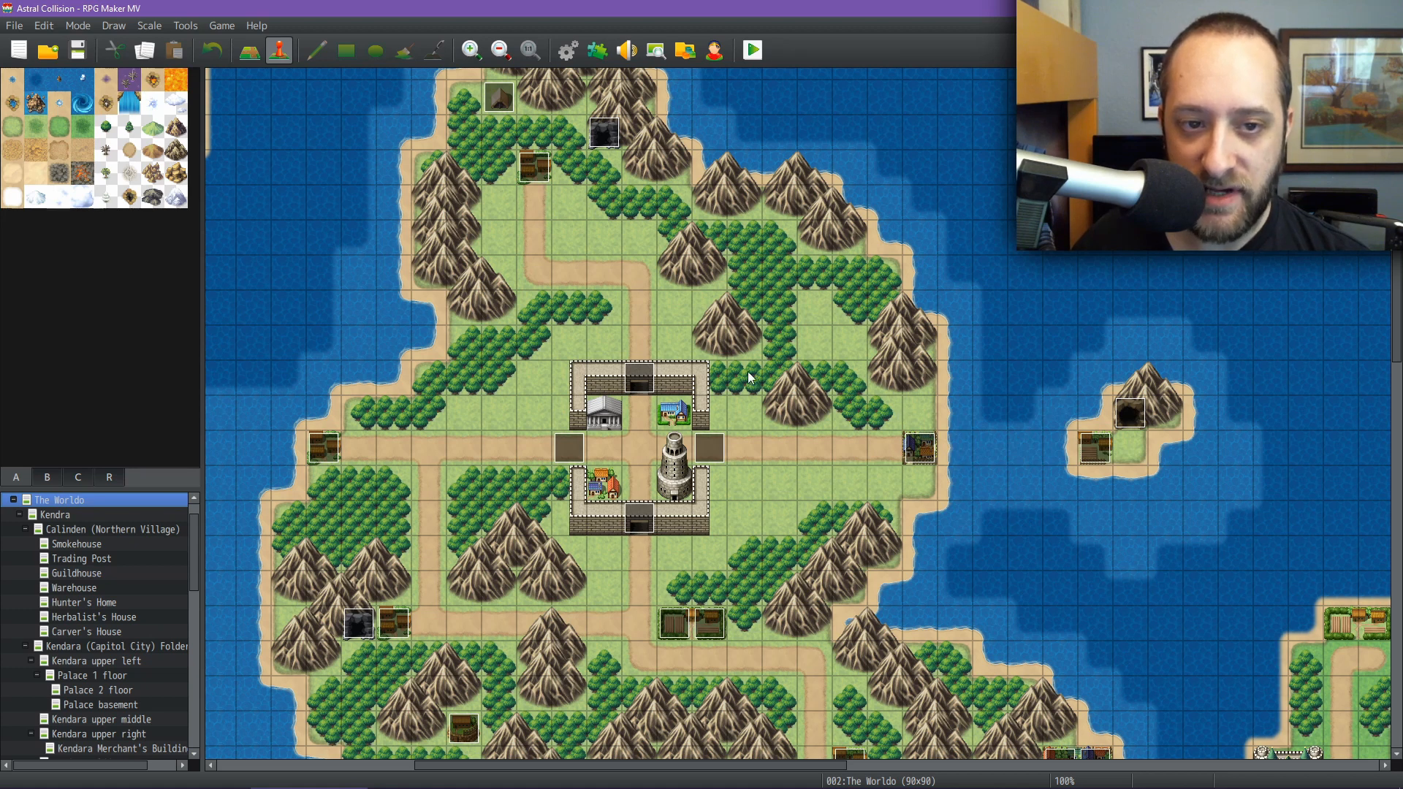
mouse_move(760, 788)
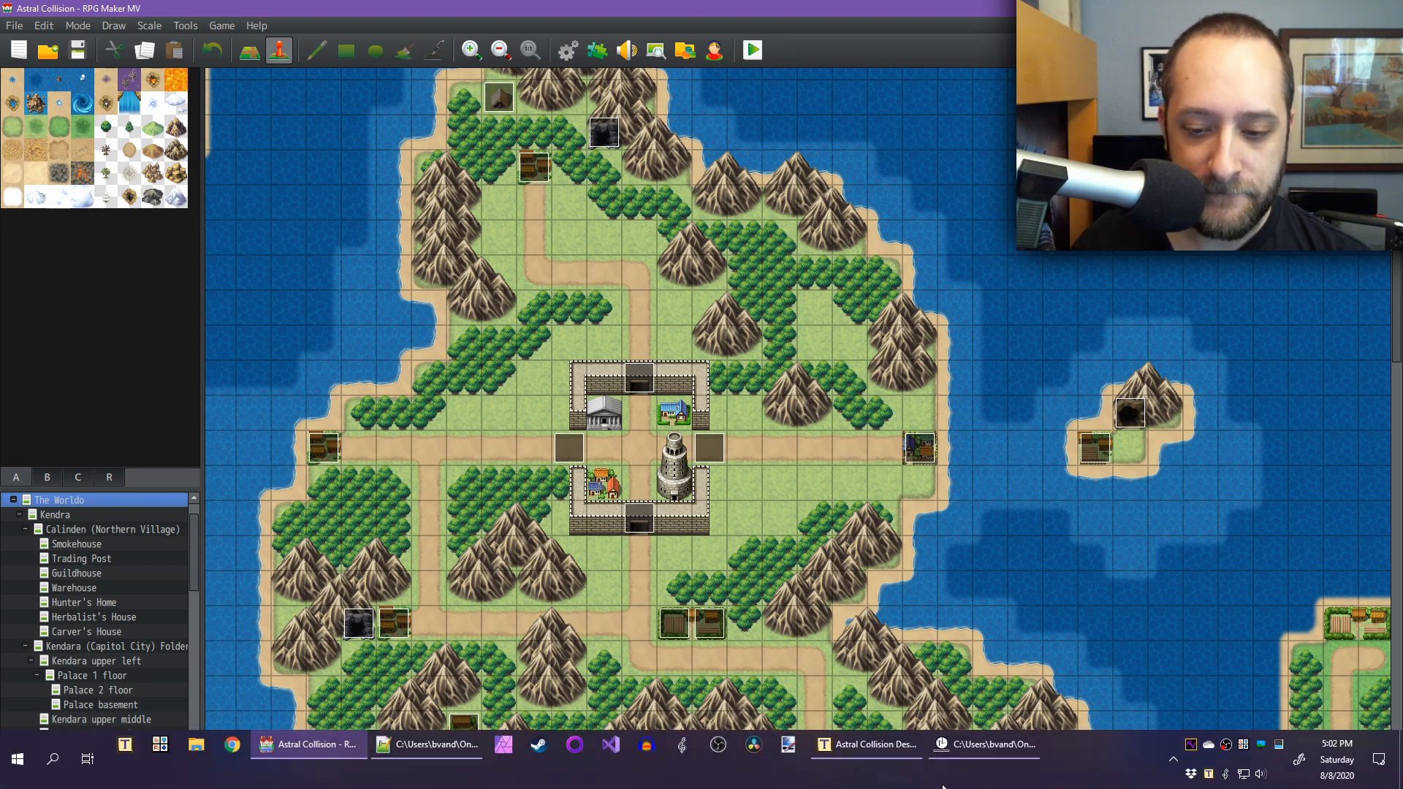
click(869, 747)
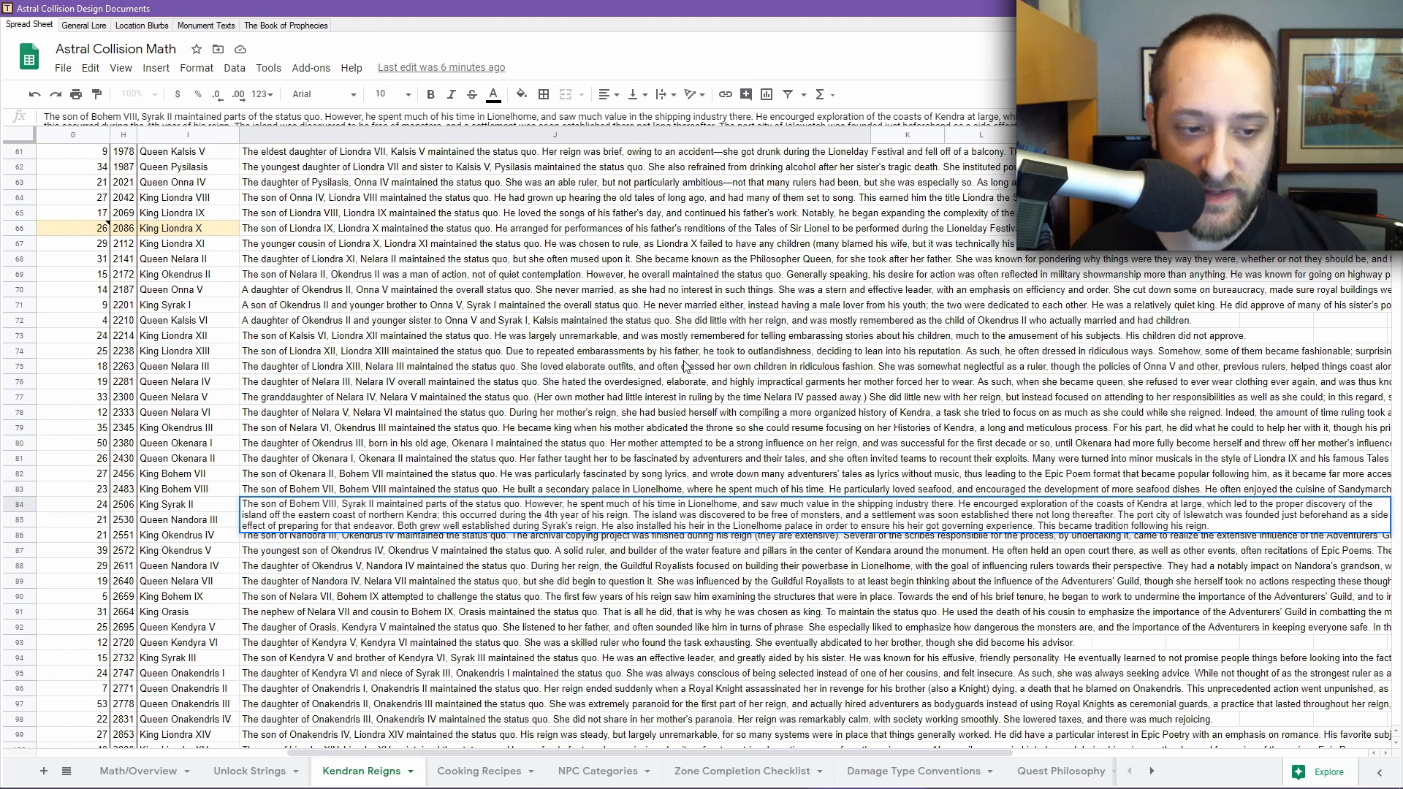
Read the full blurbs of Queen Nandora III, King Okendrus IV and King Okendrus V in turn.
key(Return)
key(Return)
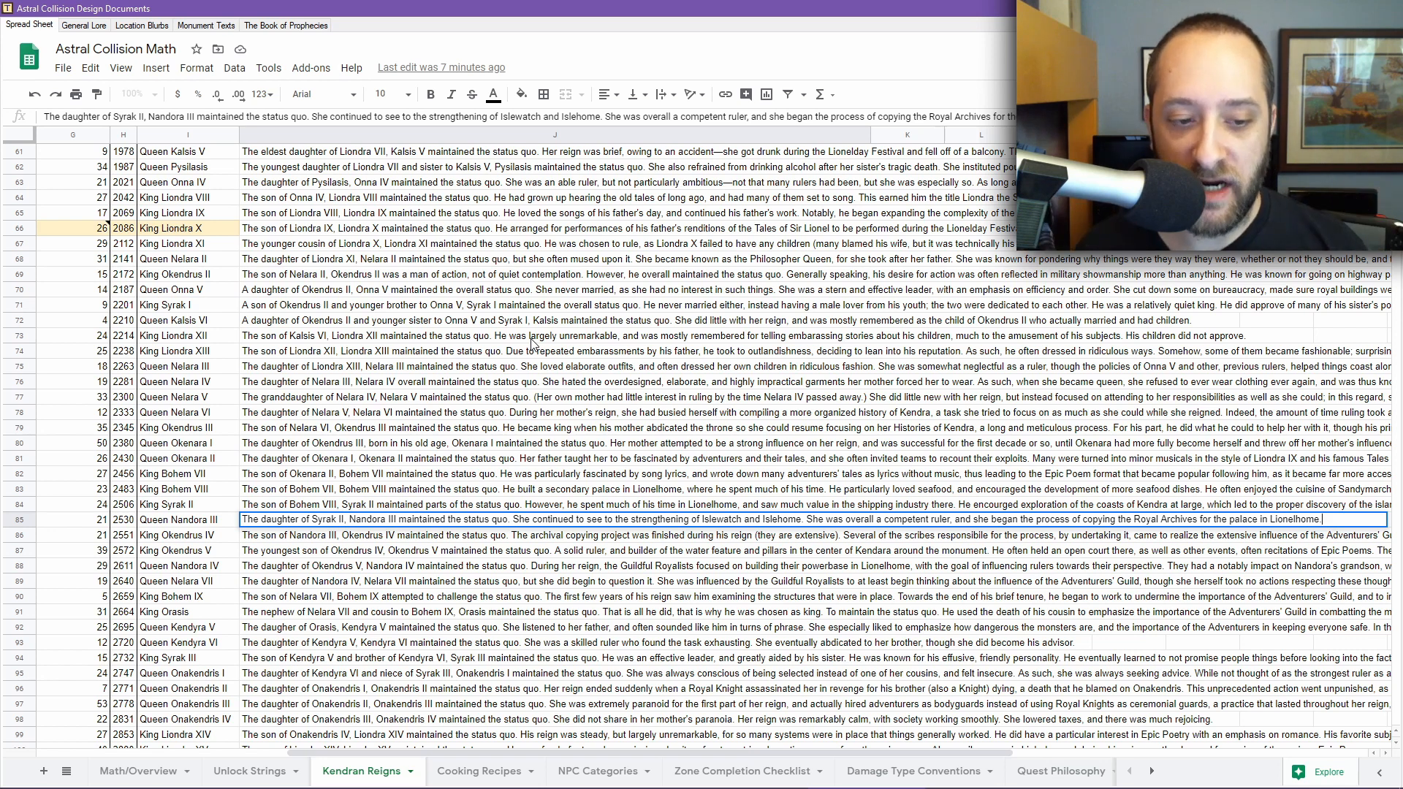
key(Return)
key(Return)
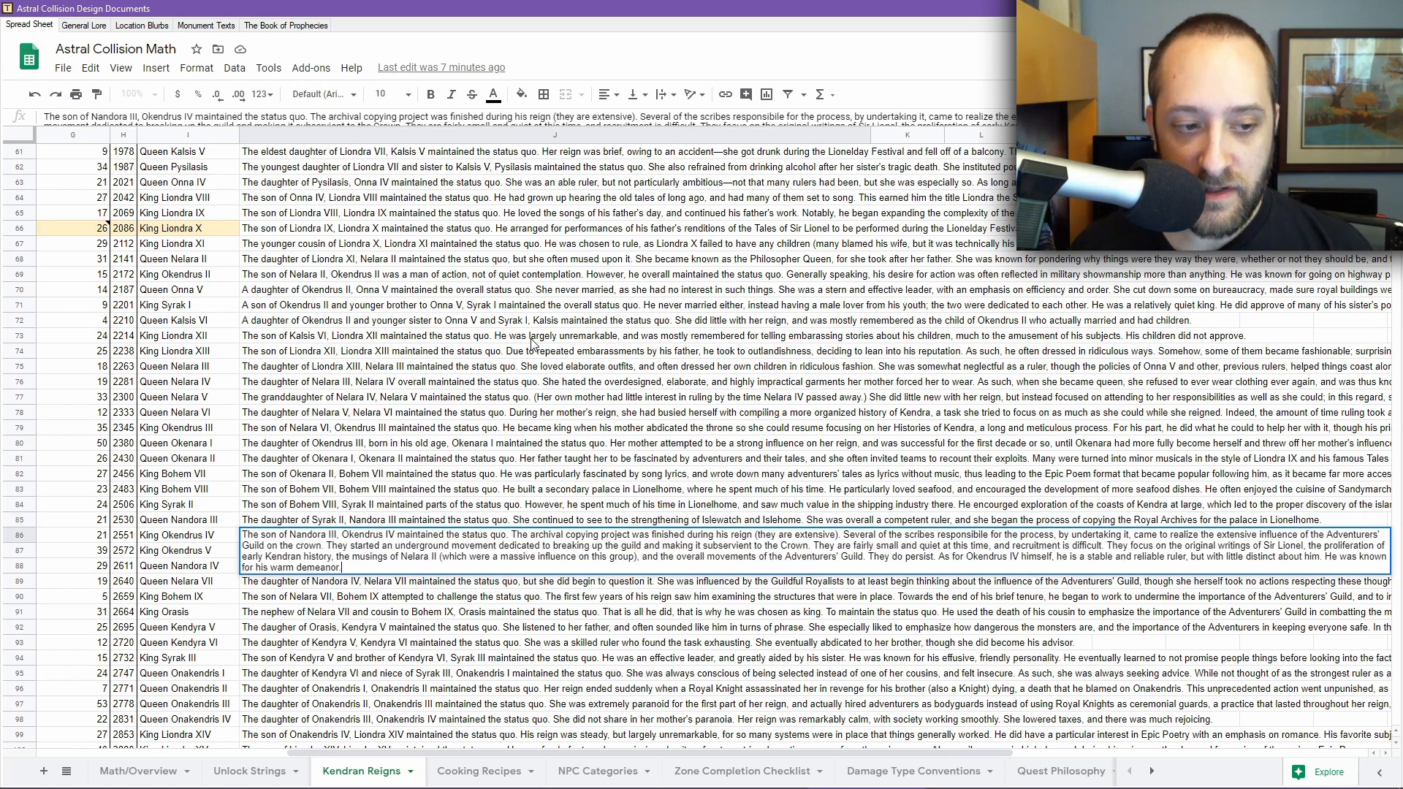
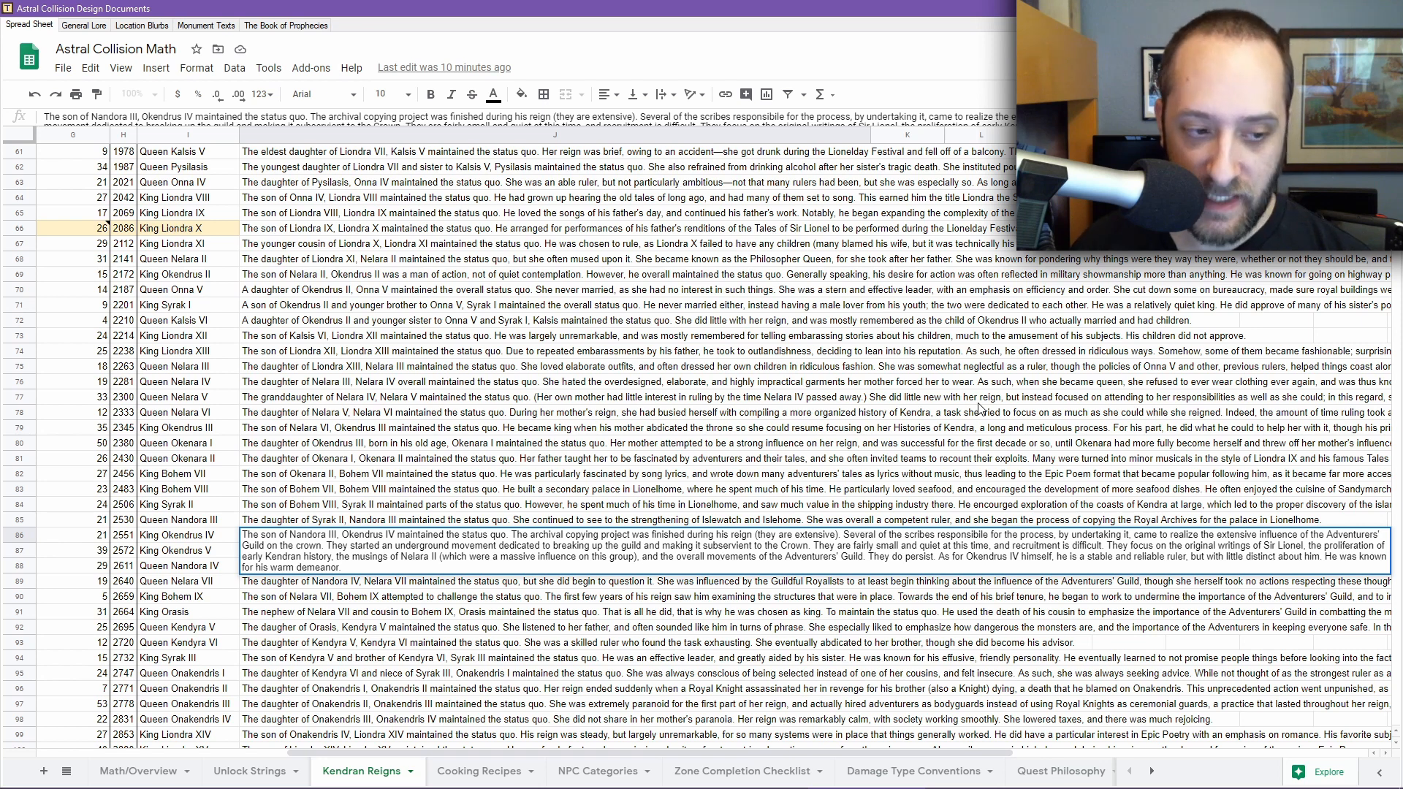
key(Return)
key(Return)
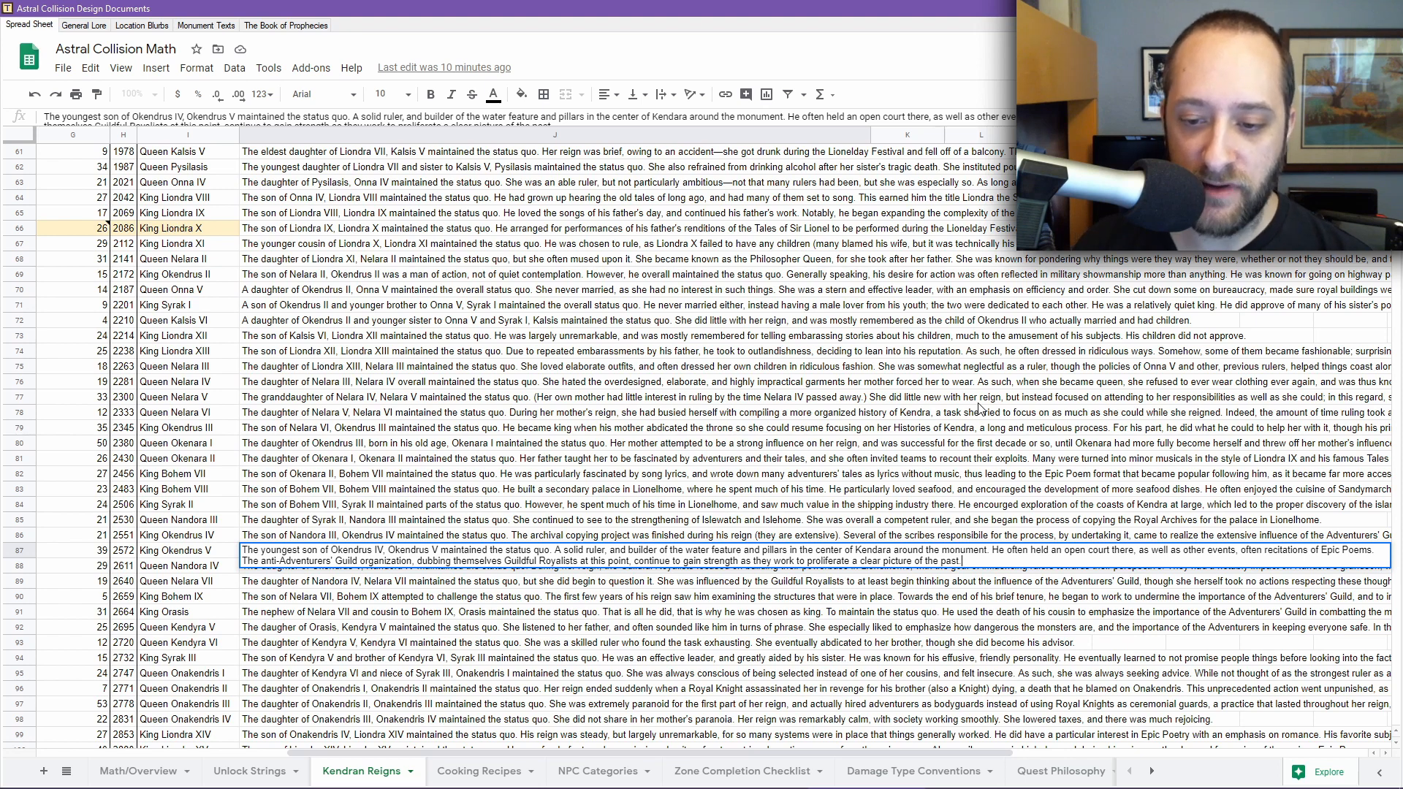
View the Kendara center map with its water features and monument in RPG Maker MV, and return to the design spreadsheet.
mouse_move(785, 769)
click(307, 744)
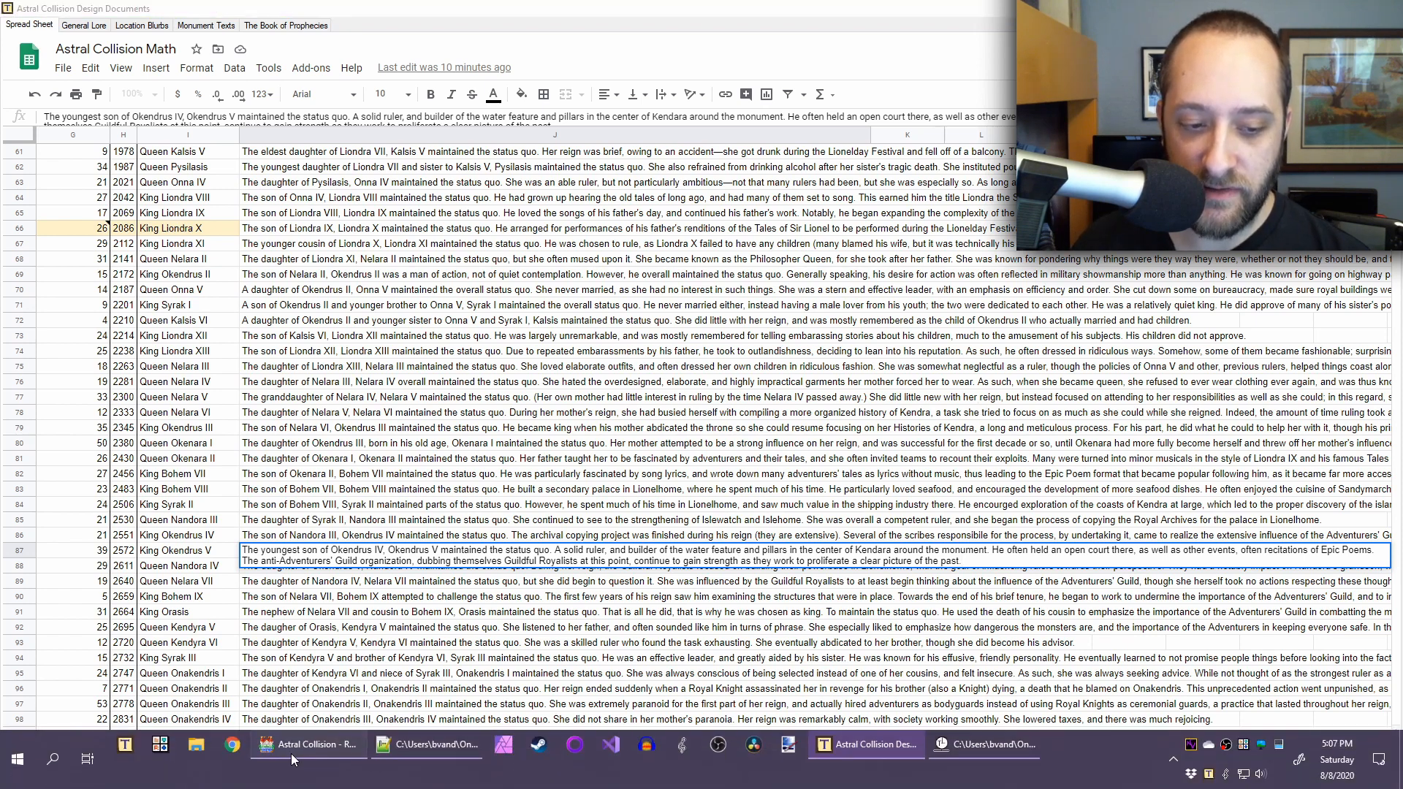
scroll(94, 586, down, 3)
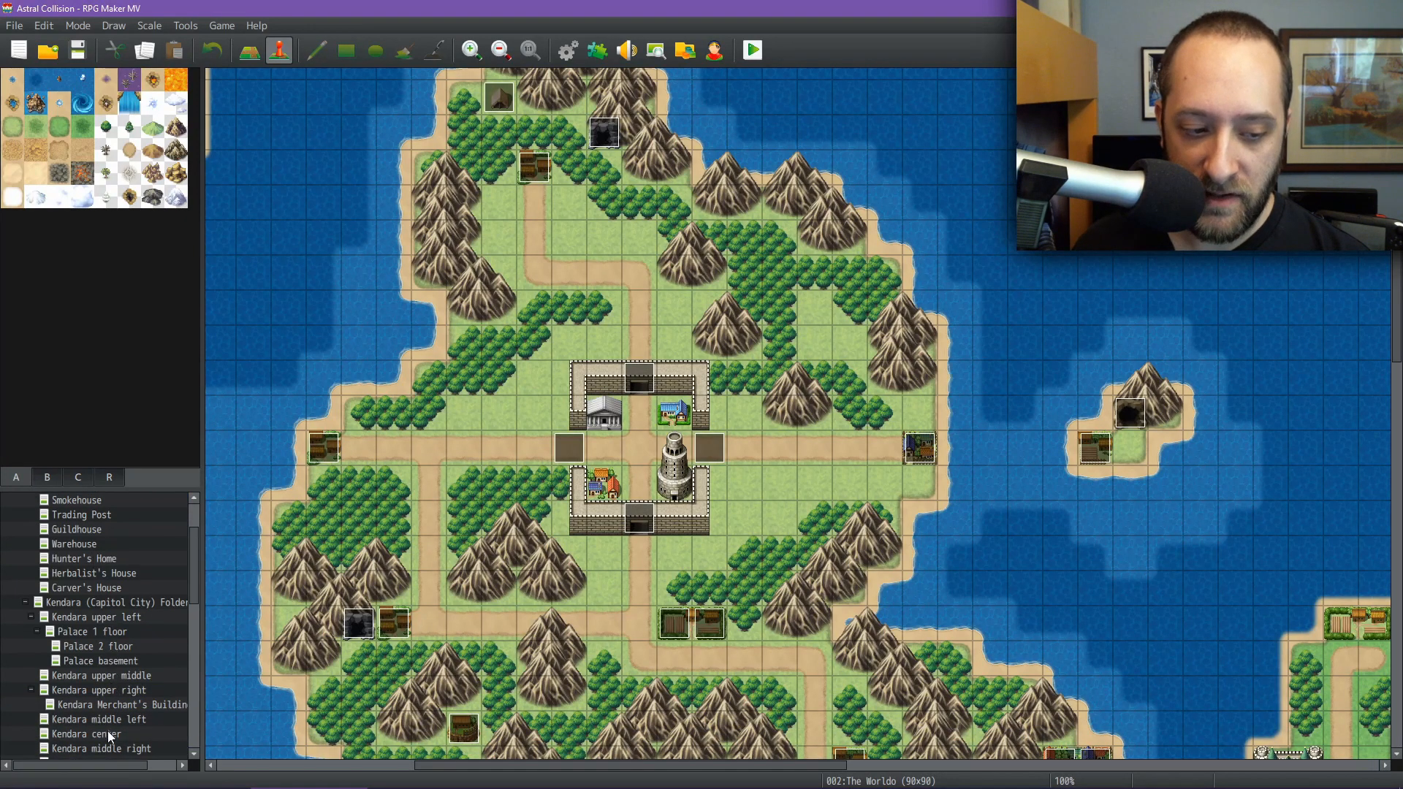
click(108, 734)
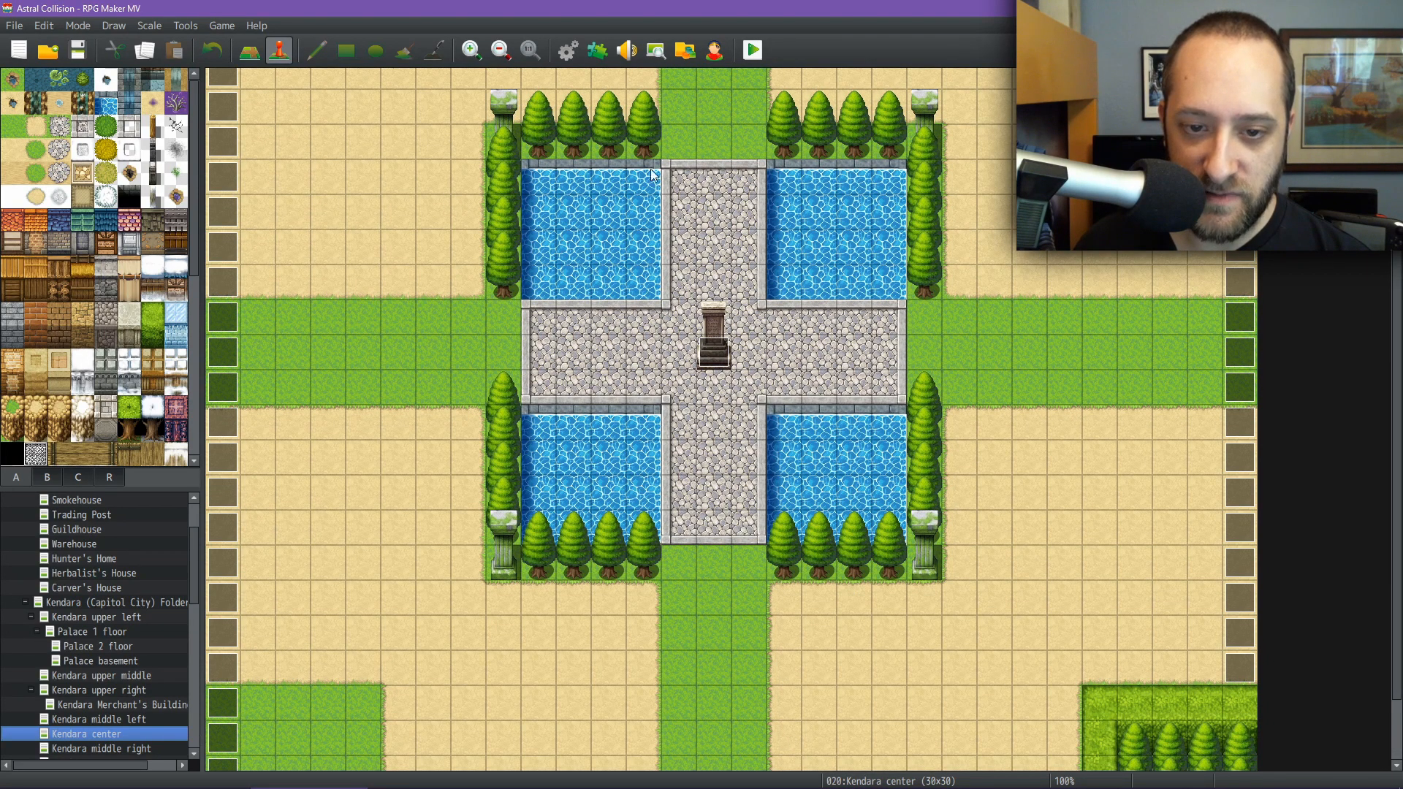
mouse_move(900, 768)
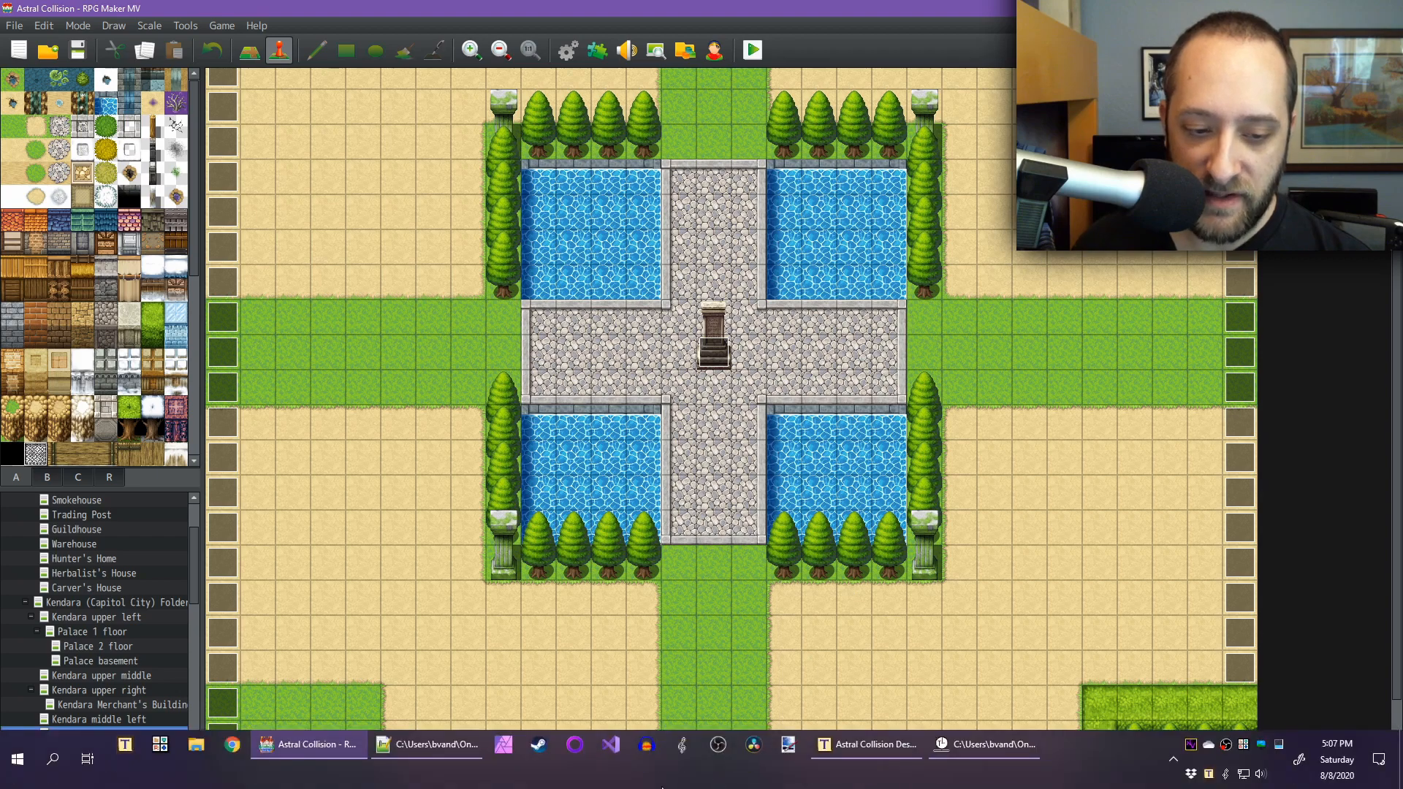
click(879, 756)
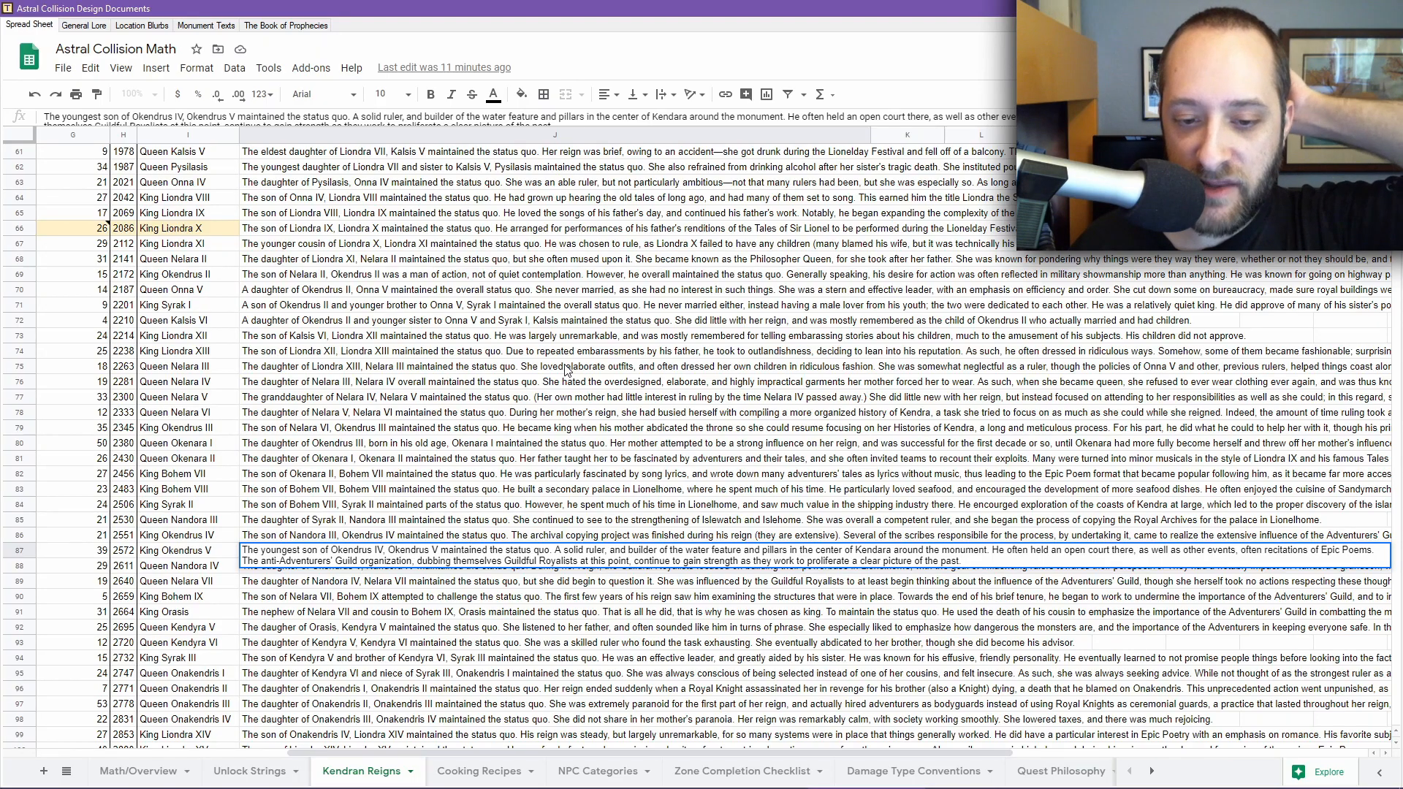
Look over the reign blurbs from King Kendra down to the later rulers, and close the open blurb of King Okendrus V.
scroll(557, 419, up, 10)
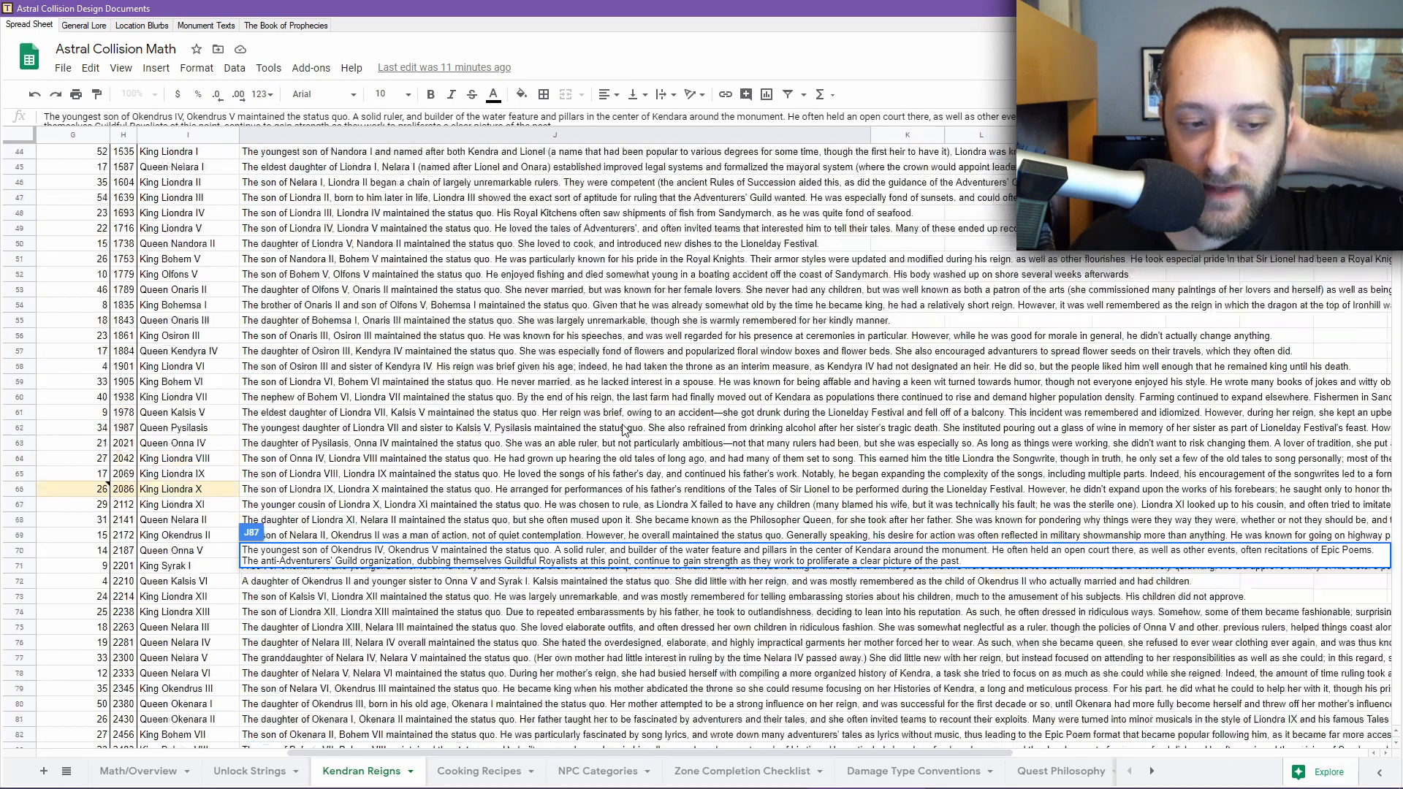
scroll(557, 420, up, 9)
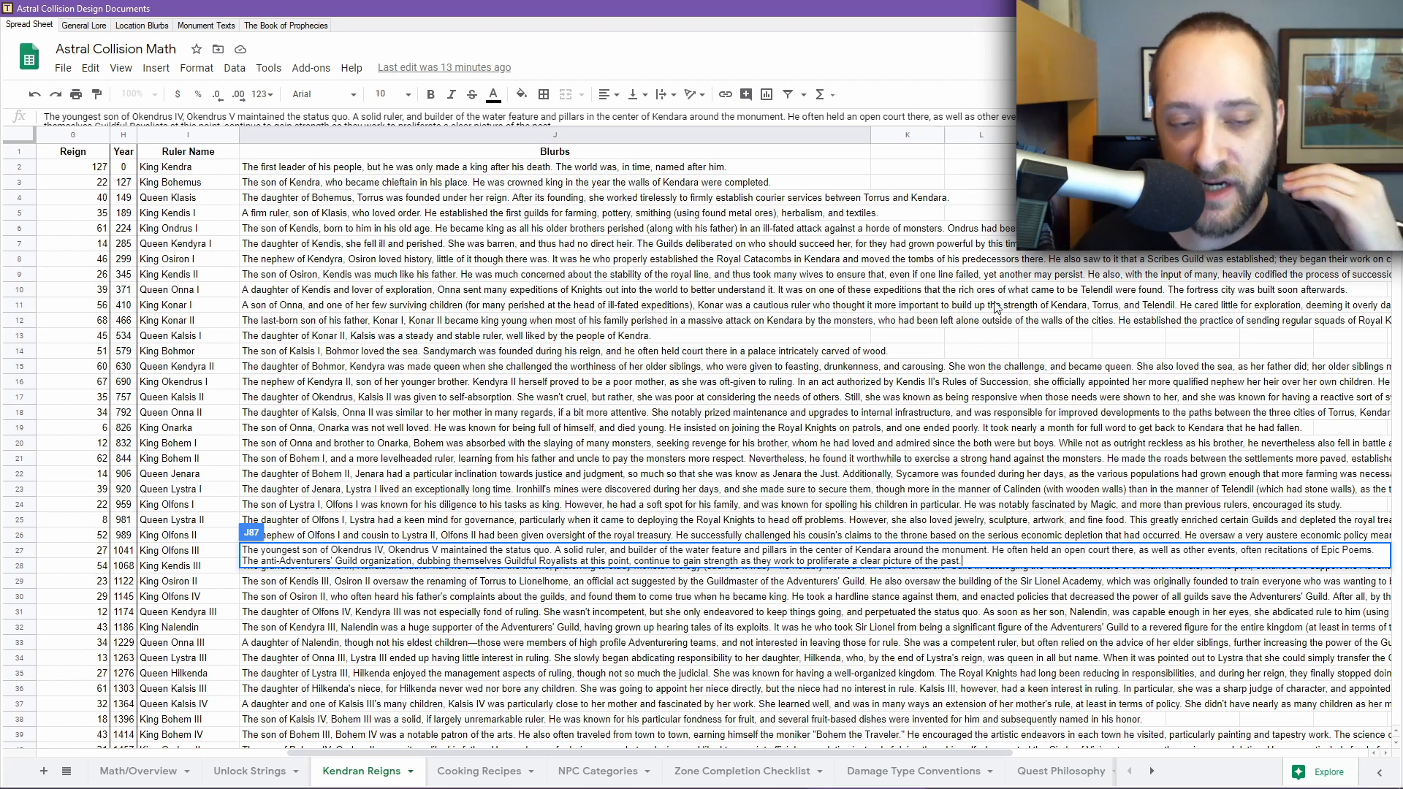
scroll(763, 338, down, 1)
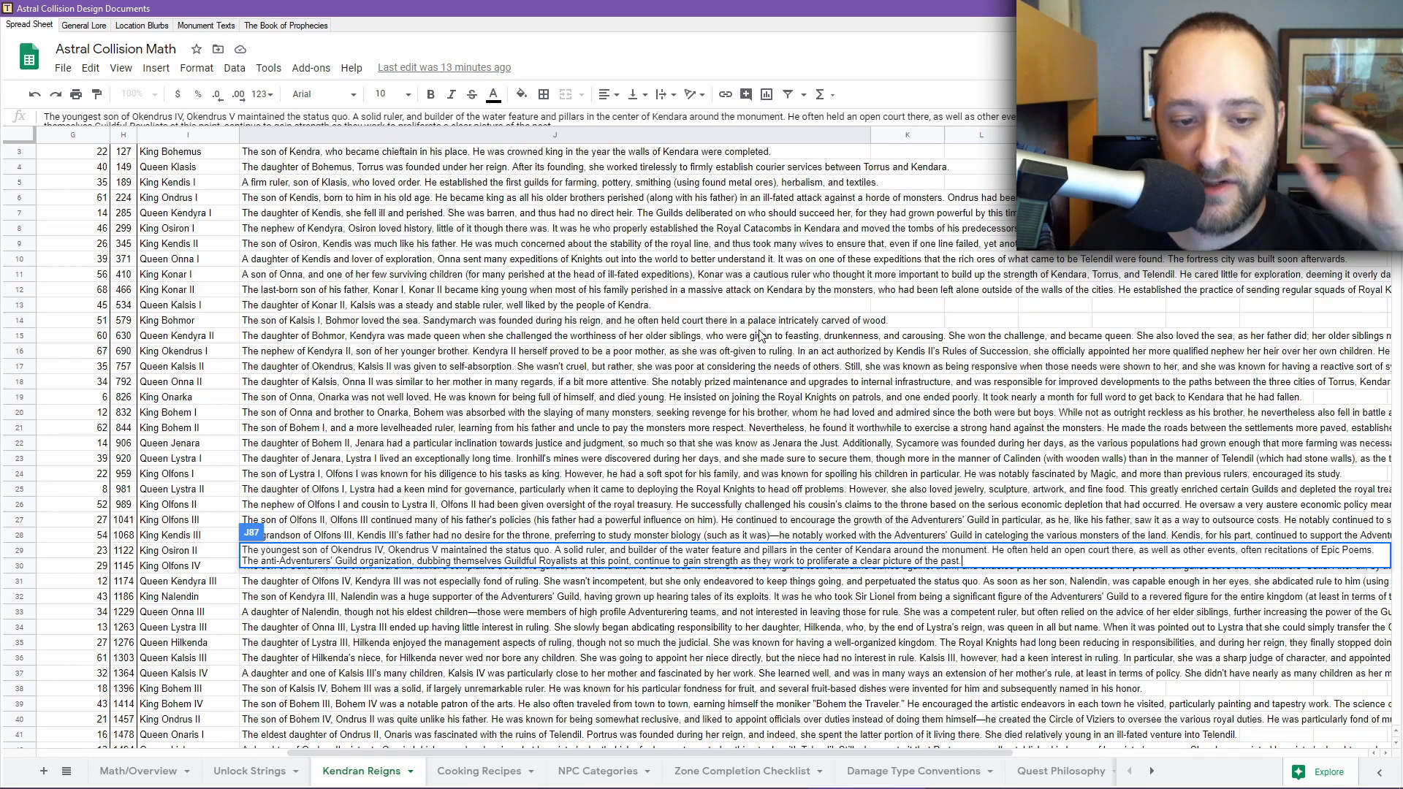
scroll(760, 336, down, 15)
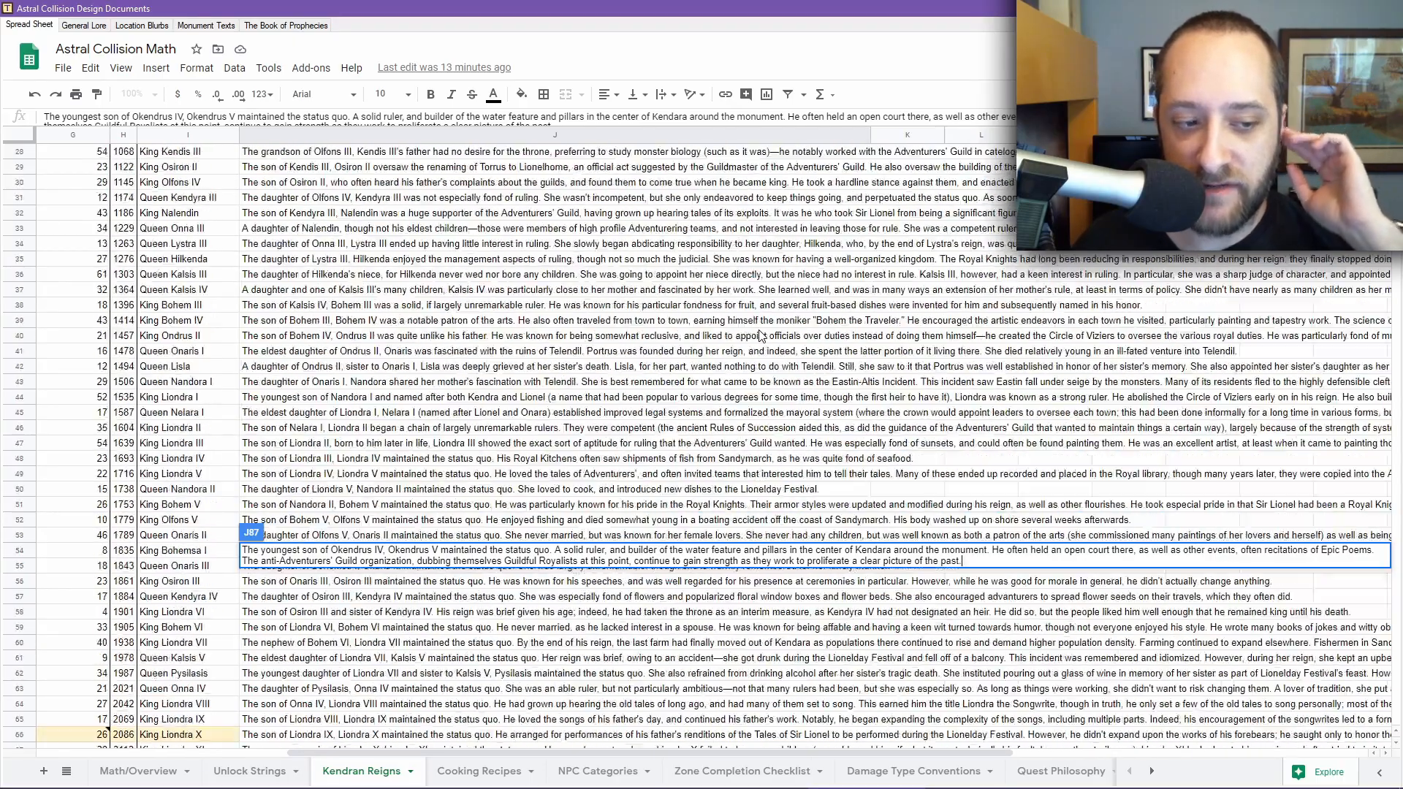
scroll(760, 336, up, 6)
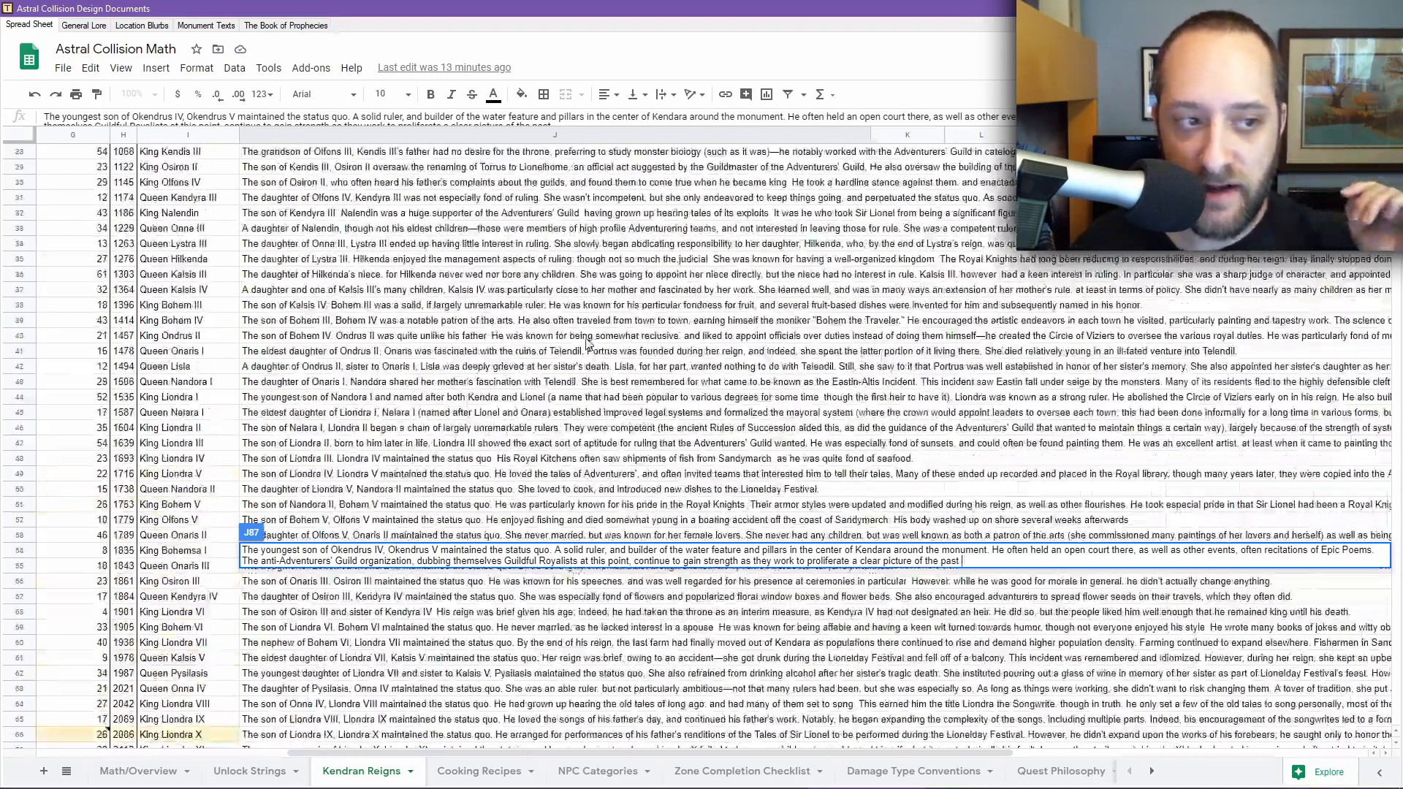
scroll(446, 300, up, 4)
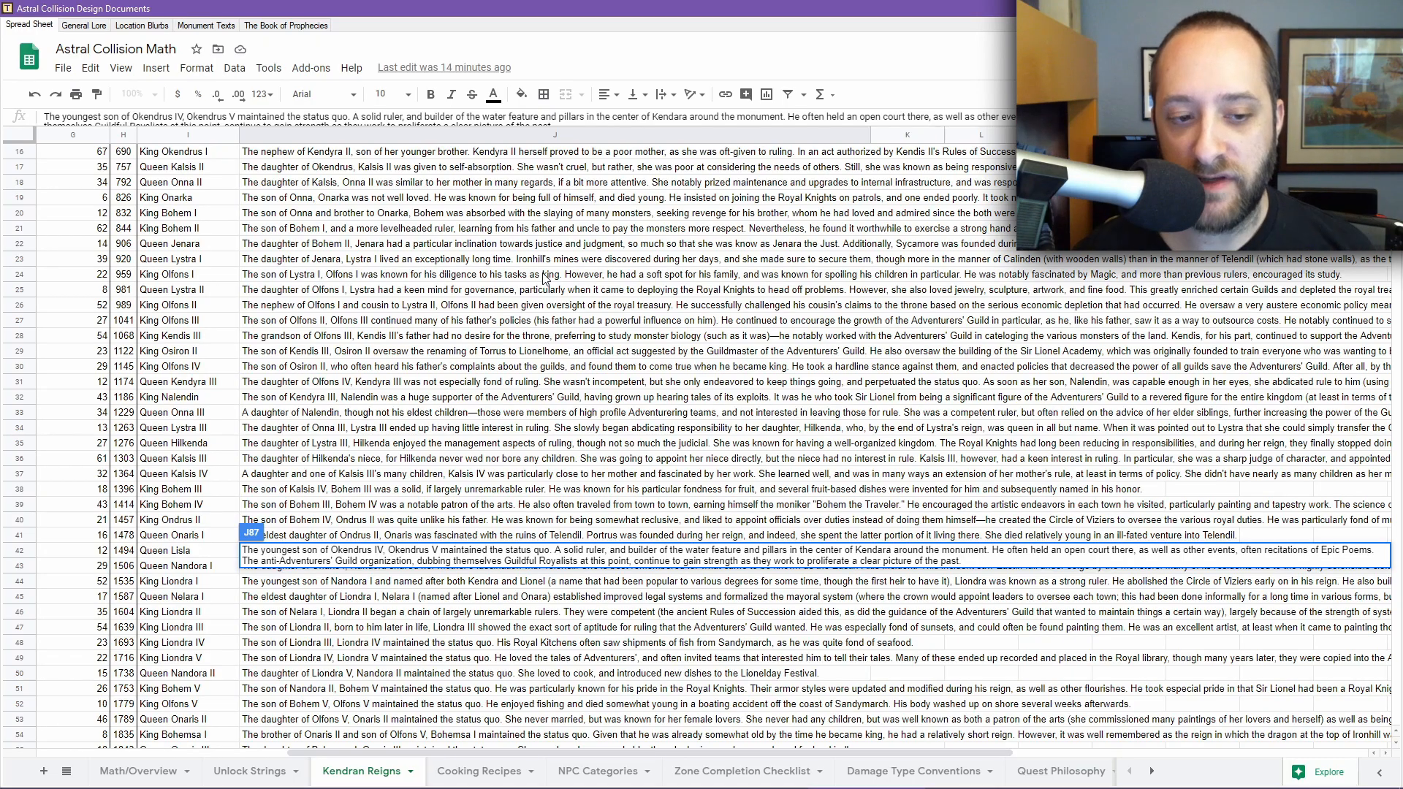
scroll(545, 278, down, 12)
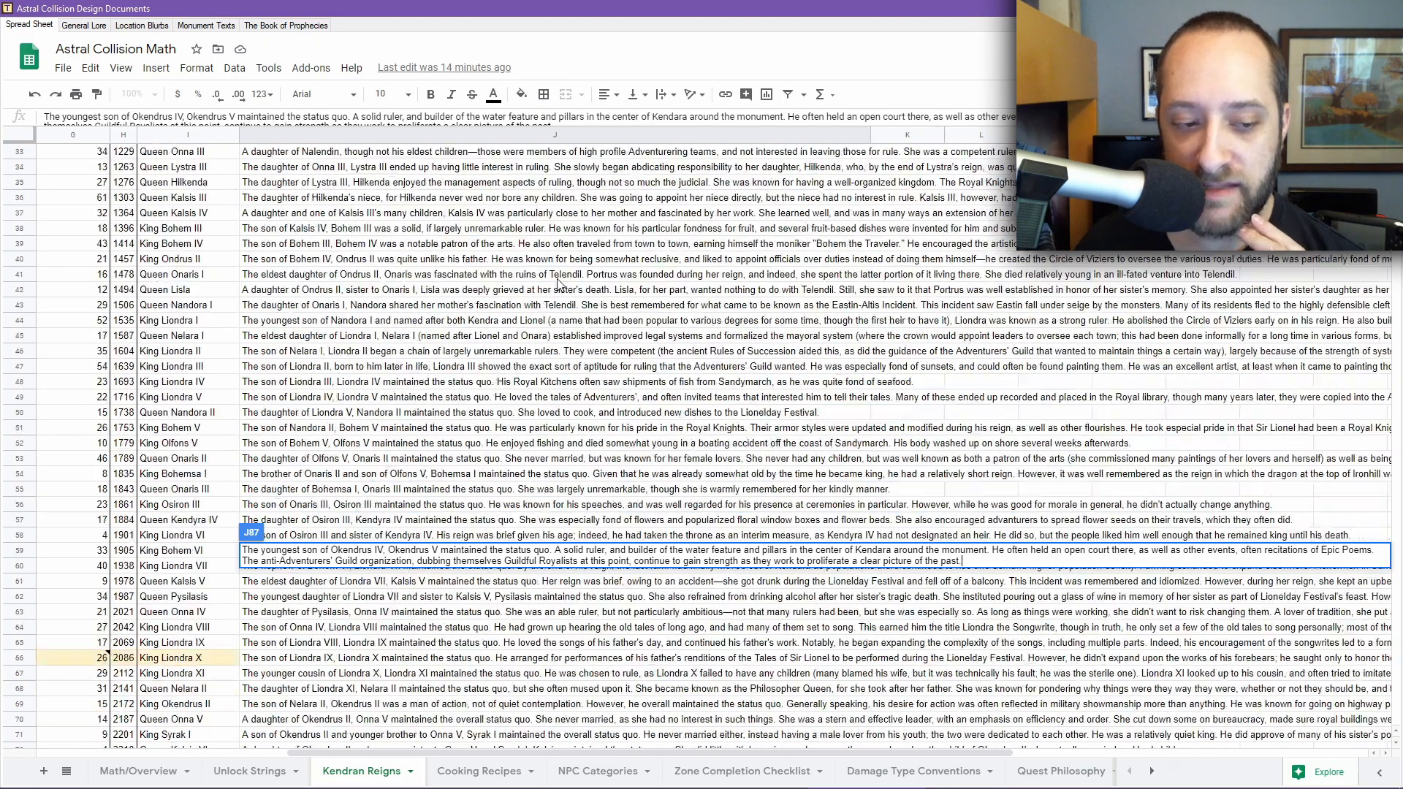
scroll(558, 284, down, 3)
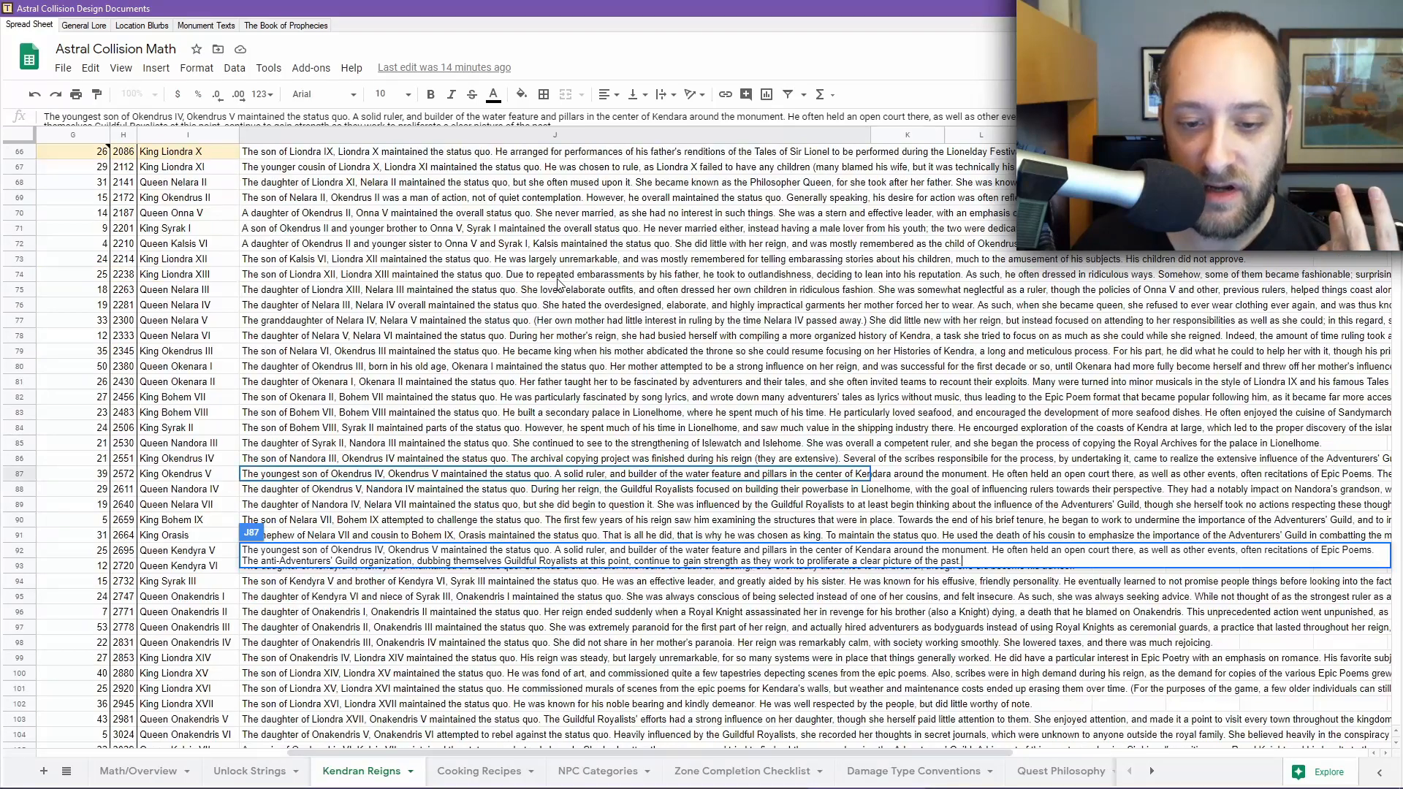
scroll(558, 284, up, 2)
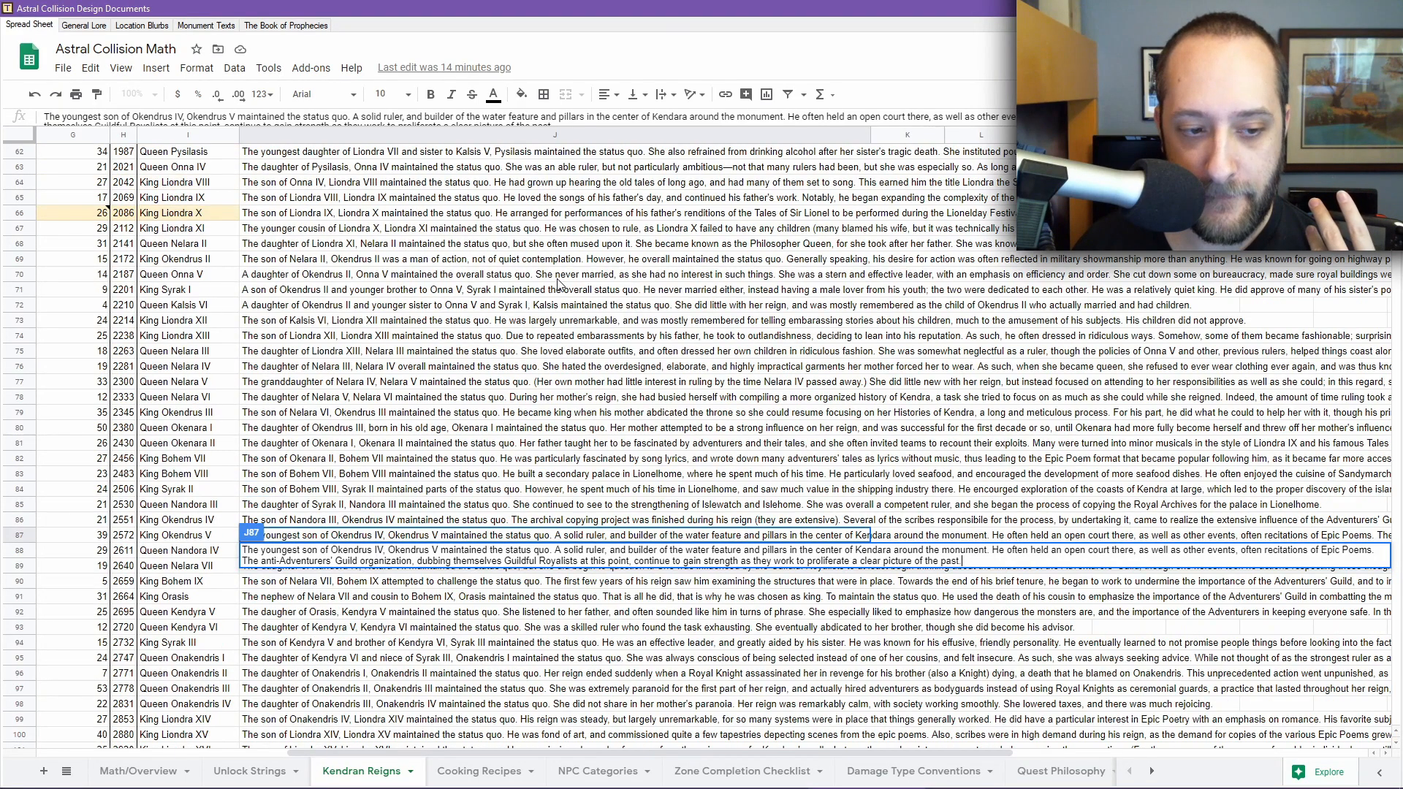
scroll(558, 283, up, 1)
scroll(558, 283, down, 1)
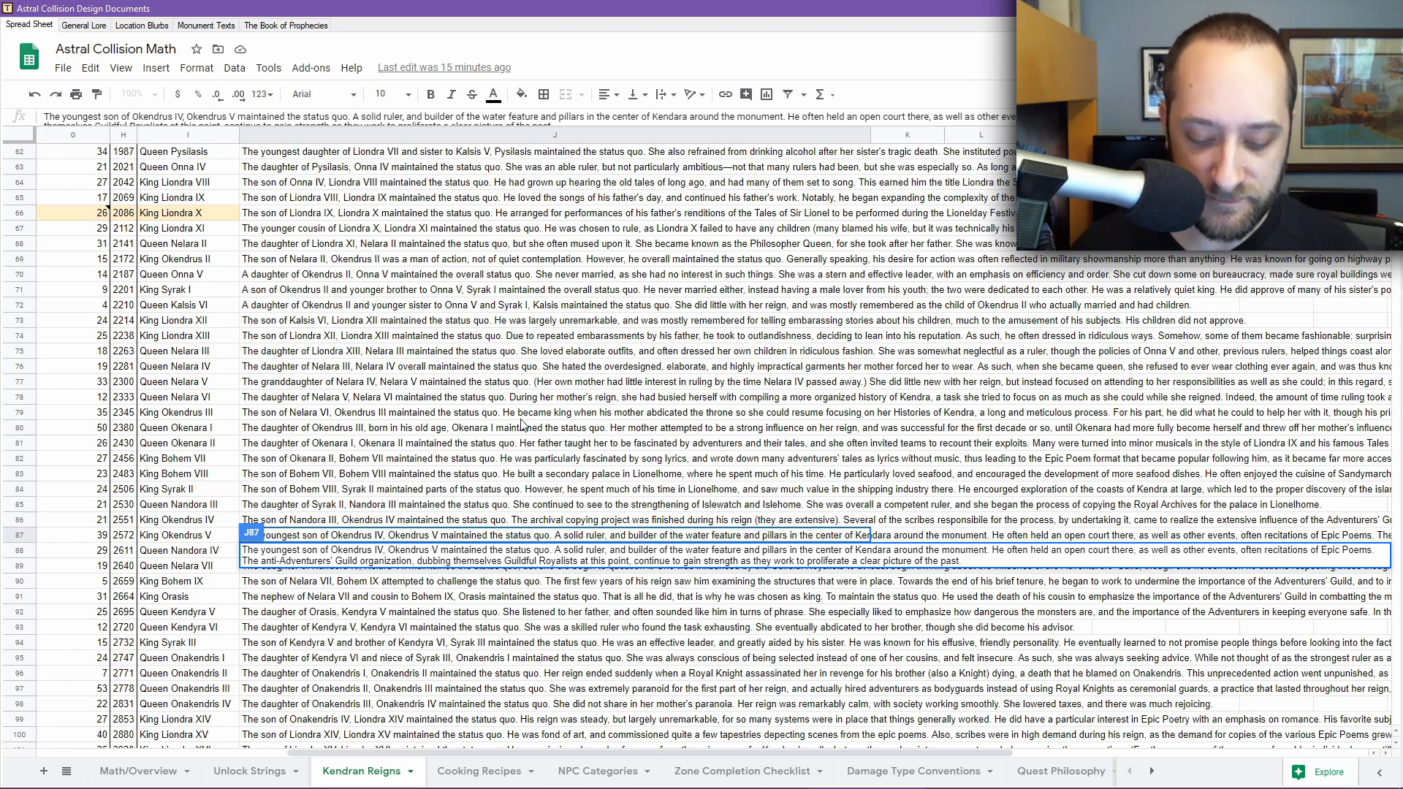
key(Escape)
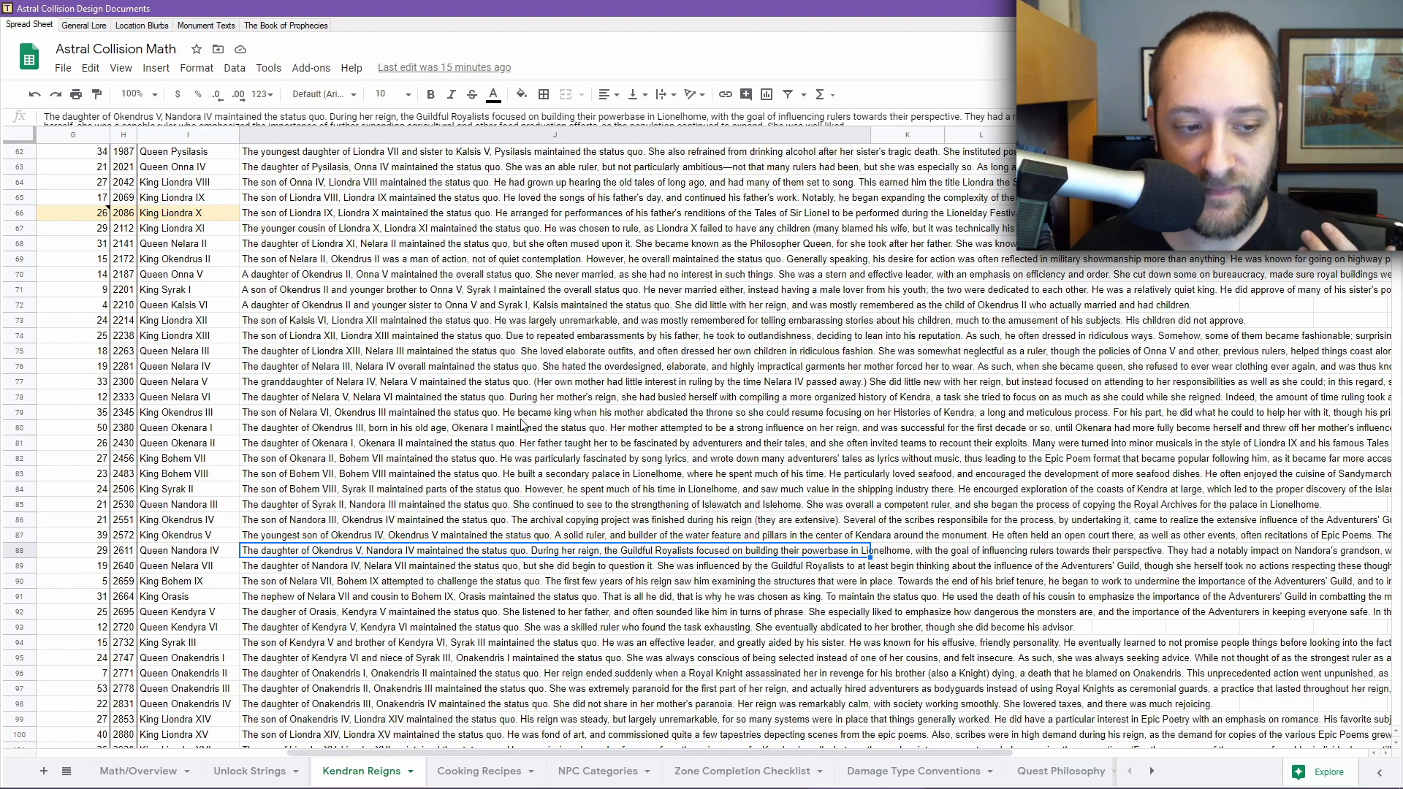
Correct "notably impact" to "notable impact" in Queen Nandora IV's blurb.
scroll(521, 424, down, 1)
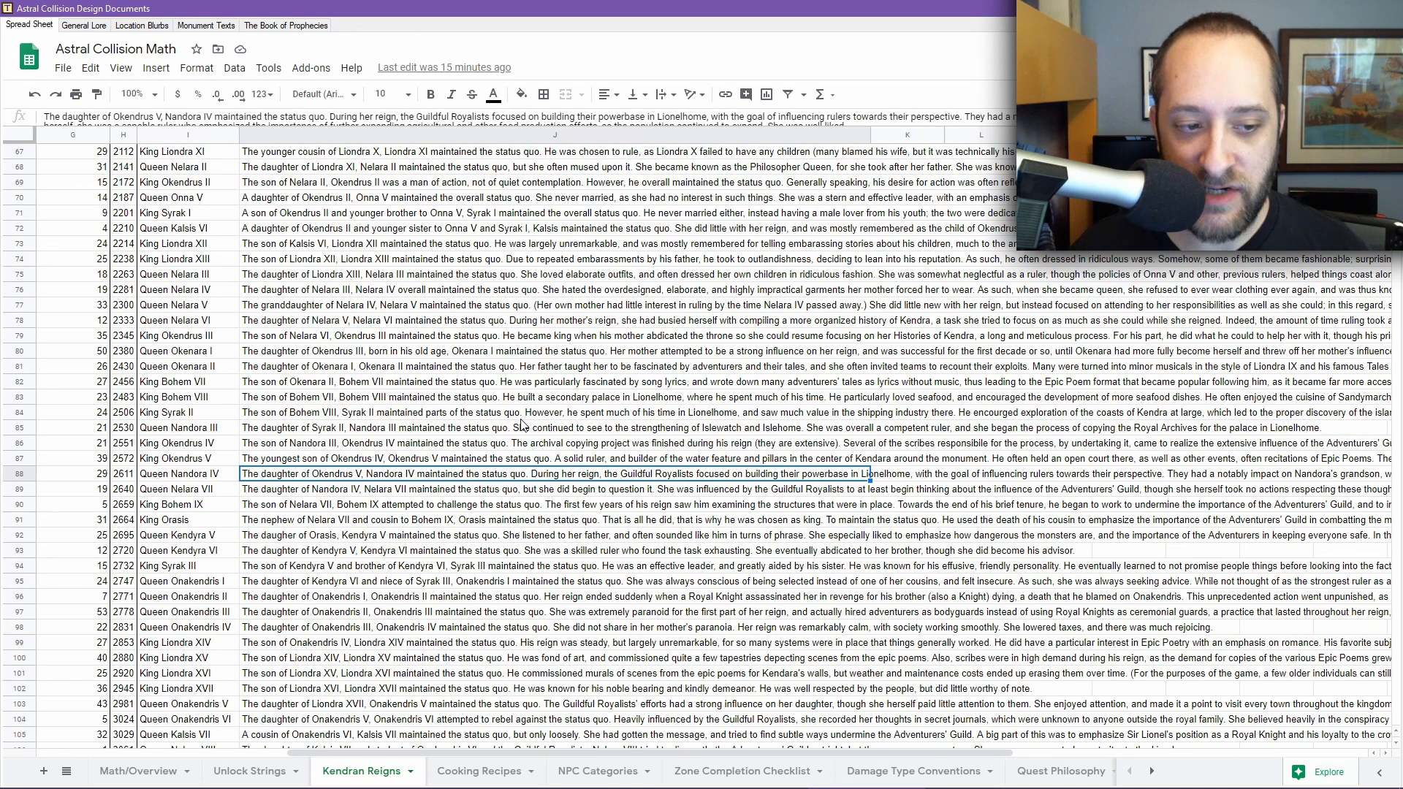
key(Return)
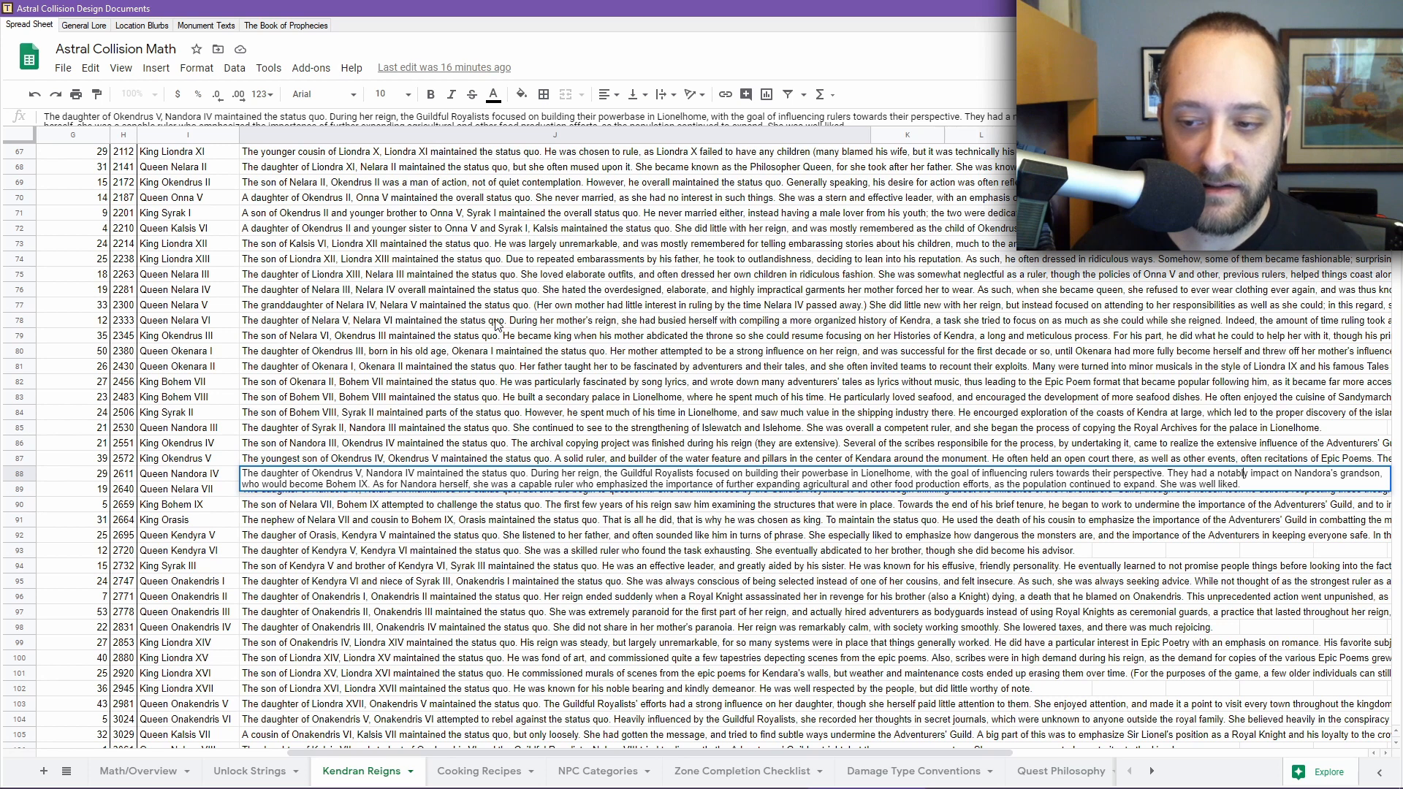
key(Delete)
text(e)
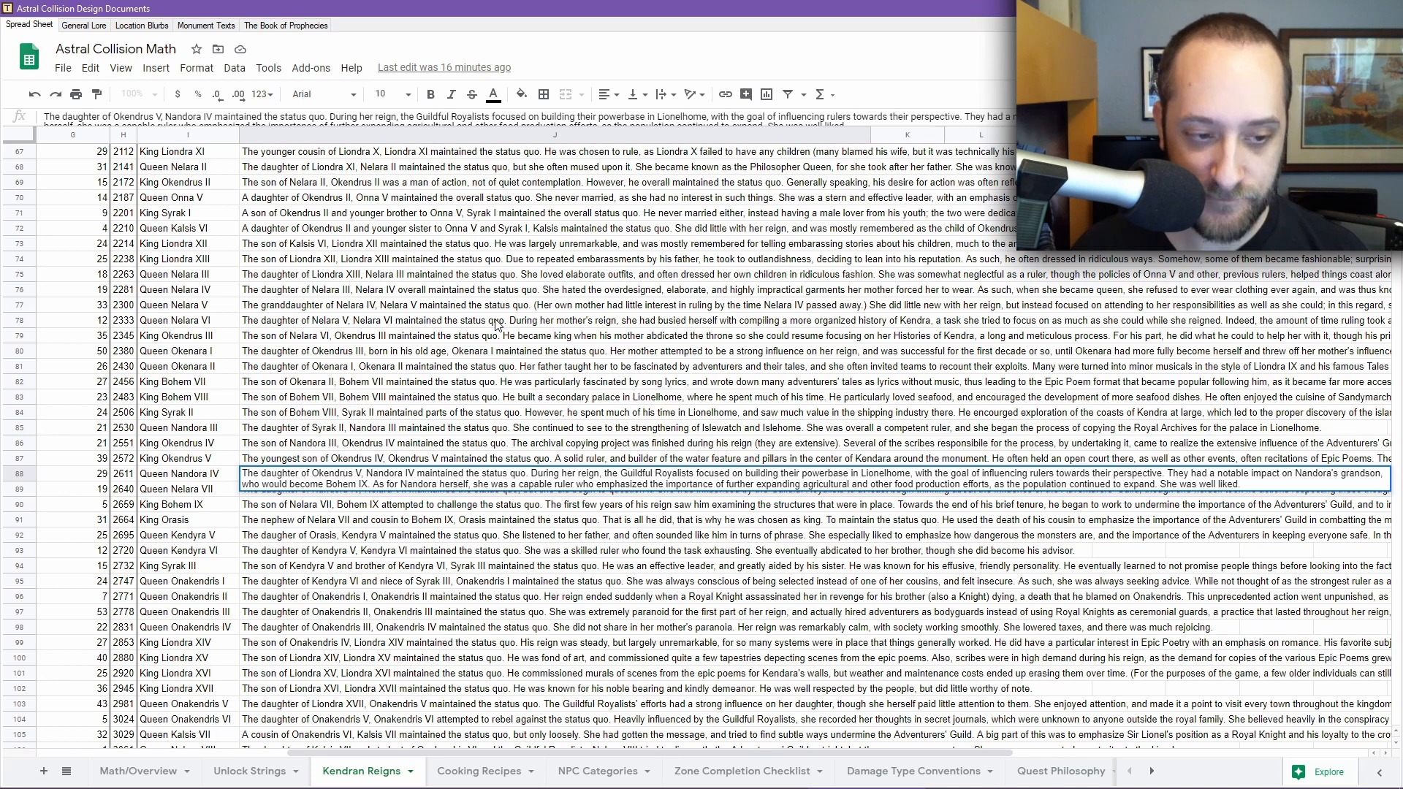
key(Return)
Read the full blurbs of Queen Nelara VII and King Bohem IX.
key(Return)
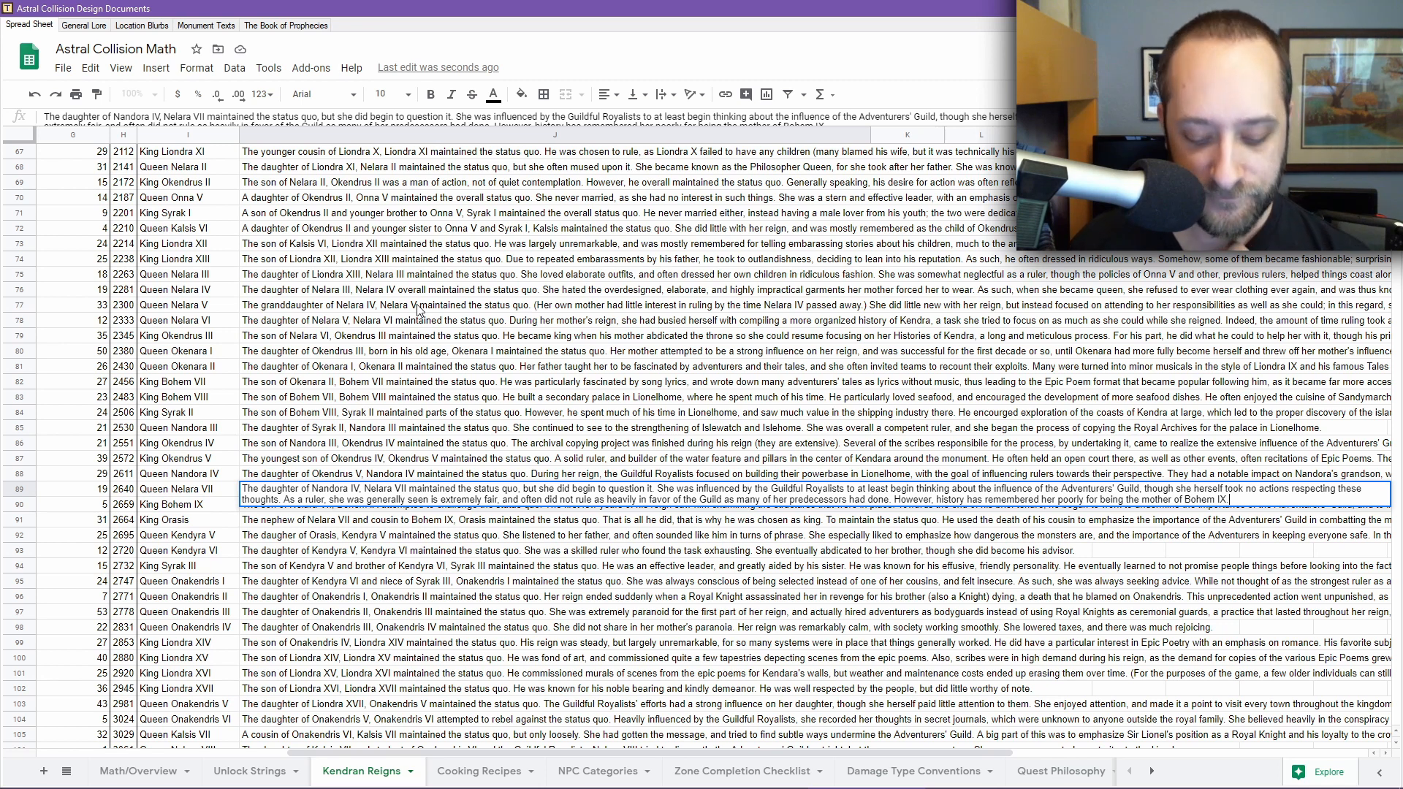
key(Return)
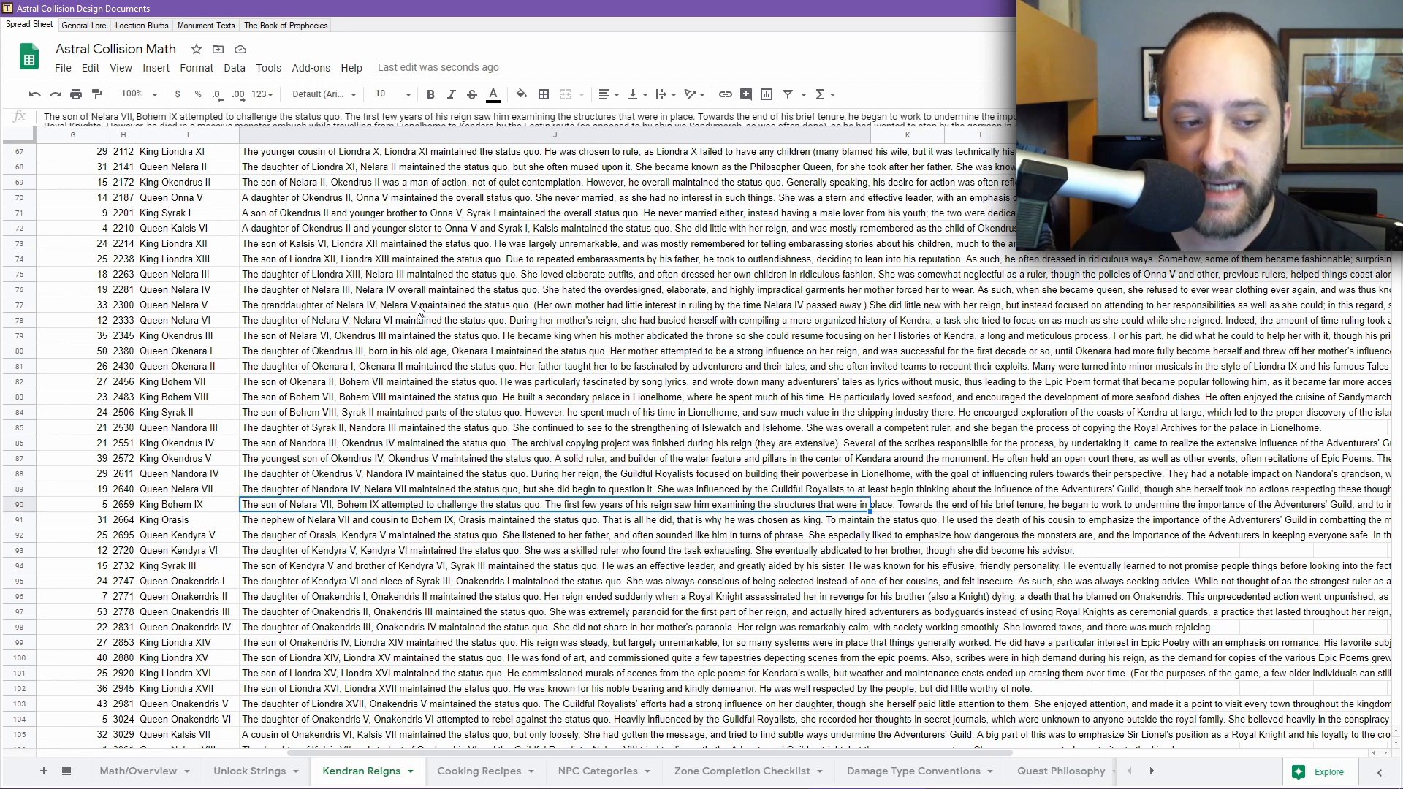
key(Return)
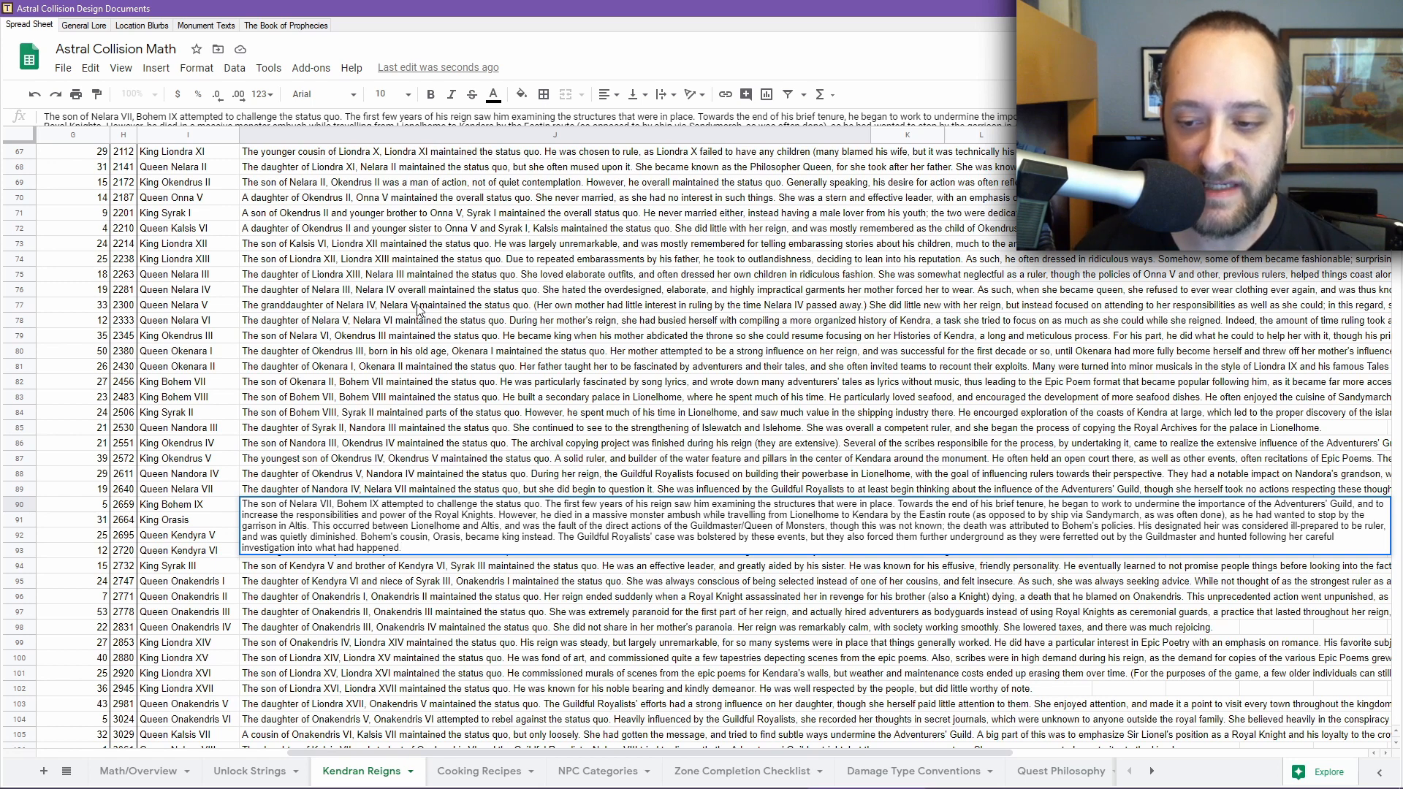
Examine the roads and towns south of the Kendran capital on The Worldo map, and return to the design spreadsheet.
mouse_move(495, 786)
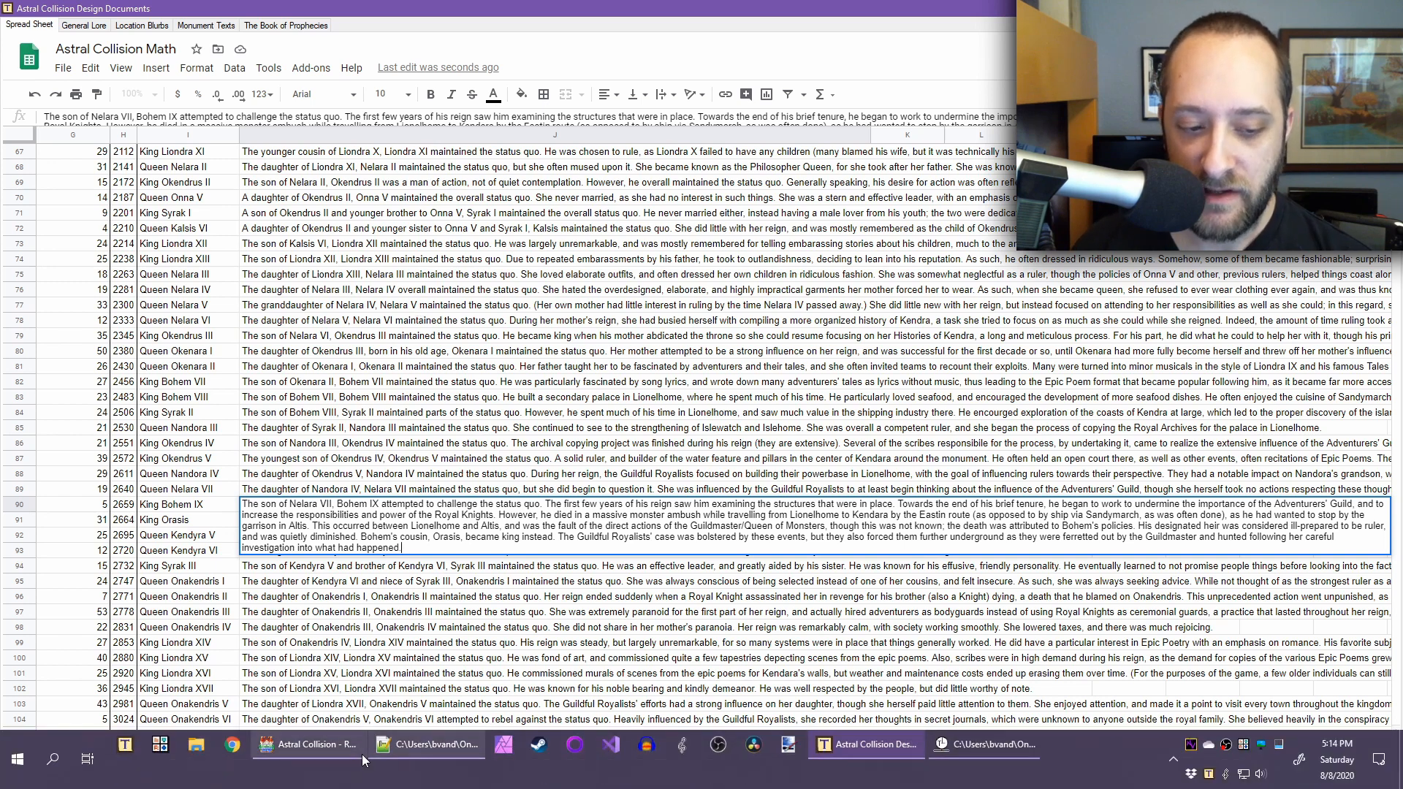
click(322, 752)
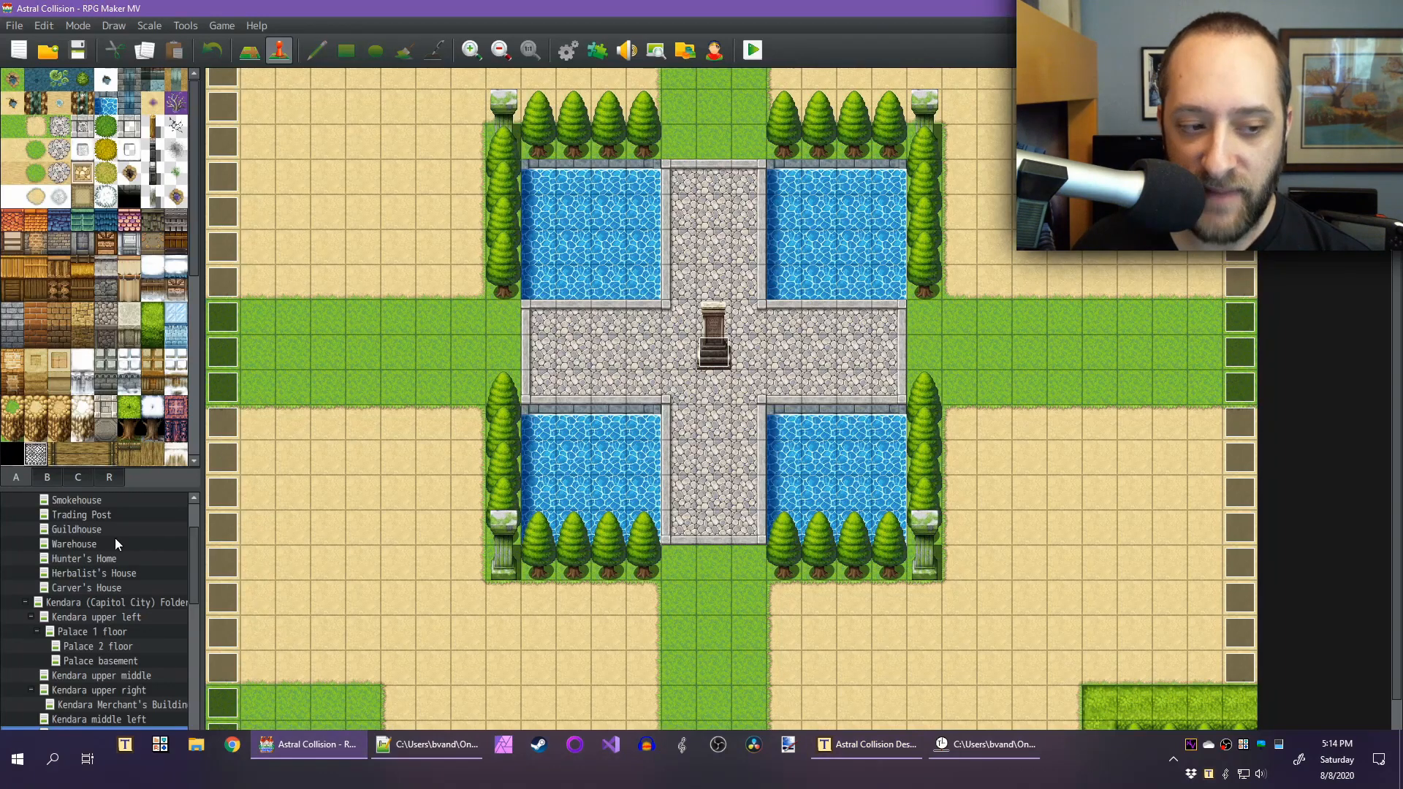
scroll(109, 538, up, 1)
click(69, 527)
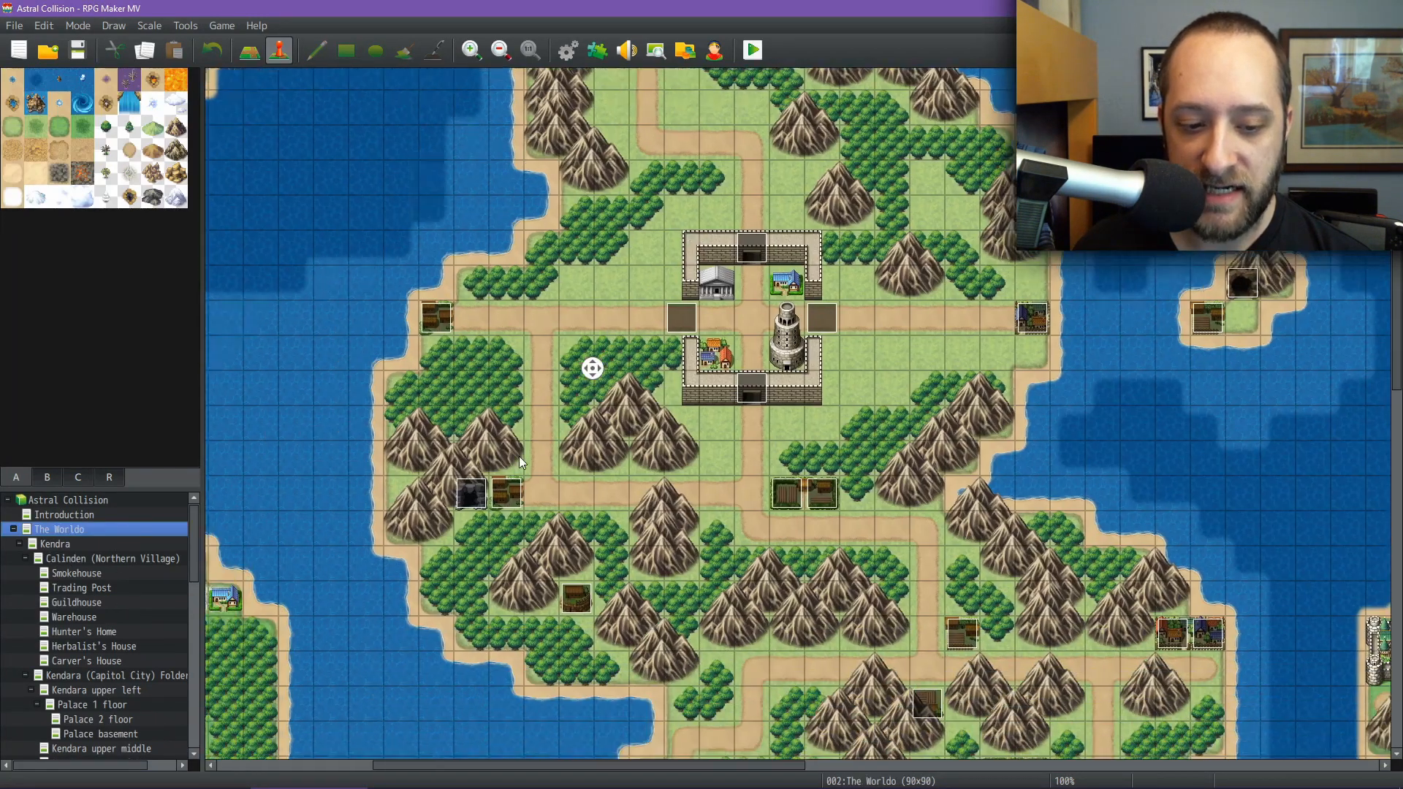
middle_click(519, 457)
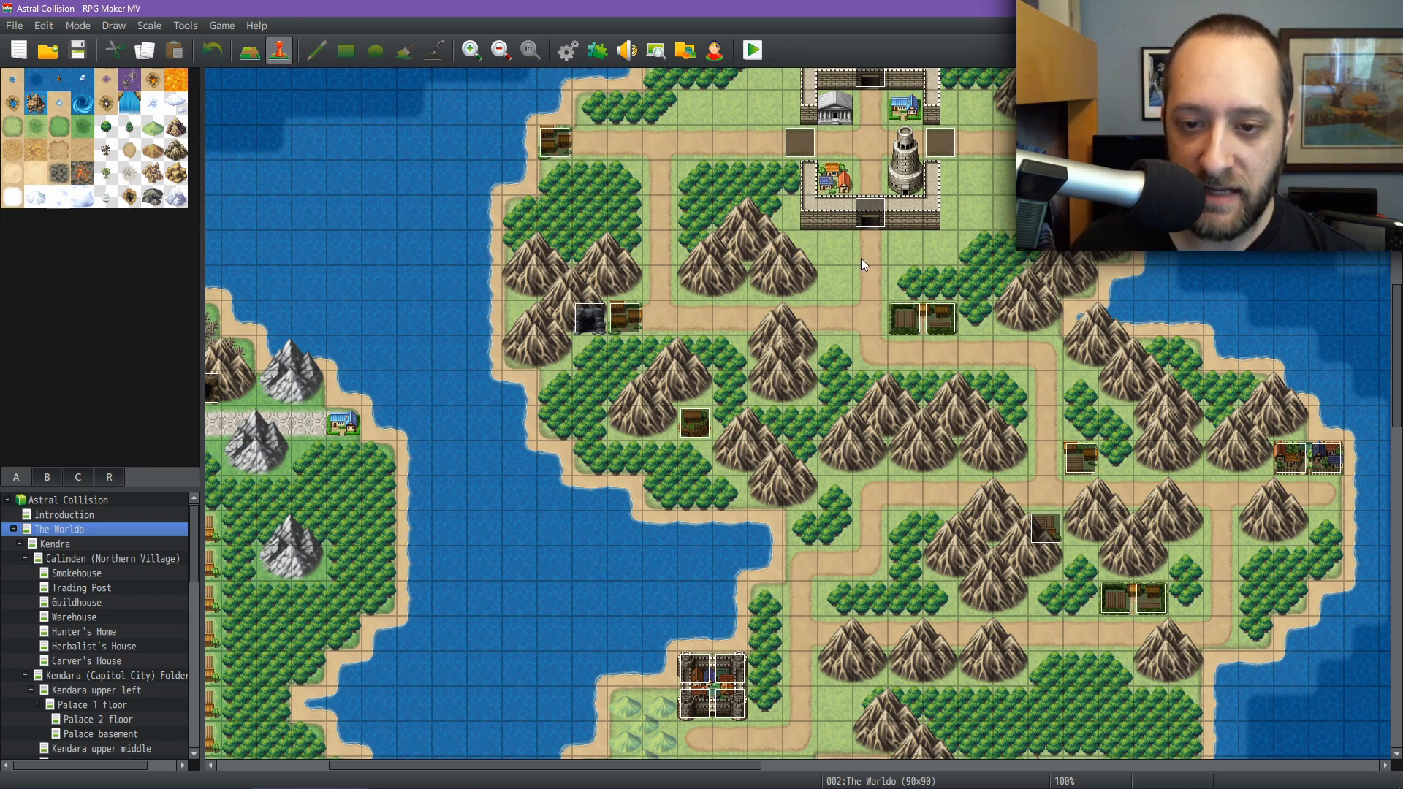
click(890, 745)
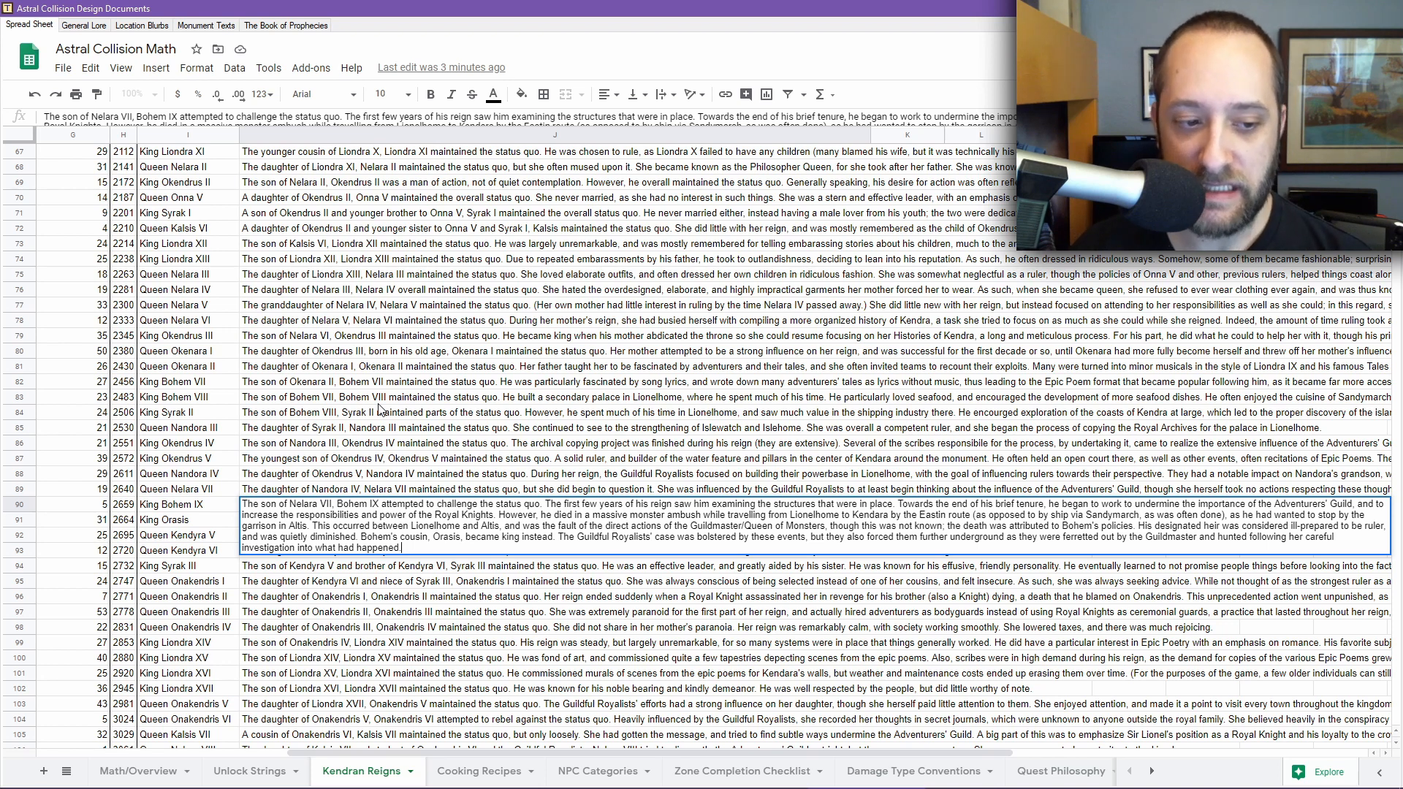
Read the full blurbs of King Orasis, Queen Kendyra V and Queen Kendyra VI in turn.
key(Return)
key(Return)
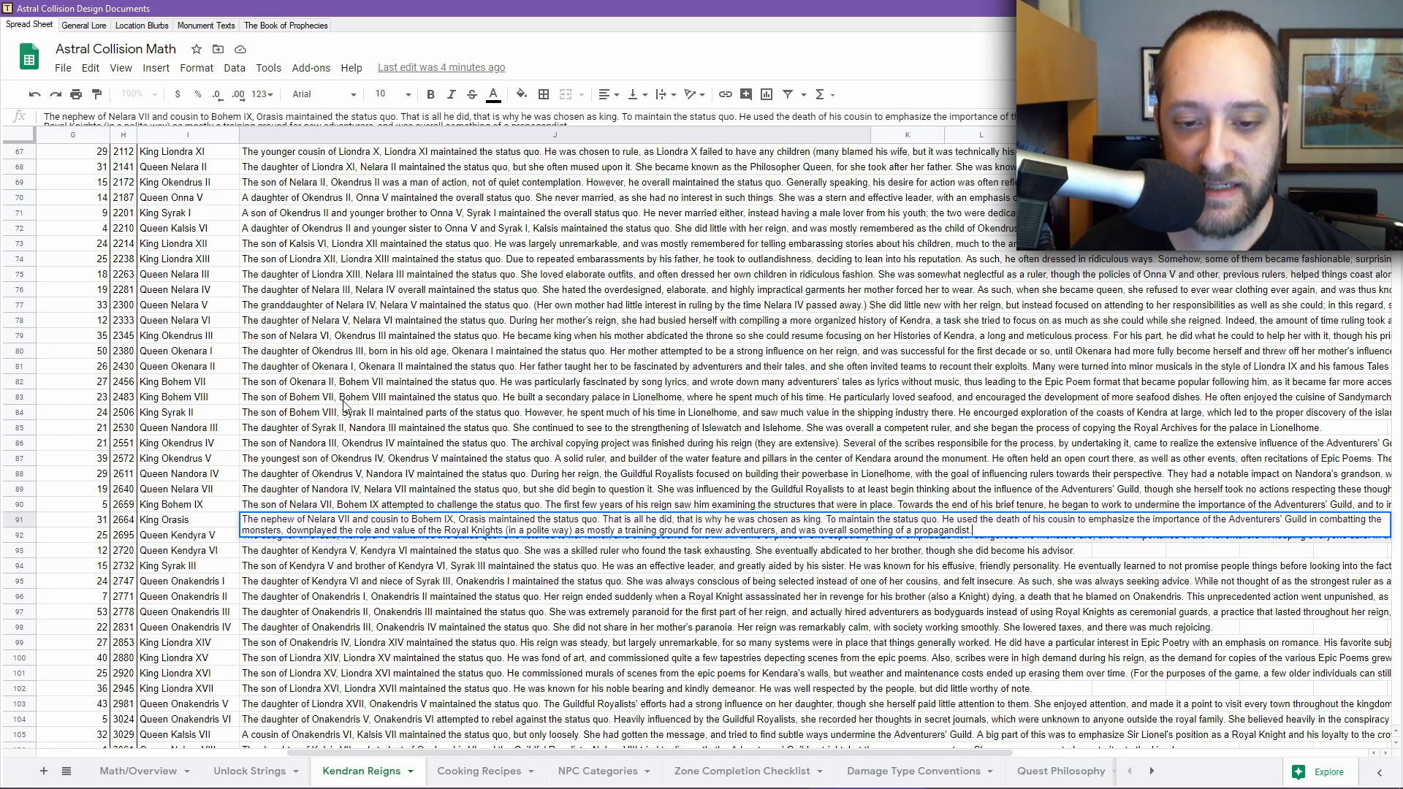
scroll(268, 377, down, 2)
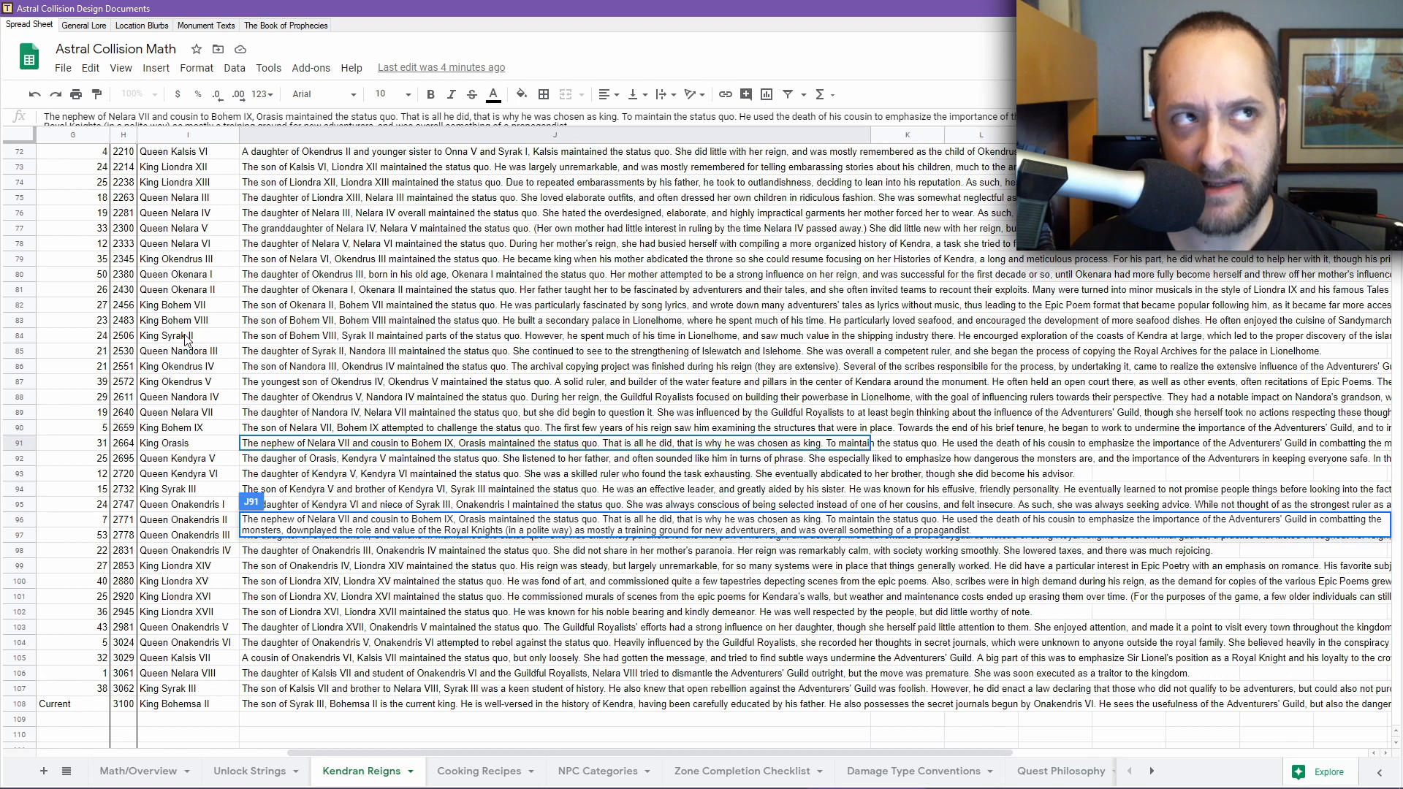
key(Return)
key(Return)
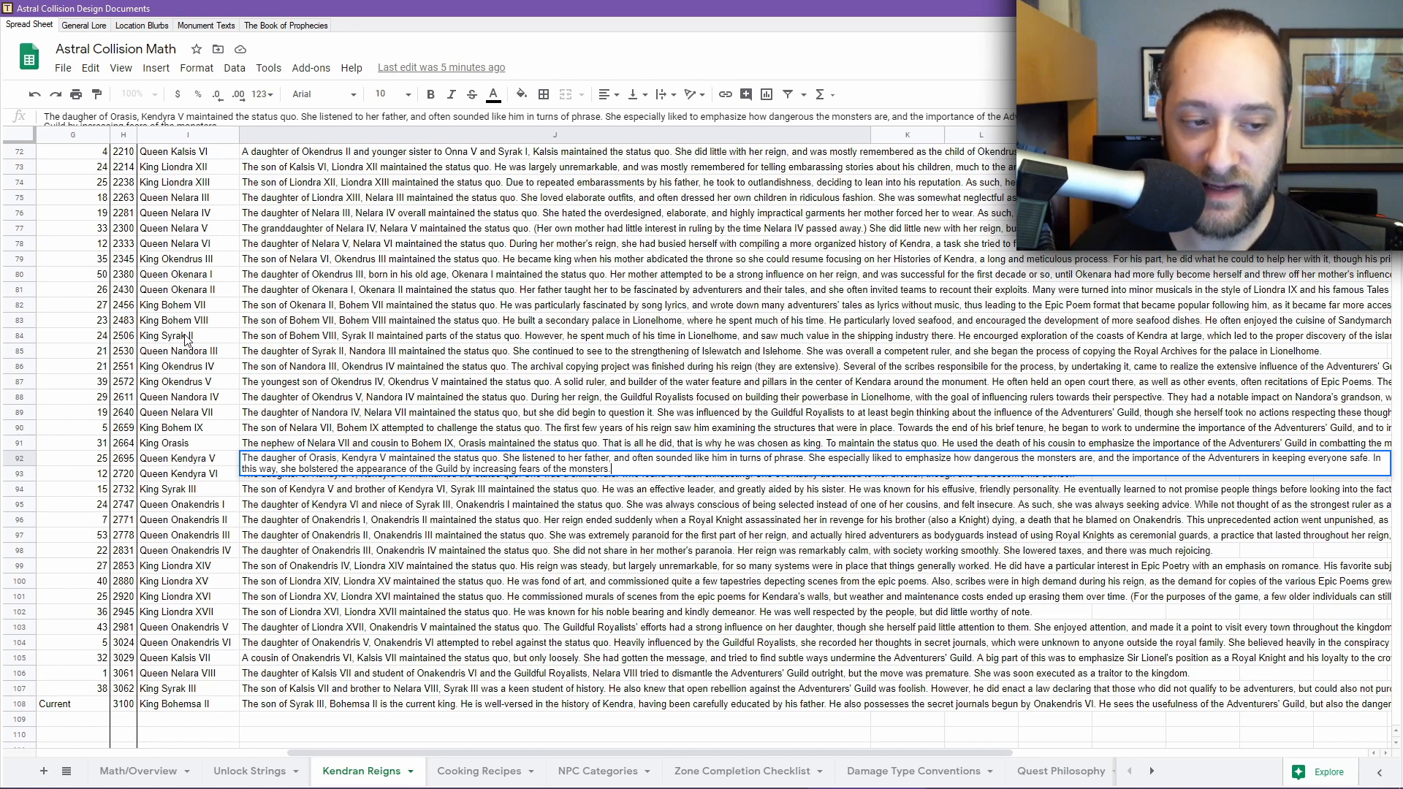
key(Return)
key(Return)
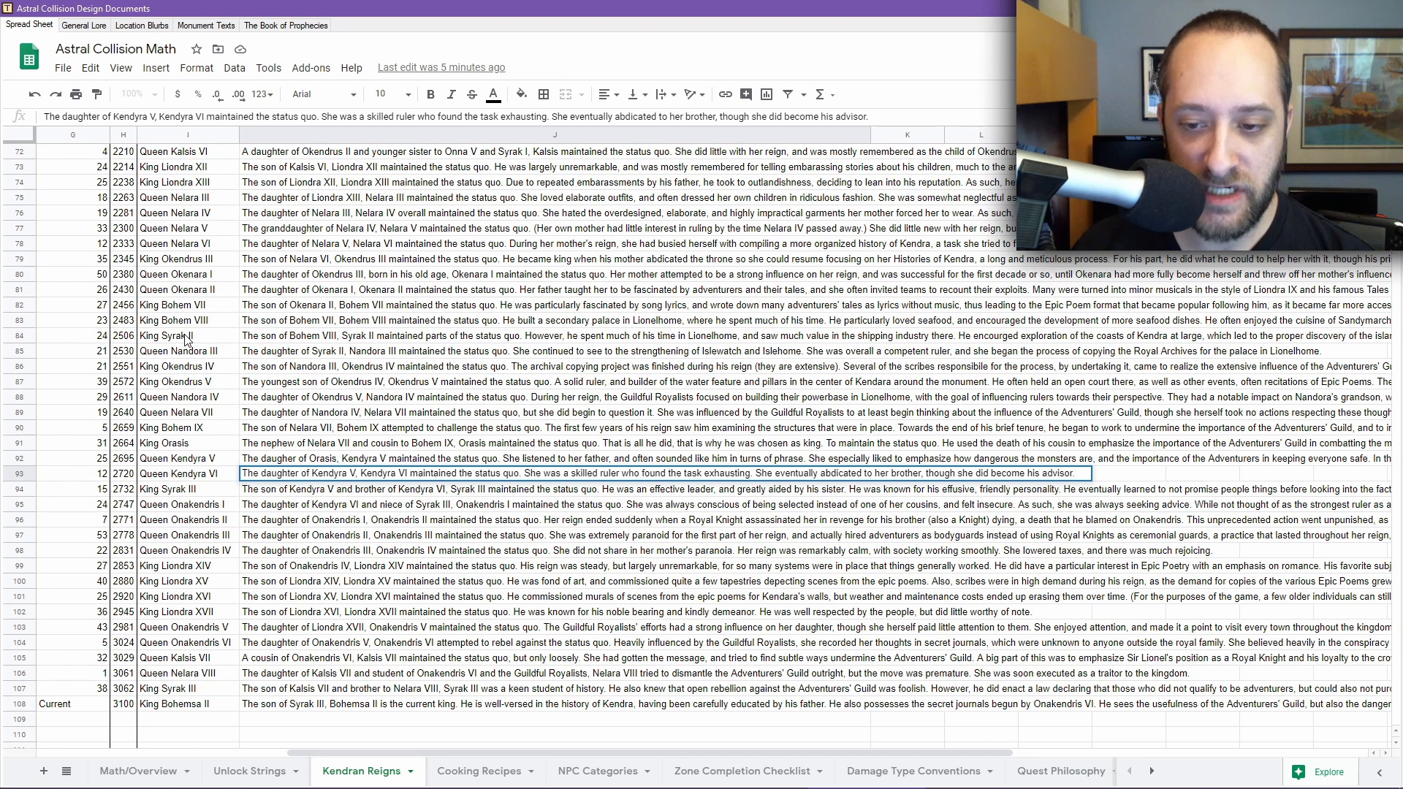
Read the full blurbs of King Syrak III (2732), Queen Onakendris I and Queen Onakendris II in turn.
key(Return)
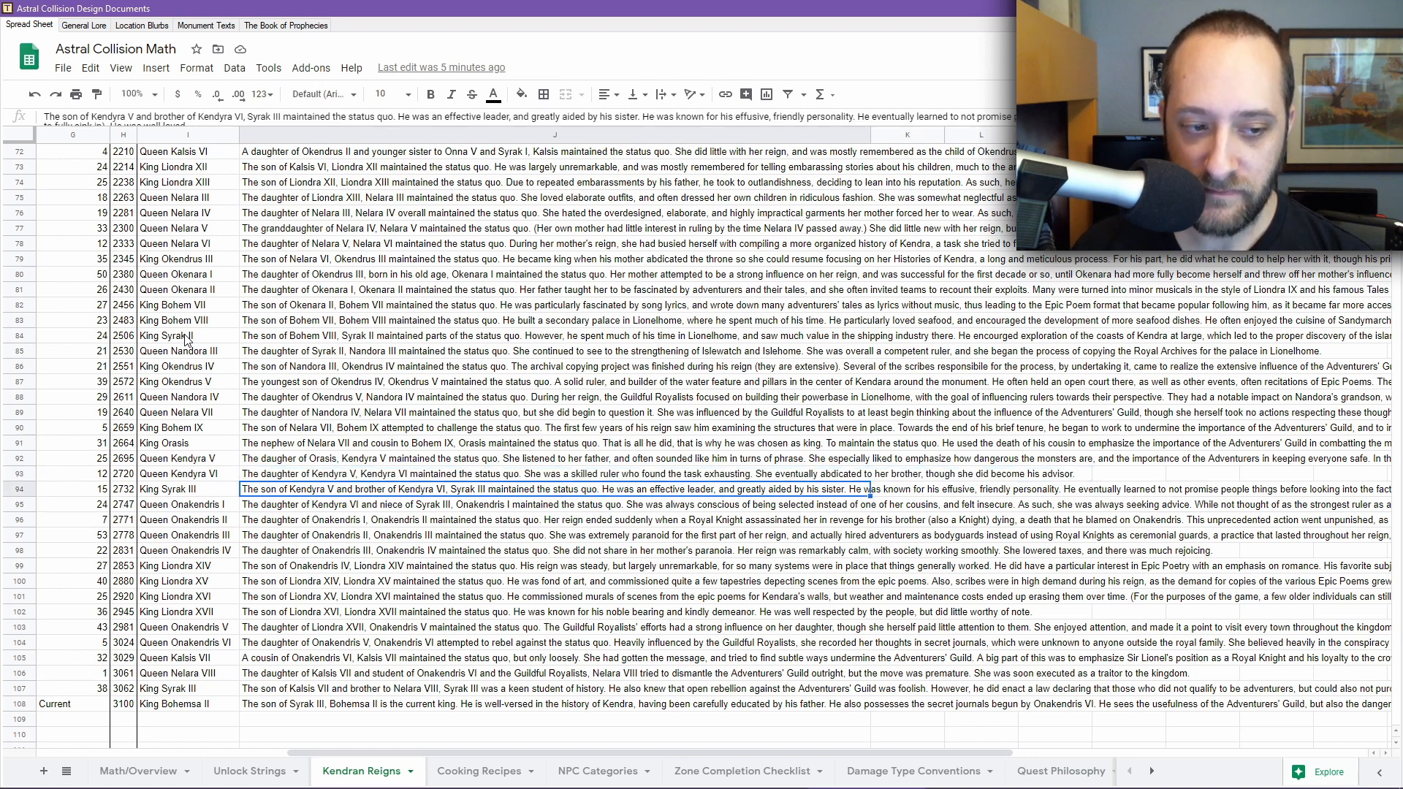
key(Return)
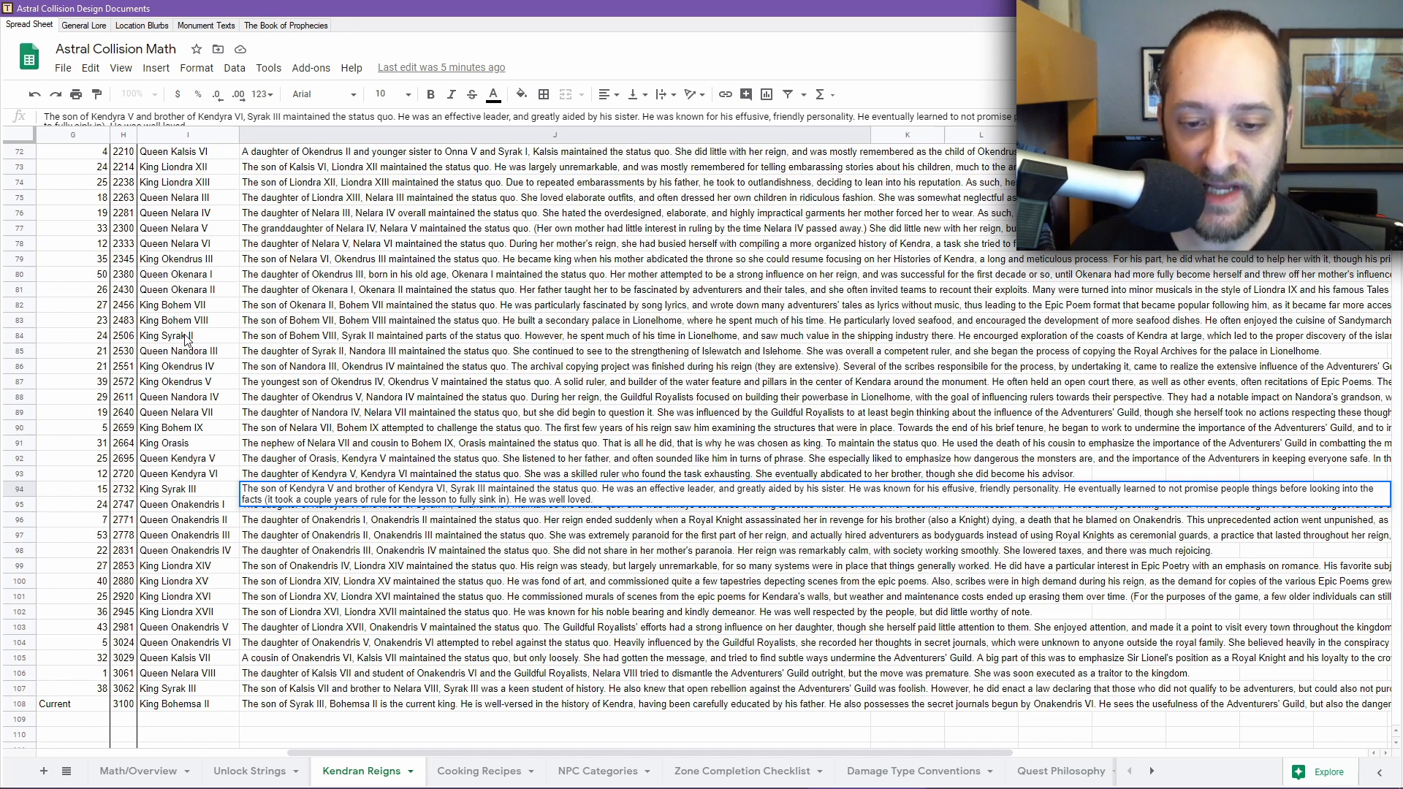
key(Return)
key(Return)
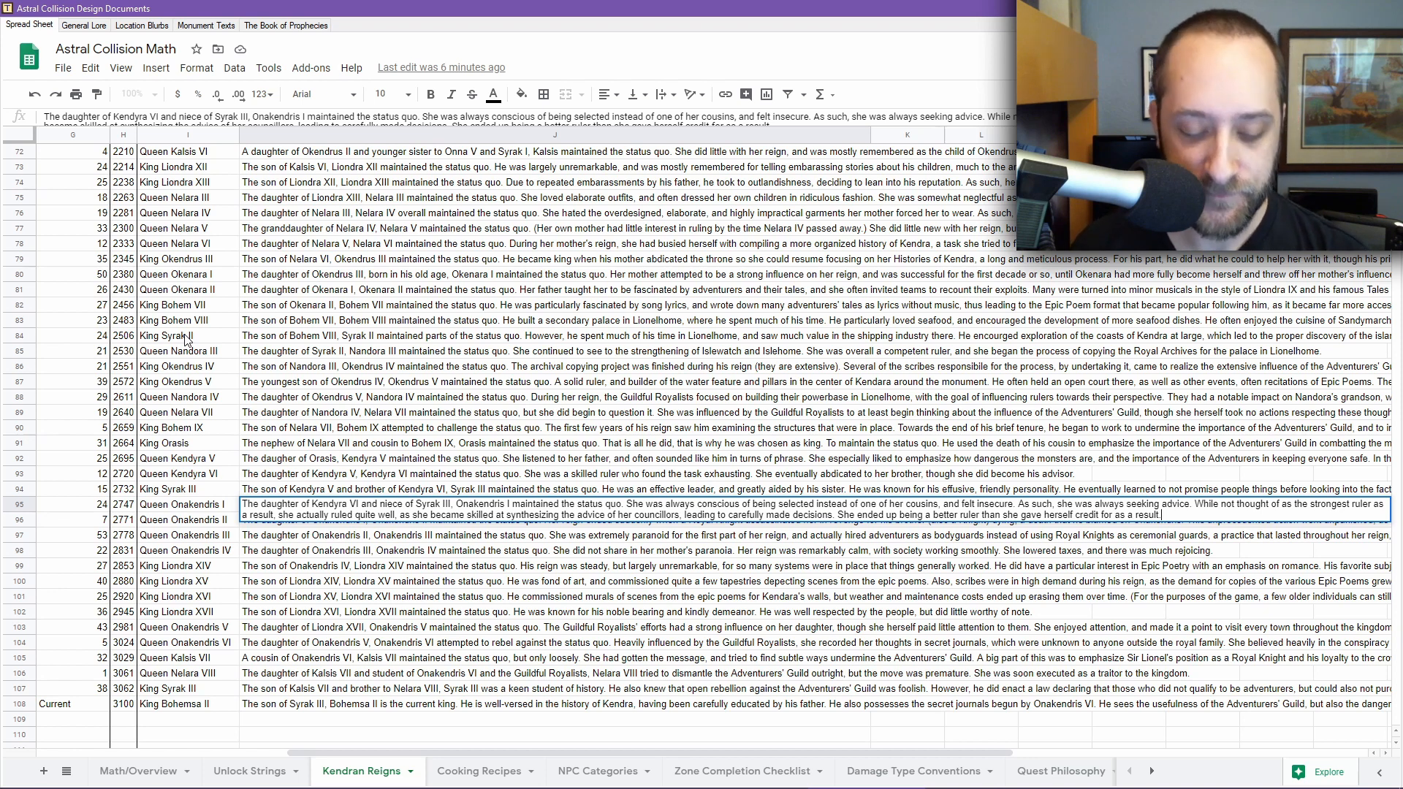
key(Return)
key(Return)
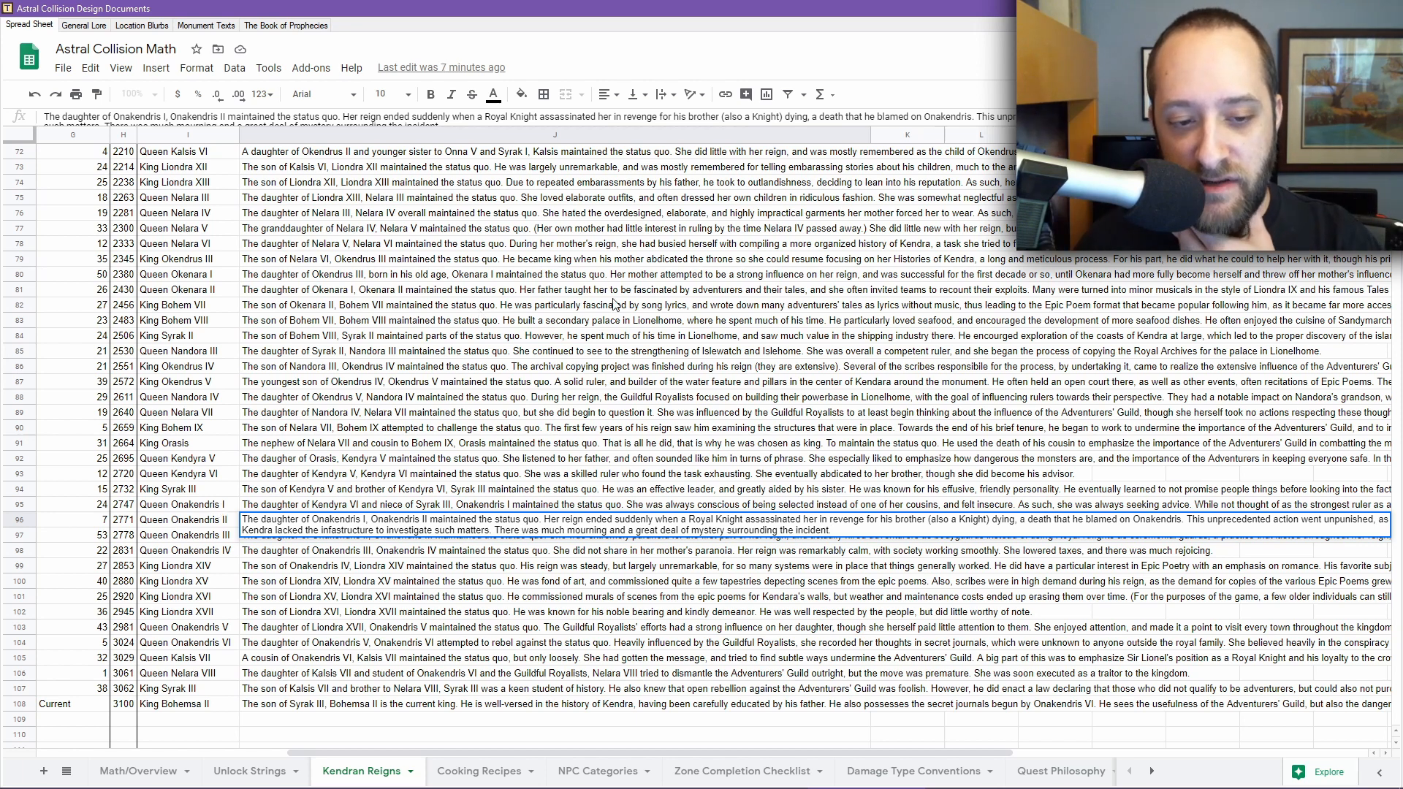
Read the full blurbs of Queen Onakendris III and Queen Onakendris IV.
scroll(655, 259, down, 1)
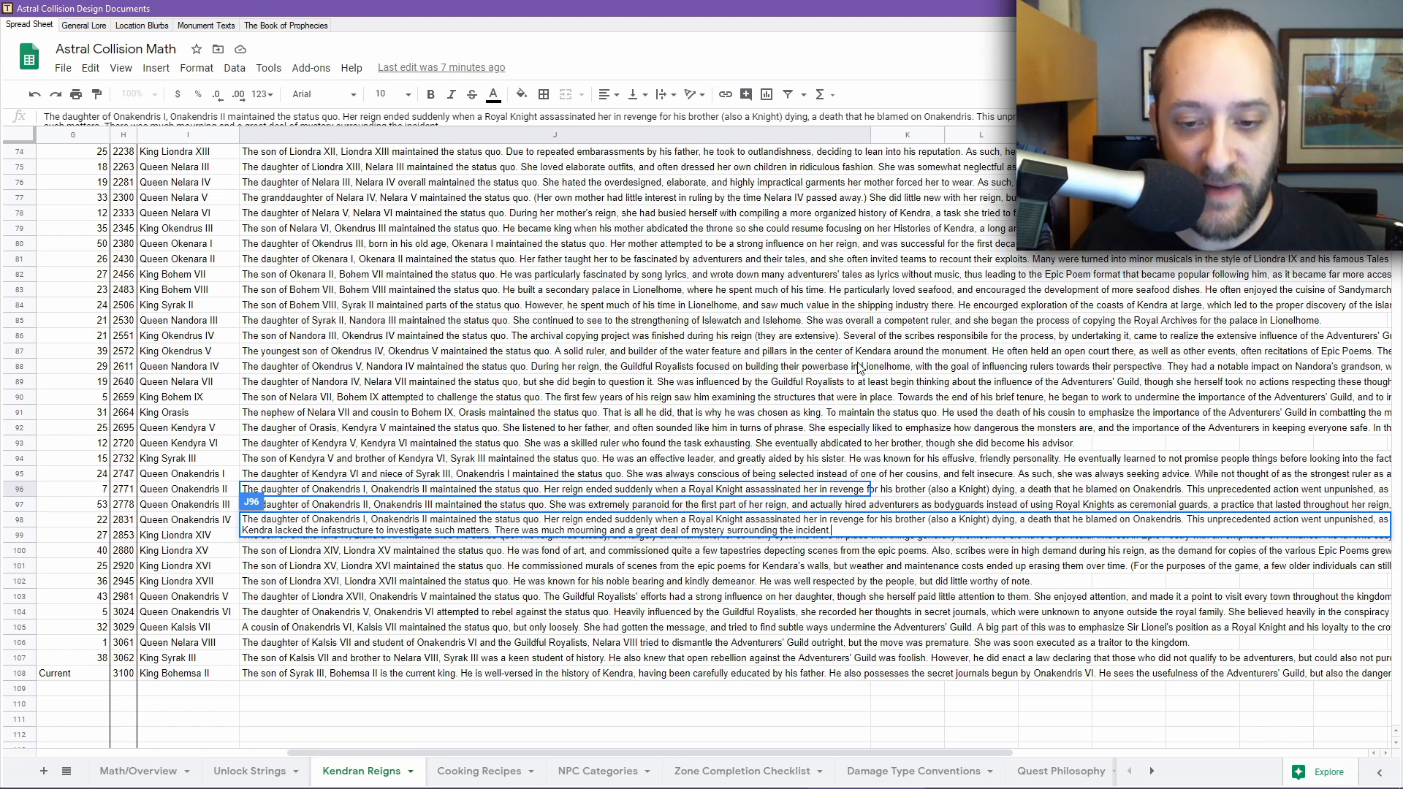
key(Return)
key(Return)
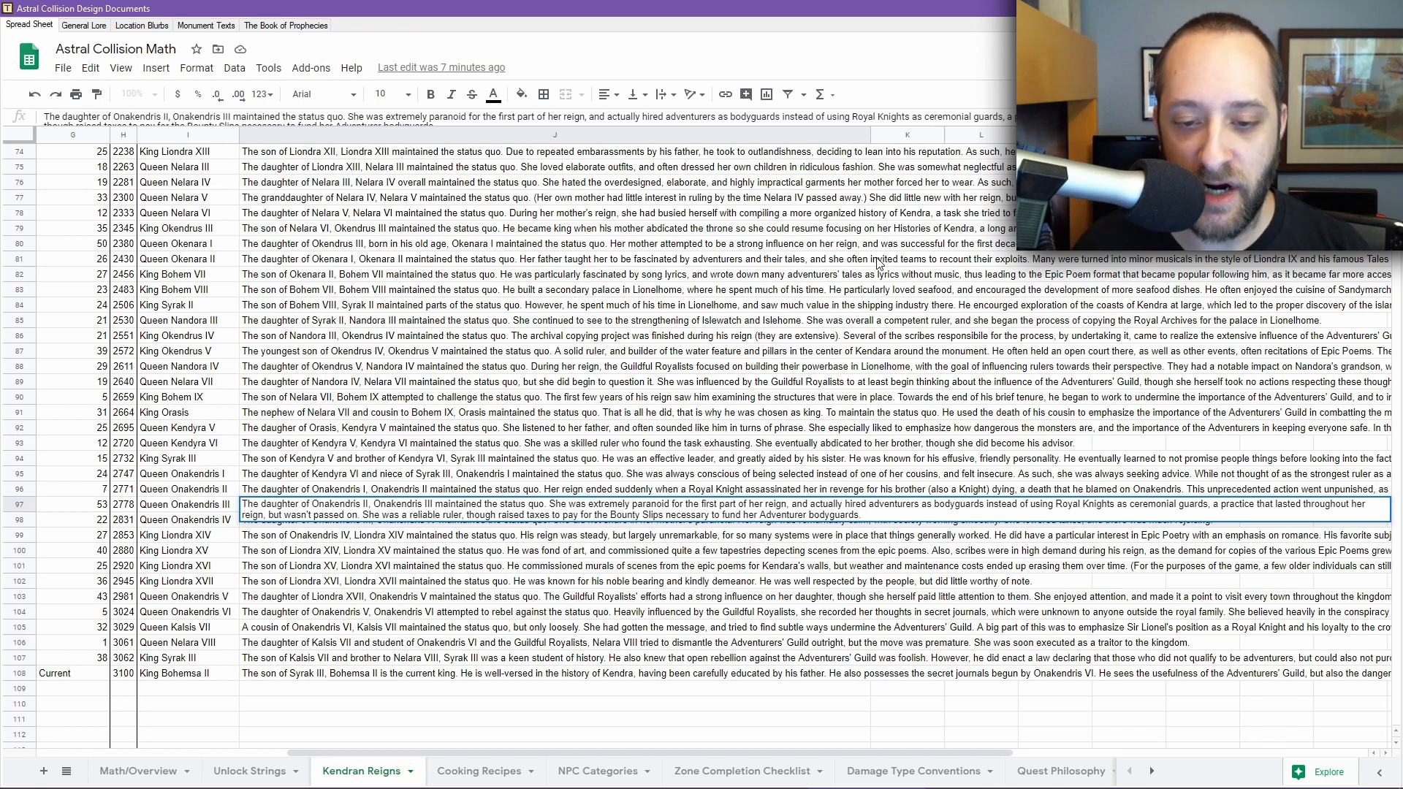
key(Return)
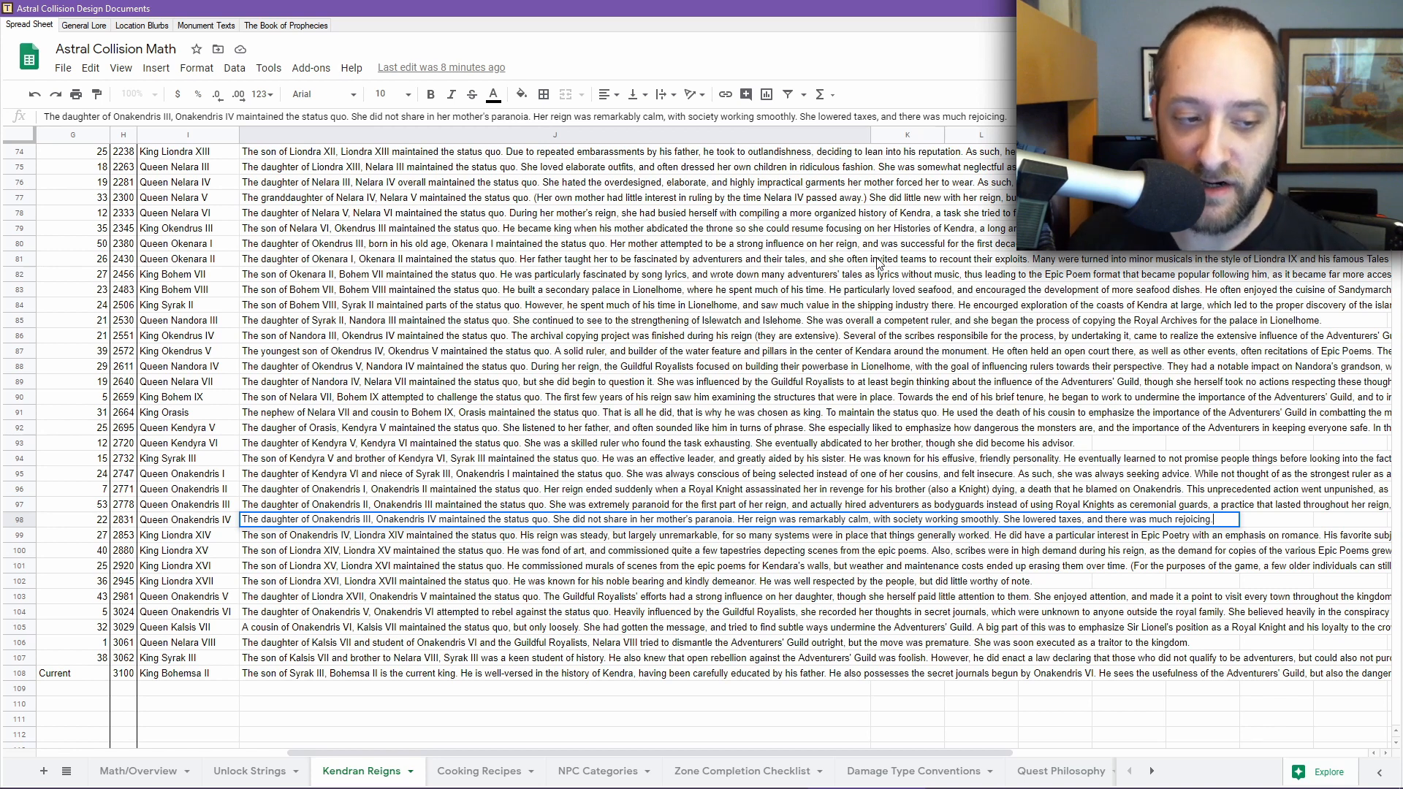
Read the full blurbs of Kings Liondra XIV, XV, XVI and XVII one after another.
key(Return)
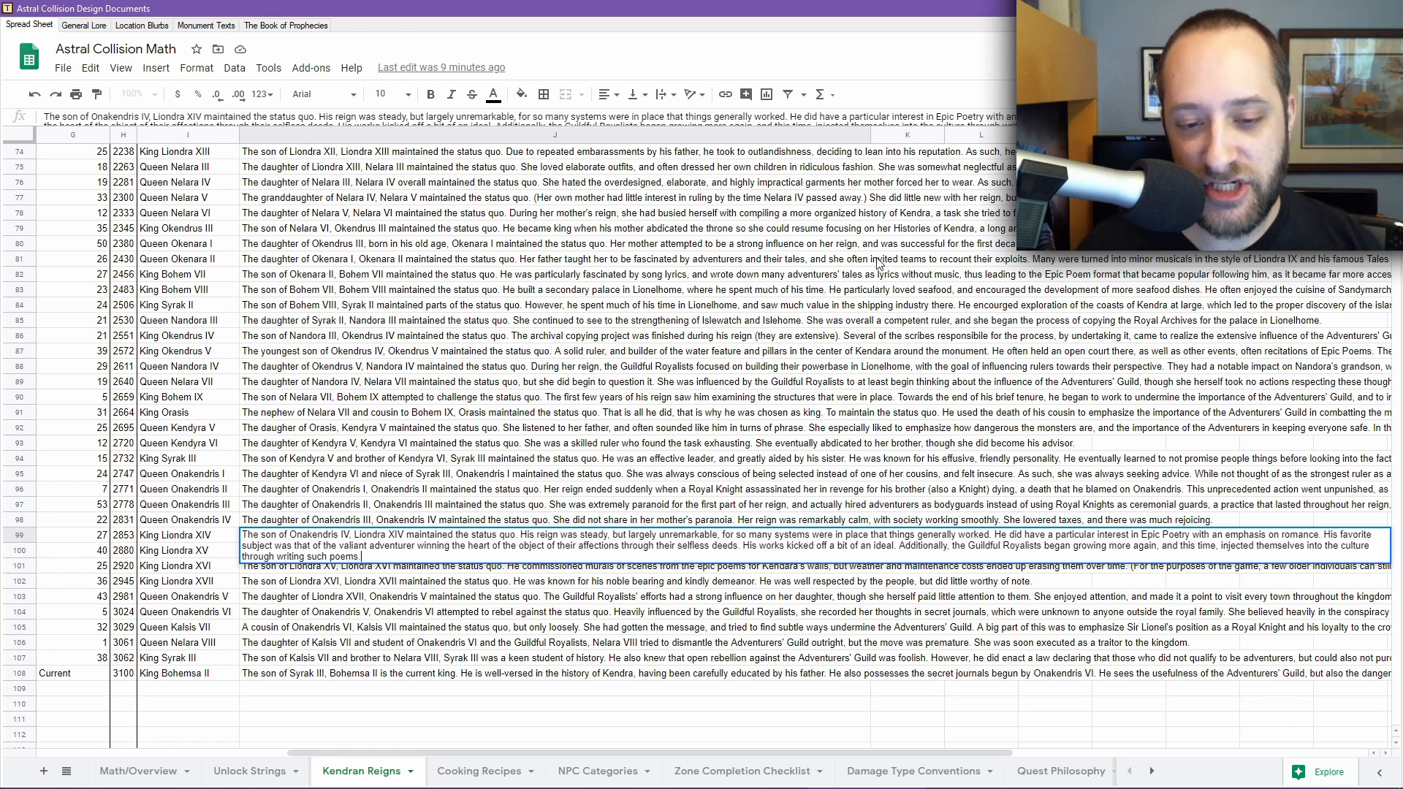
key(Down)
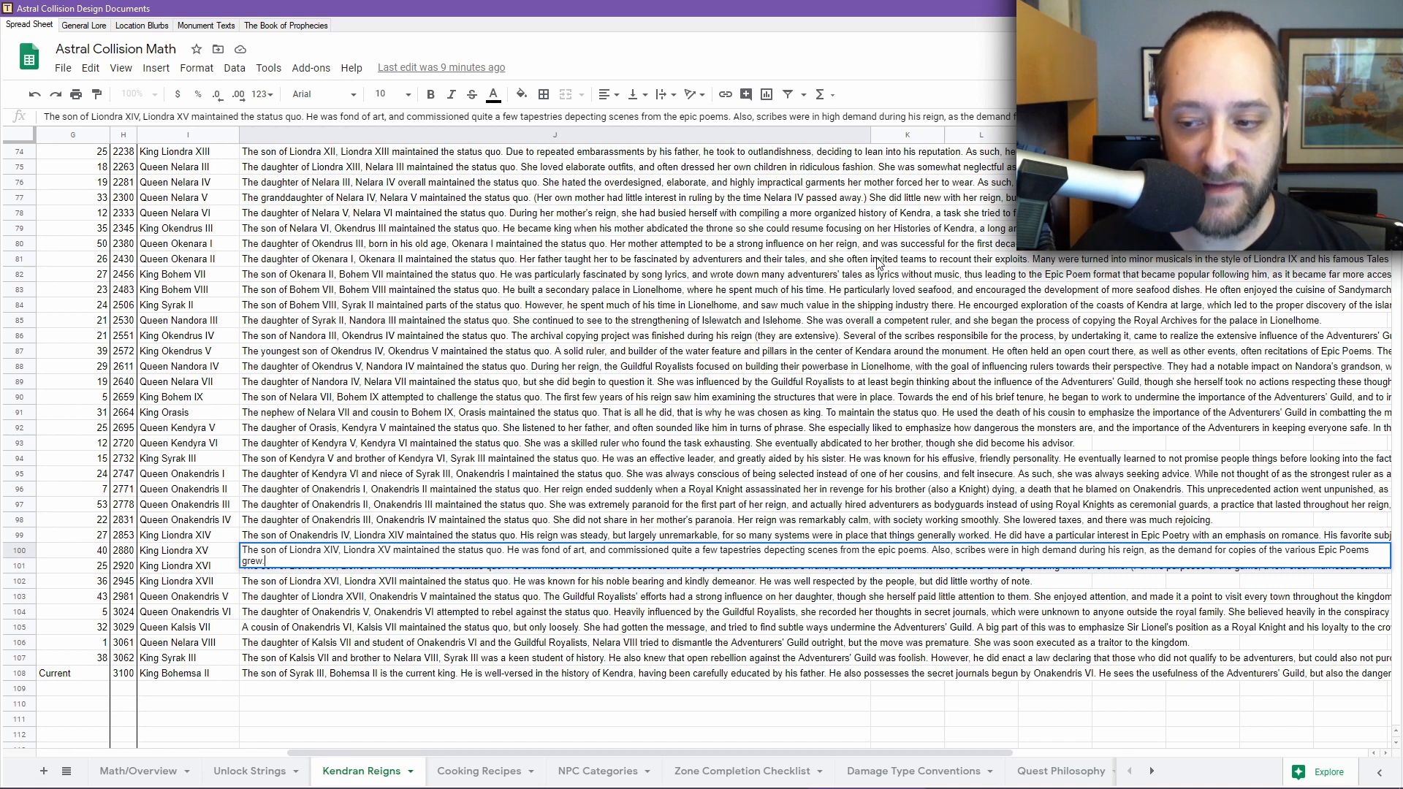
key(Return)
key(Return)
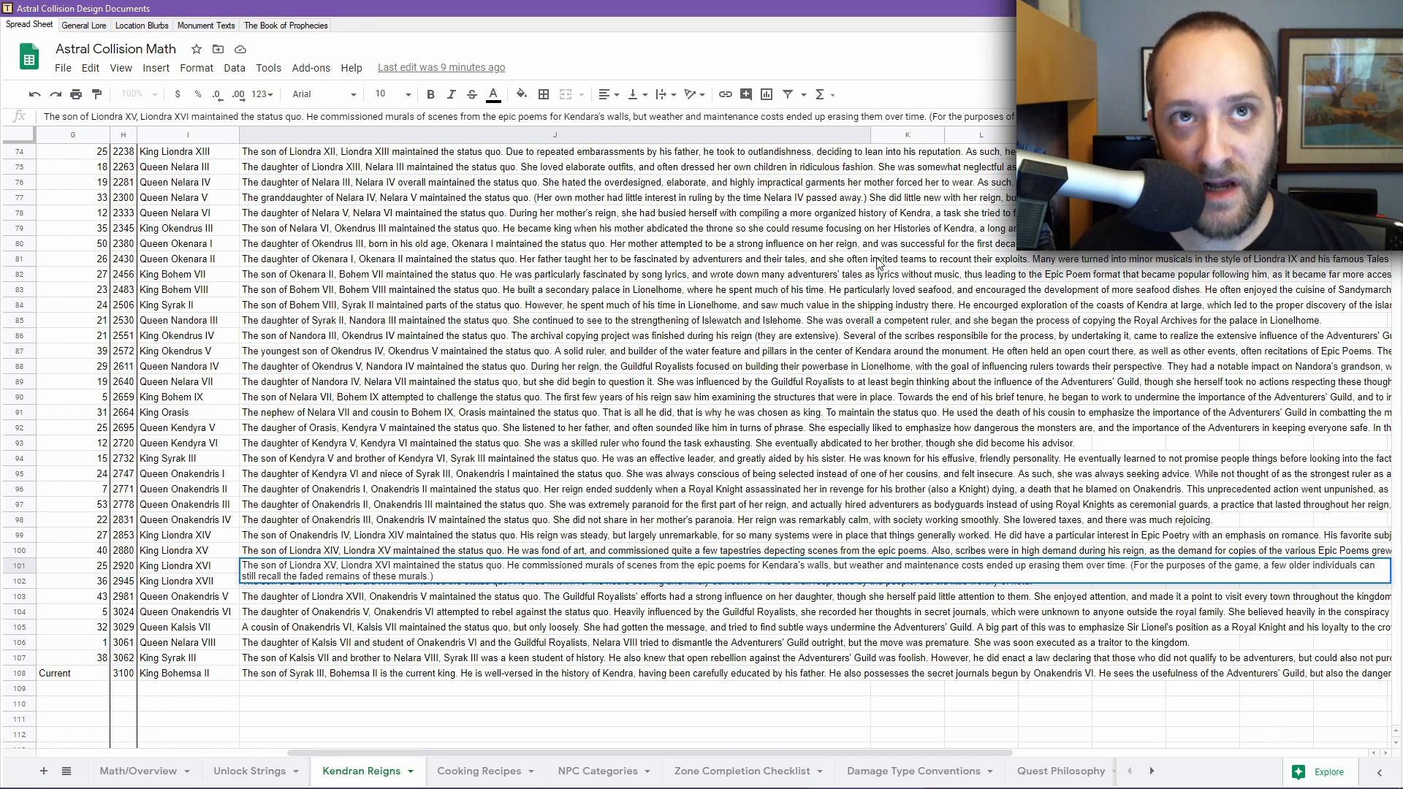
key(Return)
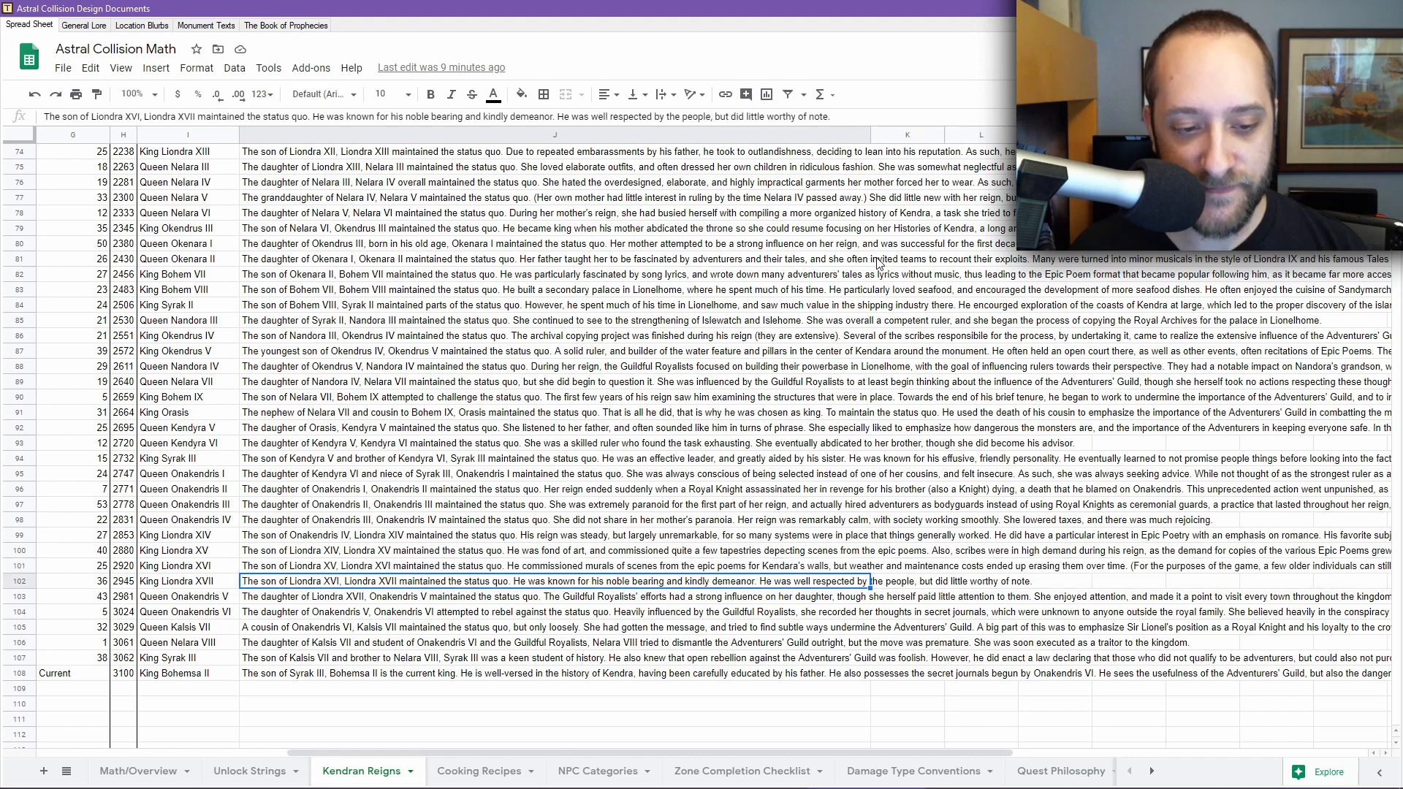
key(Return)
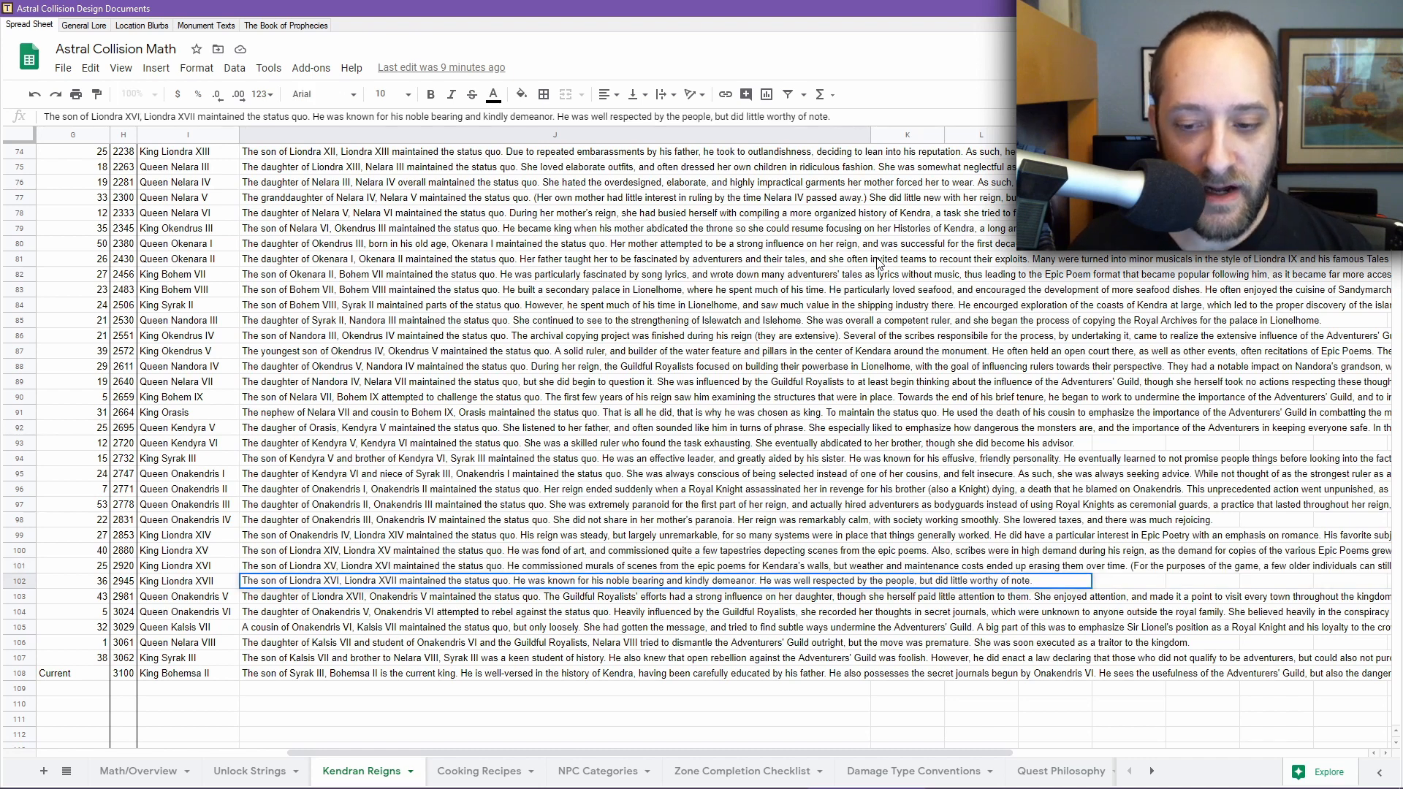
Read the full blurbs of Queen Onakendris V and Queen Onakendris VI.
scroll(802, 194, down, 5)
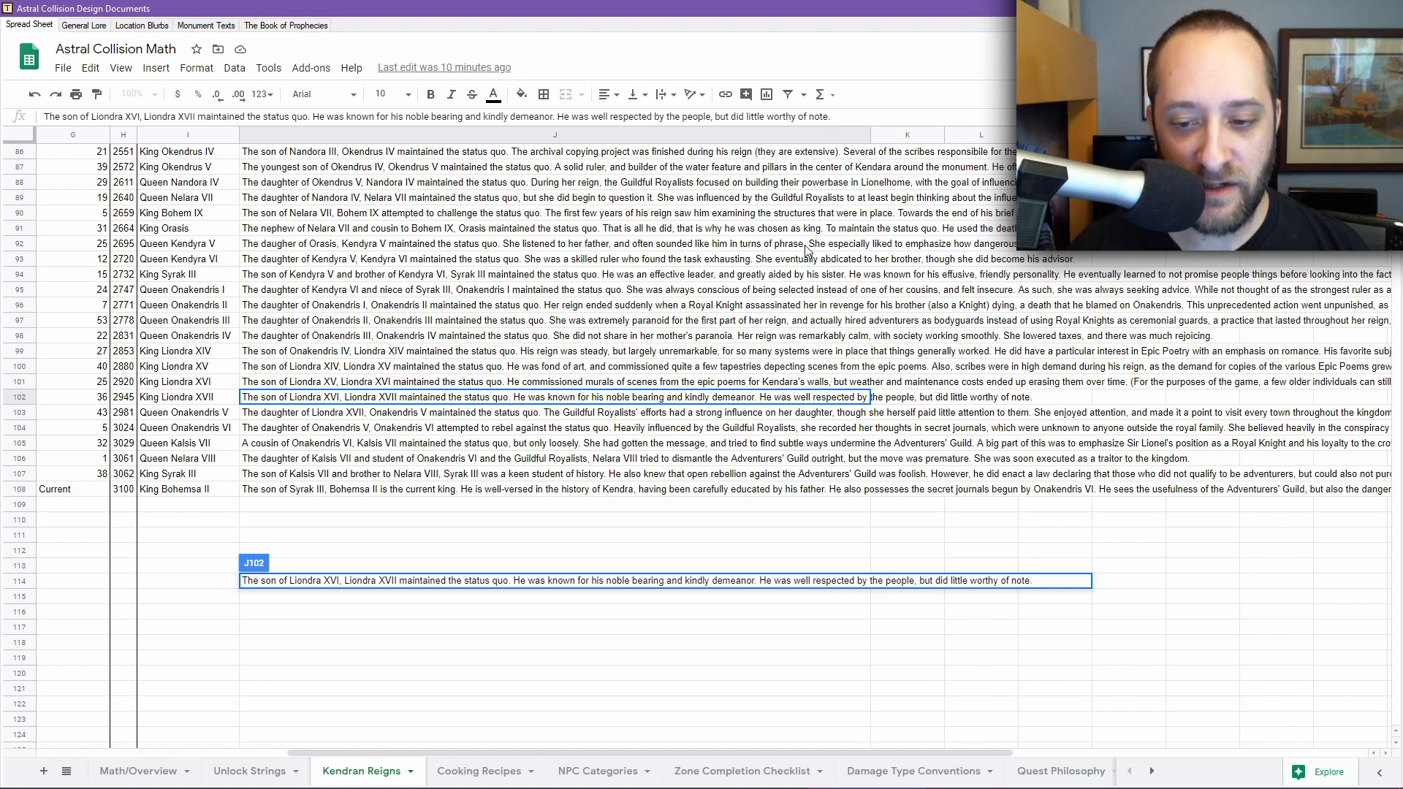
key(Return)
key(Return)
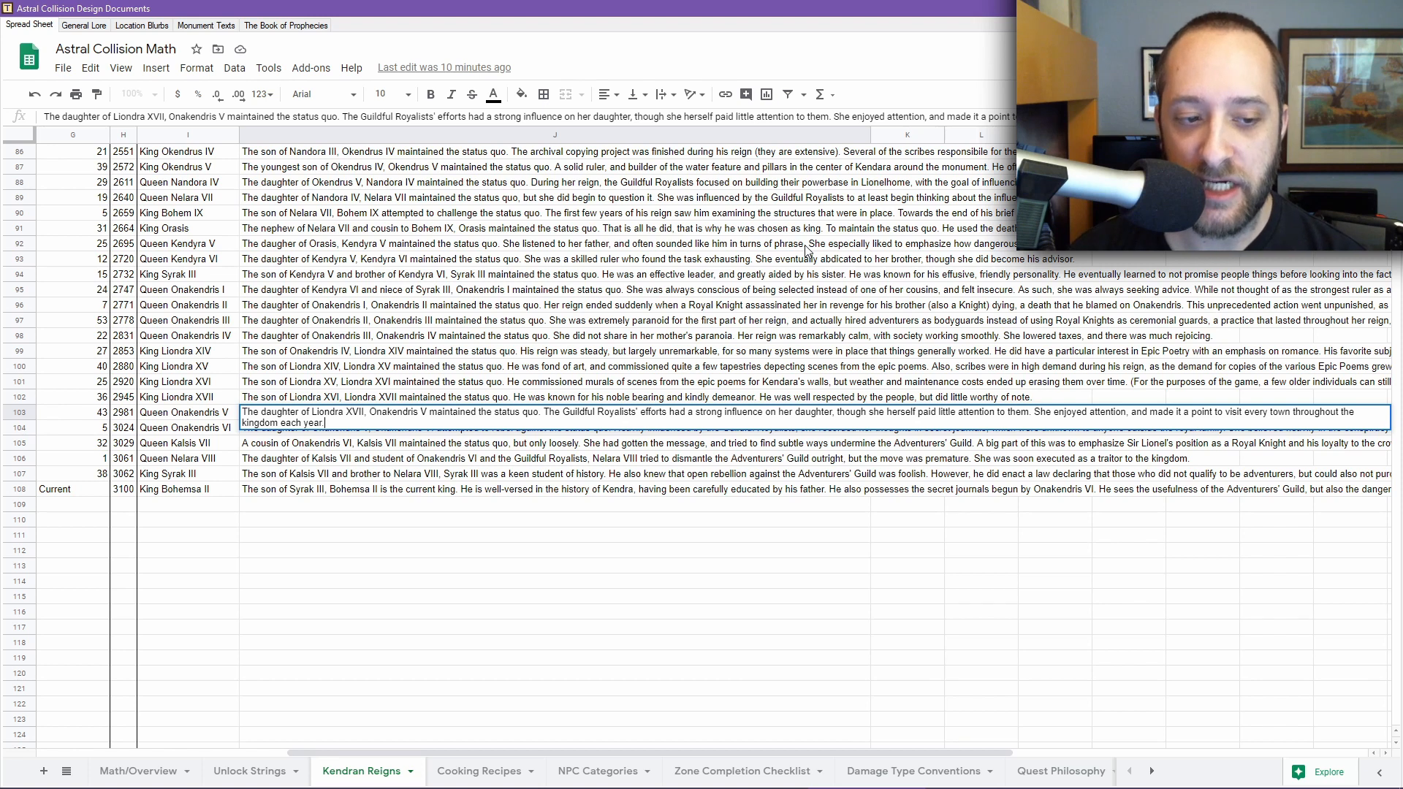
key(Return)
key(Return)
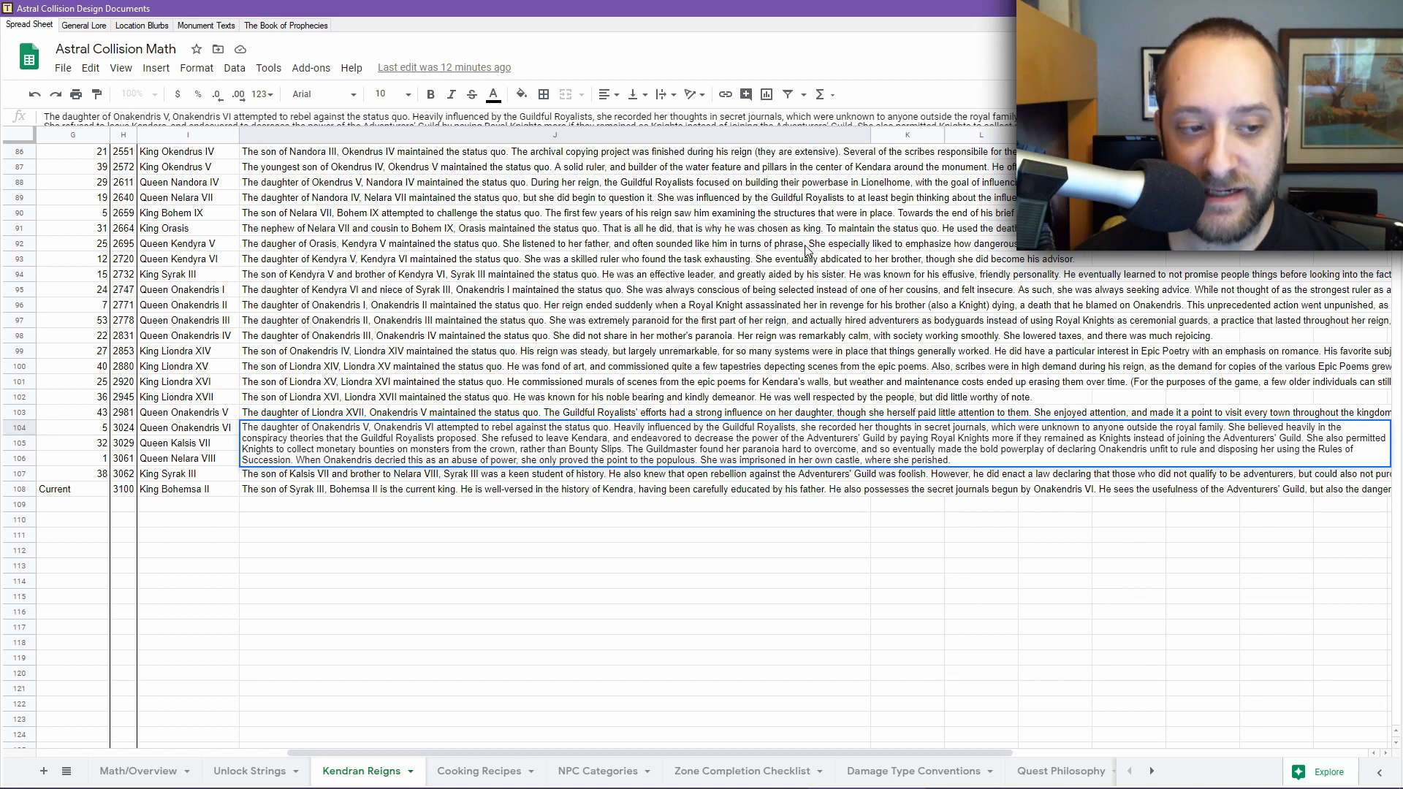
Insert the missing "to" in Queen Kalsis VII's blurb so it reads "subtle ways to undermine the Adventurers' Guild".
key(Return)
key(Return)
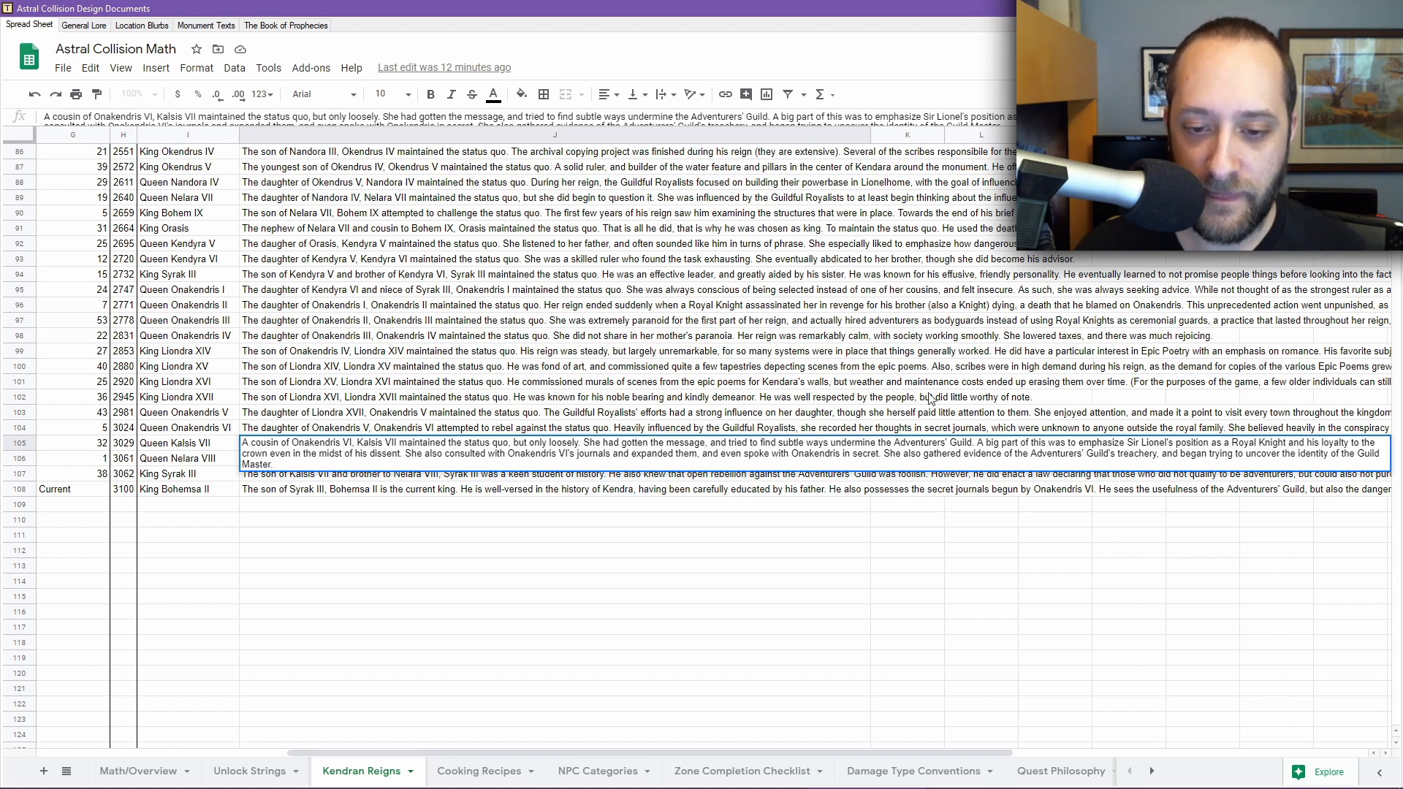
text(to)
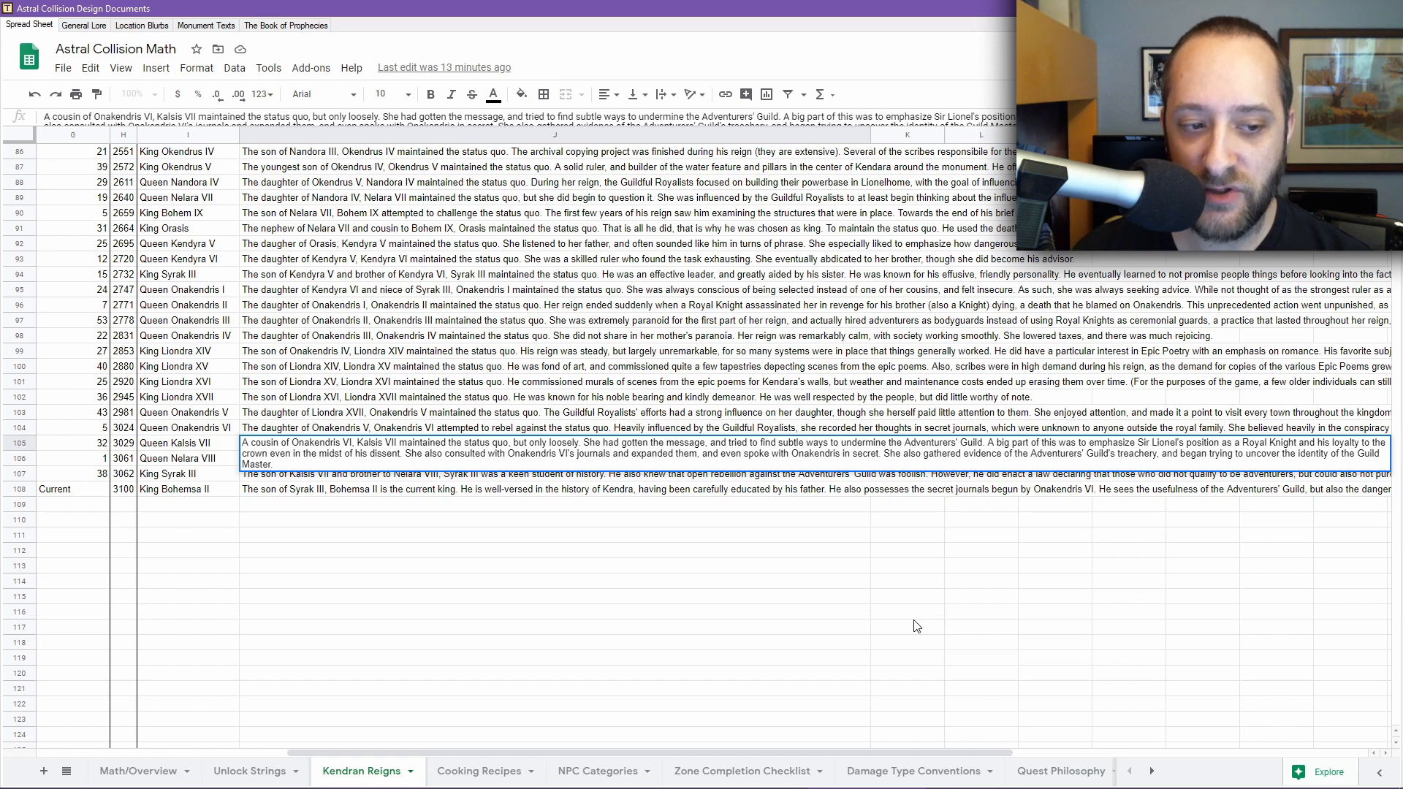
key(Return)
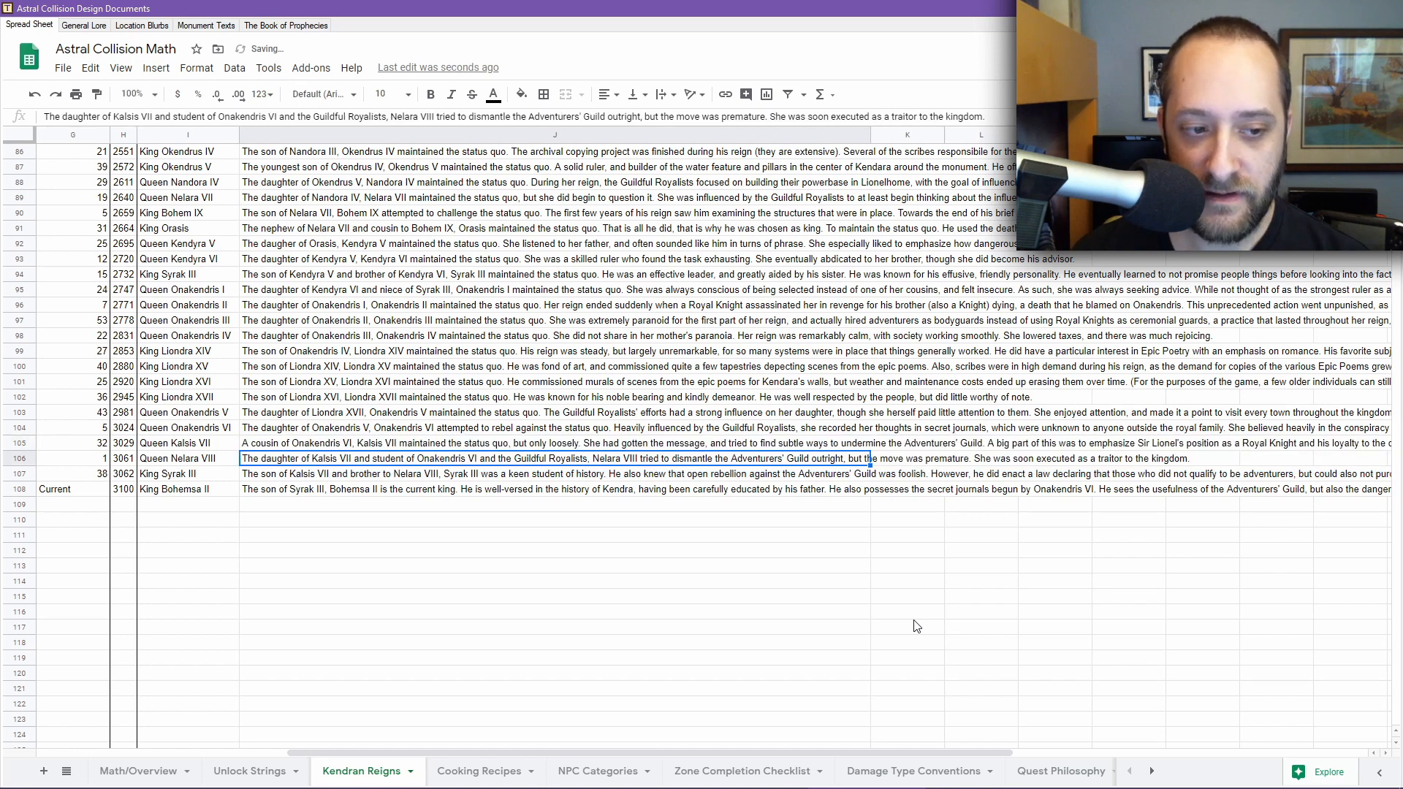
Read the full blurbs of Queen Nelara VIII, King Syrak III (3062) and the current King Bohemsa II.
key(Return)
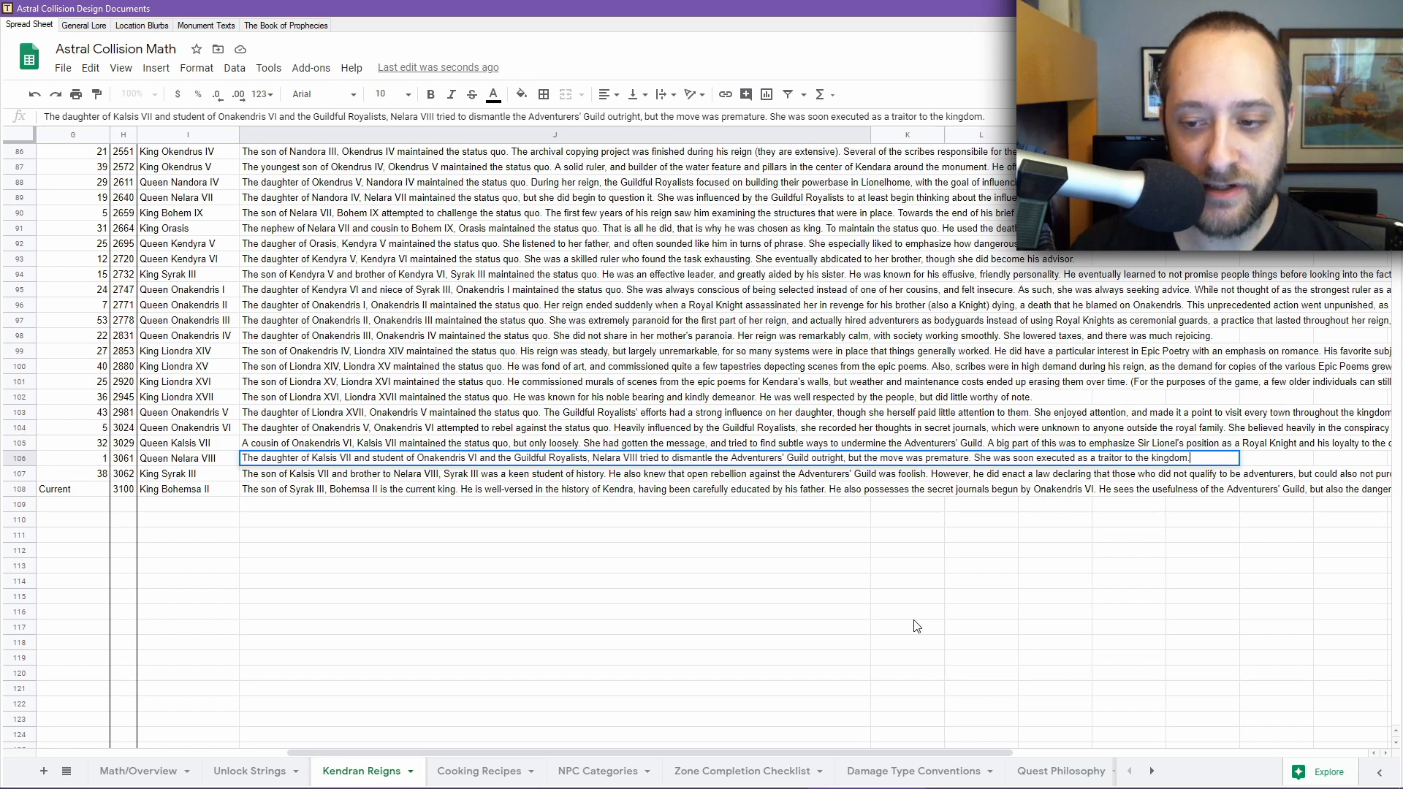
key(Return)
key(Return)
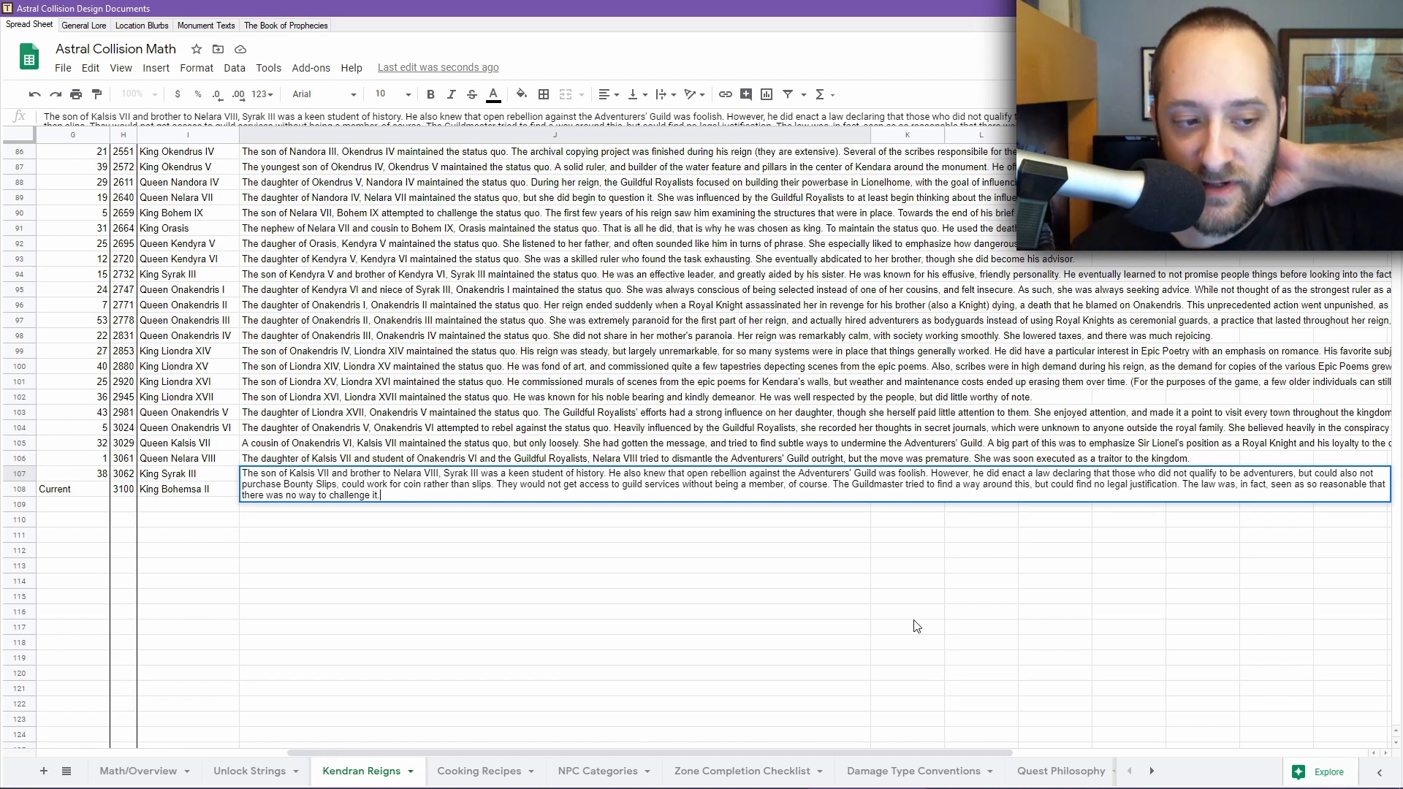
key(Return)
key(Return)
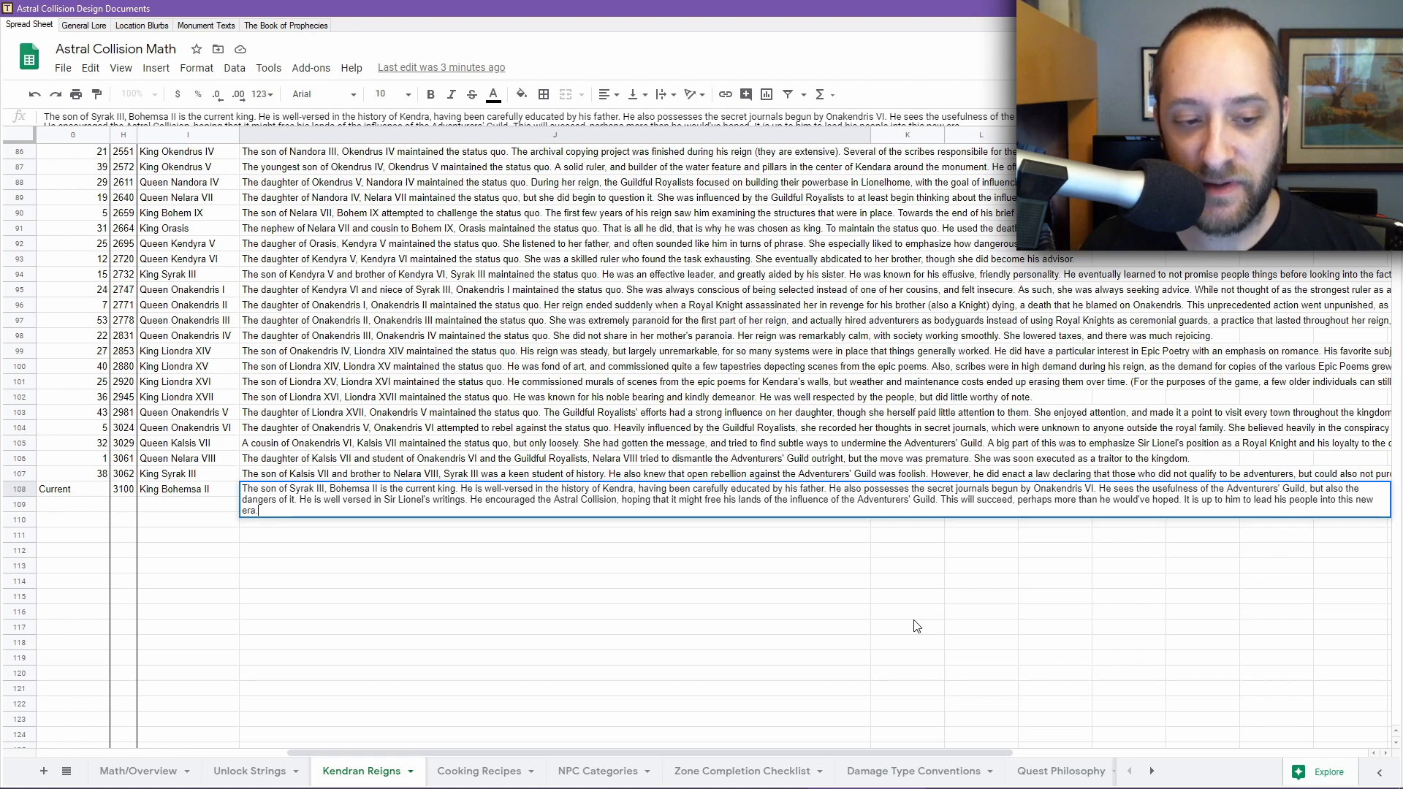
key(Return)
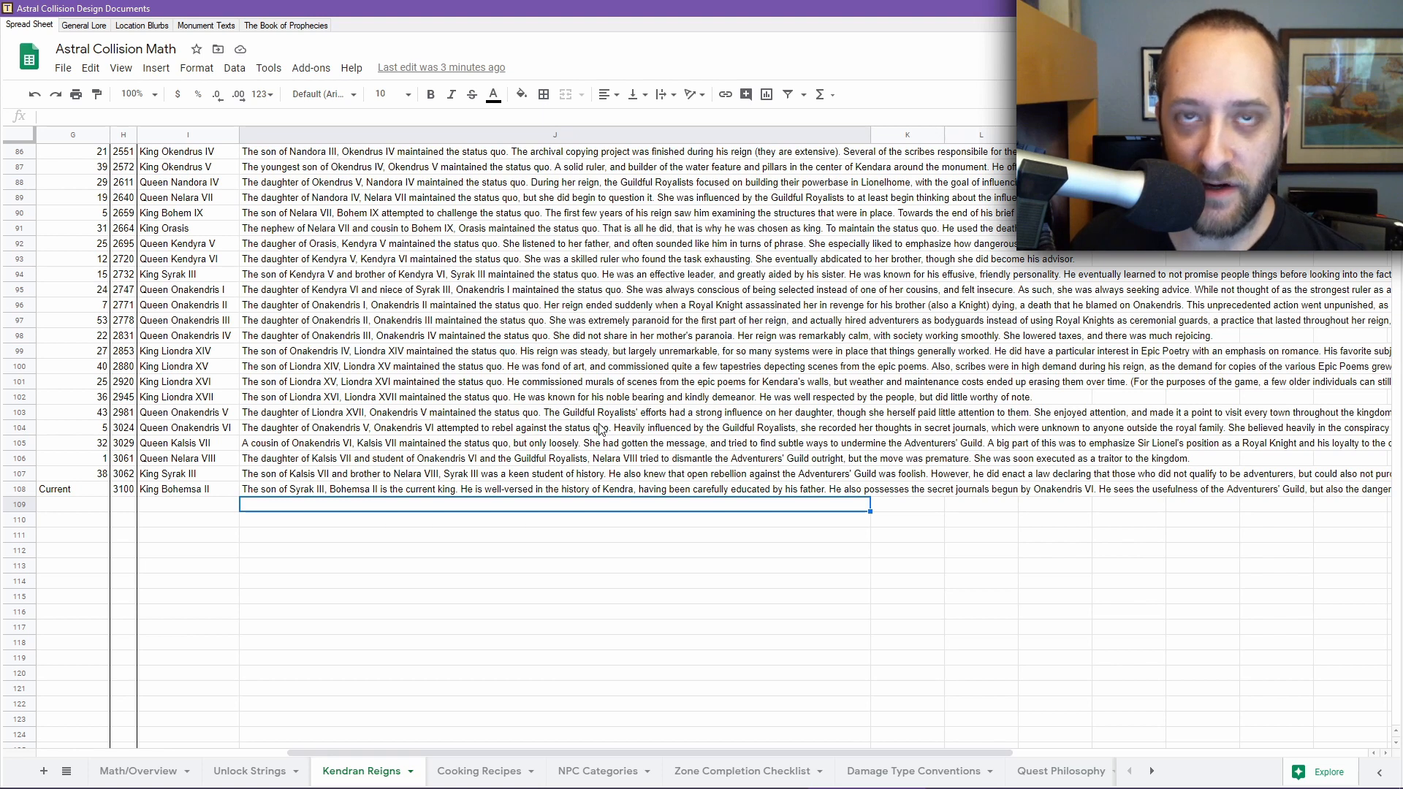
Examine the Kendran continent from its northern village to its southern coast on The Worldo map in RPG Maker, and return to the design spreadsheet.
mouse_move(781, 786)
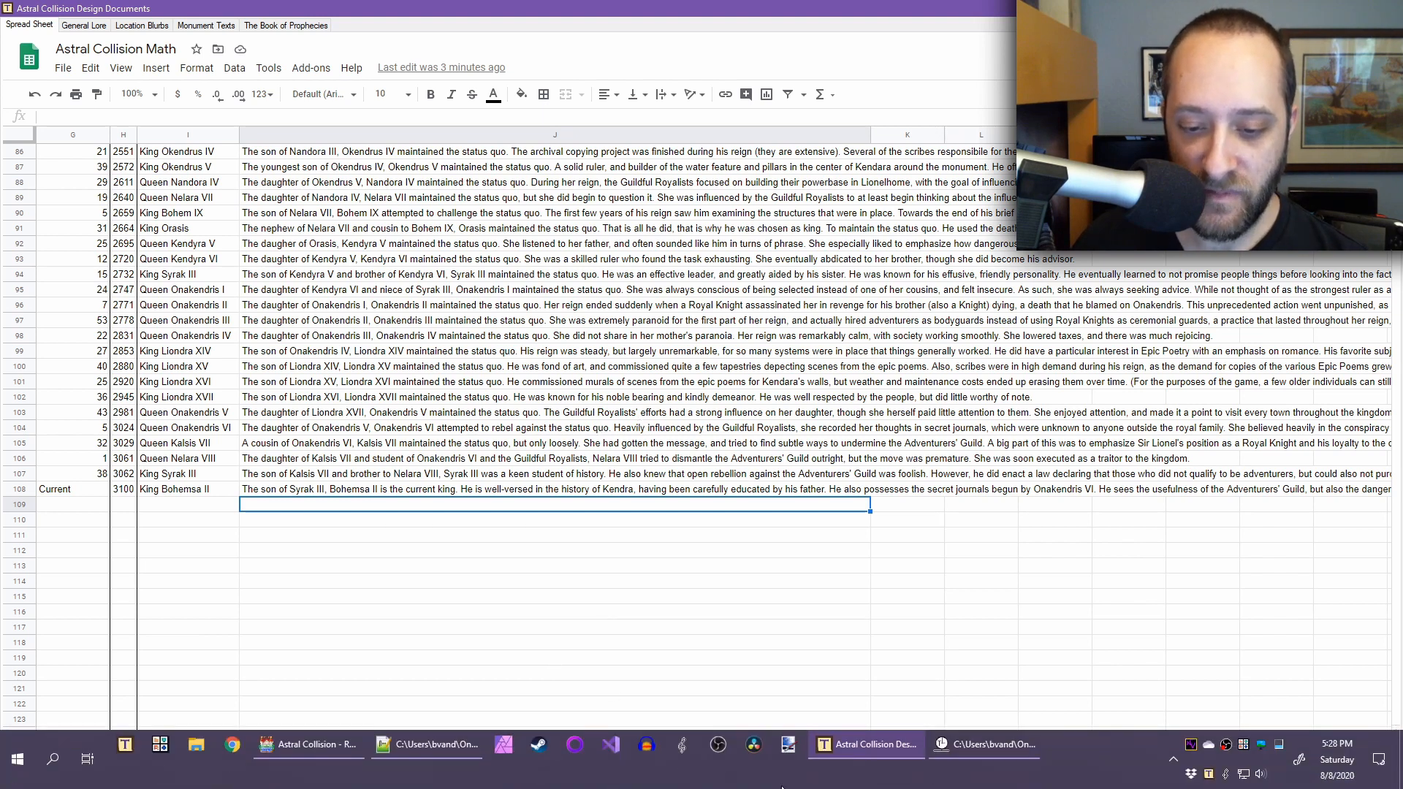
click(307, 745)
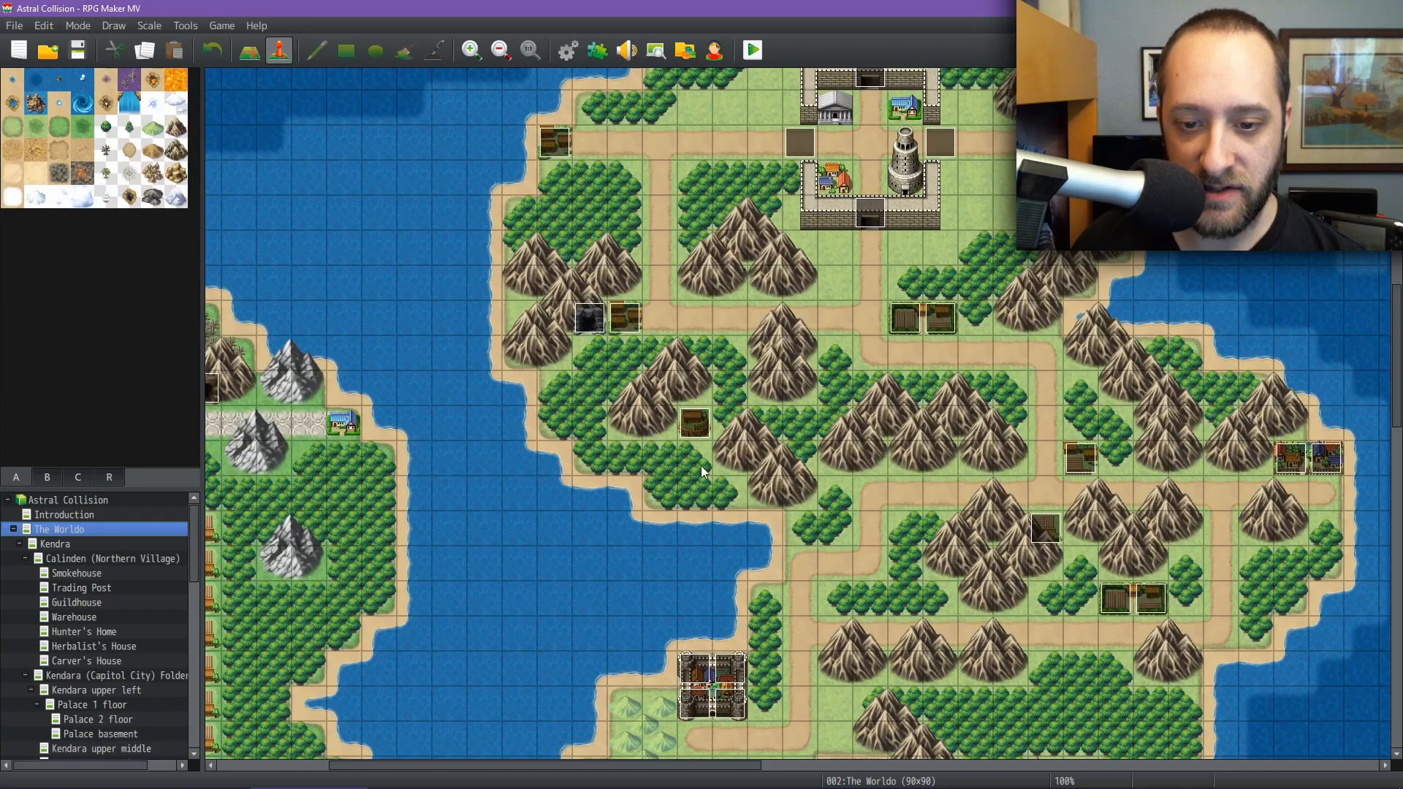
scroll(777, 476, up, 5)
scroll(777, 476, right, 3)
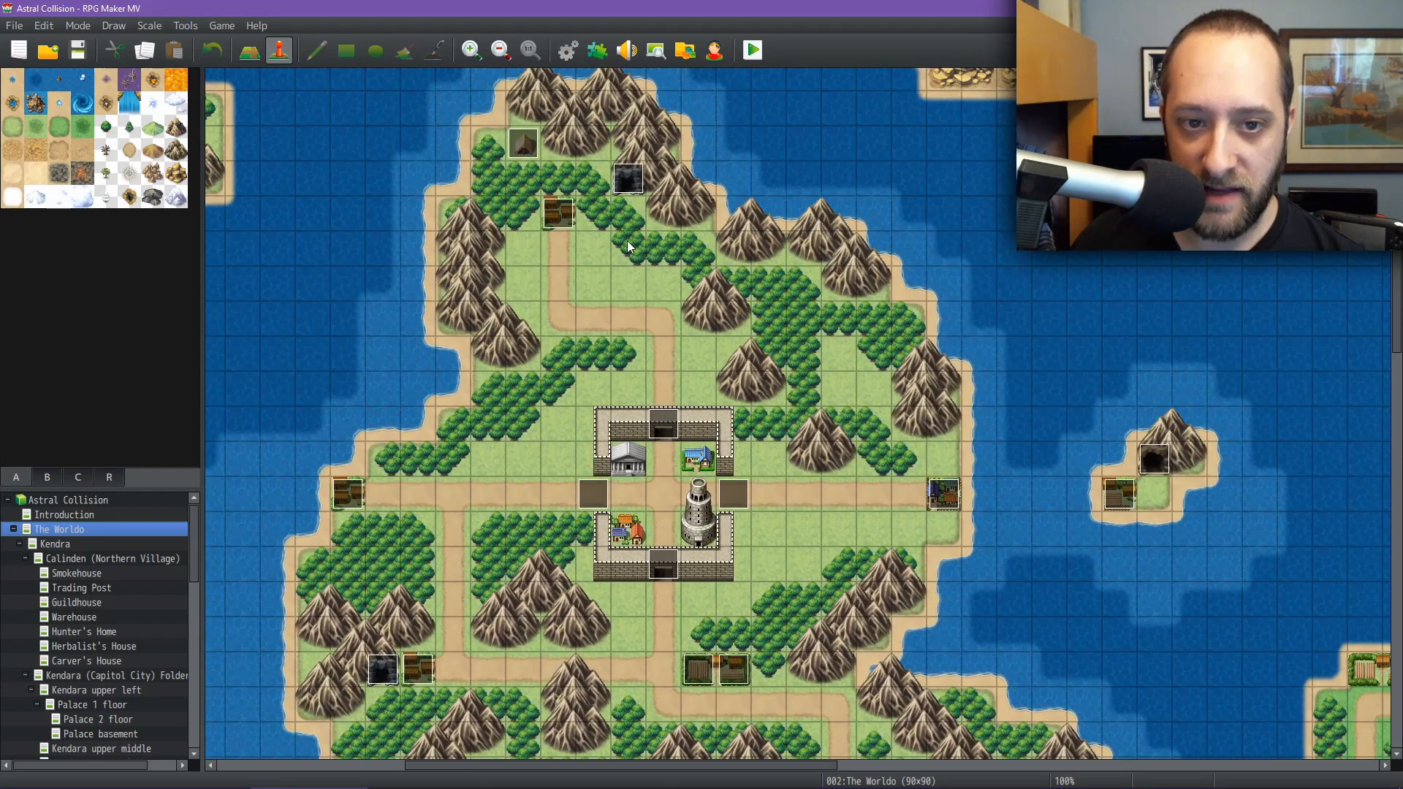
scroll(628, 247, down, 10)
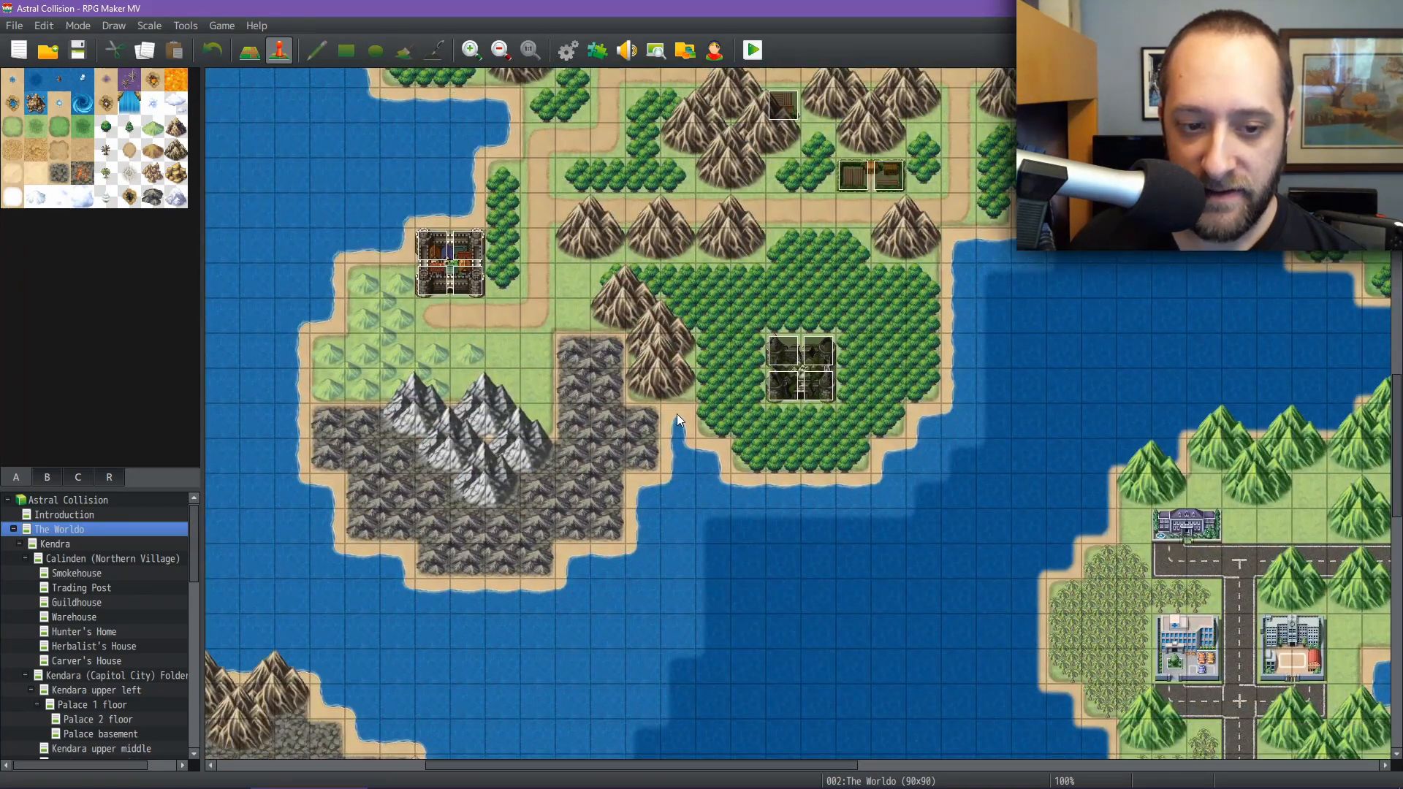
middle_click(641, 470)
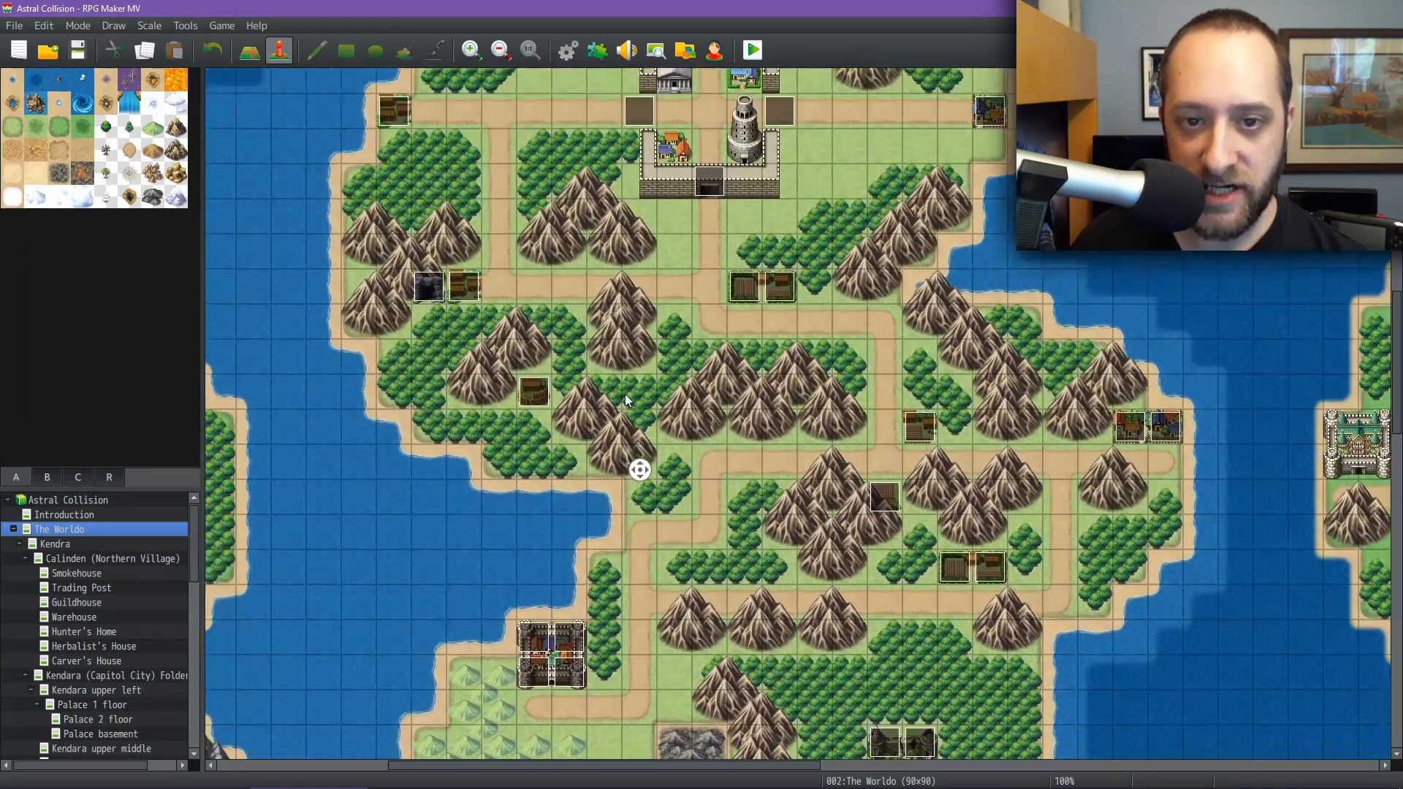
middle_click(642, 388)
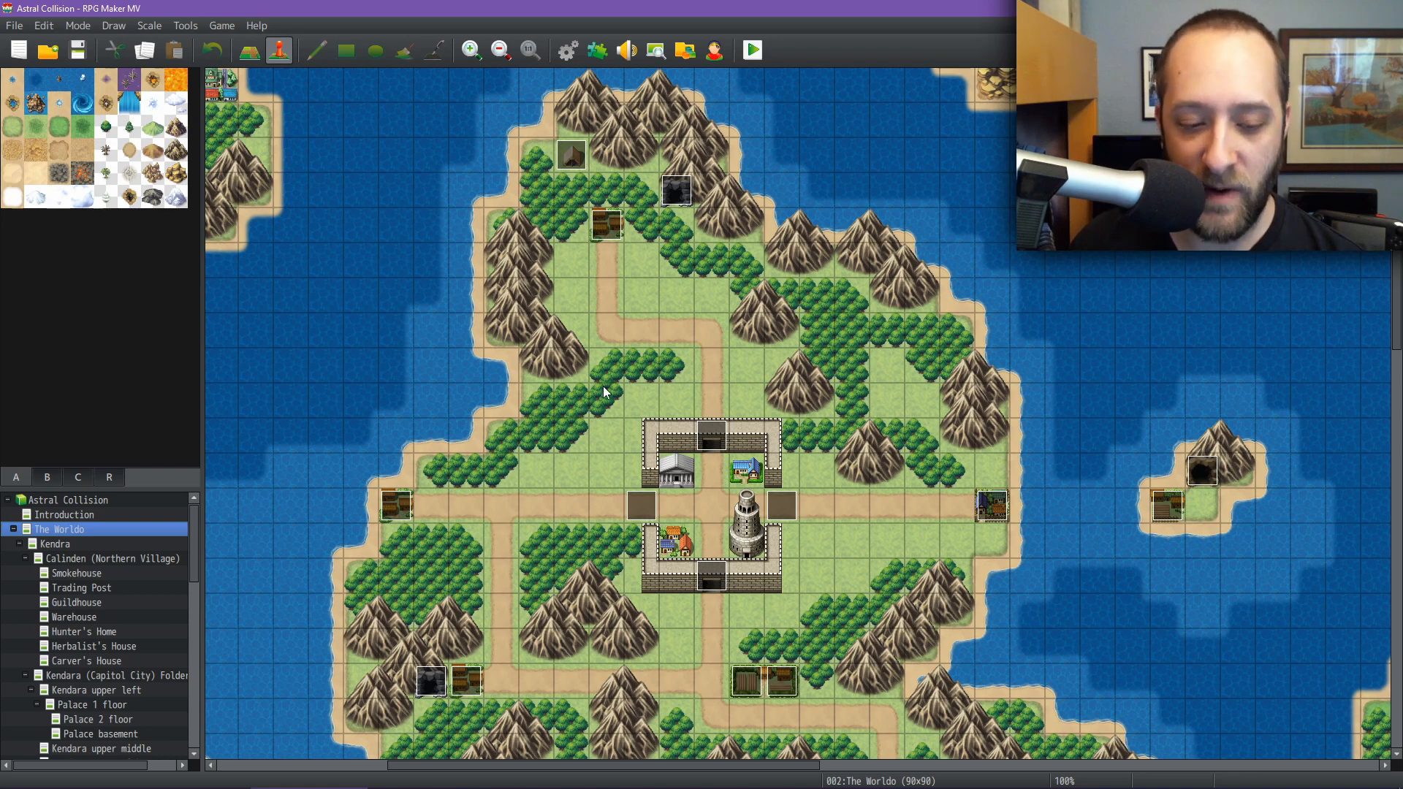
scroll(601, 504, down, 5)
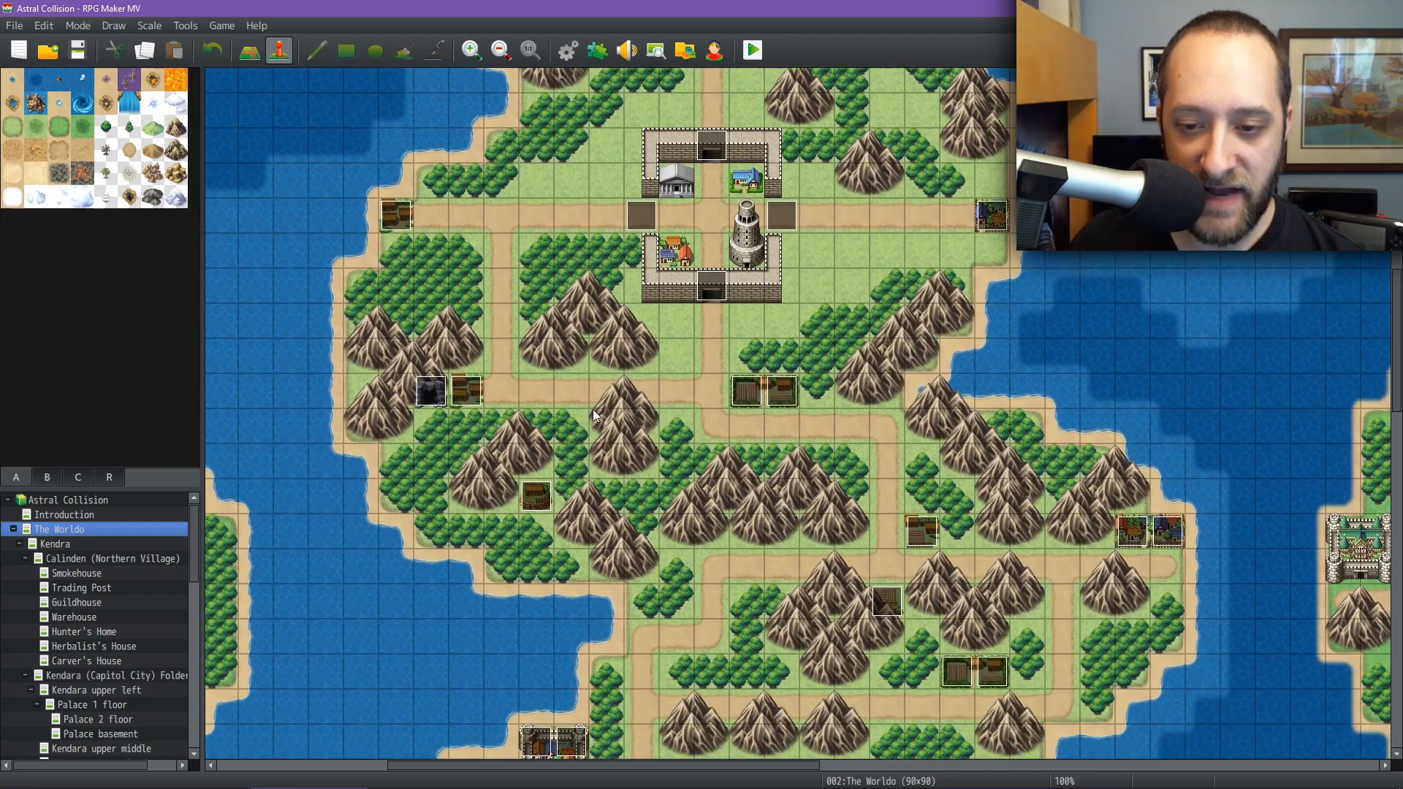
mouse_move(599, 788)
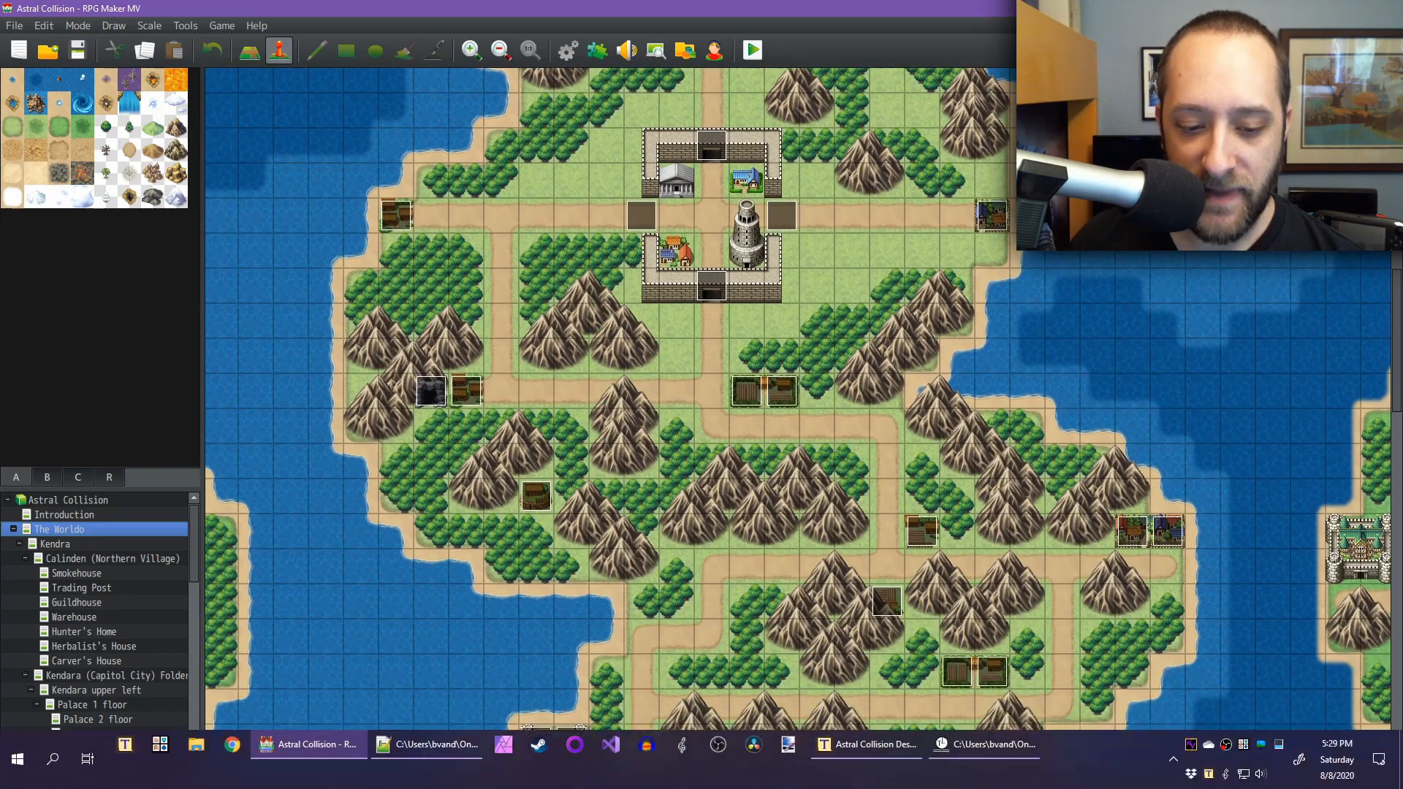
click(866, 744)
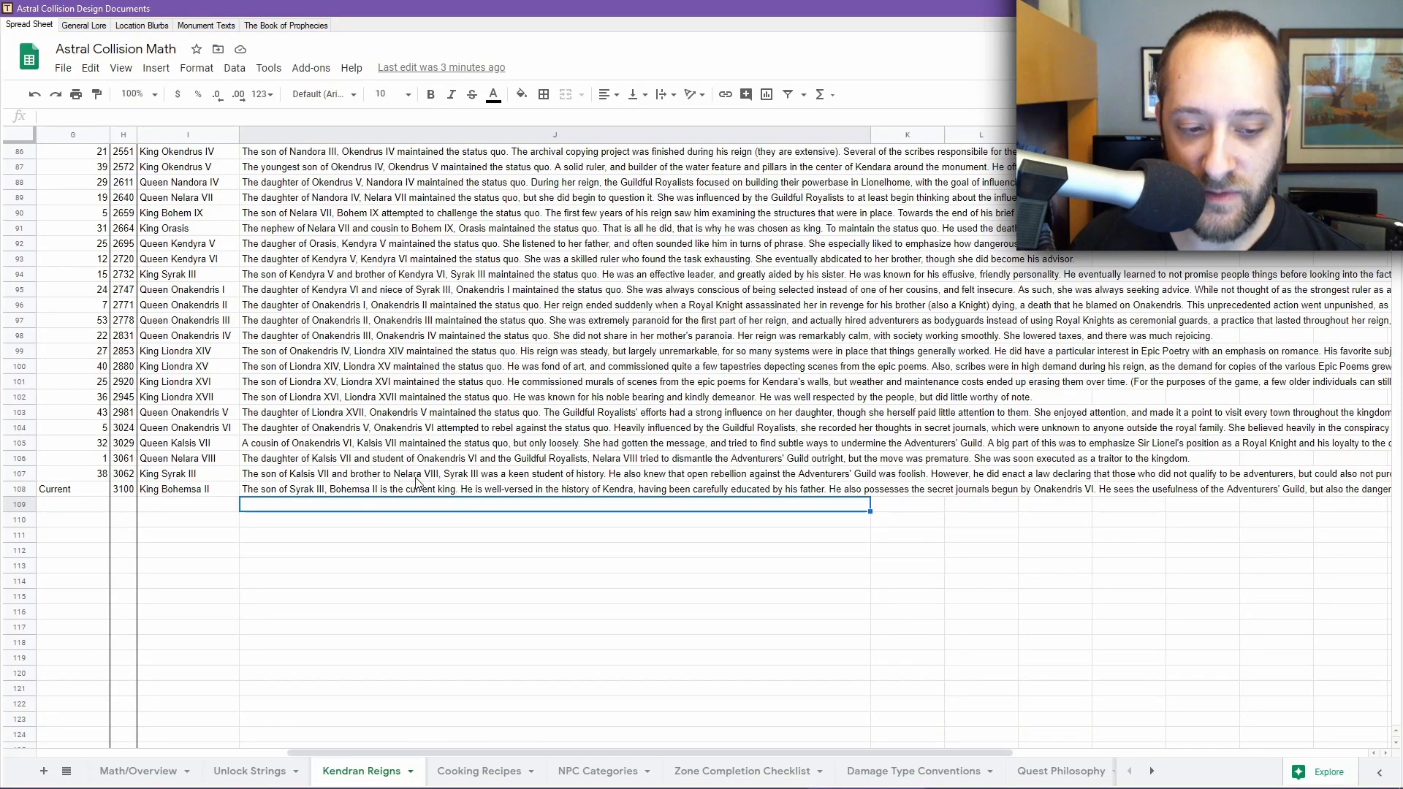
View the ingredient list on the Cooking Recipes sheet, and switch back to The Worldo map in RPG Maker.
click(479, 772)
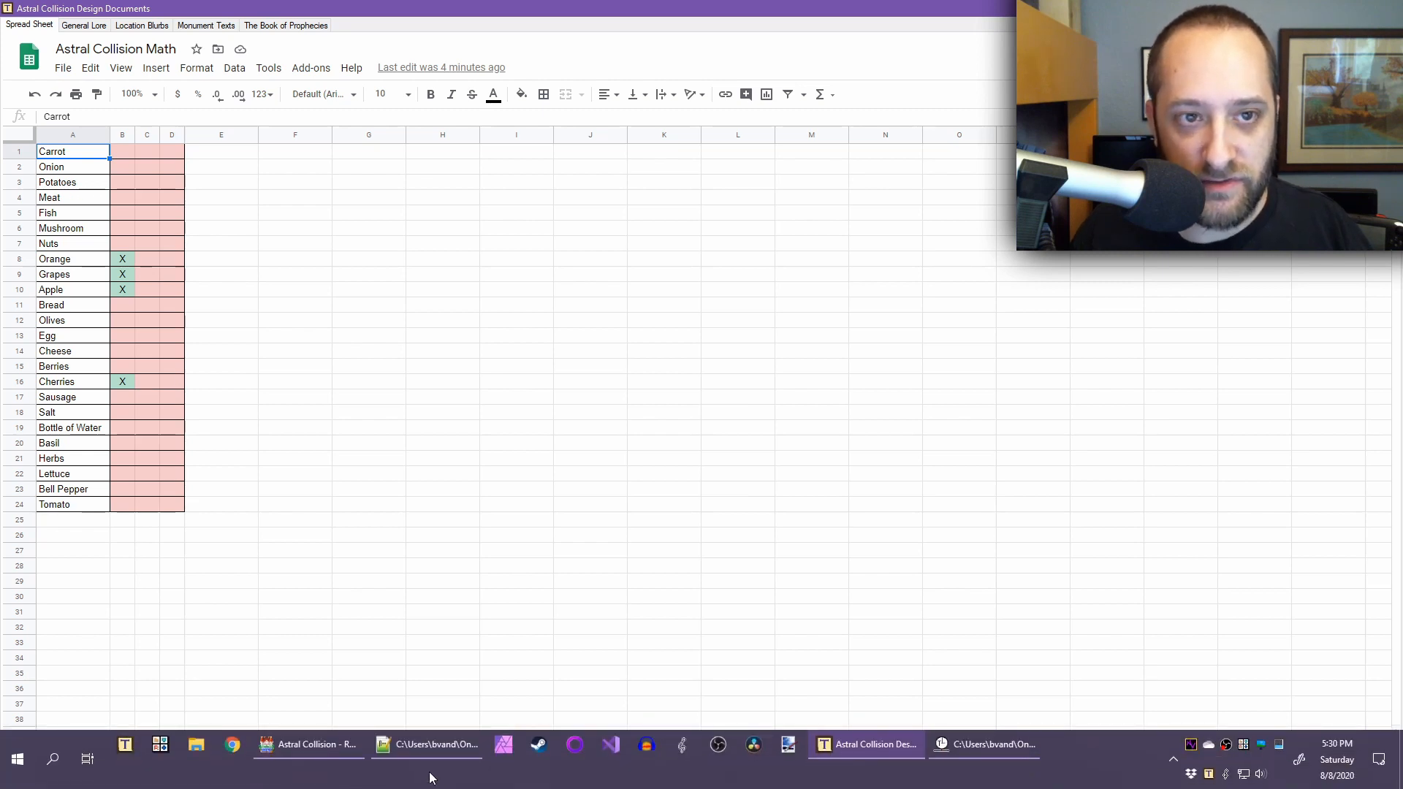
click(320, 753)
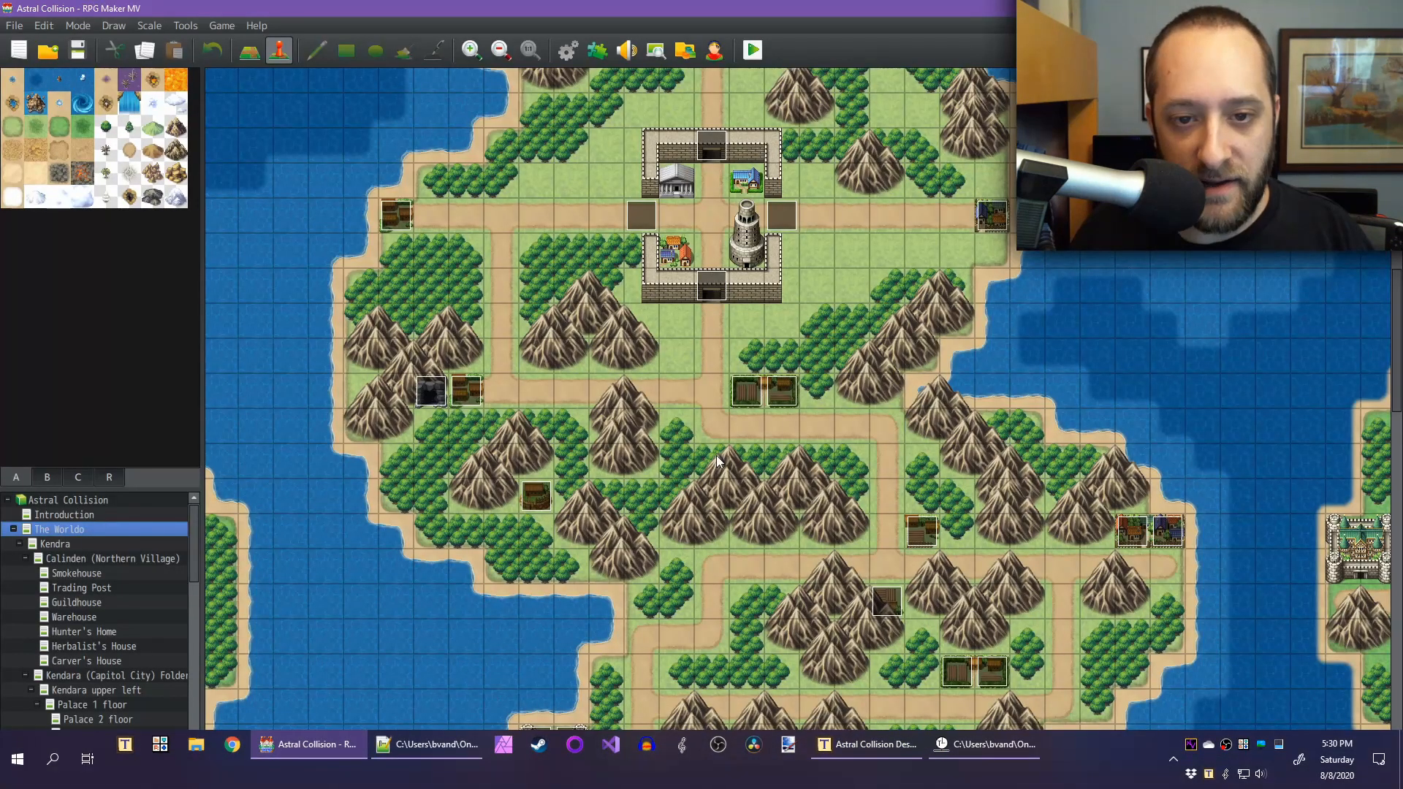